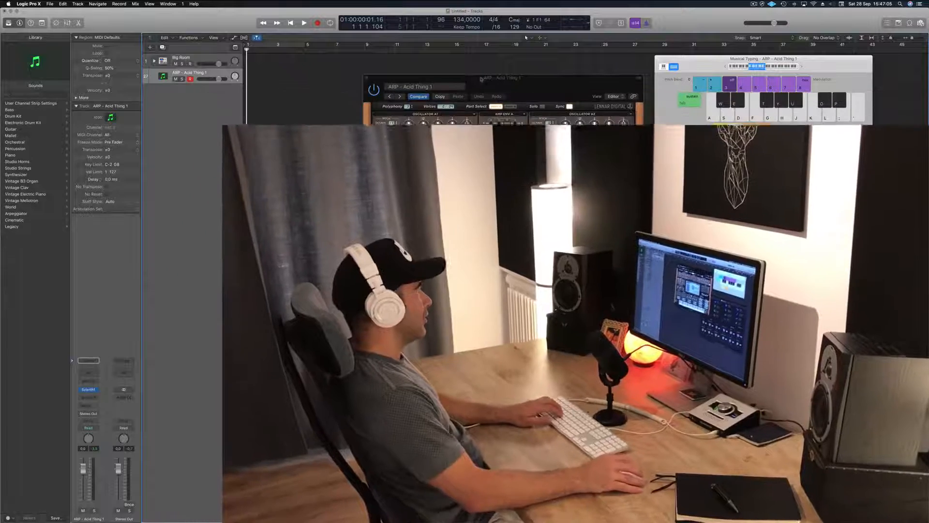
Step: Audition the ARP - Acid Thing 1 sound in Sylenth1 by playing a few notes with Musical Typing
{"action": "key", "text": "d"}
{"action": "key", "text": "s"}
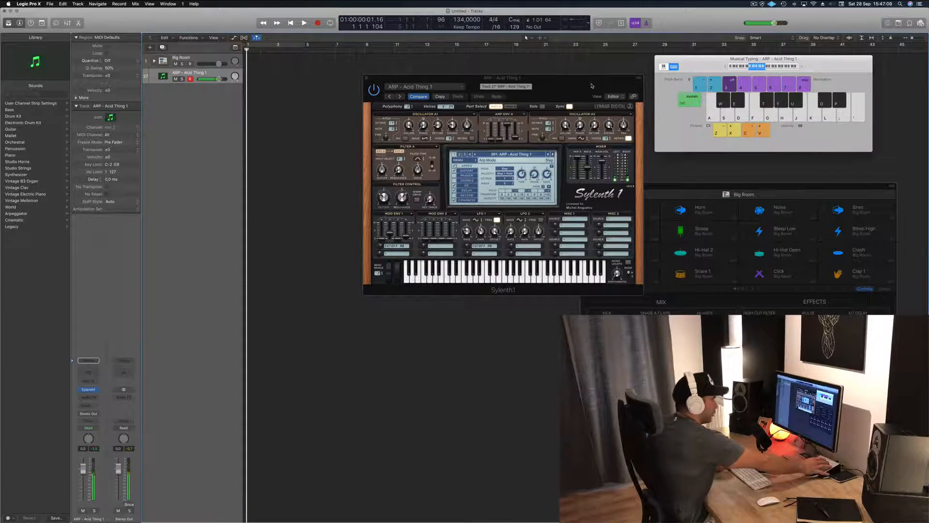
{"action": "key", "text": "s"}
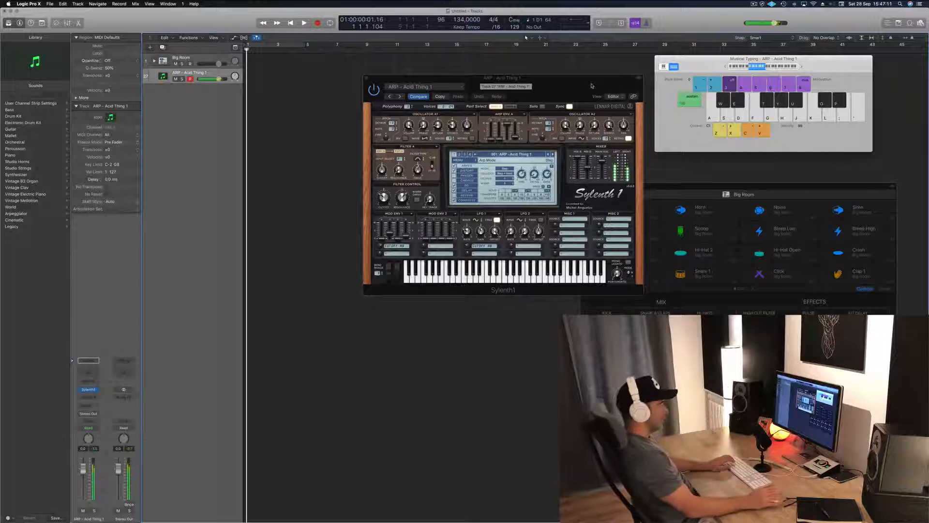
Step: Move the Sylenth1 window so it no longer overlaps the Big Room drum kit window
{"action": "left_click_drag", "start_coordinate": [596, 74], "coordinate": [585, 79]}
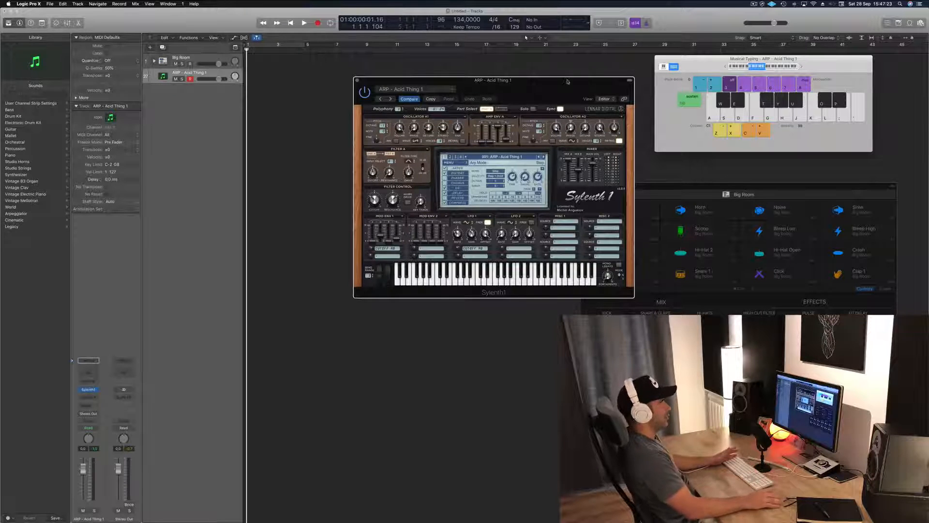
{"action": "left_click_drag", "start_coordinate": [568, 81], "coordinate": [550, 118]}
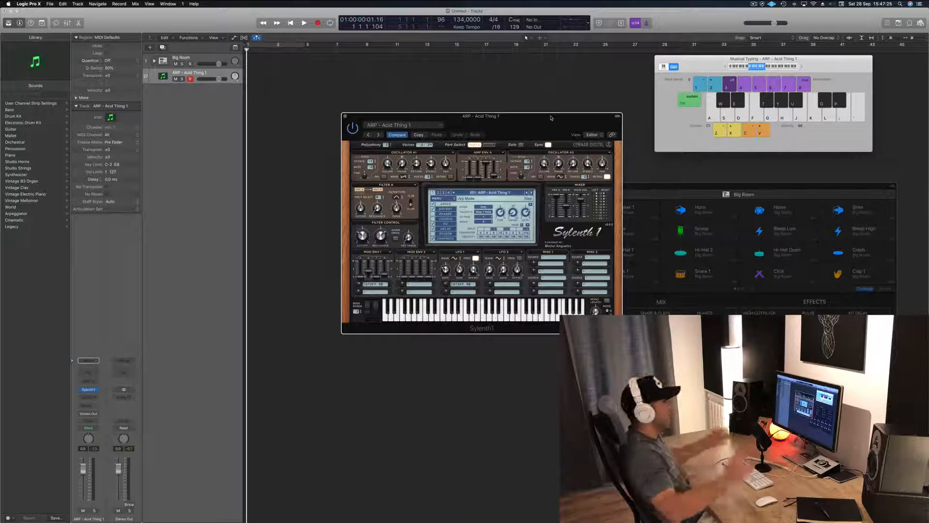
{"action": "left_click_drag", "start_coordinate": [563, 131], "coordinate": [473, 186]}
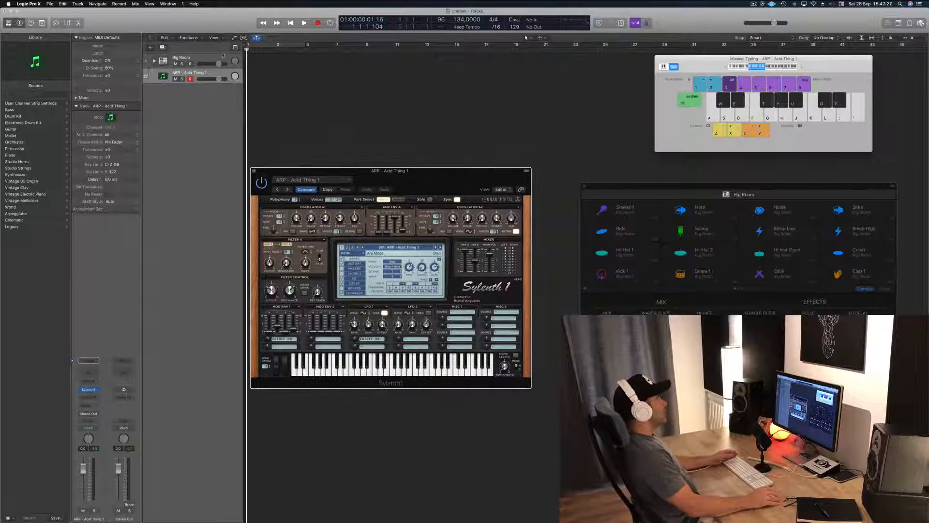
Step: Expand the Big Room track stack, select the Kick 1 track and audition its sound
{"action": "key", "text": "Up"}
{"action": "left_click", "coordinate": [154, 60]}
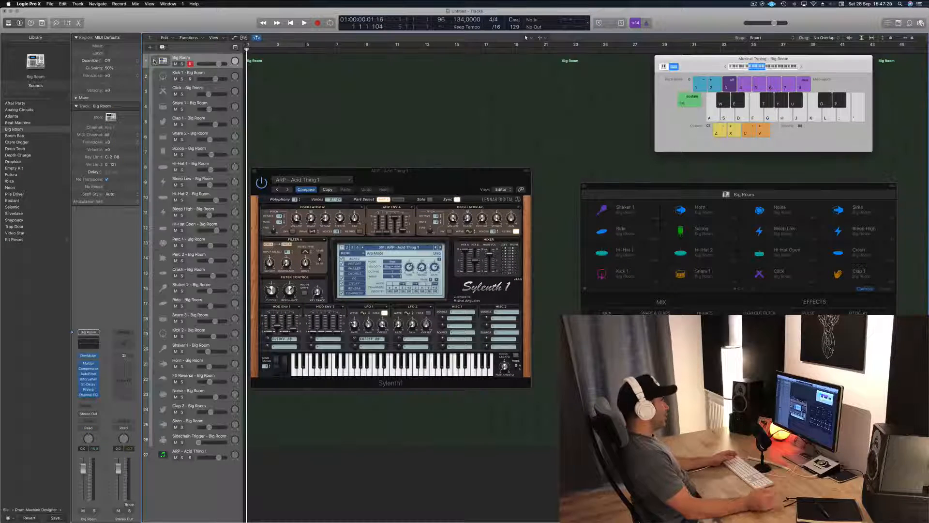
{"action": "left_click", "coordinate": [224, 76]}
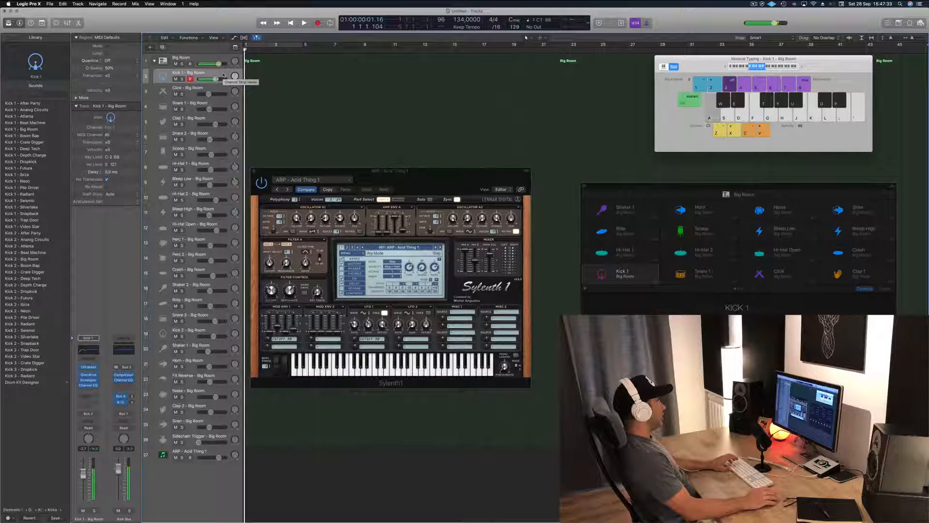
{"action": "key", "text": "a"}
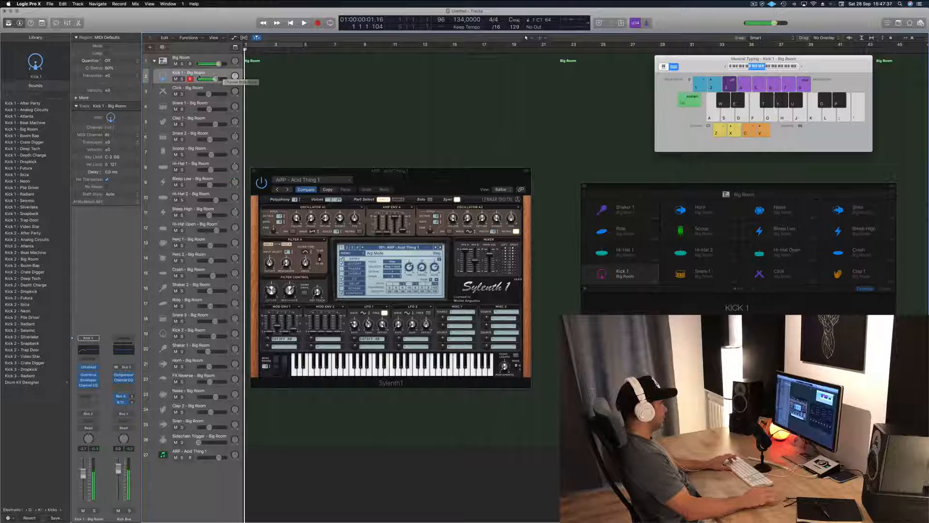
Step: Record a steady kick pattern about three bars long on the Kick 1 track from bar 1
{"action": "key", "text": "r"}
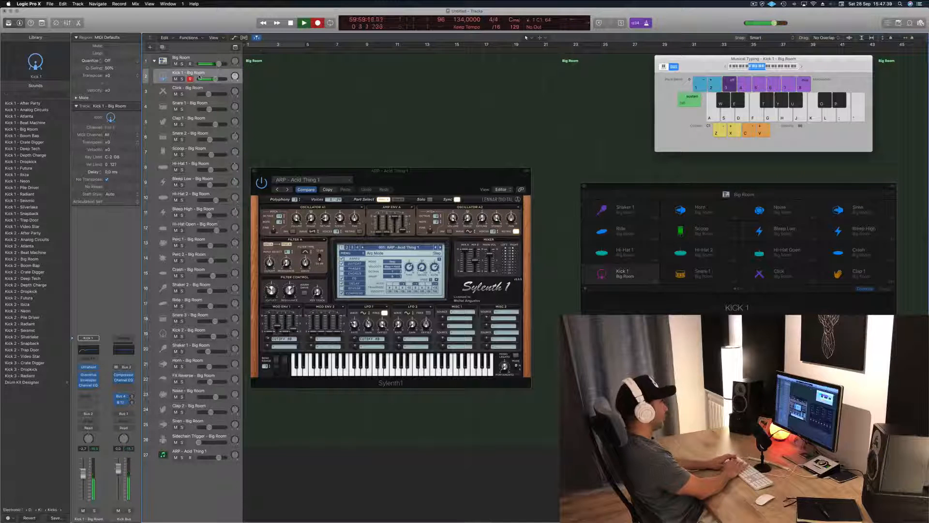
{"action": "key", "text": "a"}
{"action": "key", "text": "a"}
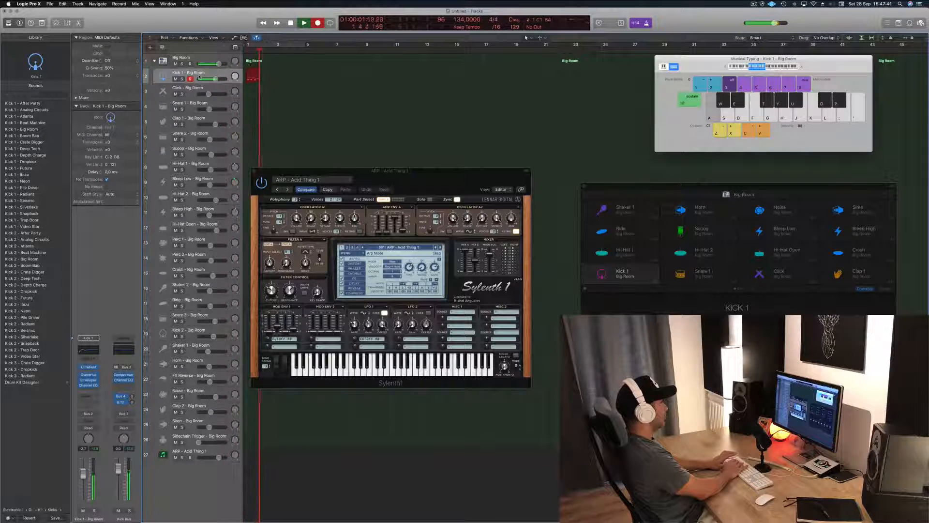
{"action": "key", "text": "a"}
{"action": "key", "text": "a"}
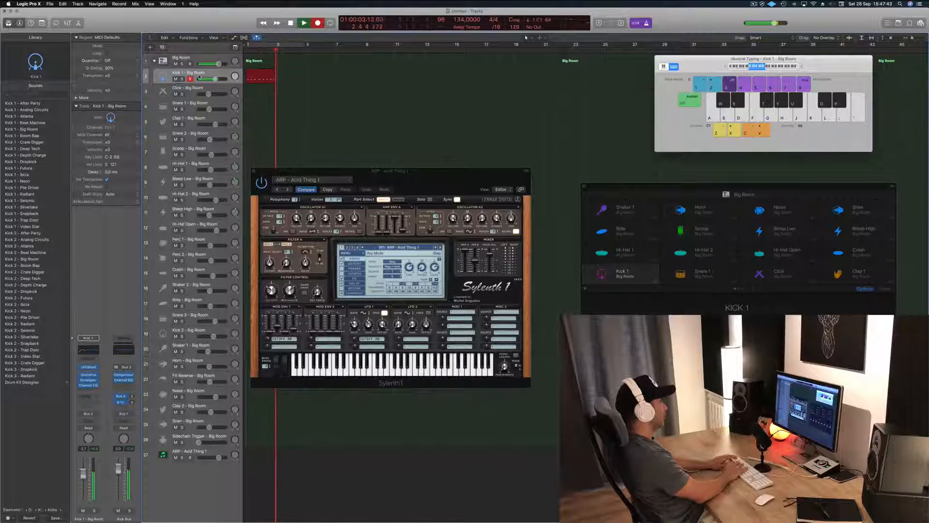
{"action": "key", "text": "space"}
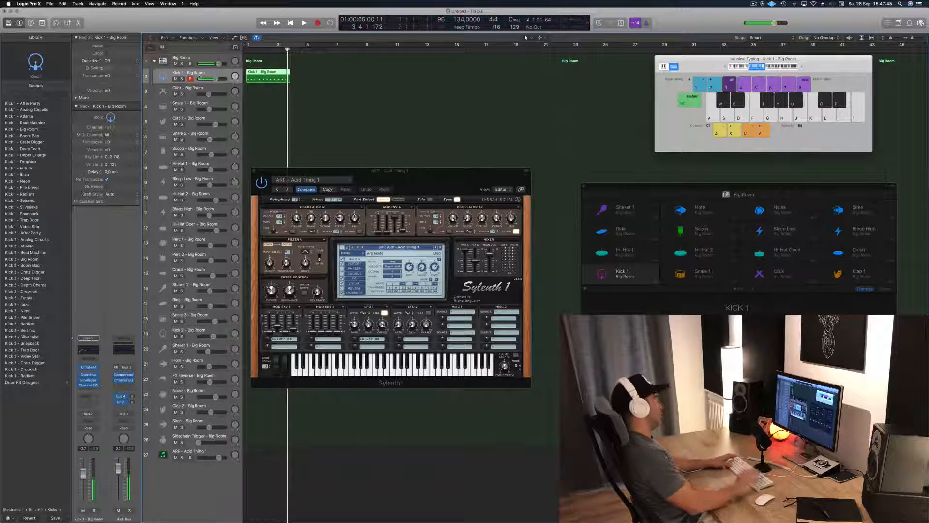
Step: Open the recorded kick region's notes and move the first four kicks earlier onto the beats of bar 1
{"action": "double_click", "coordinate": [264, 73]}
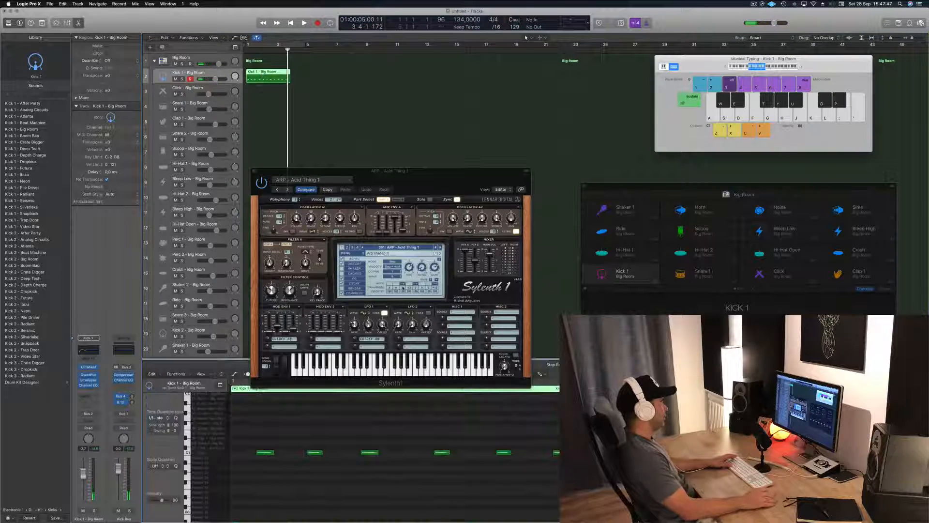
{"action": "key", "text": "super+a"}
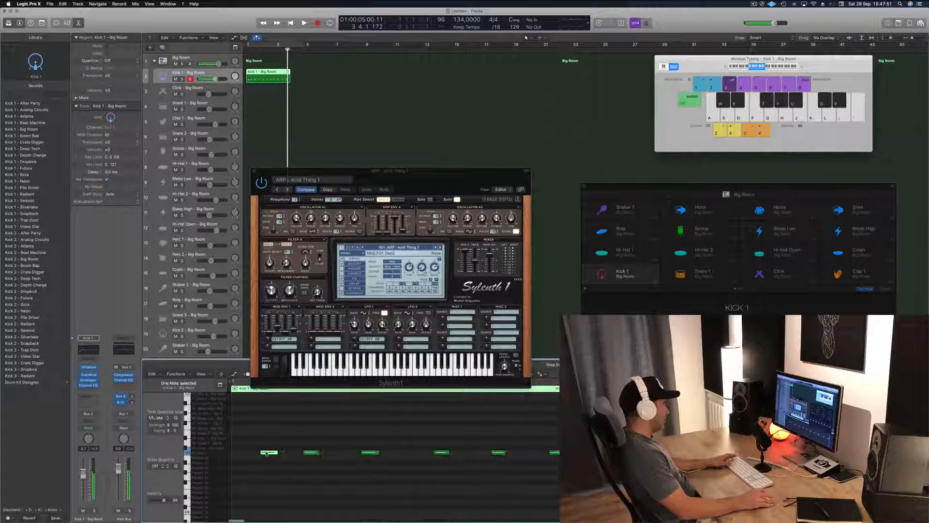
{"action": "left_click_drag", "start_coordinate": [271, 451], "coordinate": [241, 452]}
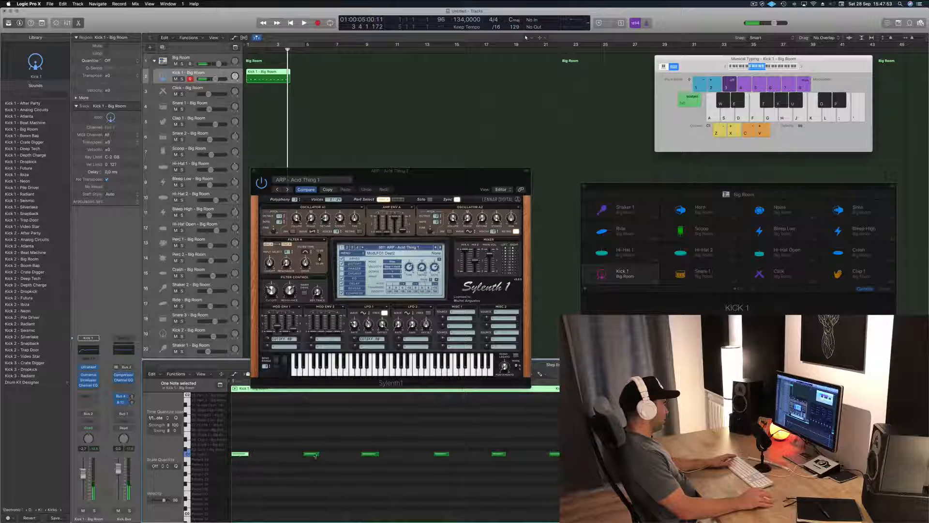
{"action": "left_click_drag", "start_coordinate": [313, 452], "coordinate": [301, 457]}
{"action": "left_click", "coordinate": [376, 453]}
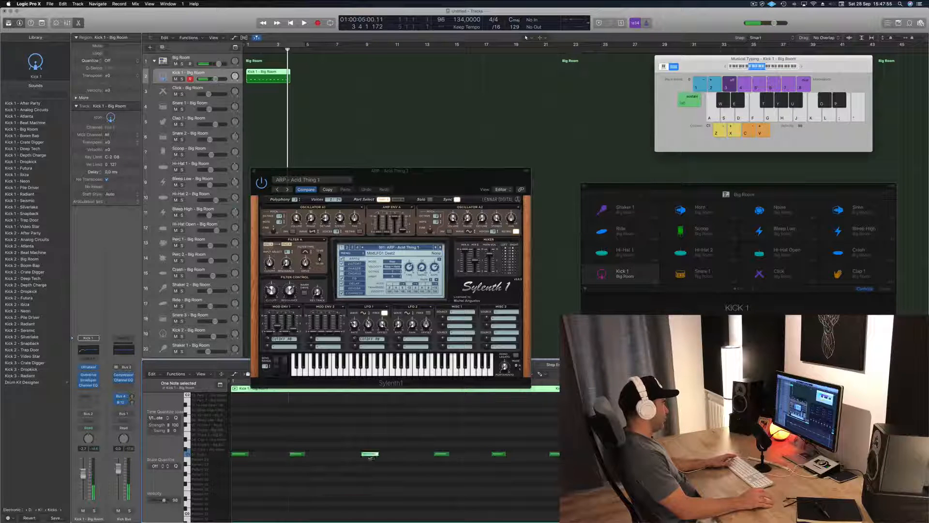
{"action": "left_click_drag", "start_coordinate": [371, 455], "coordinate": [357, 455]}
{"action": "left_click_drag", "start_coordinate": [441, 455], "coordinate": [414, 458]}
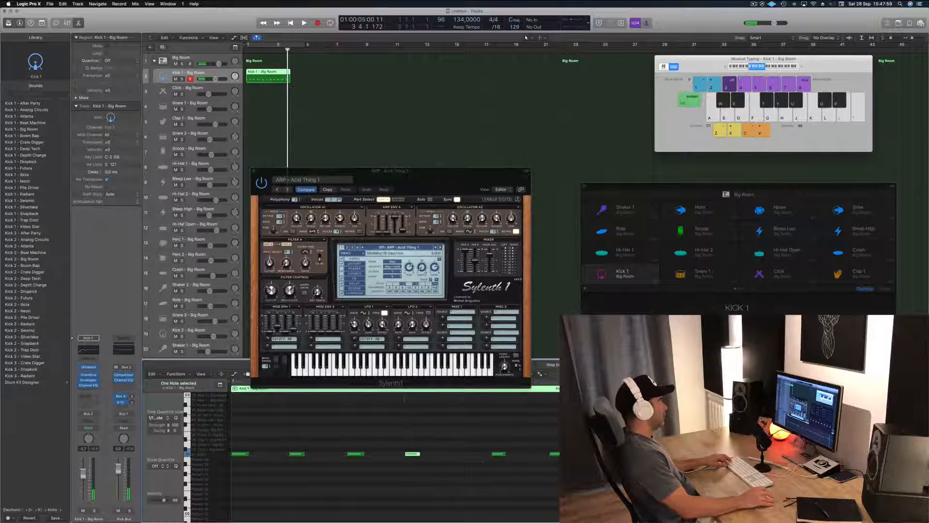
Step: Split the kick region at bar 2, delete the remainder, and cycle playback over the first four bars
{"action": "double_click", "coordinate": [261, 75]}
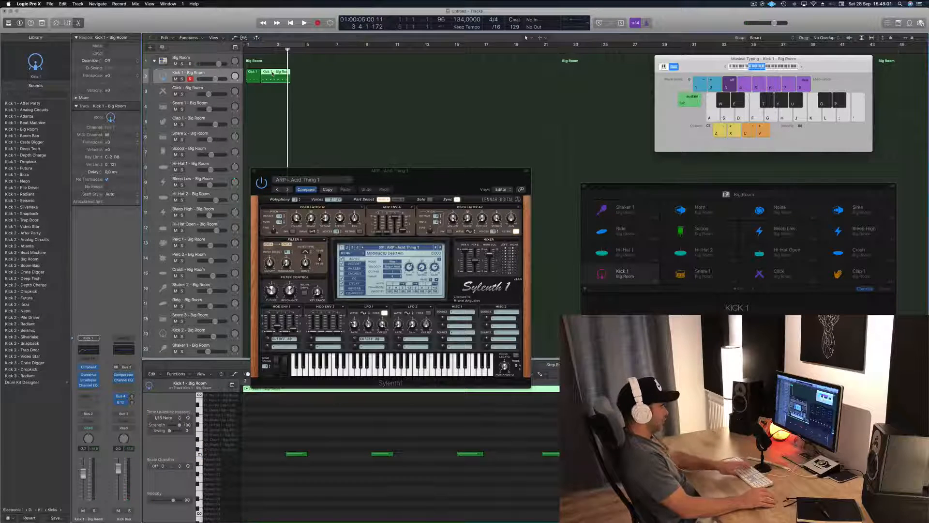
{"action": "key", "text": "Delete"}
{"action": "left_click", "coordinate": [253, 74]}
{"action": "key", "text": "space"}
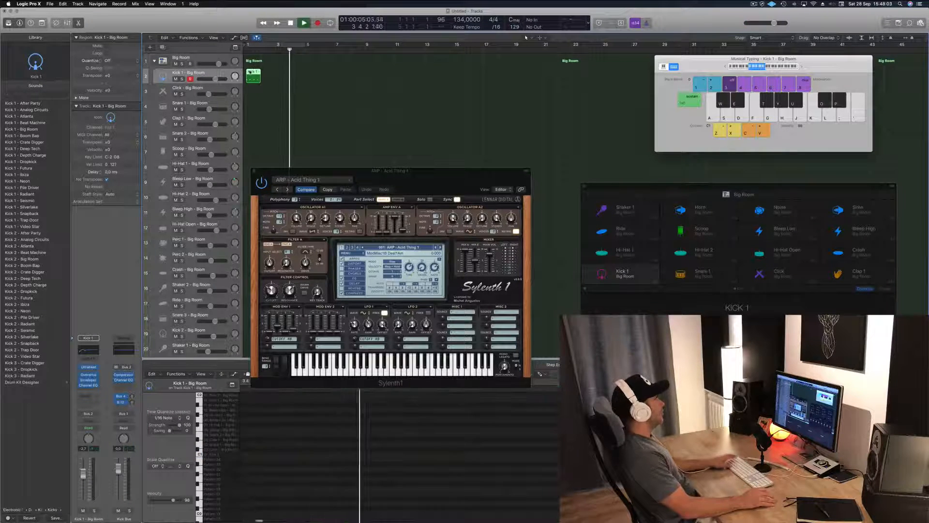
{"action": "left_click", "coordinate": [264, 45]}
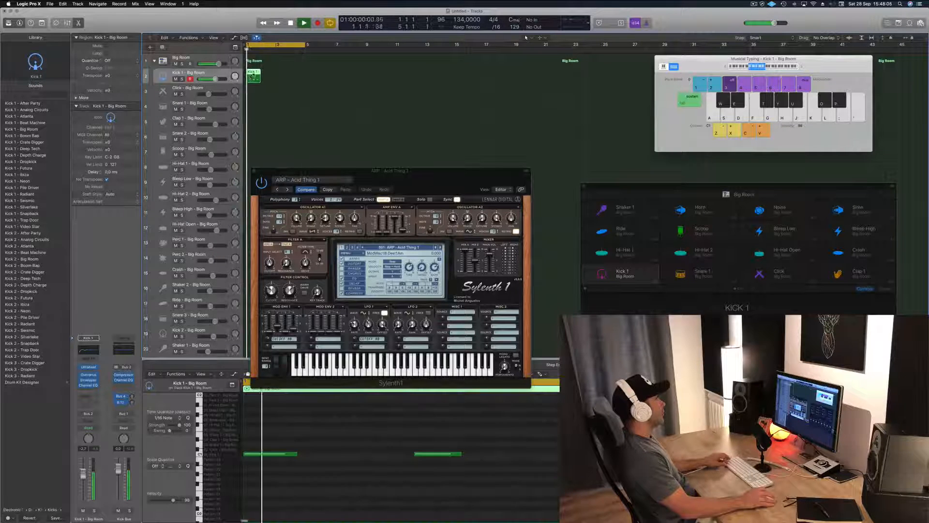
Step: Duplicate the one-bar kick region, place the pair in bars 1 and 2, and play it back
{"action": "left_click_drag", "start_coordinate": [254, 75], "coordinate": [282, 75]}
{"action": "left_click", "coordinate": [296, 79]}
{"action": "left_click", "coordinate": [268, 74]}
{"action": "key", "text": "space"}
{"action": "key", "text": "space"}
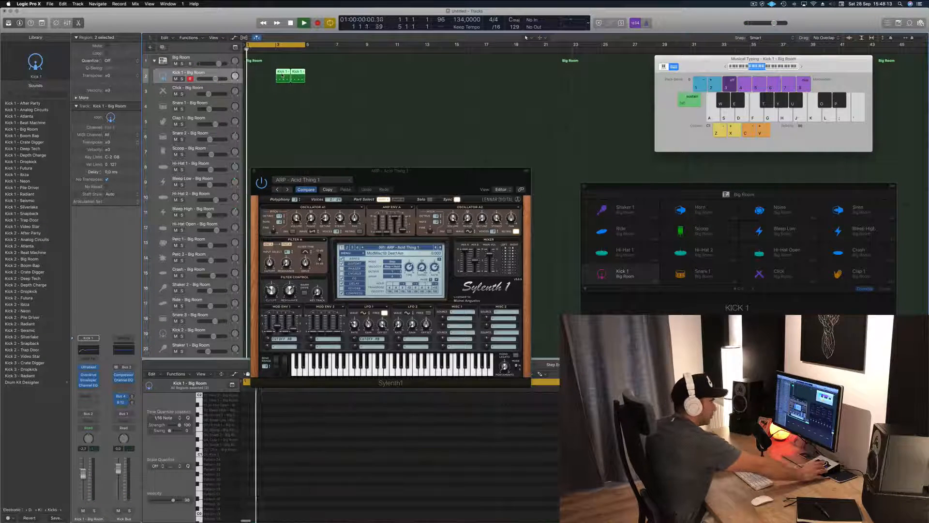
{"action": "key", "text": "space"}
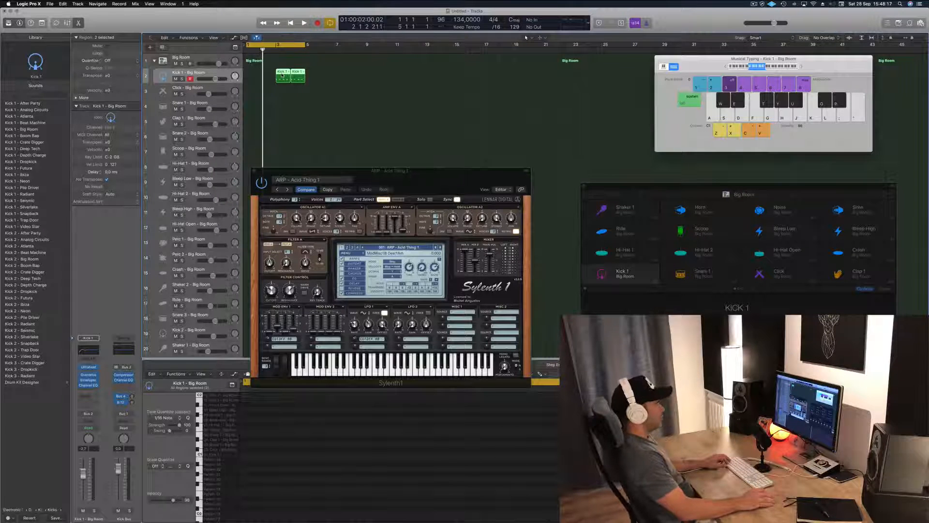
{"action": "left_click_drag", "start_coordinate": [282, 75], "coordinate": [251, 75]}
{"action": "key", "text": "space"}
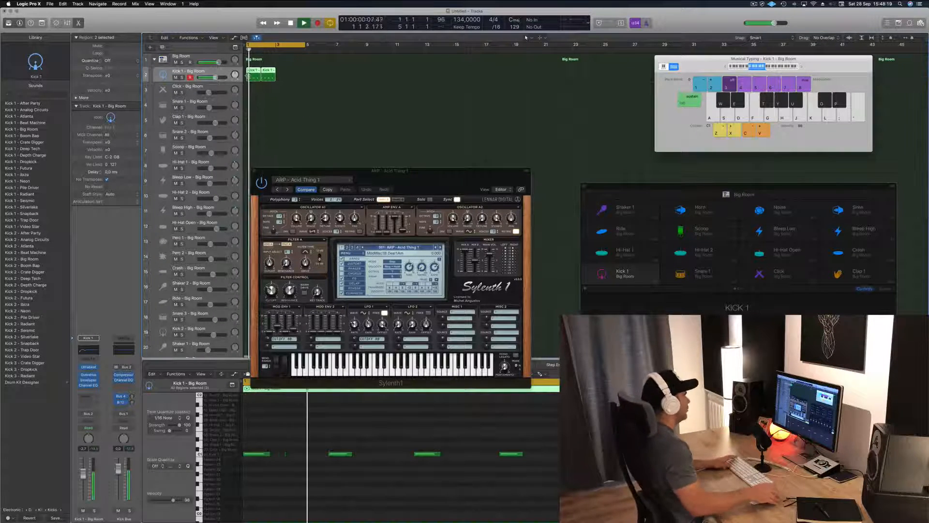
{"action": "key", "text": "space"}
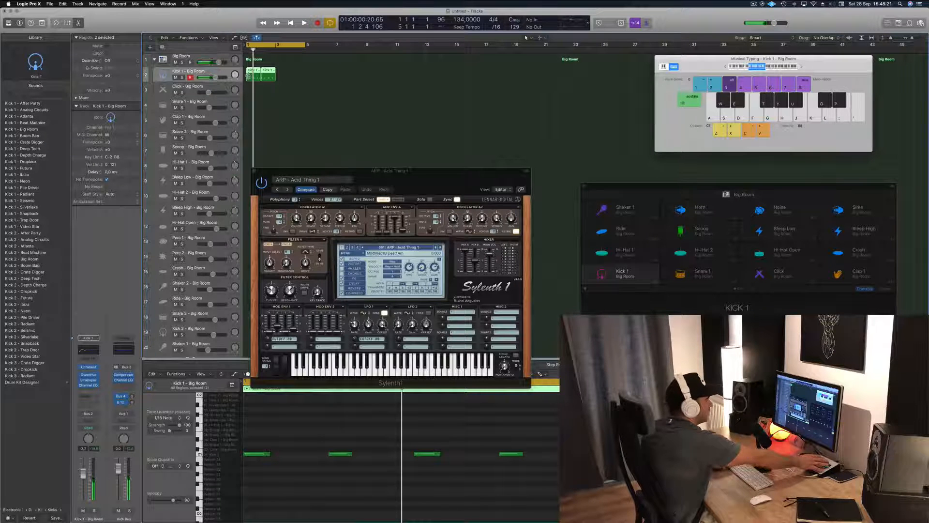
Step: Copy the two kick regions into bars 3 and 4 to fill the four-bar cycle
{"action": "key", "text": "space"}
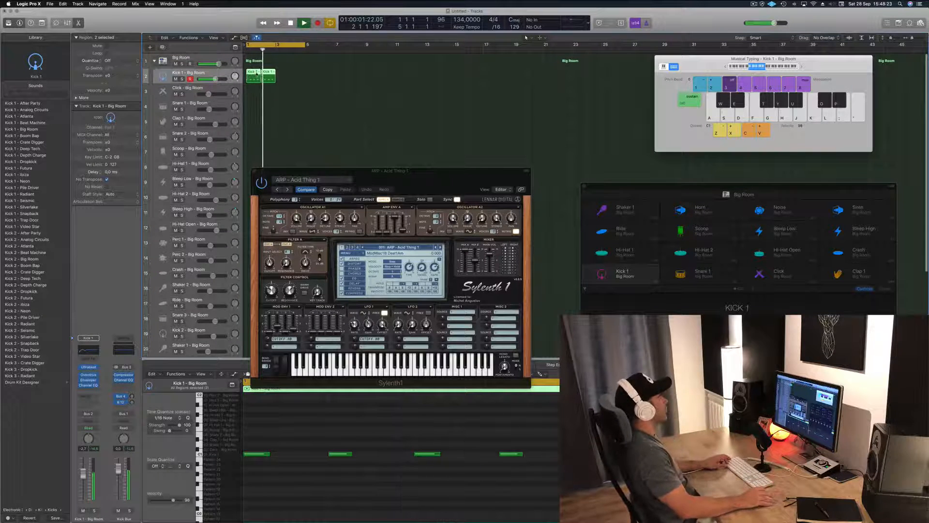
{"action": "left_click_drag", "start_coordinate": [257, 74], "coordinate": [286, 76]}
{"action": "key", "text": "space"}
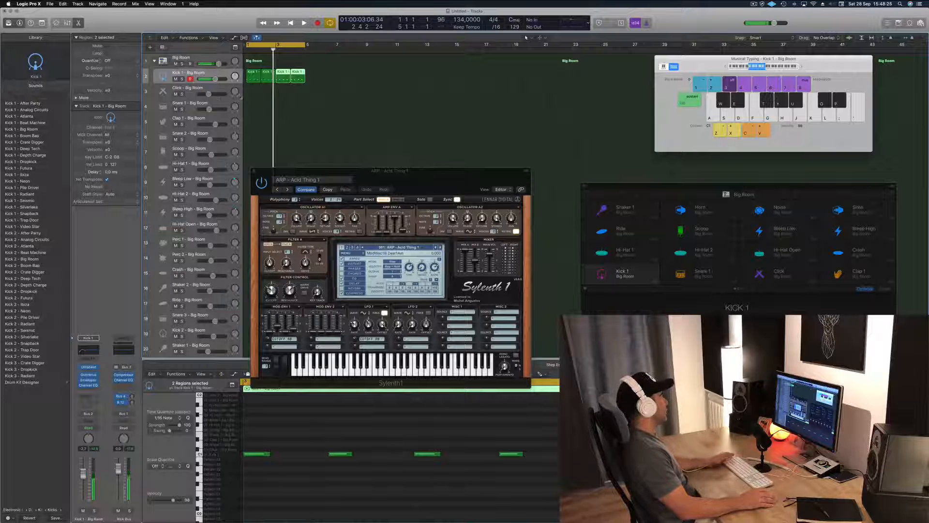
Step: Copy the first kick region onto the Snare 1 track at bar 1 and select the copy
{"action": "left_click", "coordinate": [215, 105]}
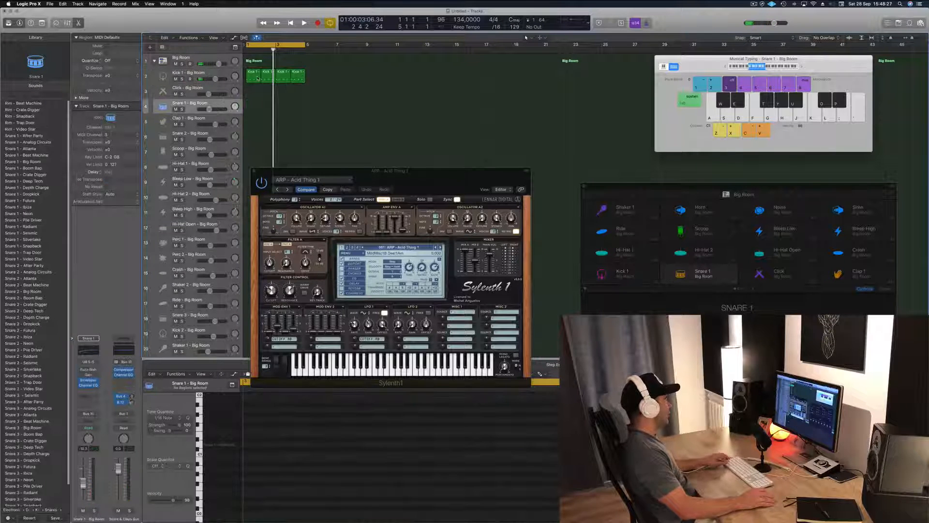
{"action": "left_click_drag", "start_coordinate": [251, 77], "coordinate": [252, 107]}
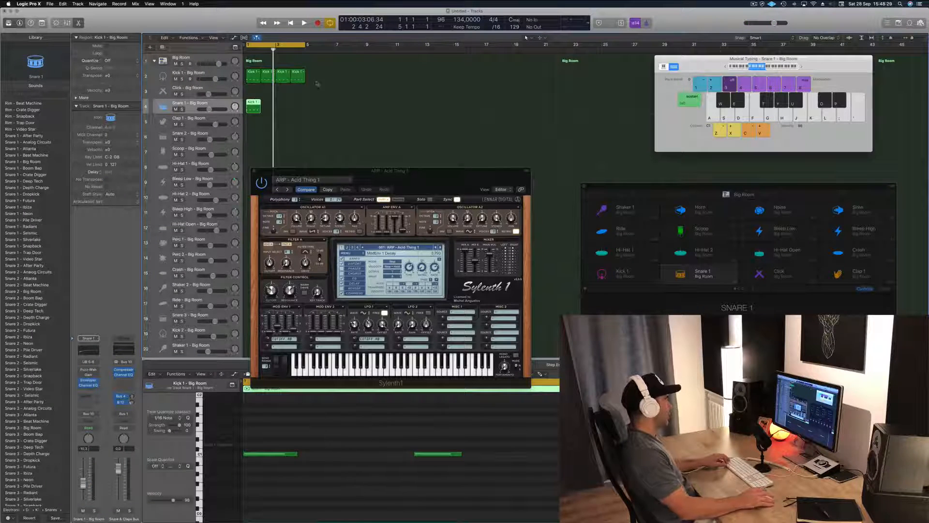
{"action": "left_click", "coordinate": [290, 141]}
{"action": "left_click", "coordinate": [249, 103]}
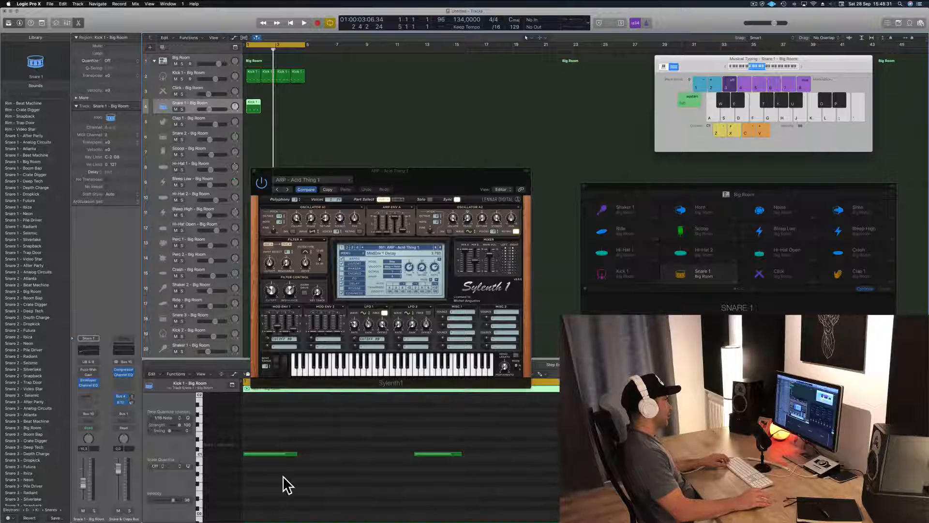
Step: Transpose all four notes in the copied Snare 1 region up two semitones to D1
{"action": "left_click_drag", "start_coordinate": [260, 443], "coordinate": [558, 497]}
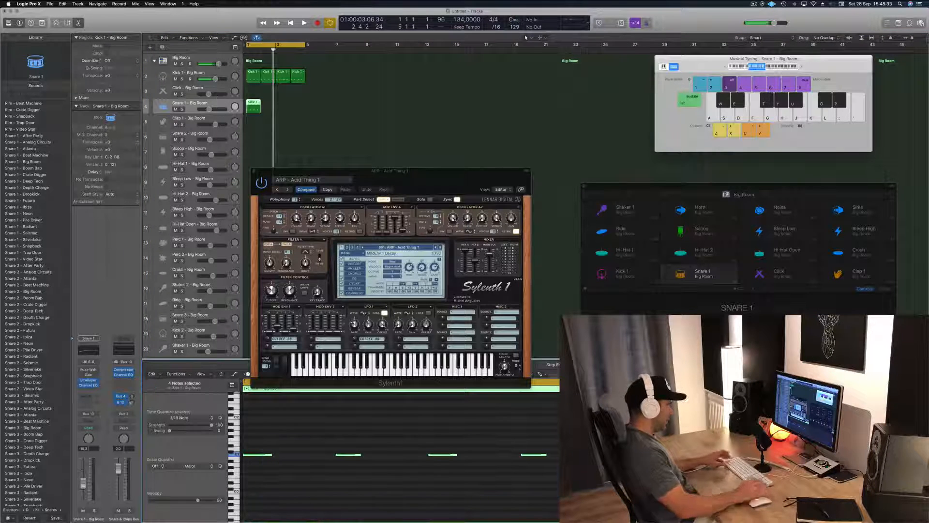
{"action": "key", "text": "alt+Up"}
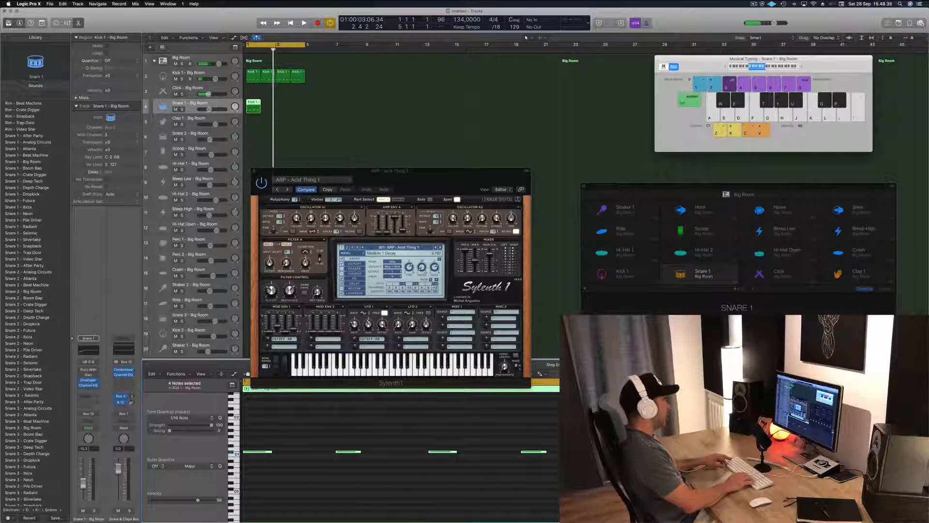
{"action": "key", "text": "alt+Up"}
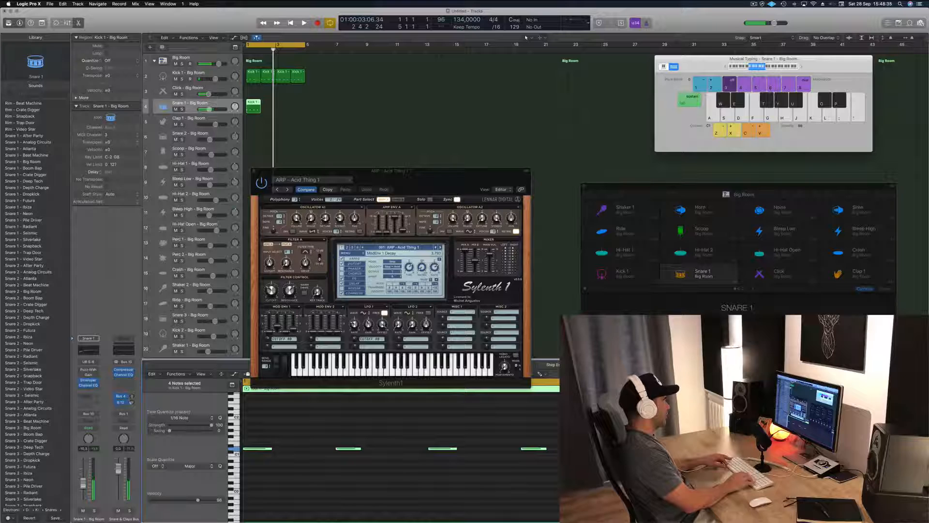
Step: Move the first note in the Snare 1 region to position 1 1 3 1 and remove the second note
{"action": "left_click", "coordinate": [258, 452]}
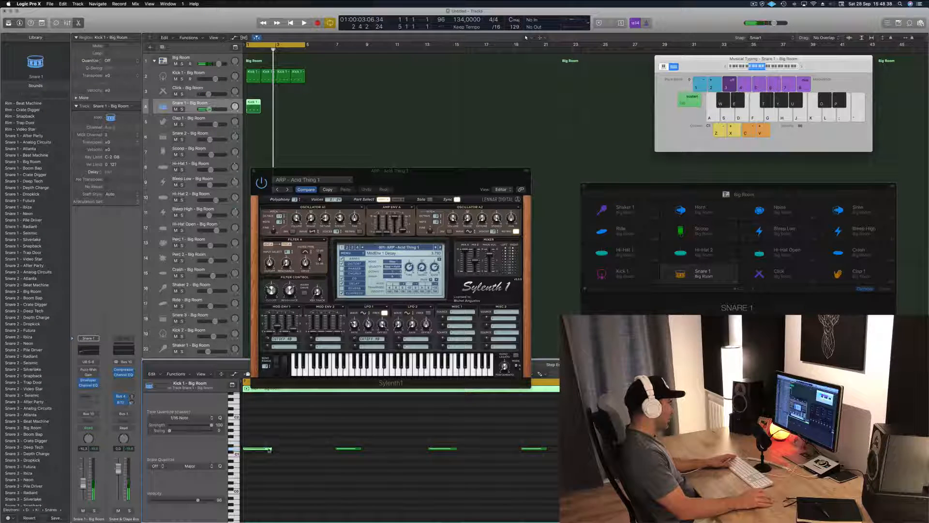
{"action": "left_click_drag", "start_coordinate": [268, 449], "coordinate": [307, 451]}
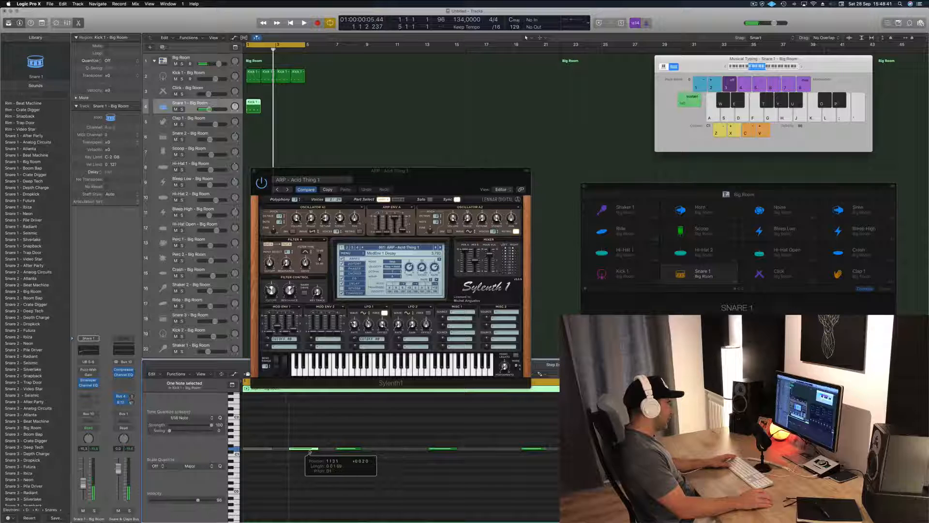
{"action": "left_click", "coordinate": [353, 449]}
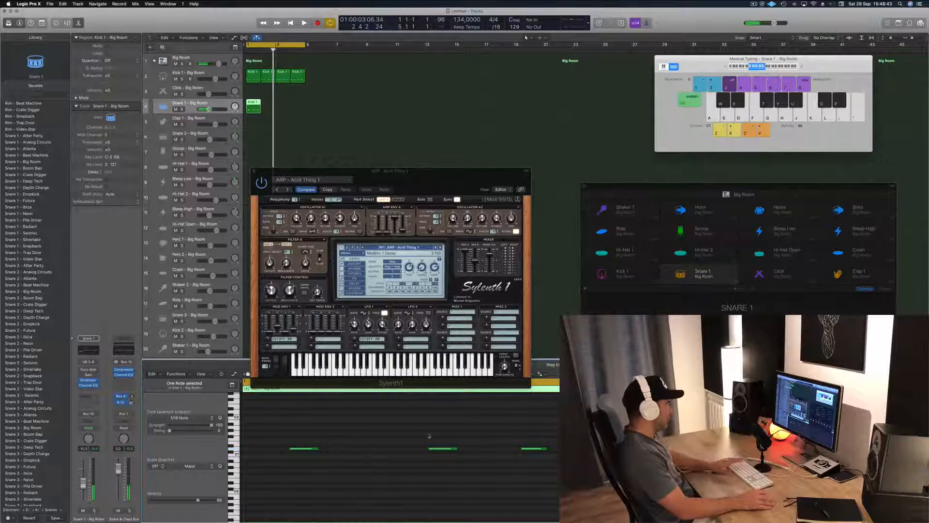
Step: Move the note on beat 3 of the Snare 1 region half a beat later and remove the last note
{"action": "left_click_drag", "start_coordinate": [448, 450], "coordinate": [494, 450]}
{"action": "key", "text": "Delete"}
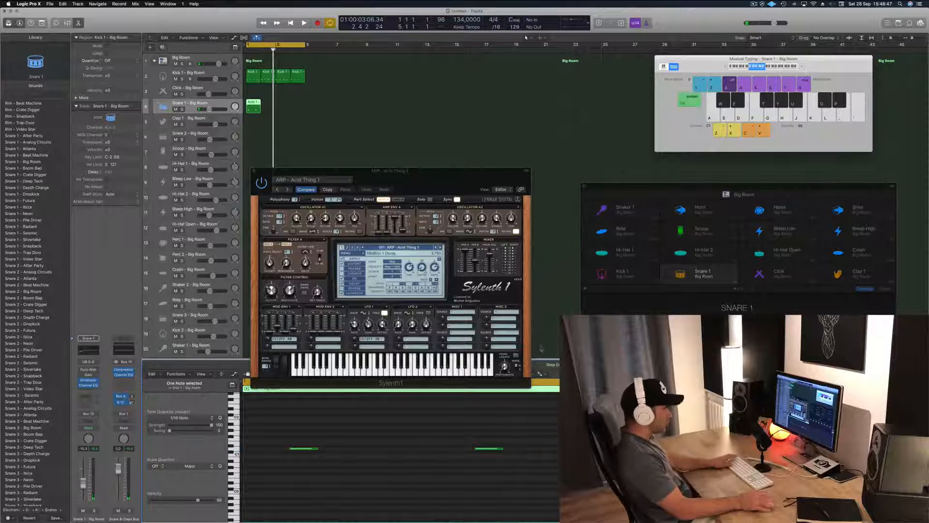
Step: Shift the remaining Snare 1 notes half a beat later so they fall on beats 2 and 4, and audition the loop
{"action": "key", "text": "space"}
{"action": "key", "text": "space"}
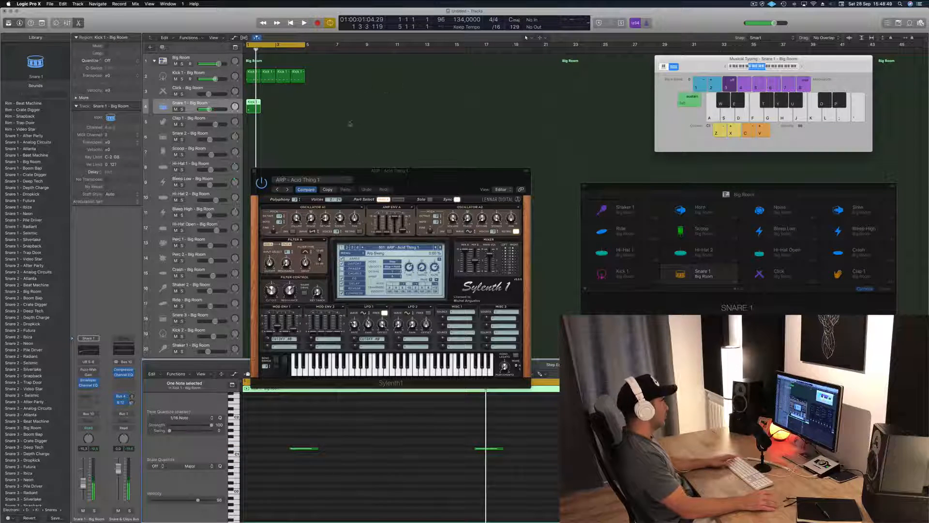
{"action": "left_click_drag", "start_coordinate": [281, 441], "coordinate": [547, 463]}
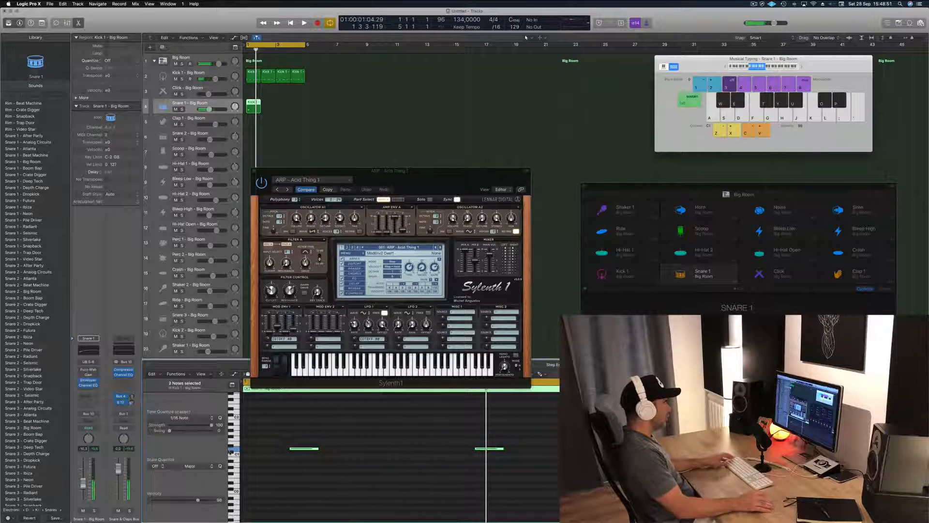
{"action": "left_click_drag", "start_coordinate": [312, 451], "coordinate": [360, 451]}
{"action": "key", "text": "space"}
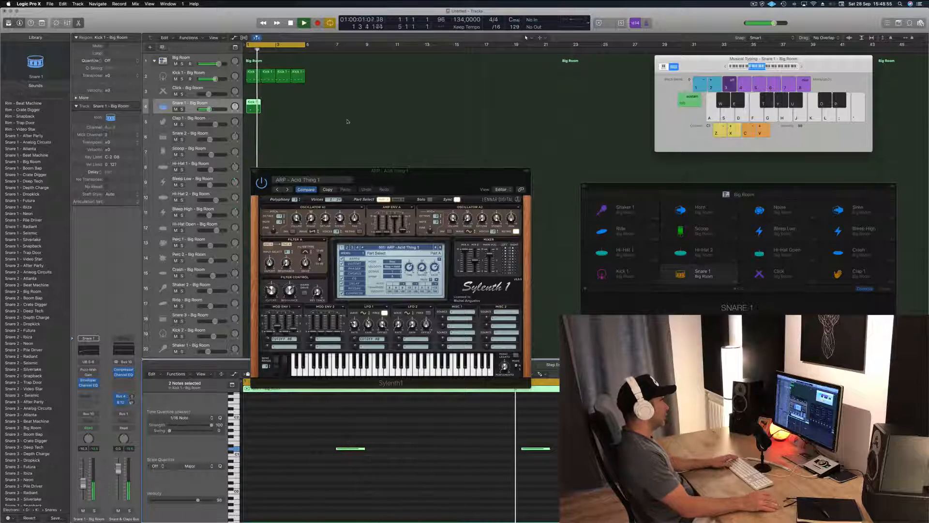
{"action": "key", "text": "space"}
Step: Copy the Snare 1 region into bars 2 to 4 and play the loop
{"action": "left_click_drag", "start_coordinate": [254, 105], "coordinate": [281, 102]}
{"action": "left_click", "coordinate": [250, 102], "text": "shift"}
{"action": "key", "text": "space"}
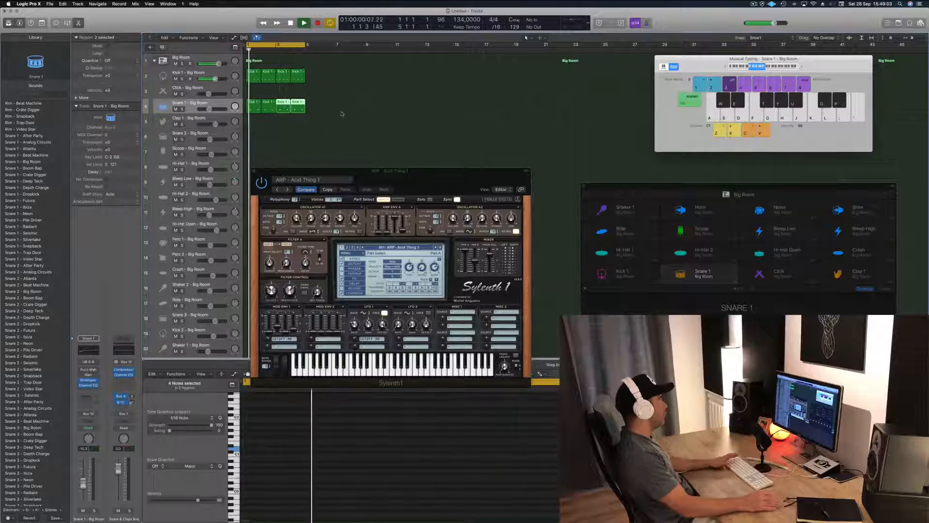
Step: Copy the first Snare 1 region onto the Clap 1 track at bar 1
{"action": "left_click", "coordinate": [265, 114]}
{"action": "left_click", "coordinate": [252, 107]}
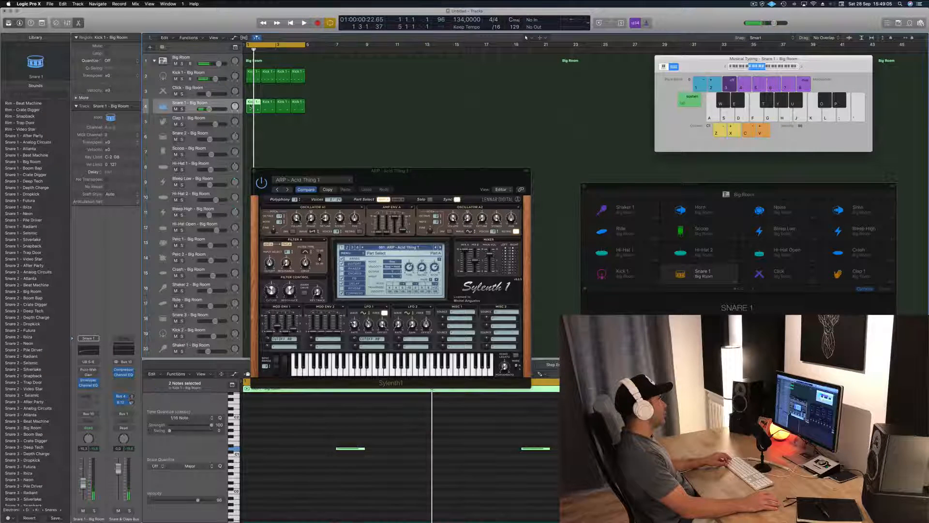
{"action": "left_click_drag", "start_coordinate": [251, 106], "coordinate": [251, 121]}
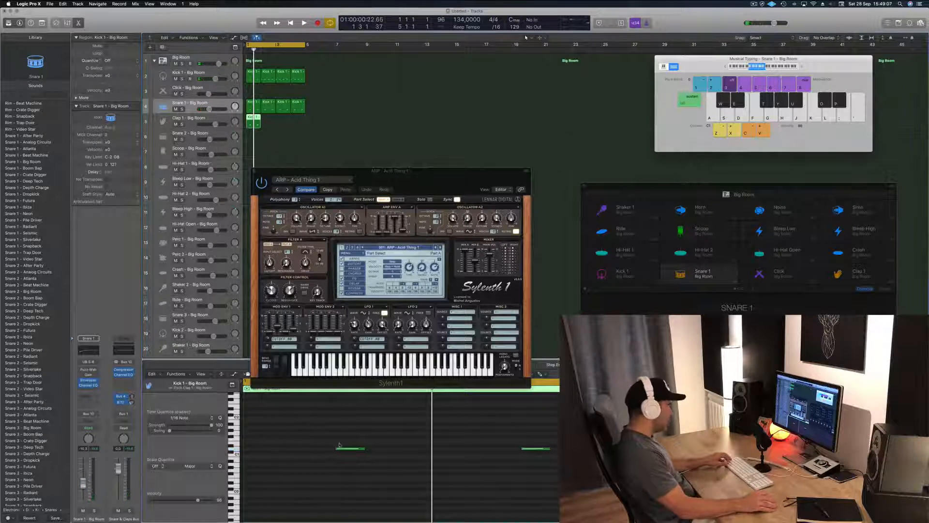
Step: Try the first note of the Clap 1 region half a beat earlier and one semitone higher, auditioning it
{"action": "left_click_drag", "start_coordinate": [349, 451], "coordinate": [297, 451]}
{"action": "key", "text": "space"}
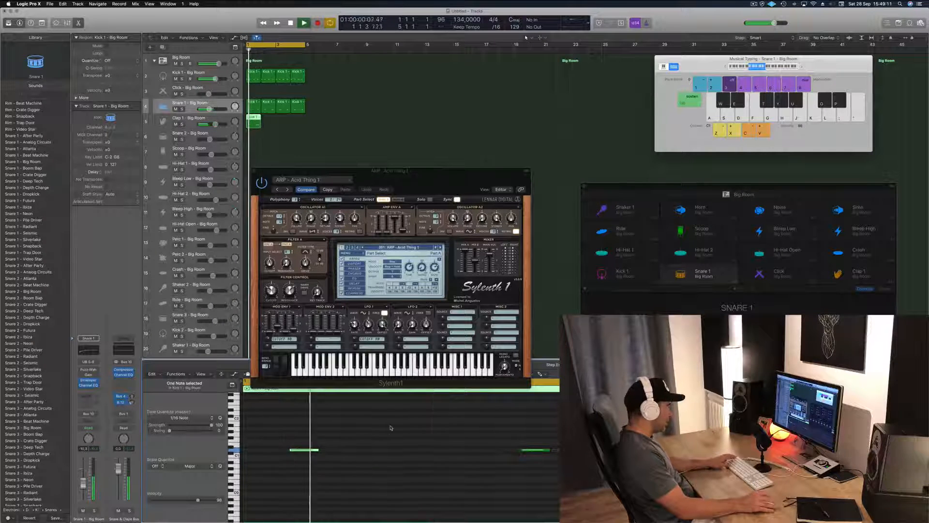
{"action": "key", "text": "space"}
{"action": "key", "text": "alt+Up"}
{"action": "key", "text": "alt+Left"}
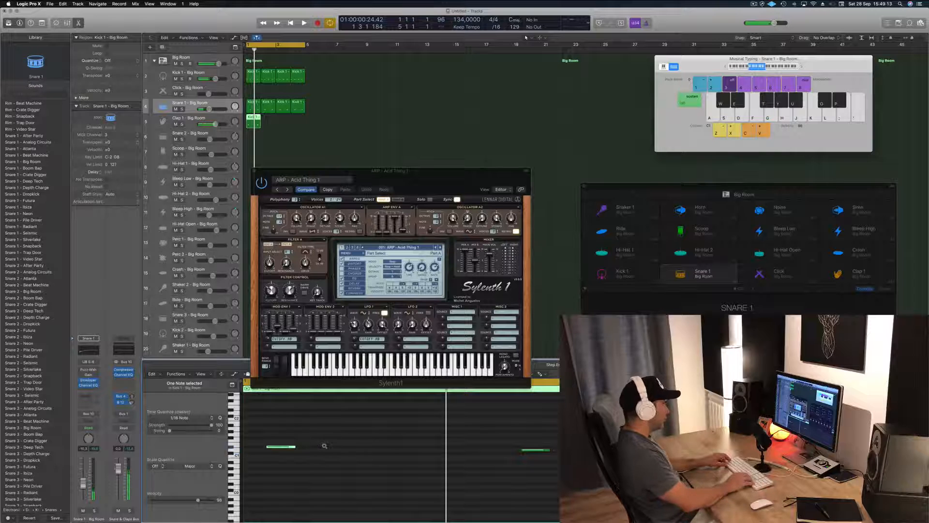
{"action": "key", "text": "space"}
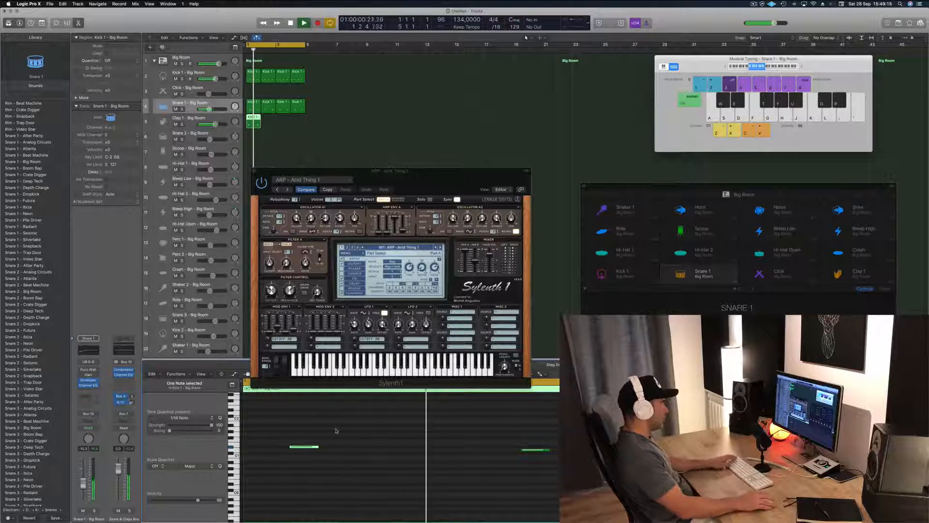
Step: Transpose the last note in the Clap 1 region up one semitone to D#1 and audition it
{"action": "scroll", "coordinate": [508, 465], "scroll_direction": "up", "scroll_amount": 3}
{"action": "left_click", "coordinate": [537, 480]}
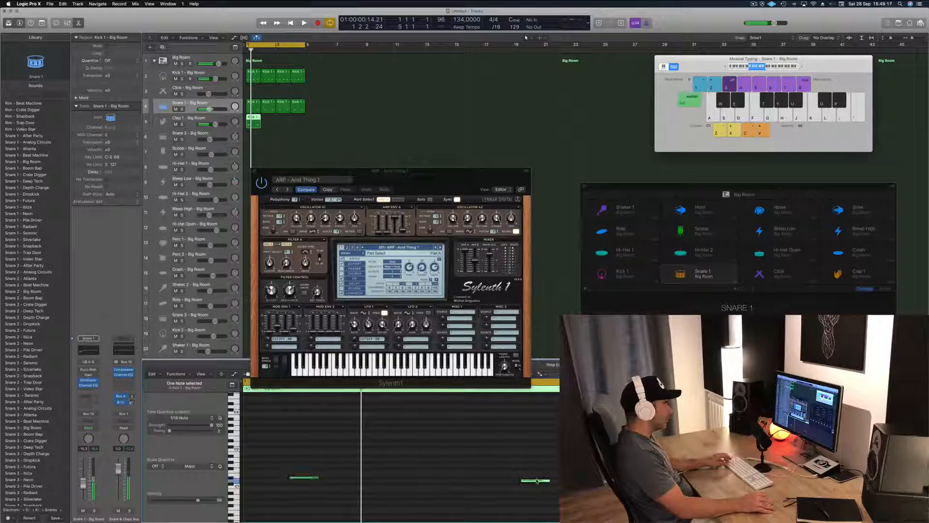
{"action": "key", "text": "alt+Up"}
{"action": "key", "text": "space"}
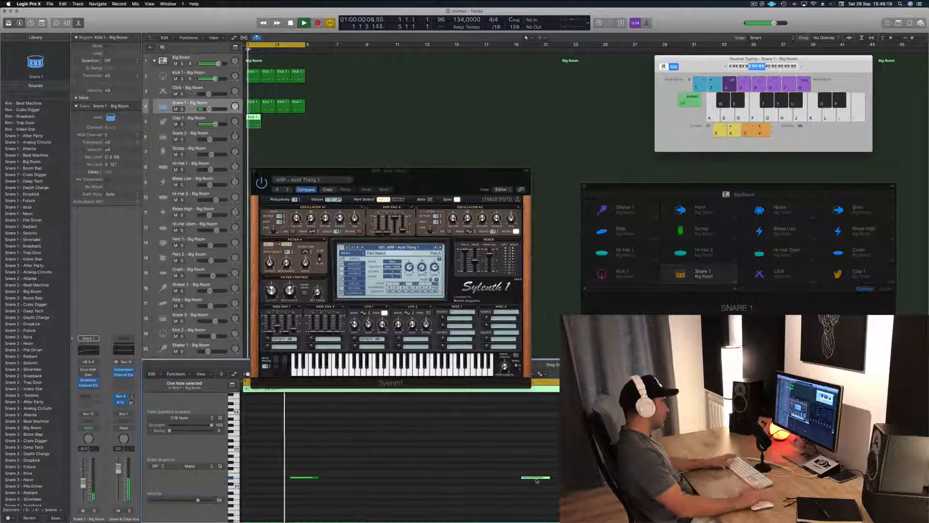
Step: Remove the first note from the Clap 1 region and audition the loop
{"action": "key", "text": "space"}
{"action": "left_click_drag", "start_coordinate": [296, 448], "coordinate": [332, 480]}
{"action": "key", "text": "Delete"}
{"action": "key", "text": "space"}
{"action": "key", "text": "space"}
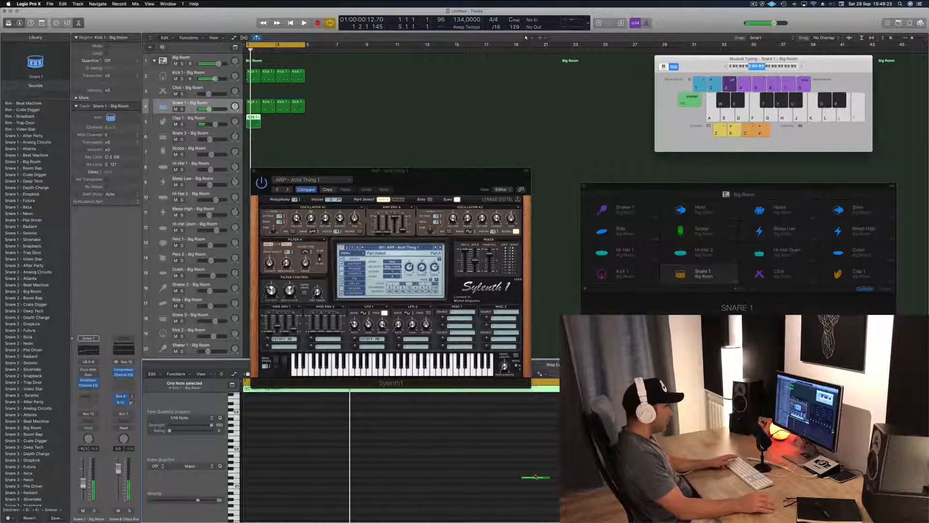
Step: Move the remaining Clap 1 note half a beat later and copy the region into bars 2 to 4
{"action": "left_click_drag", "start_coordinate": [541, 478], "coordinate": [571, 479]}
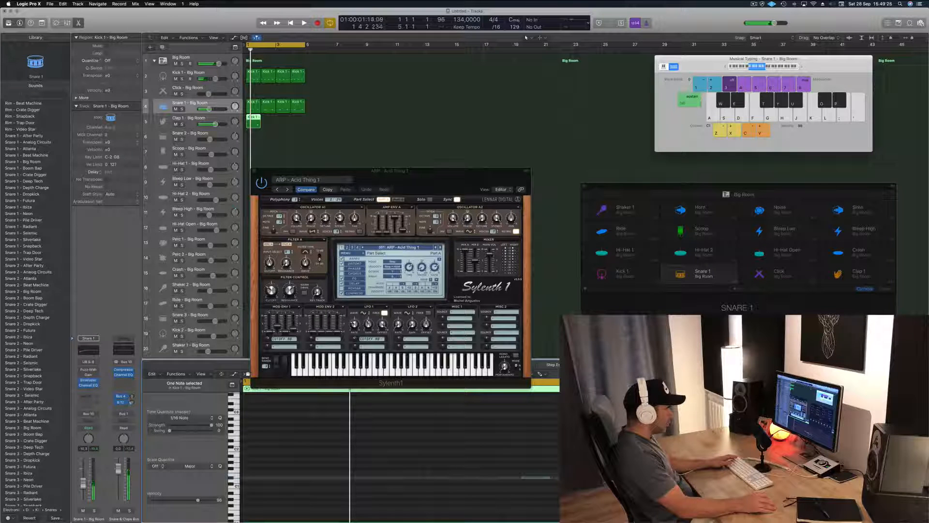
{"action": "key", "text": "space"}
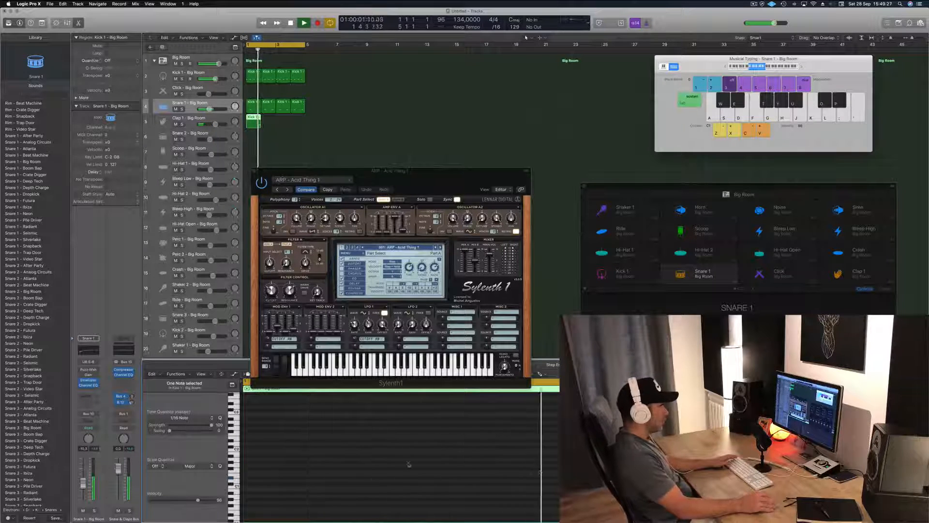
{"action": "left_click_drag", "start_coordinate": [249, 117], "coordinate": [283, 125]}
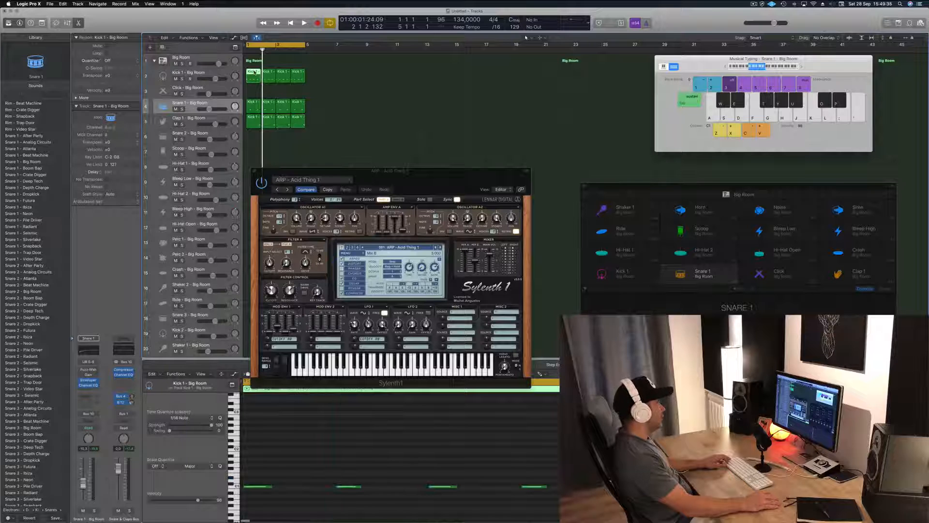
Step: Copy the first kick region onto the Hi-Hat 1 track at bar 1 and transpose its four notes up six semitones to F#1
{"action": "left_click_drag", "start_coordinate": [252, 73], "coordinate": [254, 168]}
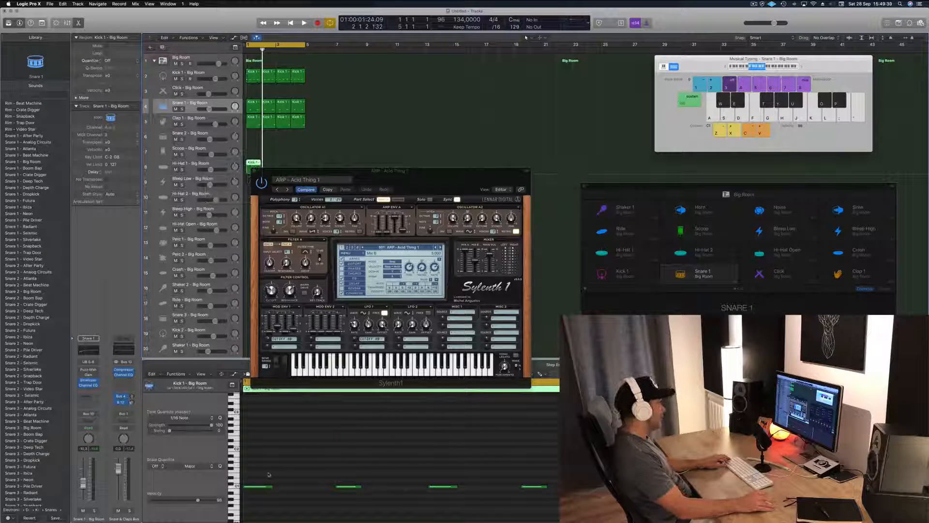
{"action": "left_click_drag", "start_coordinate": [269, 474], "coordinate": [546, 504]}
{"action": "key", "text": "alt+Up"}
{"action": "key", "text": "alt+Up"}
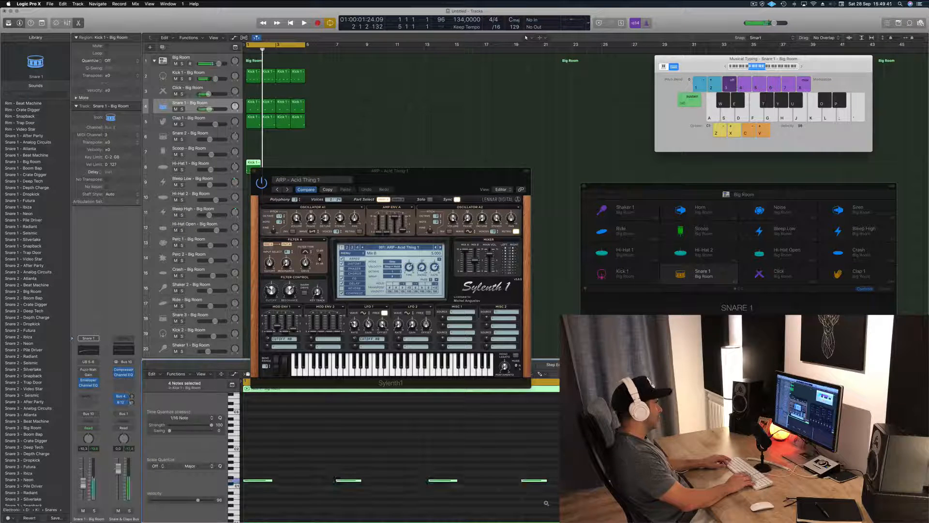
{"action": "key", "text": "alt+Up"}
{"action": "key", "text": "alt+Up"}
{"action": "key", "text": "alt+Up"}
{"action": "key", "text": "alt+Up"}
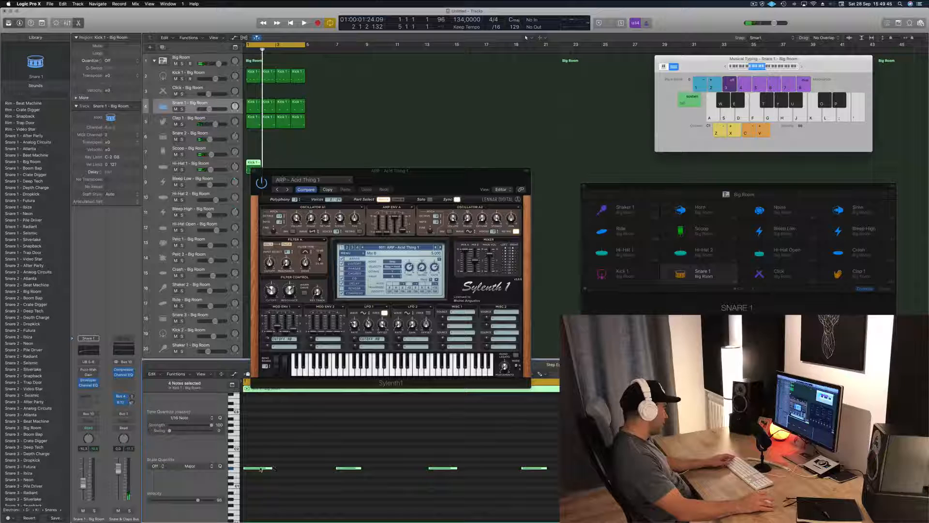
Step: Shift the four Hi-Hat 1 notes half a beat later onto the offbeats and audition them
{"action": "left_click_drag", "start_coordinate": [261, 468], "coordinate": [307, 469]}
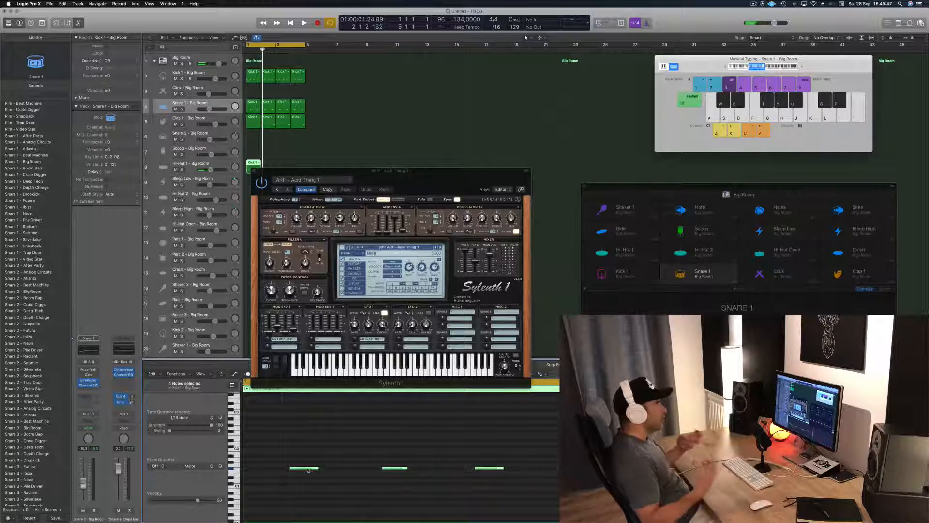
{"action": "key", "text": "space"}
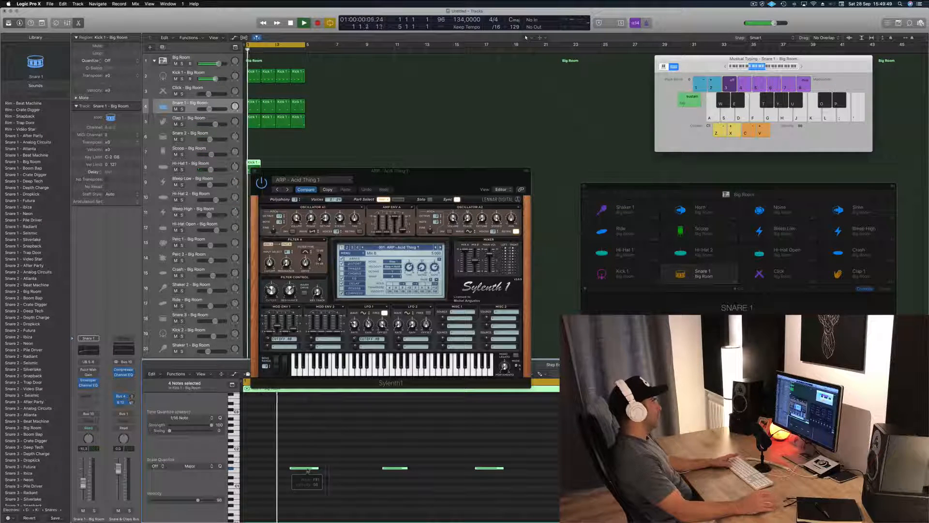
{"action": "key", "text": "space"}
Step: Move the Sylenth1 window clear of the regions and copy the Hi-Hat 1 region into bars 2 to 4
{"action": "left_click_drag", "start_coordinate": [423, 172], "coordinate": [606, 170]}
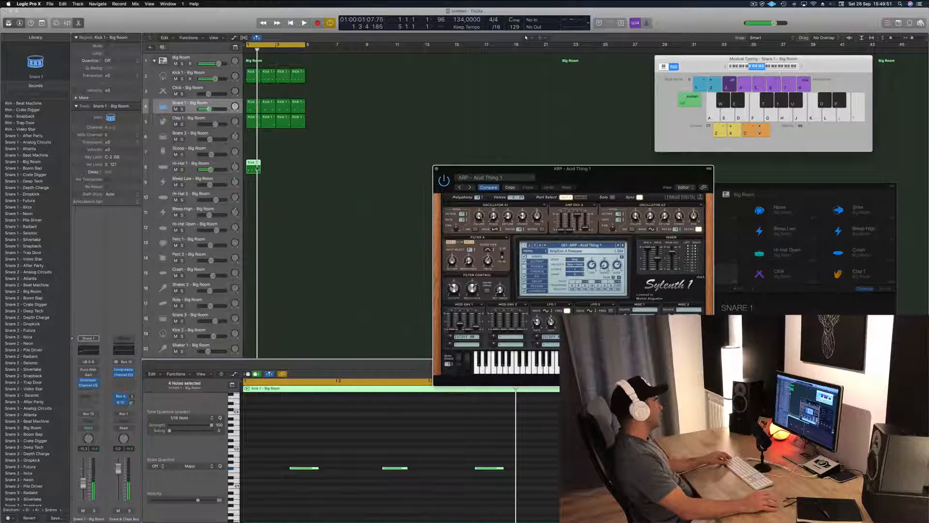
{"action": "left_click_drag", "start_coordinate": [252, 167], "coordinate": [278, 166]}
{"action": "key", "text": "space"}
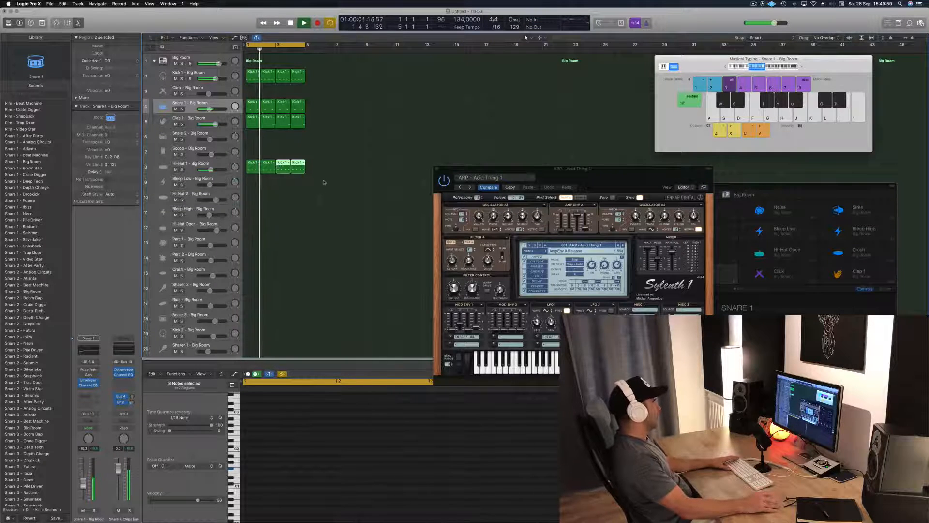
Step: Lower the Hi-Hat 1 track's volume slightly and audition the loop
{"action": "left_click", "coordinate": [211, 170]}
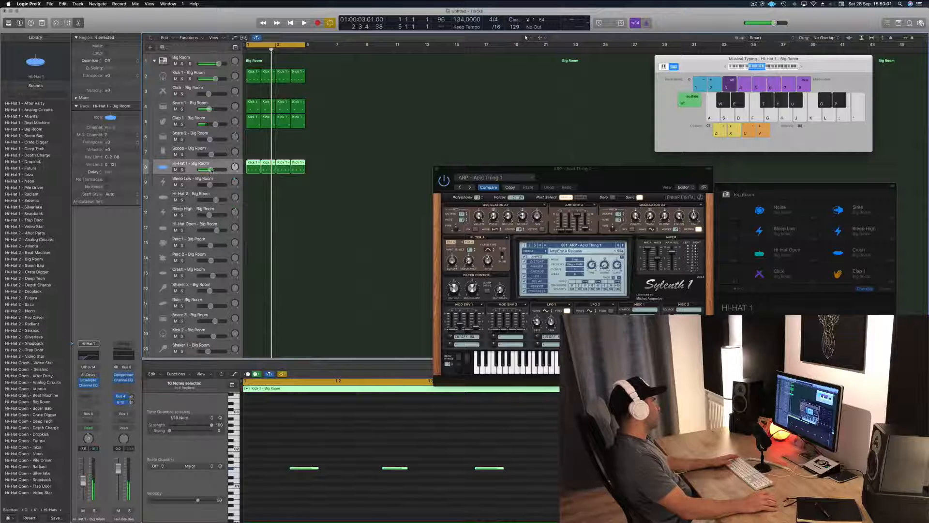
{"action": "key", "text": "space"}
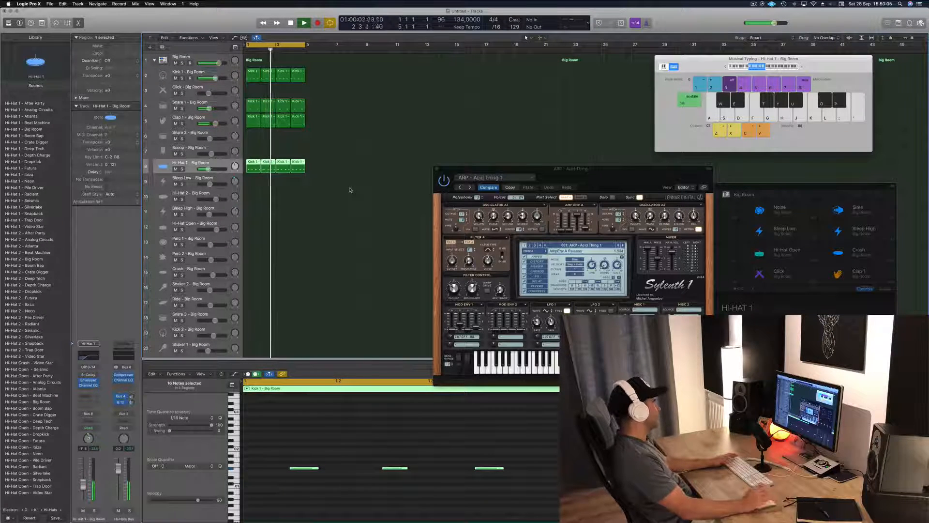
{"action": "key", "text": "space"}
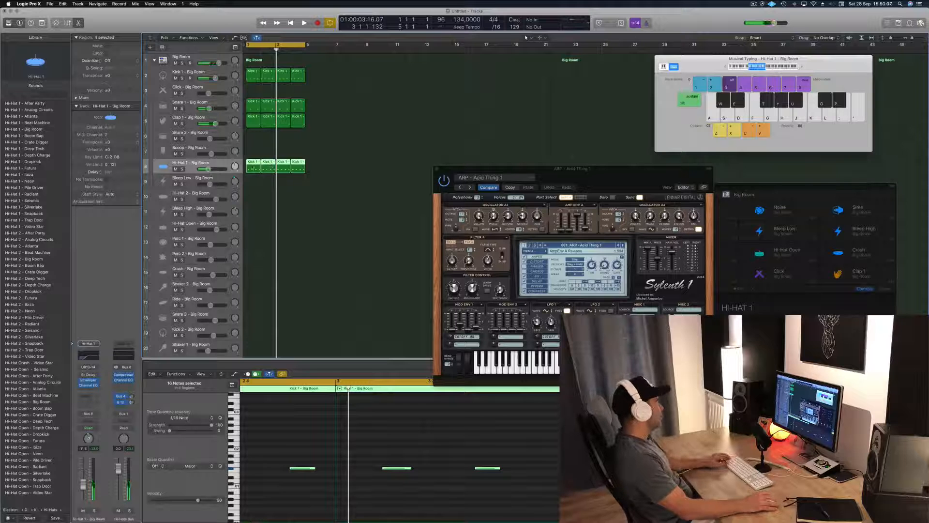
Step: Copy the first Hi-Hat 1 region onto the Ride track at bar 1
{"action": "left_click", "coordinate": [253, 163]}
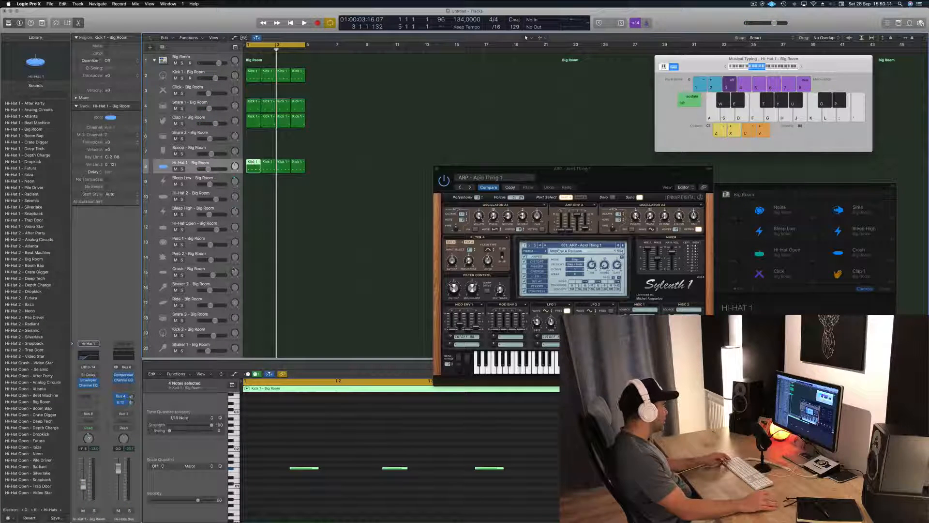
{"action": "scroll", "coordinate": [276, 193], "scroll_direction": "down", "scroll_amount": 1}
{"action": "left_click_drag", "start_coordinate": [249, 158], "coordinate": [250, 297]}
Step: Shift the four Ride notes half a beat earlier onto the beats and transpose them up nine semitones to D#2
{"action": "left_click_drag", "start_coordinate": [279, 425], "coordinate": [576, 491]}
{"action": "left_click_drag", "start_coordinate": [306, 469], "coordinate": [260, 470]}
{"action": "key", "text": "alt+Up"}
{"action": "key", "text": "alt+Up"}
{"action": "key", "text": "alt+Up"}
{"action": "key", "text": "alt+Up"}
{"action": "key", "text": "alt+Up"}
{"action": "key", "text": "alt+Up"}
{"action": "key", "text": "alt+Up"}
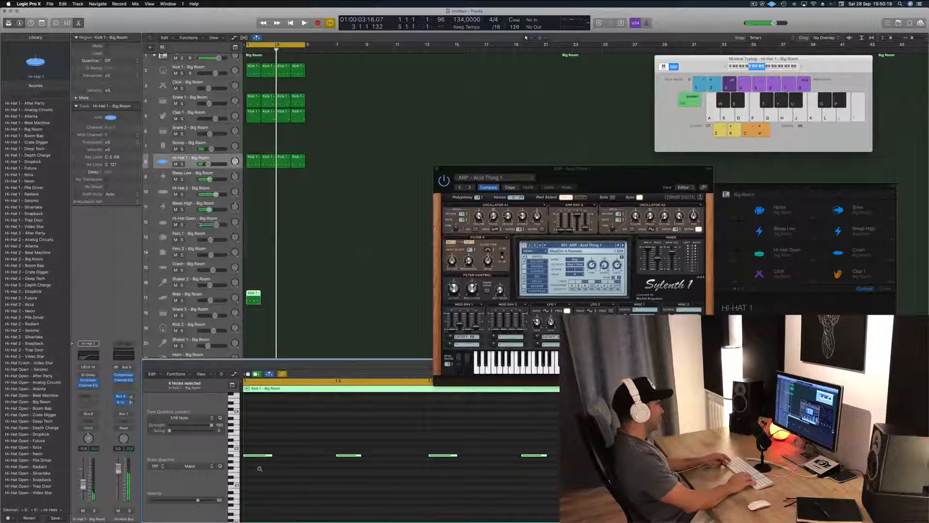
{"action": "key", "text": "alt+Up"}
{"action": "key", "text": "alt+Up"}
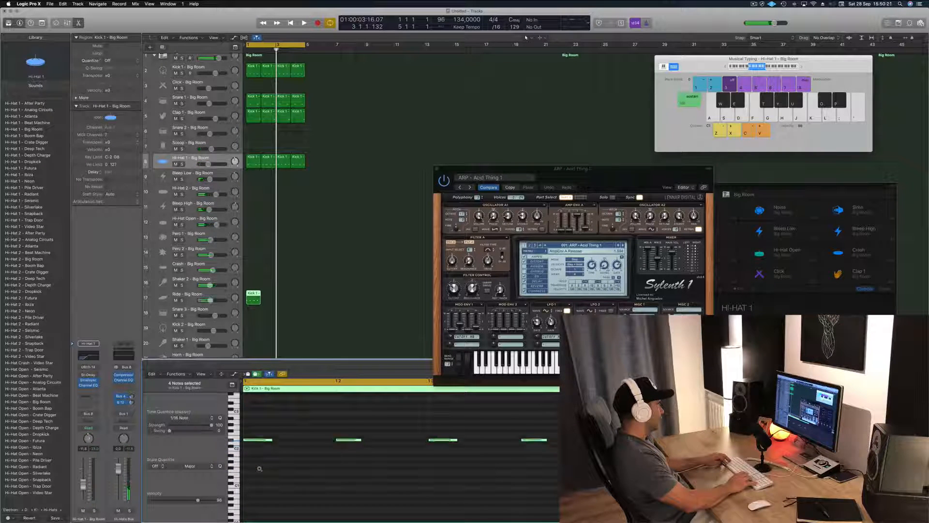
Step: Lower the Ride track's volume while auditioning the loop and copy the Ride region into bars 2 to 4
{"action": "key", "text": "space"}
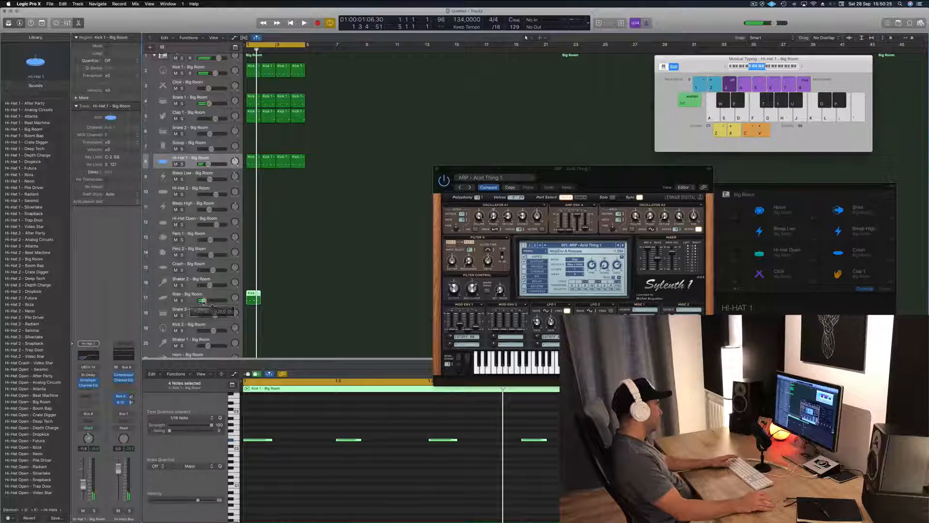
{"action": "key", "text": "space"}
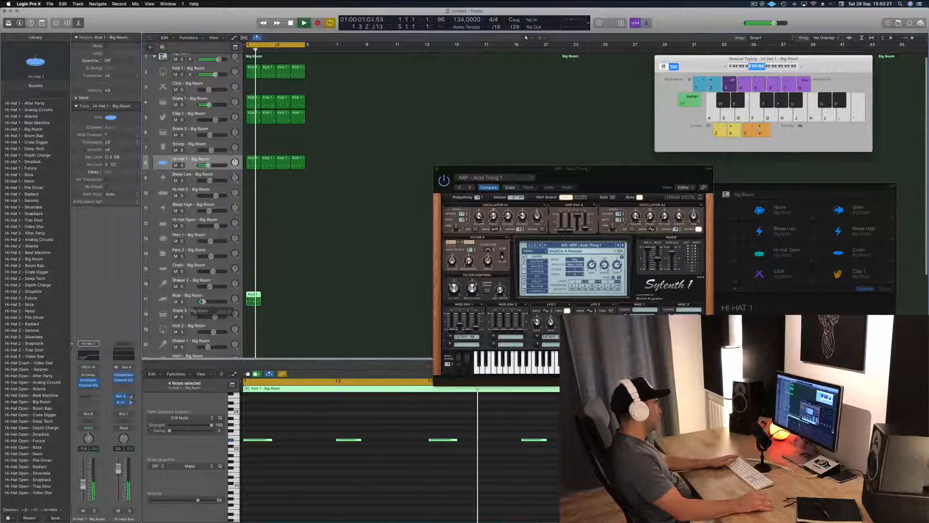
{"action": "left_click_drag", "start_coordinate": [252, 294], "coordinate": [267, 296]}
Step: Copy a Ride region onto the Shaker 2 track at bar 1 and audition the loop
{"action": "left_click_drag", "start_coordinate": [296, 302], "coordinate": [253, 281]}
{"action": "key", "text": "space"}
{"action": "key", "text": "space"}
{"action": "left_click", "coordinate": [252, 294]}
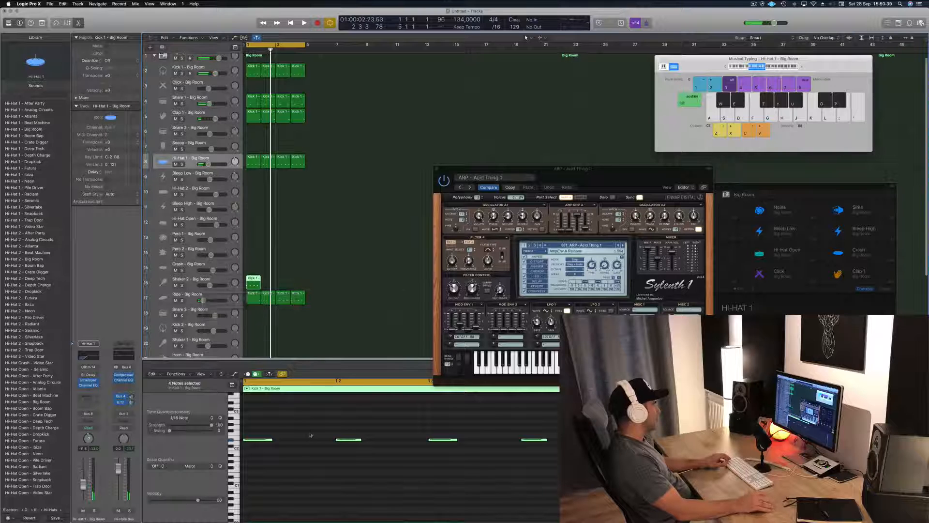
Step: Transpose the Shaker 2 notes down a semitone, shift them half a beat later, and duplicate them one sixteenth after each note
{"action": "left_click_drag", "start_coordinate": [439, 455], "coordinate": [557, 448]}
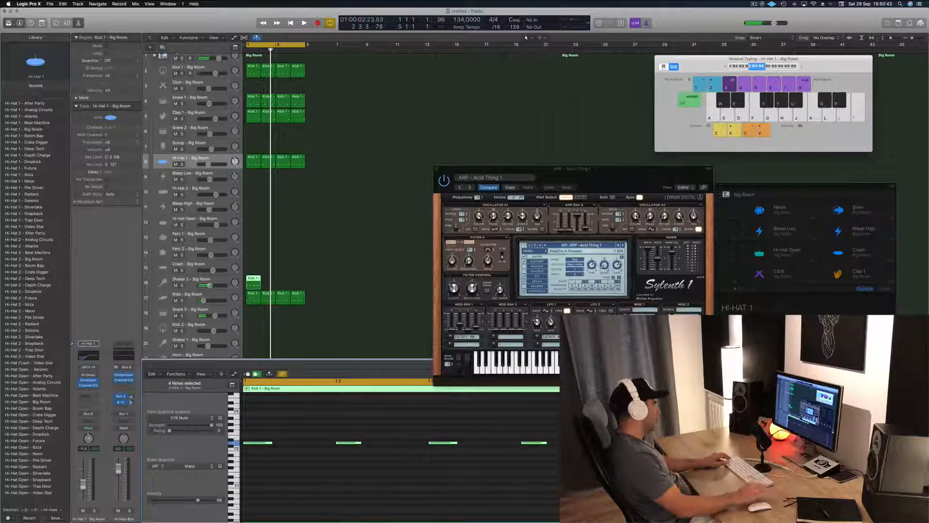
{"action": "left_click_drag", "start_coordinate": [257, 444], "coordinate": [281, 445]}
{"action": "key", "text": "space"}
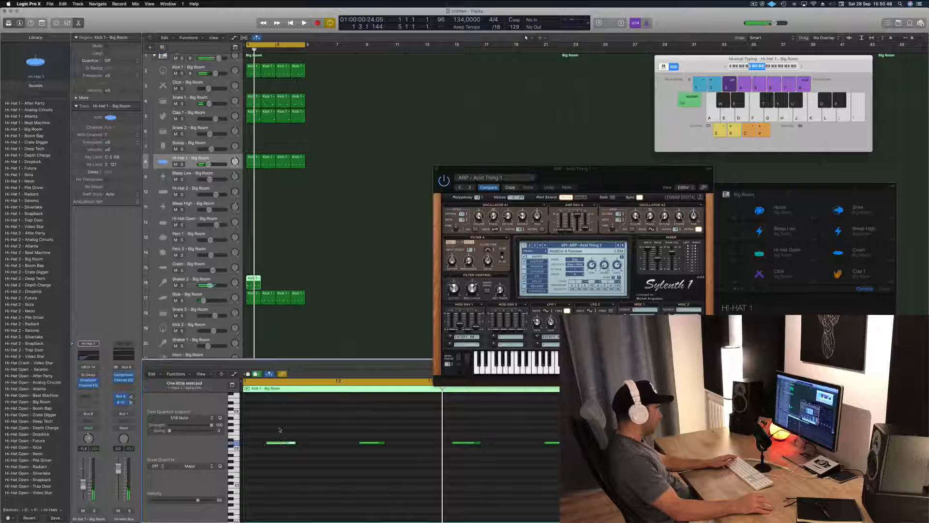
{"action": "left_click_drag", "start_coordinate": [271, 435], "coordinate": [567, 450]}
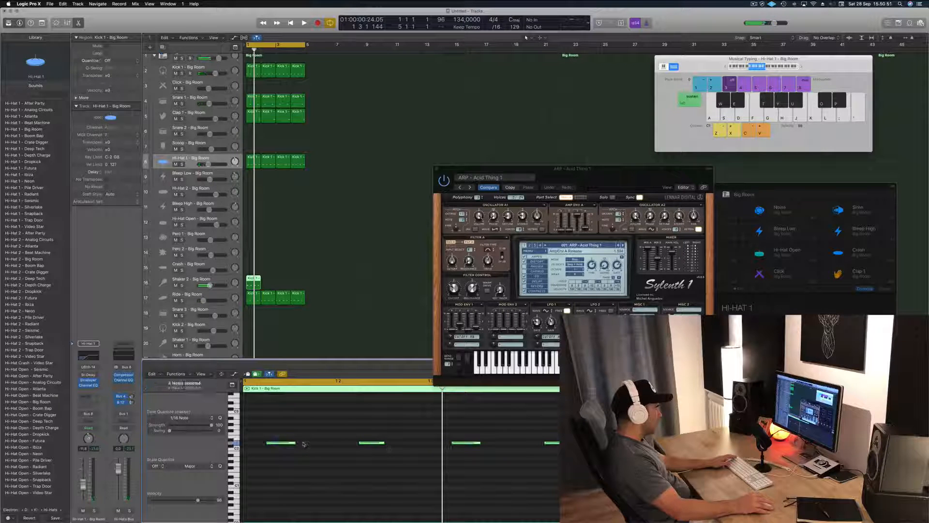
{"action": "left_click_drag", "start_coordinate": [285, 444], "coordinate": [325, 445]}
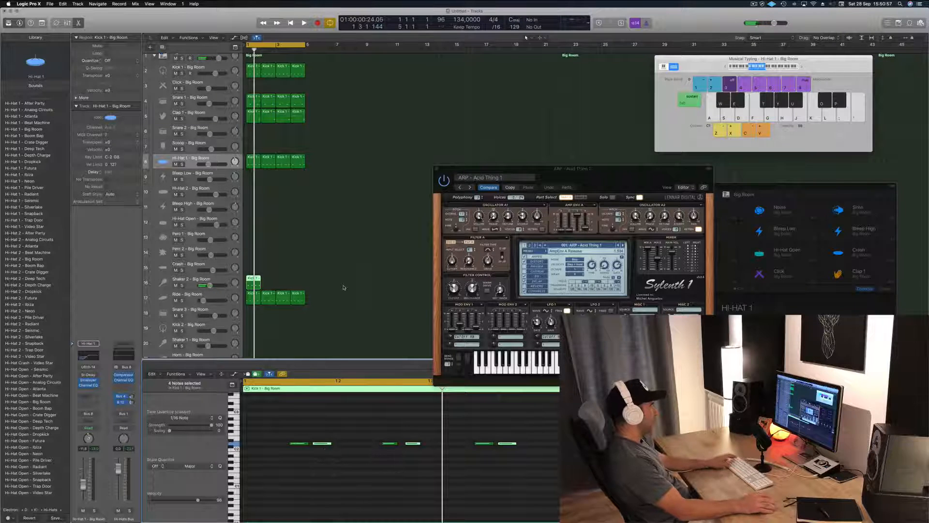
Step: Lower the Shaker 2 track's volume while auditioning the loop and copy its region into bars 2 to 4
{"action": "key", "text": "space"}
{"action": "key", "text": "space"}
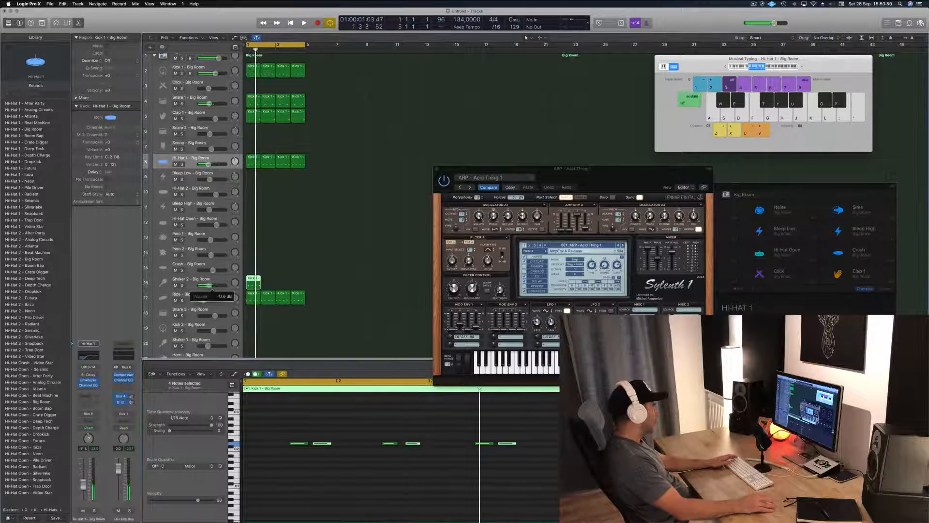
{"action": "left_click_drag", "start_coordinate": [209, 285], "coordinate": [284, 285]}
{"action": "key", "text": "space"}
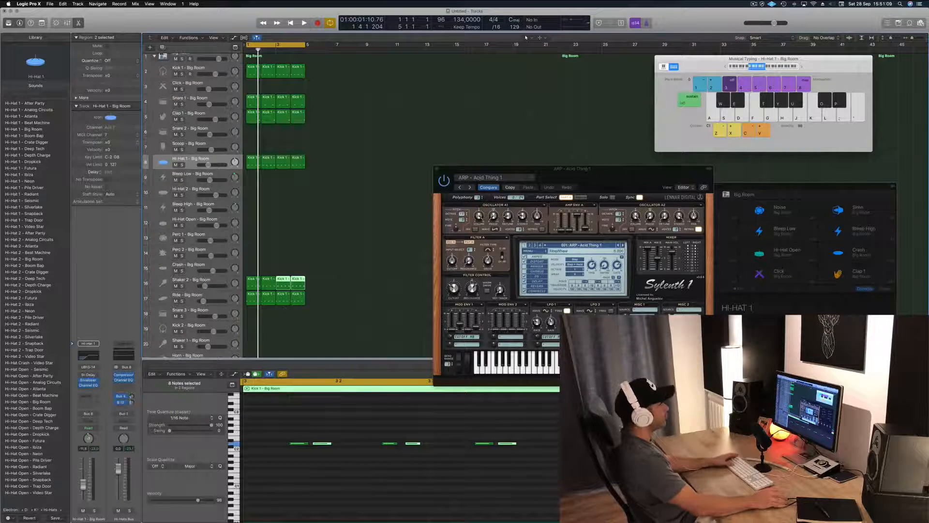
Step: Audition the full four-bar drum loop, deselect the regions, and close the Sylenth1 plug-in window
{"action": "key", "text": "space"}
{"action": "left_click_drag", "start_coordinate": [549, 169], "coordinate": [491, 116]}
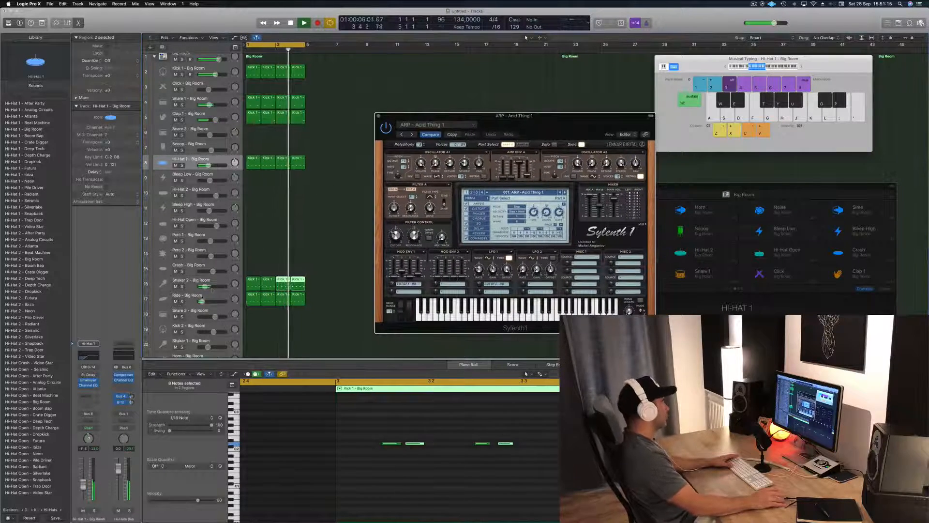
{"action": "left_click", "coordinate": [336, 232]}
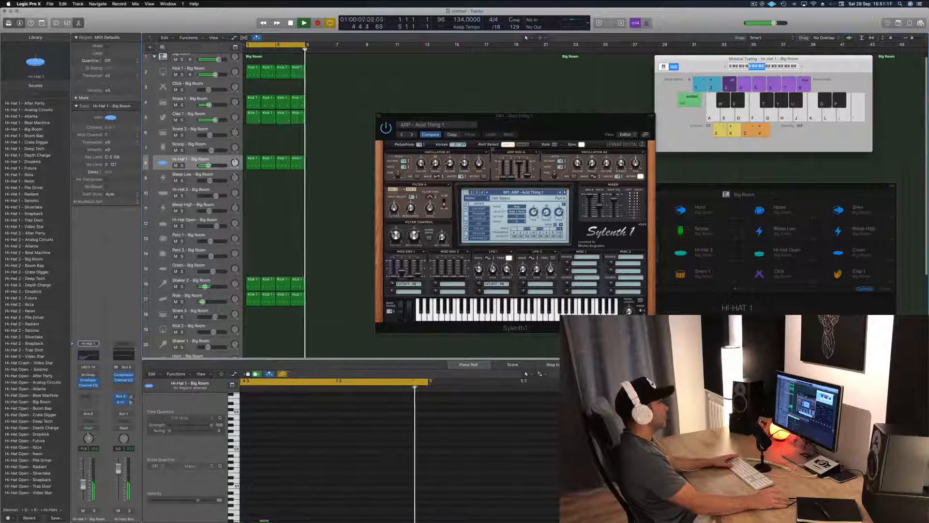
{"action": "left_click_drag", "start_coordinate": [576, 124], "coordinate": [547, 129]}
{"action": "key", "text": "space"}
{"action": "left_click", "coordinate": [349, 120]}
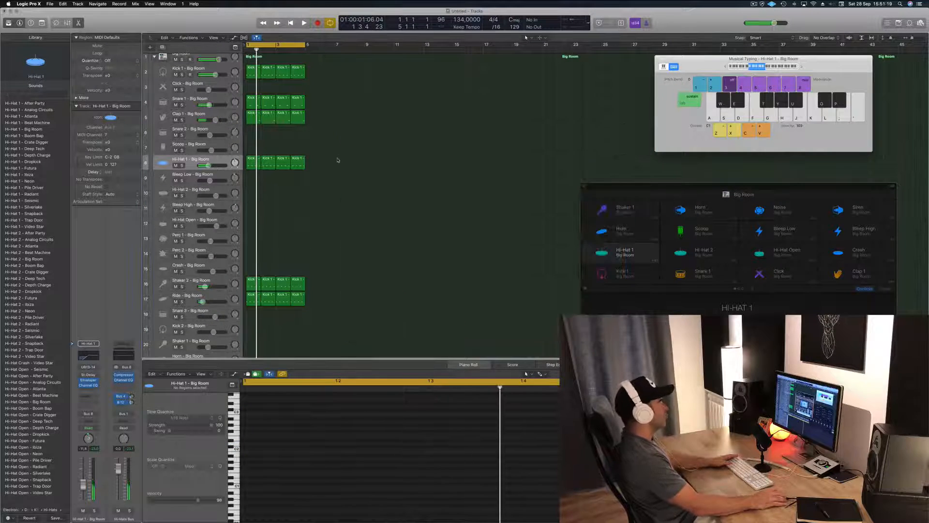
Step: Raise the Kick 1 track's volume slightly while auditioning the loop
{"action": "scroll", "coordinate": [338, 160], "scroll_direction": "up", "scroll_amount": 1}
{"action": "left_click", "coordinate": [221, 76]}
{"action": "key", "text": "space"}
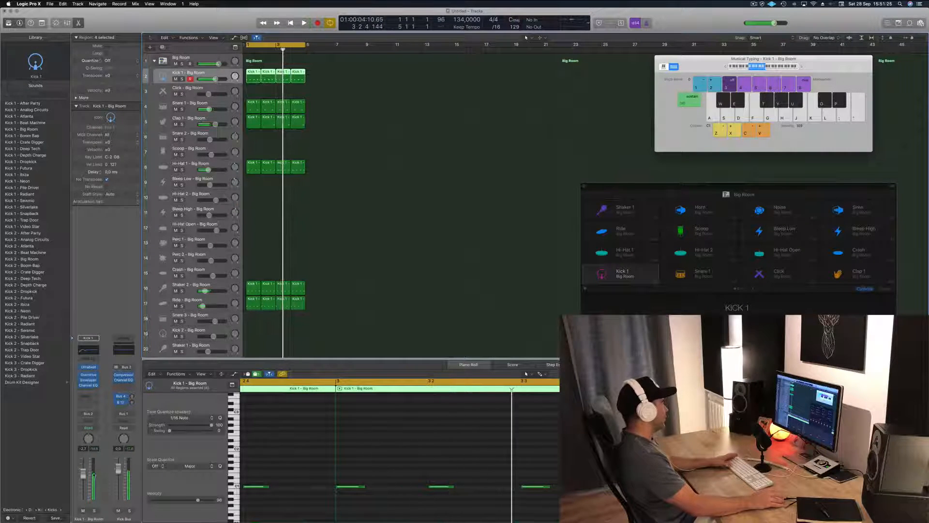
{"action": "key", "text": "space"}
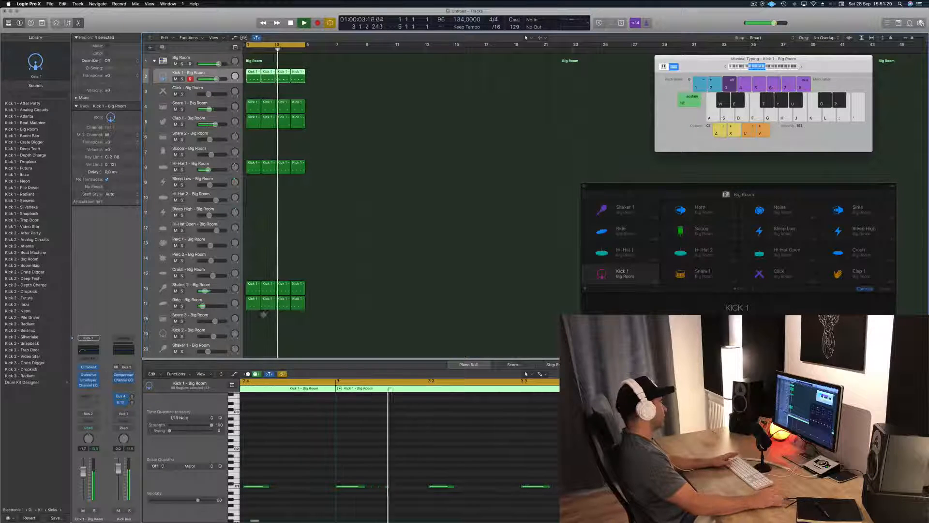
{"action": "left_click", "coordinate": [425, 225]}
{"action": "key", "text": "space"}
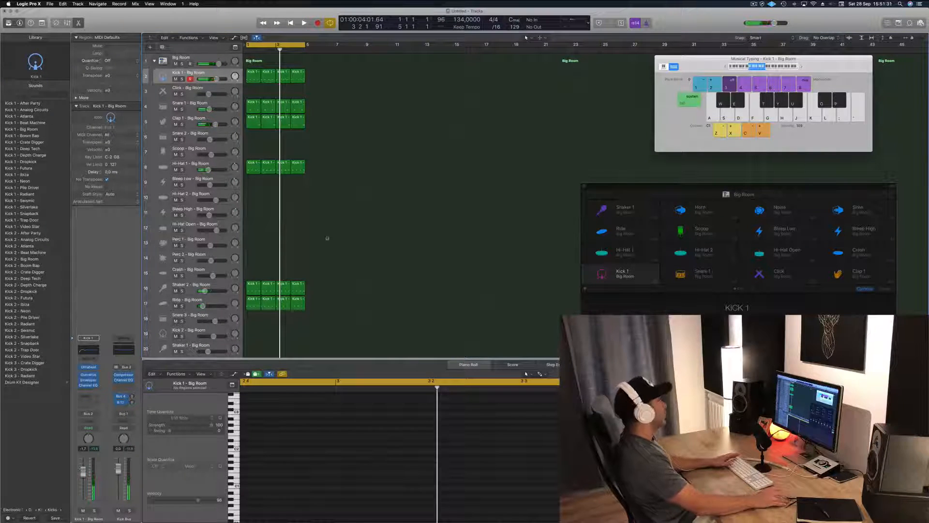
Step: Select the ARP - Acid Thing 1 track and lower its volume to about -4.9 dB while playing along with the loop
{"action": "scroll", "coordinate": [327, 238], "scroll_direction": "down", "scroll_amount": 5}
{"action": "left_click", "coordinate": [205, 336]}
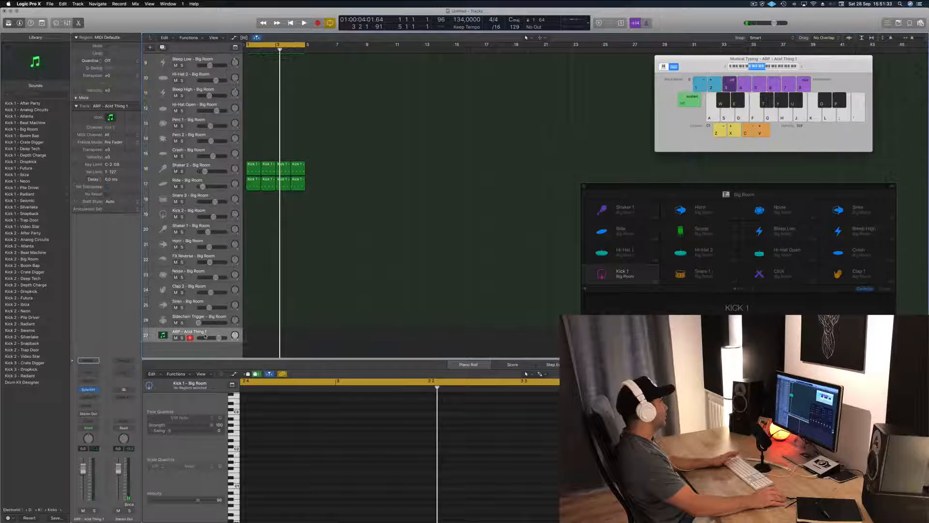
{"action": "key", "text": "space"}
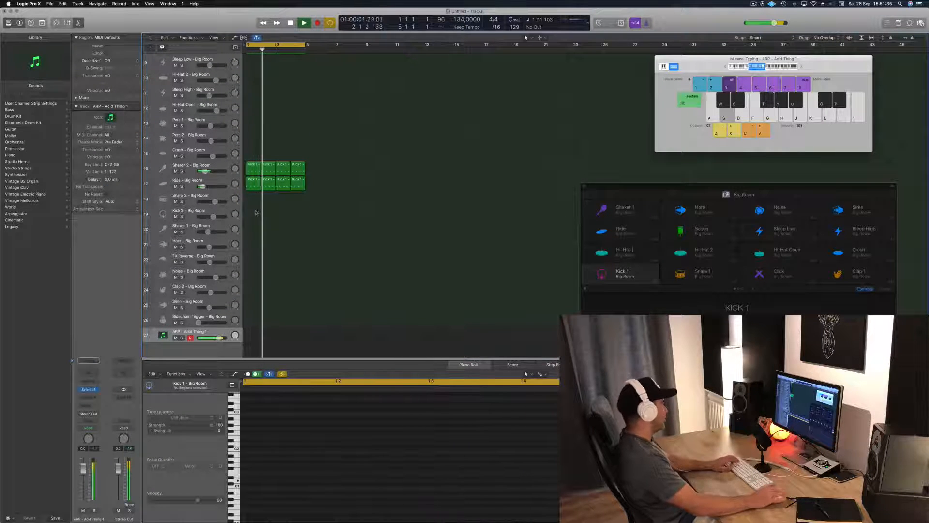
{"action": "left_click_drag", "start_coordinate": [218, 338], "coordinate": [213, 338]}
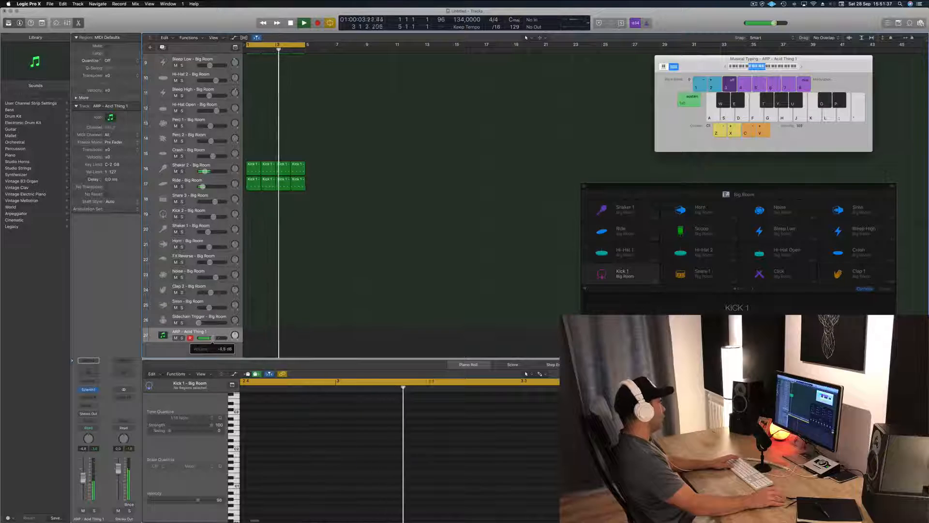
Step: Open the Sylenth1 instrument on the synth track and load its BASS - Acid Bass preset
{"action": "left_click", "coordinate": [88, 388]}
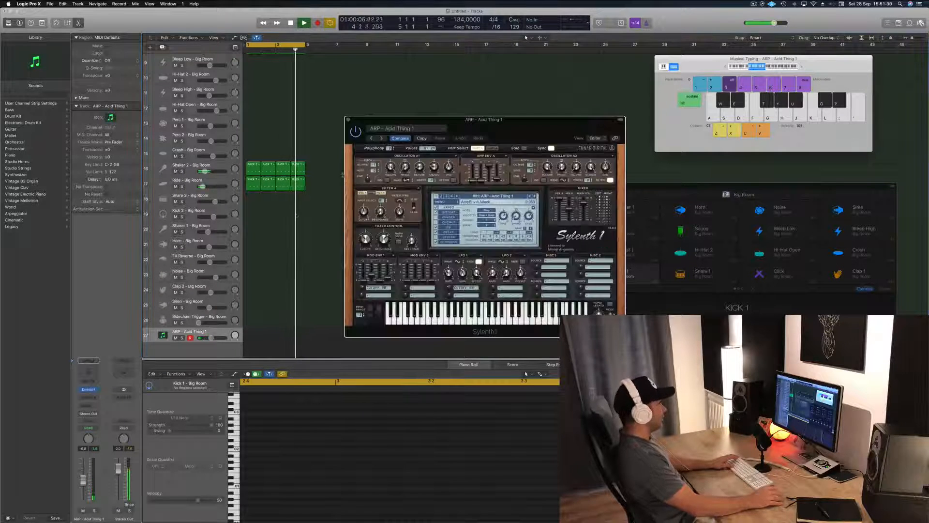
{"action": "left_click", "coordinate": [427, 129]}
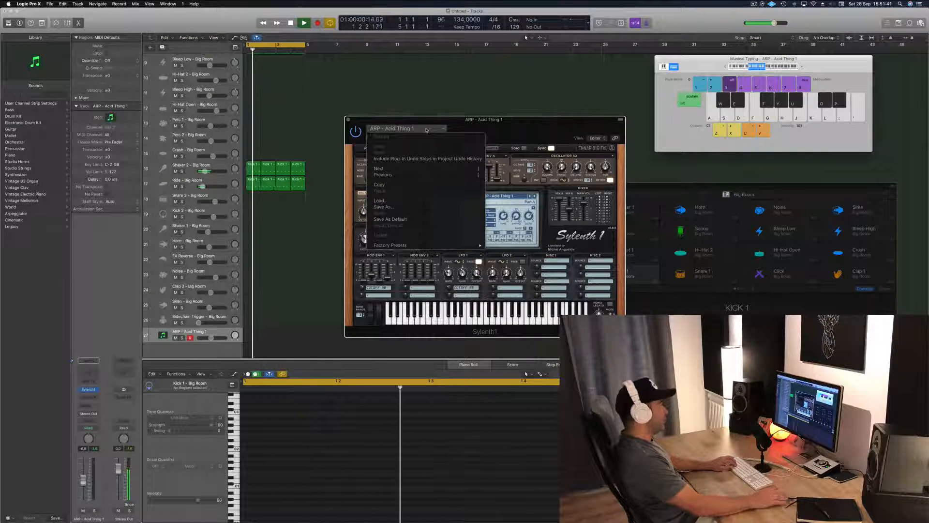
{"action": "left_click", "coordinate": [426, 129]}
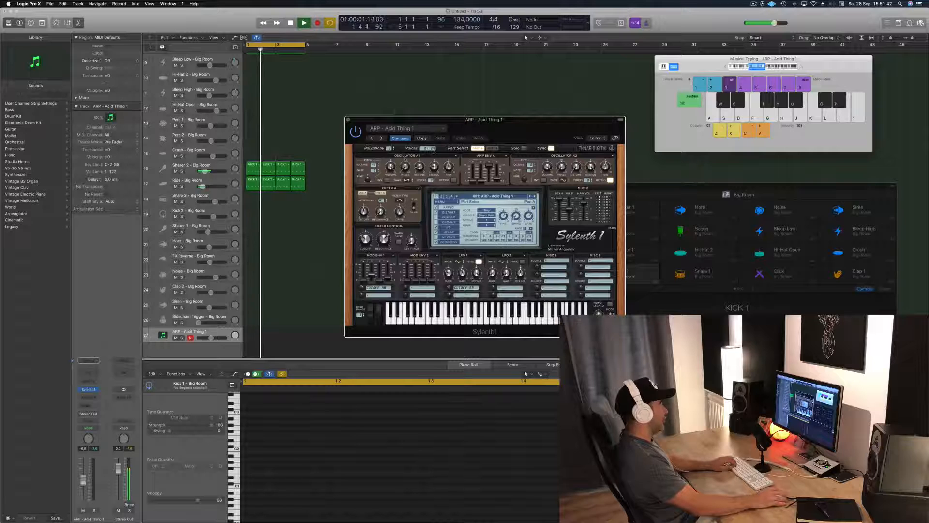
{"action": "left_click", "coordinate": [410, 129]}
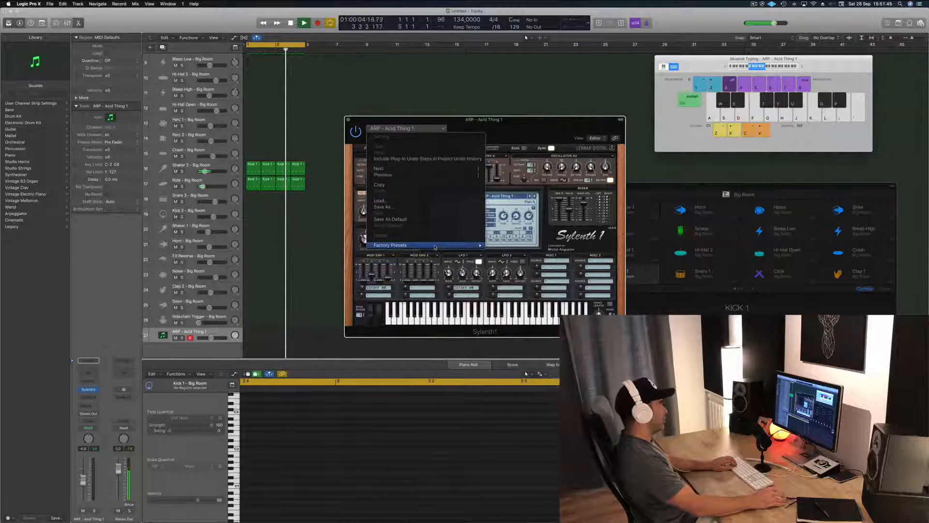
{"action": "mouse_move", "coordinate": [435, 247]}
{"action": "left_click", "coordinate": [587, 126]}
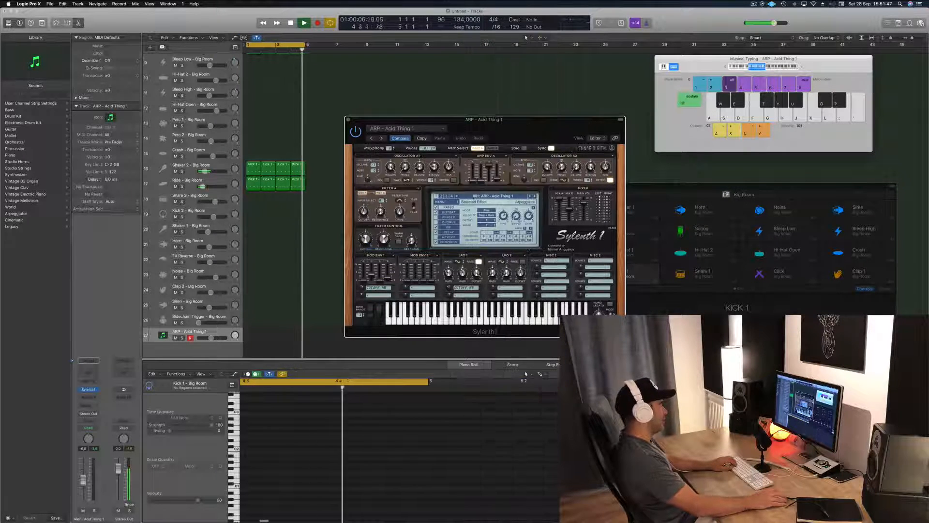
{"action": "left_click", "coordinate": [487, 195]}
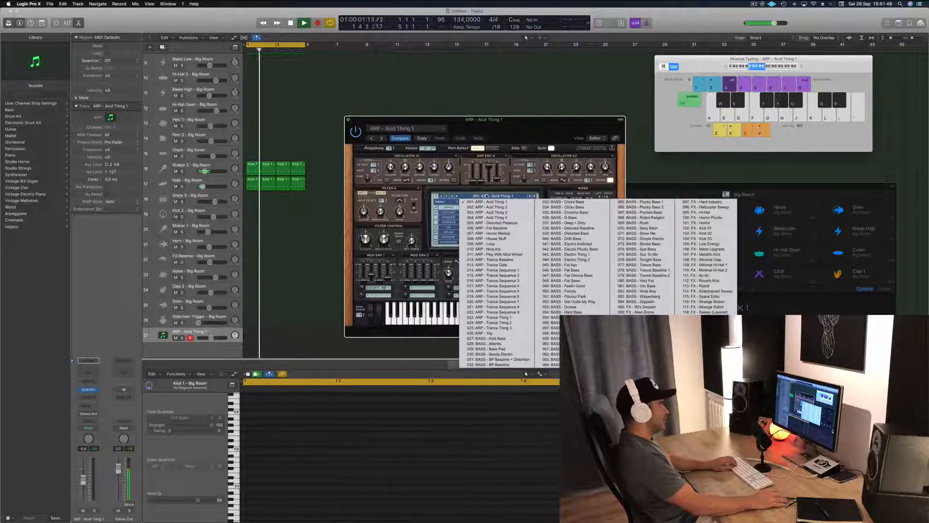
{"action": "left_click", "coordinate": [500, 339]}
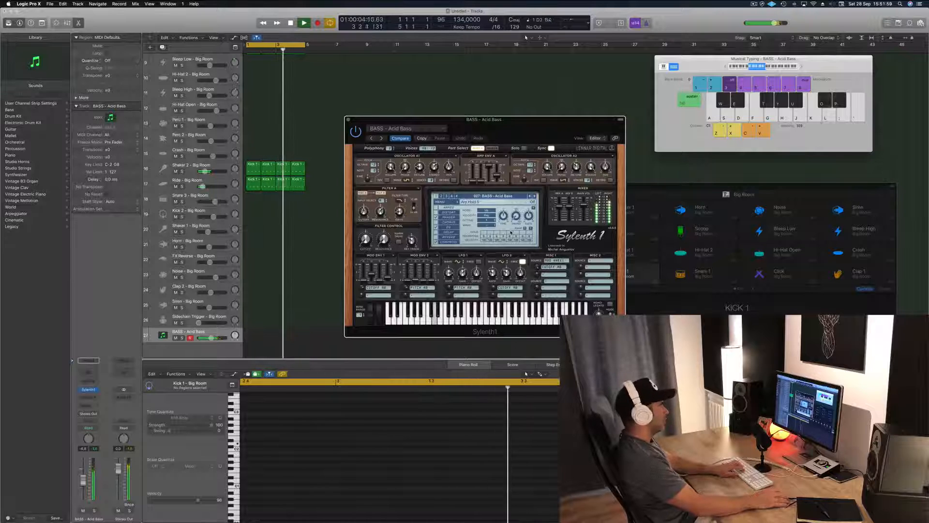
Step: Audition the Acid Bass preset by playing notes over the drum loop
{"action": "key", "text": "k"}
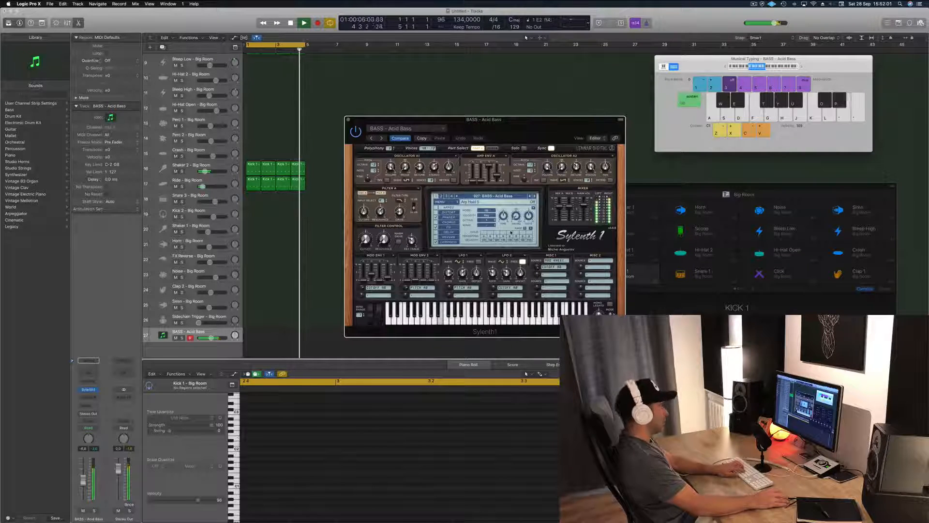
{"action": "key", "text": "apostrophe"}
{"action": "key", "text": "apostrophe"}
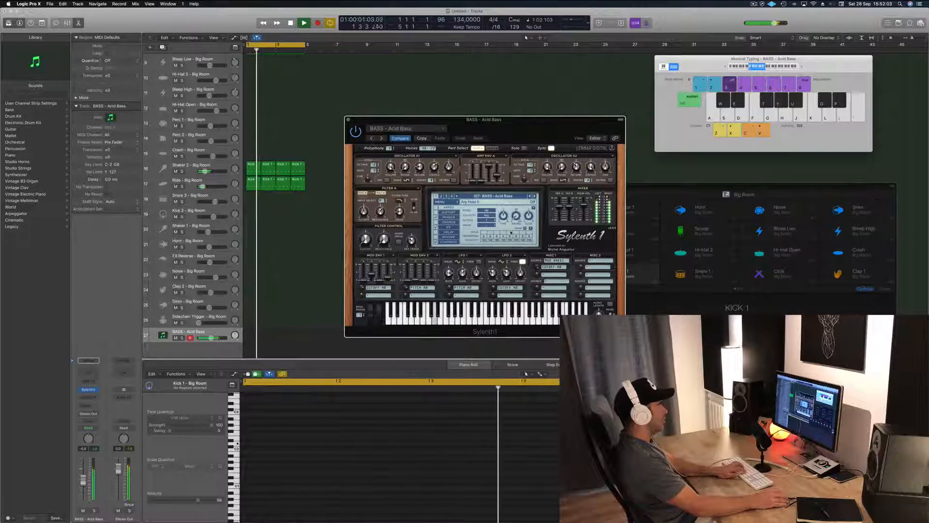
{"action": "key", "text": "apostrophe"}
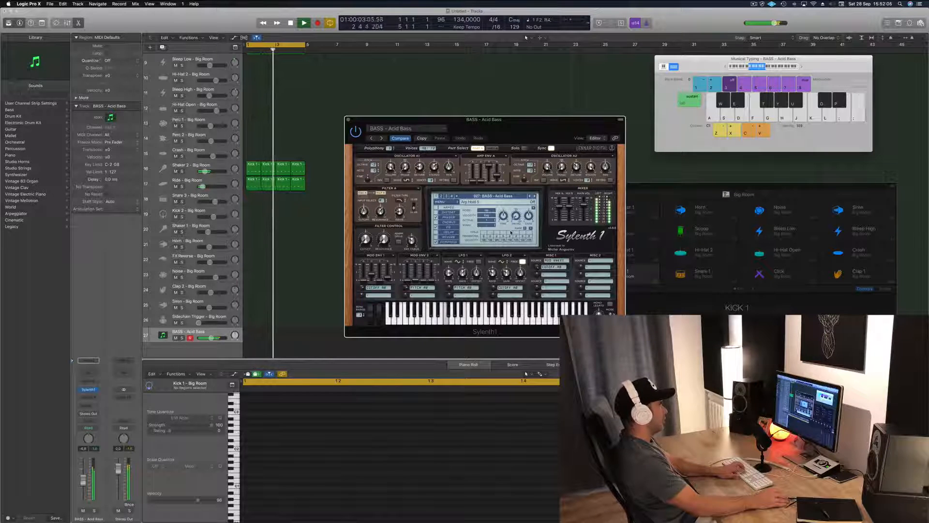
{"action": "key", "text": "apostrophe"}
{"action": "key", "text": "l"}
Step: Step forward through the Sylenth1 bass presets to BASS - D-Bass, trying notes on the sounds along the way
{"action": "left_click", "coordinate": [533, 196]}
{"action": "key", "text": "apostrophe"}
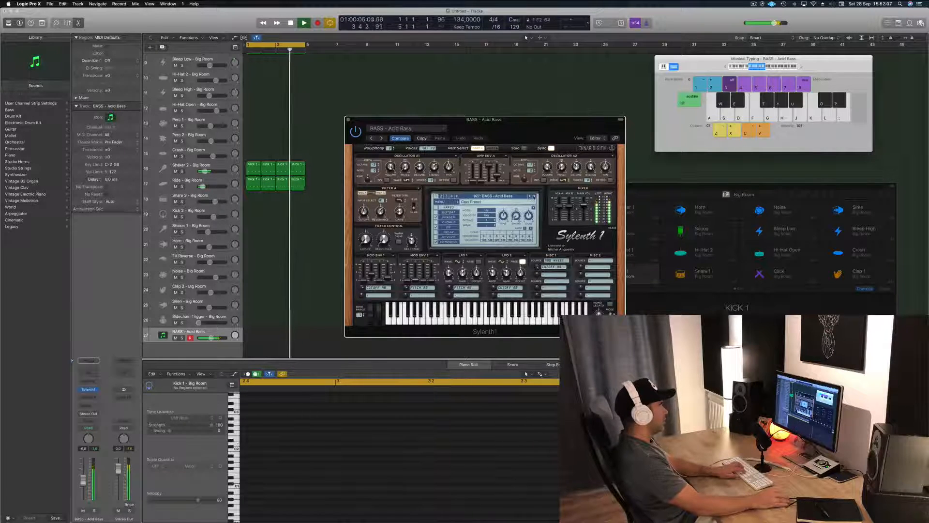
{"action": "left_click", "coordinate": [534, 196]}
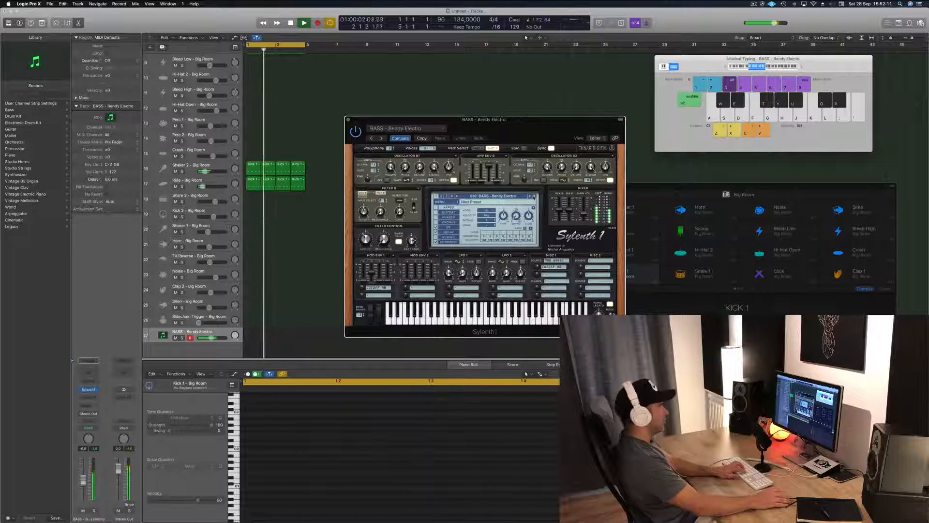
{"action": "left_click", "coordinate": [534, 196]}
{"action": "key", "text": "apostrophe"}
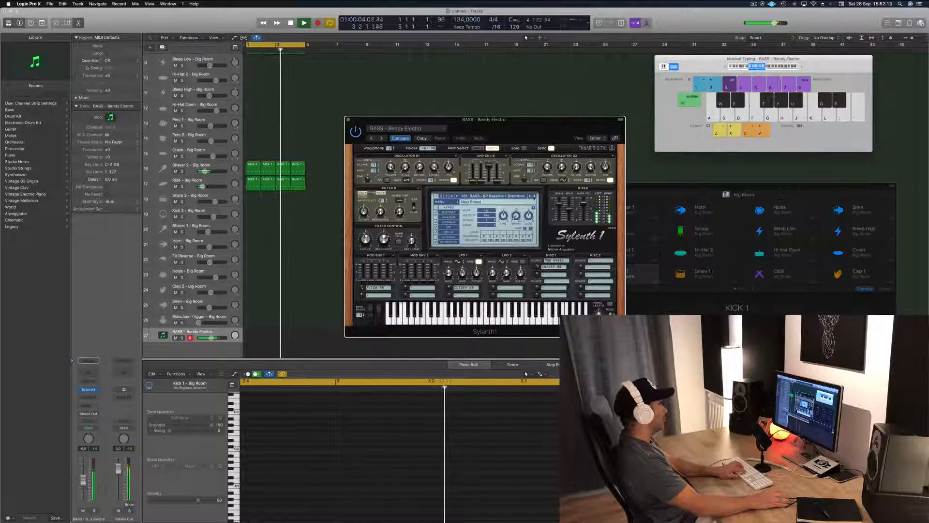
{"action": "left_click", "coordinate": [533, 196]}
{"action": "key", "text": "l"}
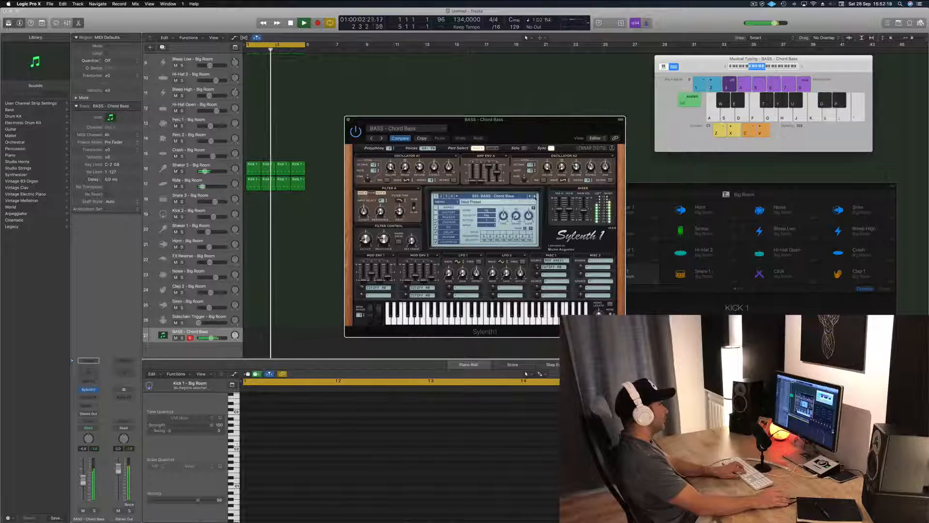
{"action": "left_click", "coordinate": [535, 197]}
{"action": "left_click", "coordinate": [535, 196]}
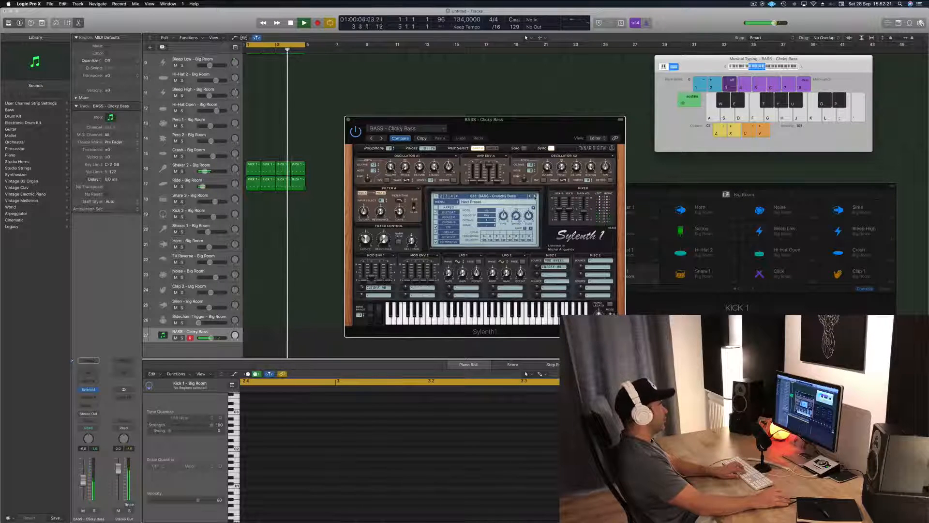
{"action": "key", "text": "l"}
{"action": "left_click", "coordinate": [534, 197]}
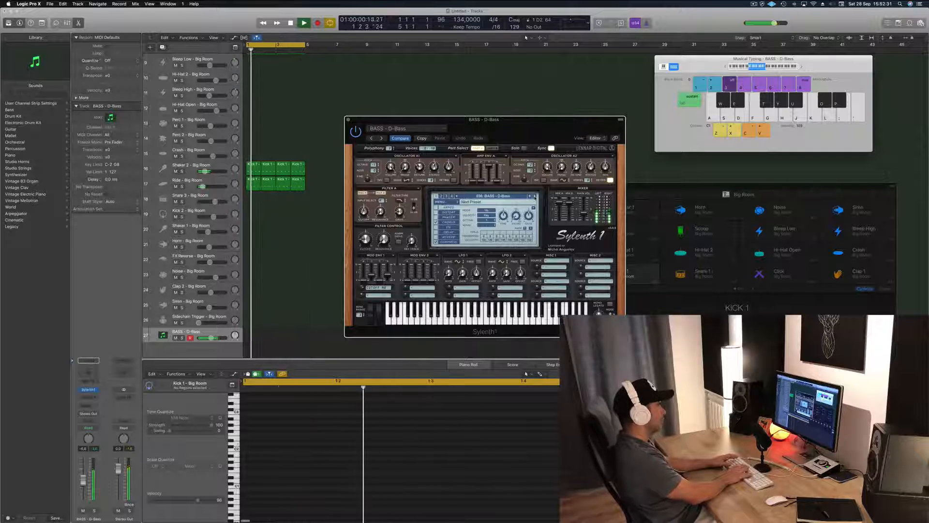
Step: Rehearse a bass riff with the D-Bass sound over the drum loop
{"action": "key", "text": "l"}
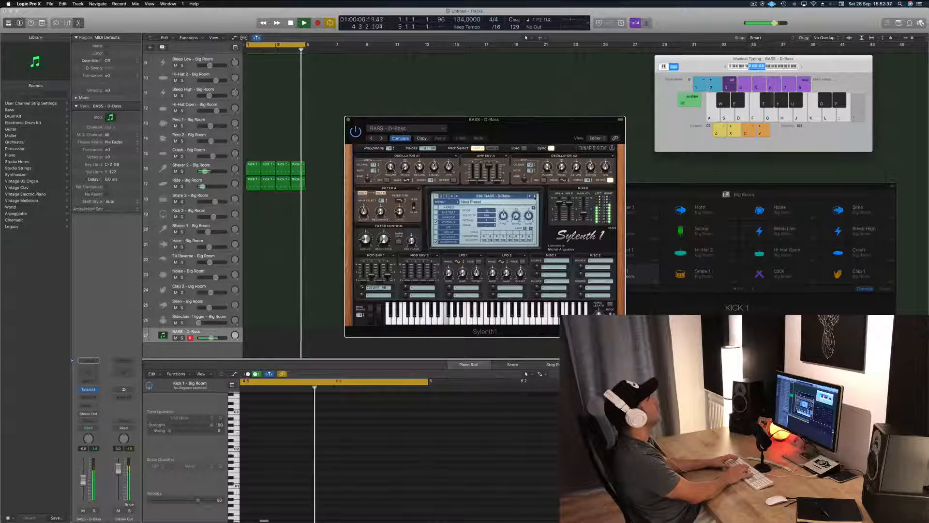
{"action": "key", "text": "apostrophe"}
{"action": "key", "text": "l"}
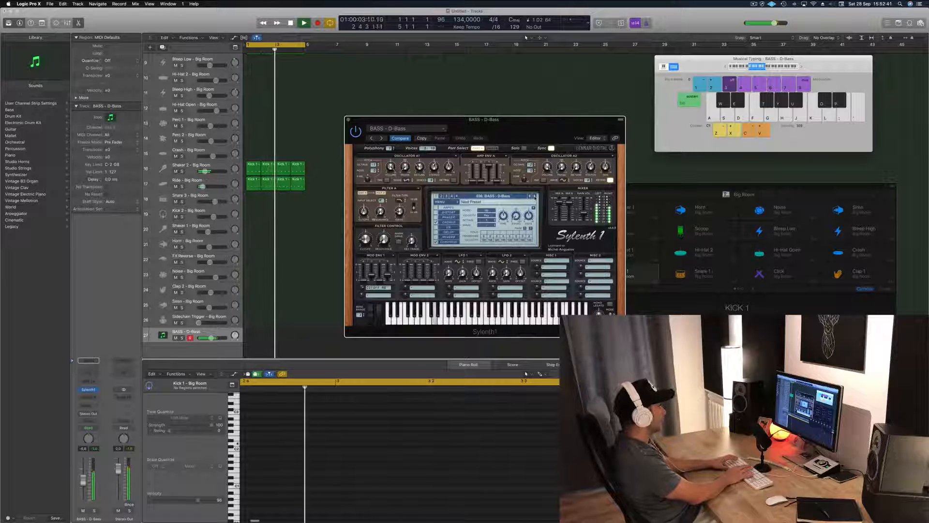
Step: Record the bass riff on the BASS - D-Bass track over the four-bar drum loop
{"action": "key", "text": "r"}
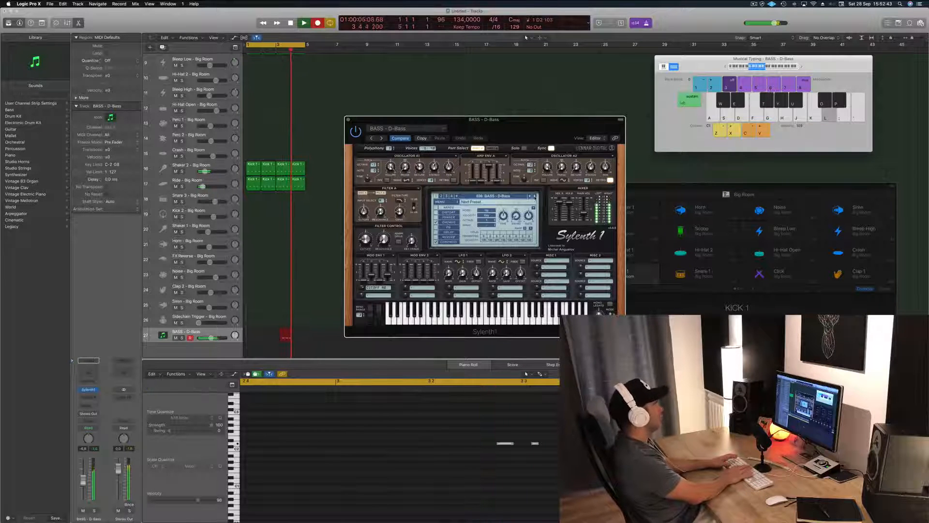
{"action": "key", "text": "l"}
{"action": "key", "text": "l"}
{"action": "key", "text": "l"}
{"action": "key", "text": "l"}
{"action": "key", "text": "l"}
{"action": "key", "text": "l"}
{"action": "key", "text": "l"}
{"action": "key", "text": "l"}
{"action": "key", "text": "l"}
{"action": "key", "text": "l"}
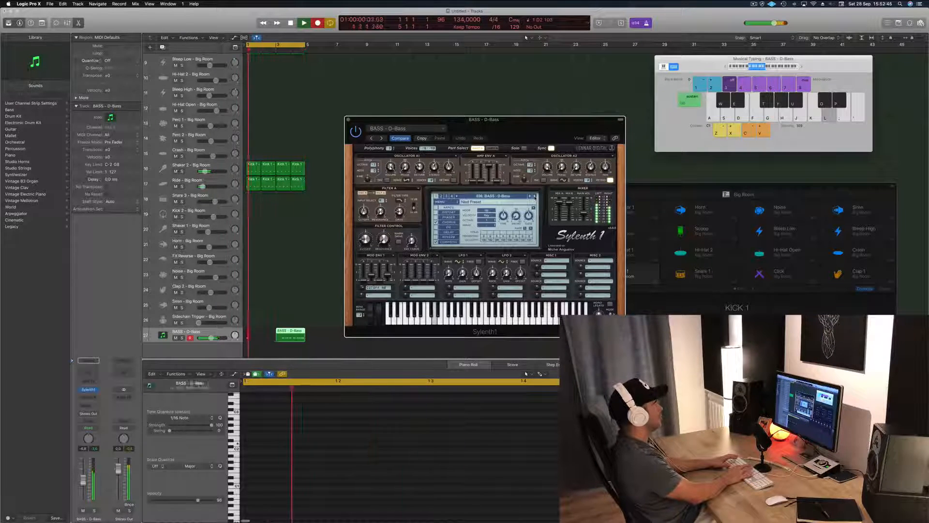
{"action": "key", "text": "l"}
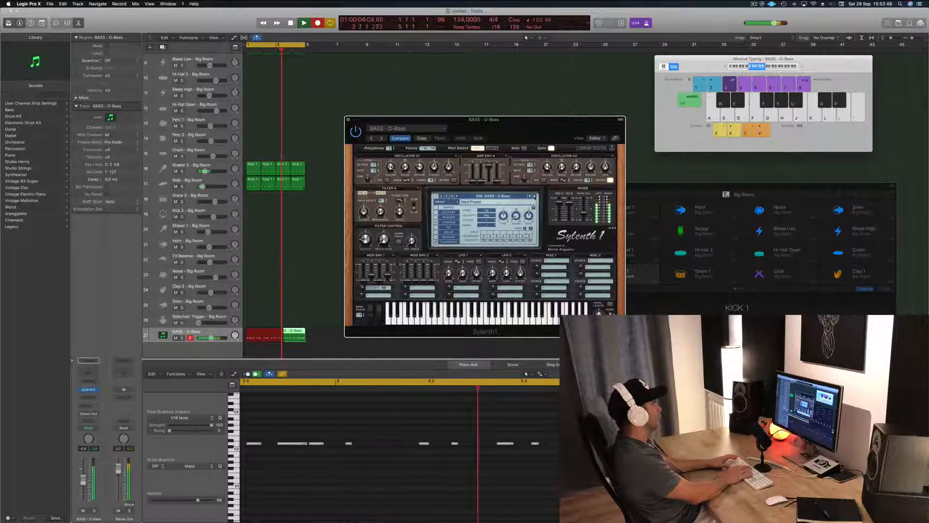
{"action": "key", "text": "space"}
{"action": "key", "text": "space"}
{"action": "key", "text": "space"}
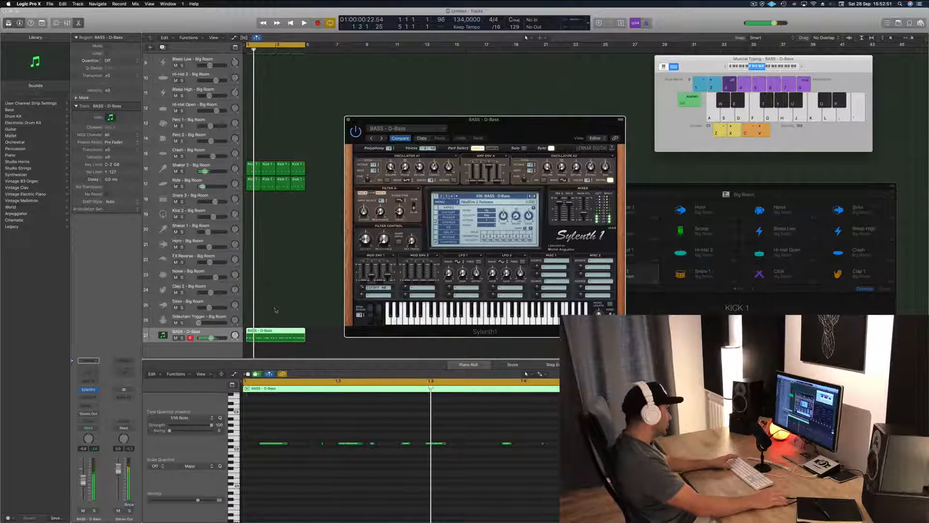
Step: Split the recorded bass region at bar 3, delete its first half and move the remaining half to bar 1
{"action": "left_click", "coordinate": [278, 332]}
{"action": "double_click", "coordinate": [277, 330], "text": "super"}
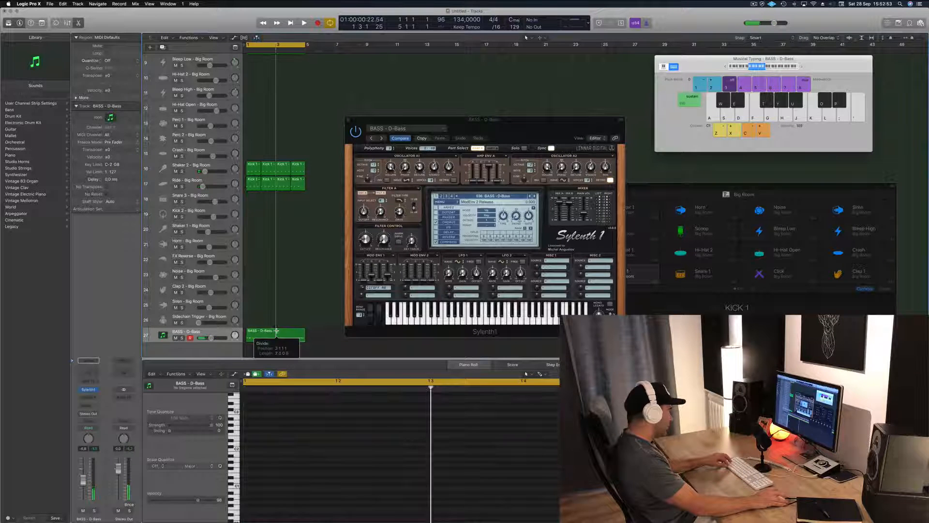
{"action": "left_click", "coordinate": [317, 334]}
{"action": "left_click", "coordinate": [263, 333]}
{"action": "key", "text": "Delete"}
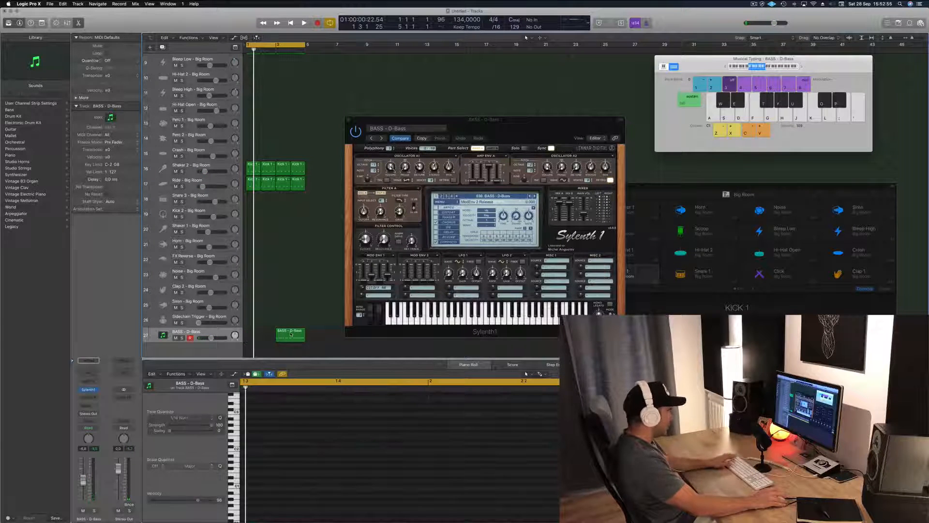
{"action": "left_click_drag", "start_coordinate": [290, 334], "coordinate": [261, 334]}
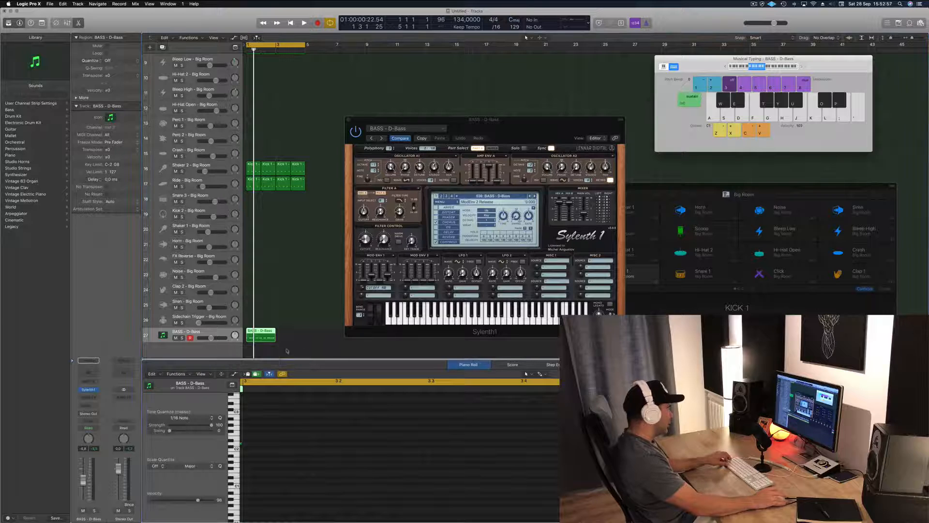
Step: Play back the moved bass region and delete its first two notes
{"action": "left_click", "coordinate": [261, 331]}
{"action": "left_click", "coordinate": [314, 465]}
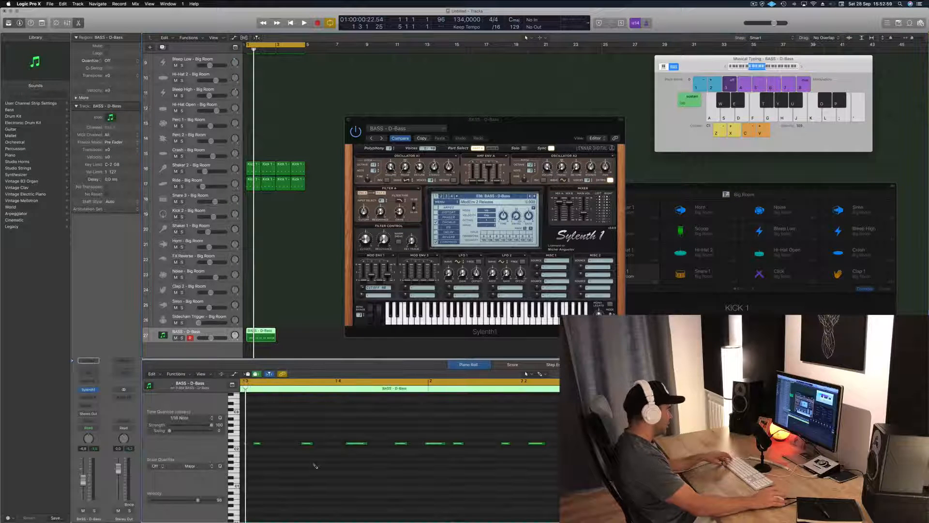
{"action": "key", "text": "space"}
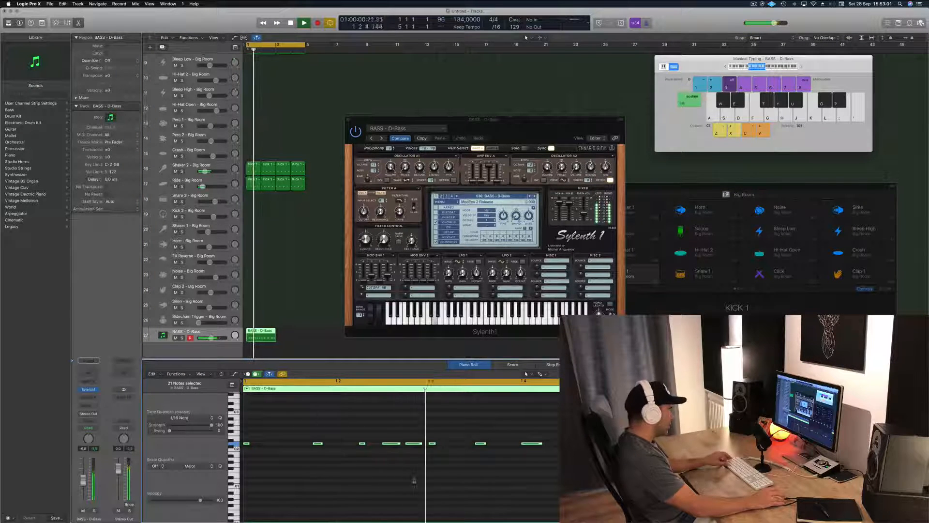
{"action": "key", "text": "space"}
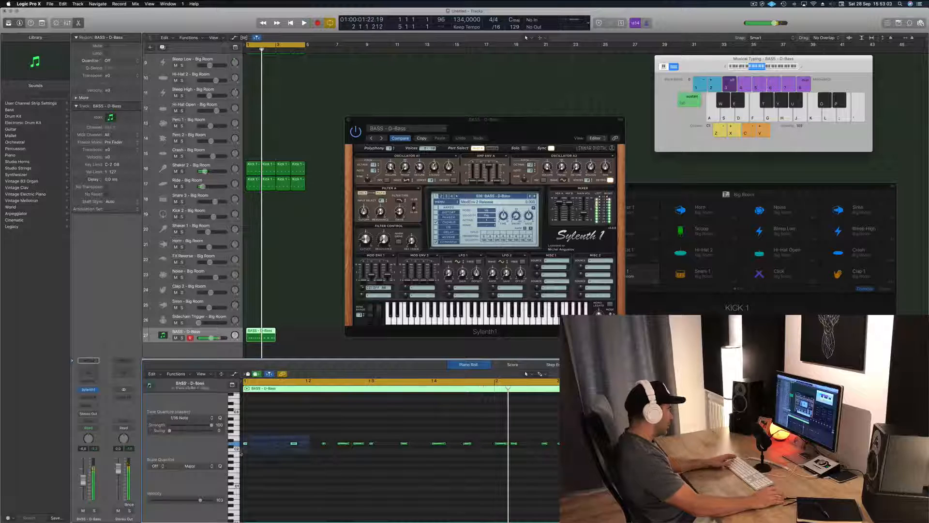
{"action": "left_click_drag", "start_coordinate": [240, 454], "coordinate": [238, 450]}
{"action": "key", "text": "space"}
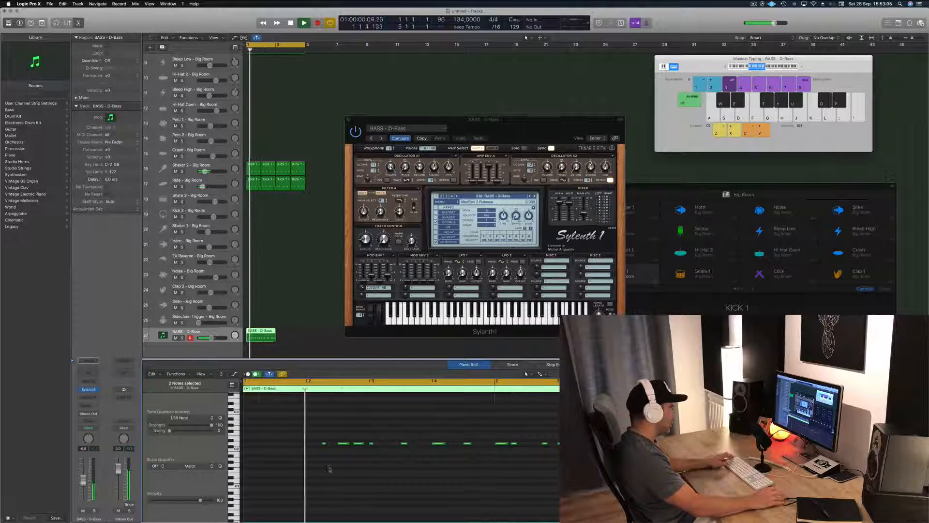
Step: Copy the first three-note bass figure to the start of the region, listening to the loop before and after
{"action": "scroll", "coordinate": [321, 463], "scroll_direction": "left", "scroll_amount": 3}
{"action": "key", "text": "space"}
{"action": "key", "text": "space"}
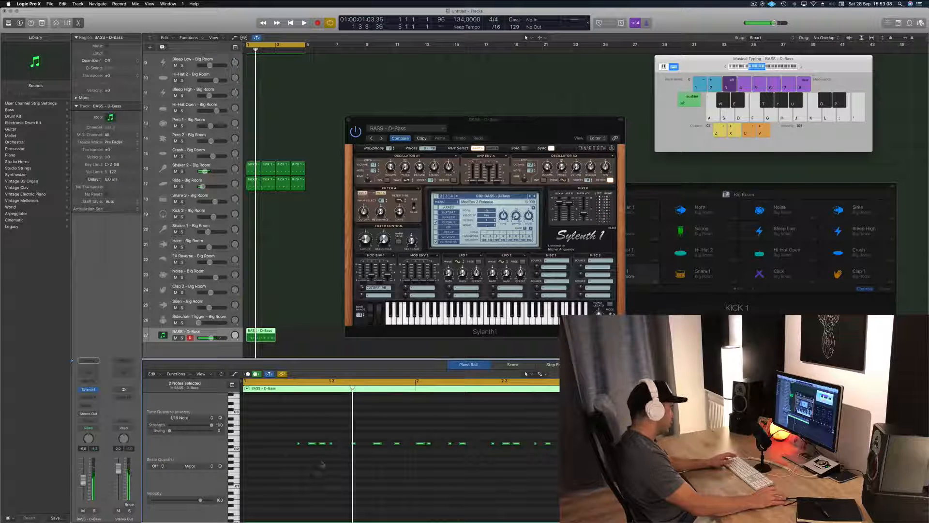
{"action": "key", "text": "space"}
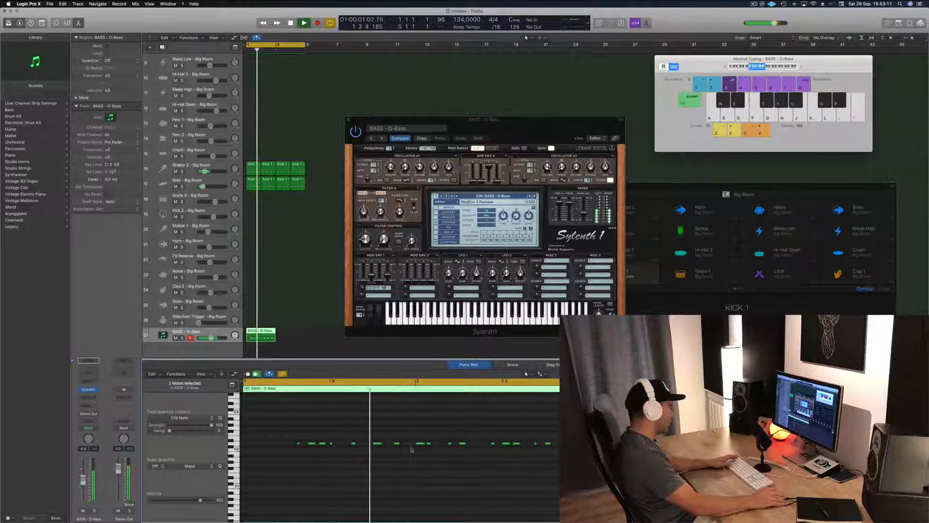
{"action": "left_click_drag", "start_coordinate": [301, 441], "coordinate": [370, 469]}
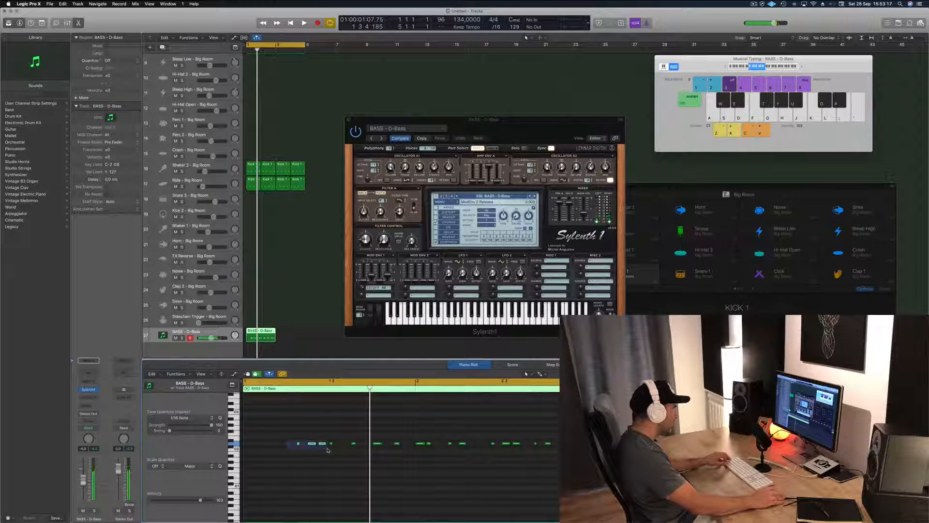
{"action": "left_click_drag", "start_coordinate": [298, 444], "coordinate": [248, 445]}
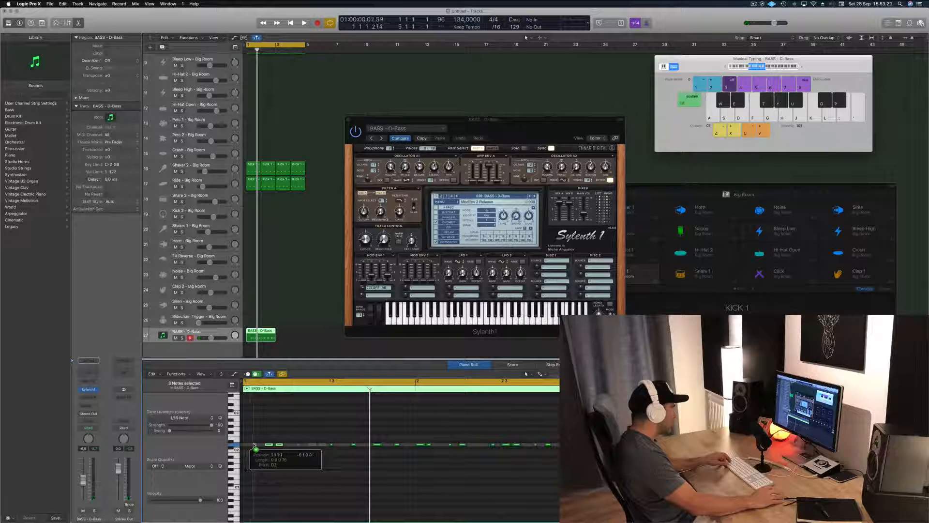
{"action": "left_click_drag", "start_coordinate": [255, 444], "coordinate": [253, 444]}
{"action": "key", "text": "space"}
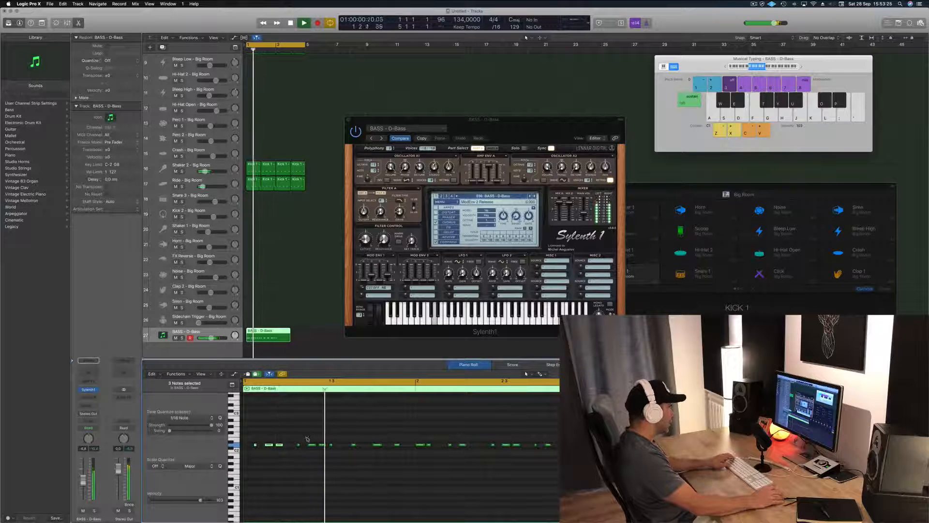
Step: Delete all bass notes after the first six, listening to the loop to judge the part
{"action": "key", "text": "space"}
{"action": "left_click_drag", "start_coordinate": [312, 438], "coordinate": [556, 457]}
{"action": "key", "text": "space"}
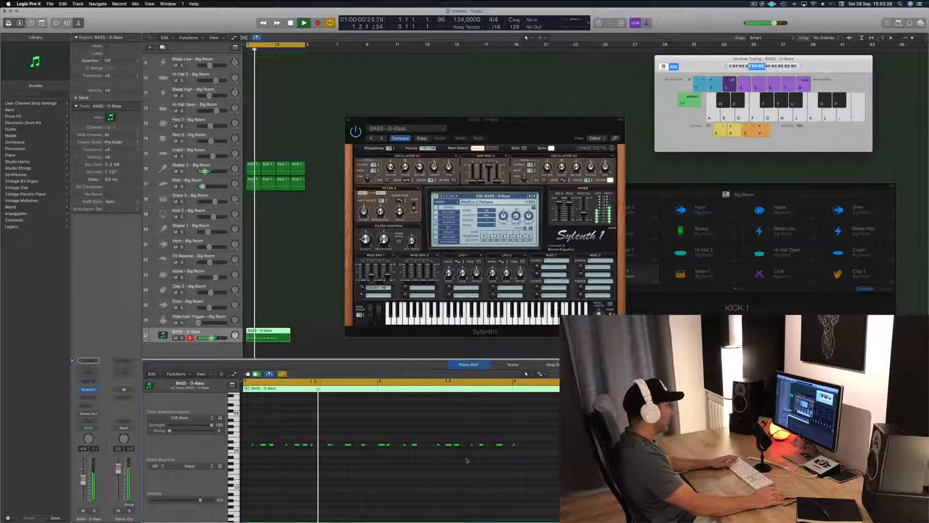
{"action": "key", "text": "space"}
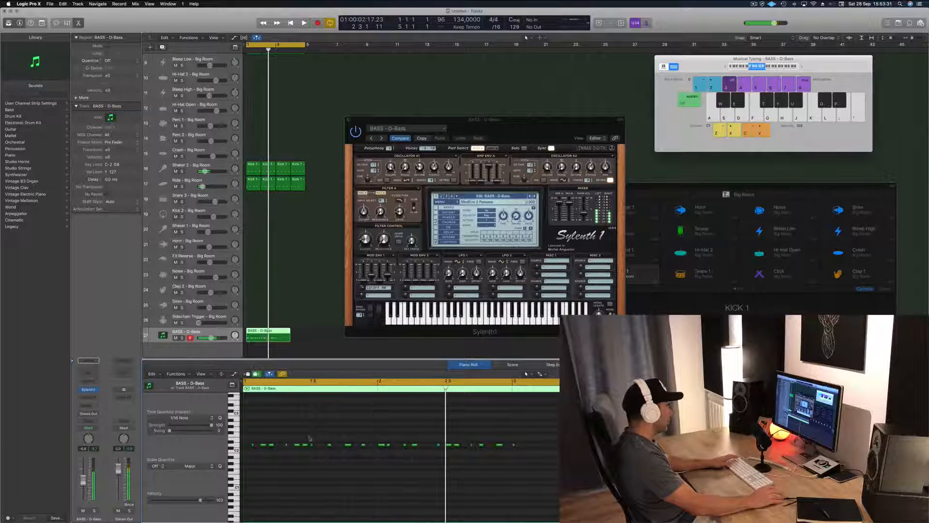
{"action": "key", "text": "Delete"}
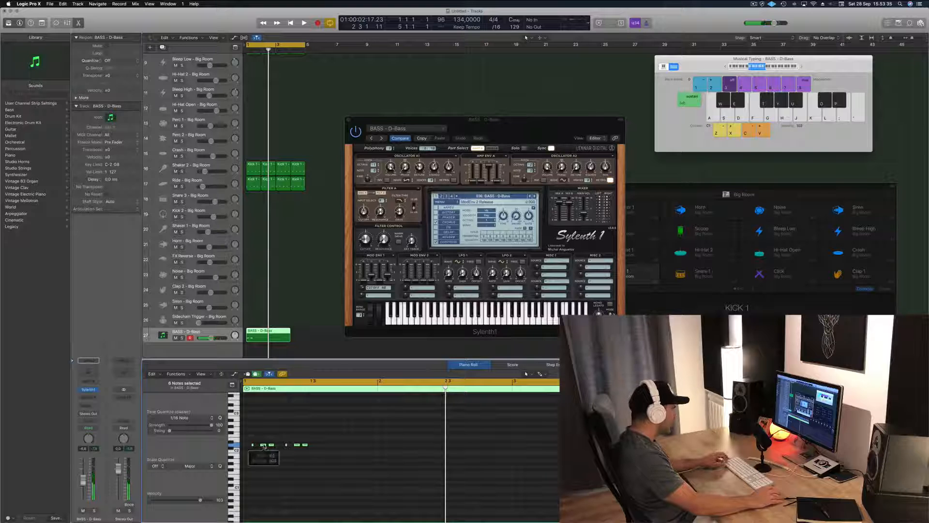
Step: Duplicate the six-note bass pattern to fill bar 1, and copy the resulting twelve notes onward through bar 2 and into bar 3
{"action": "left_click_drag", "start_coordinate": [263, 445], "coordinate": [331, 451]}
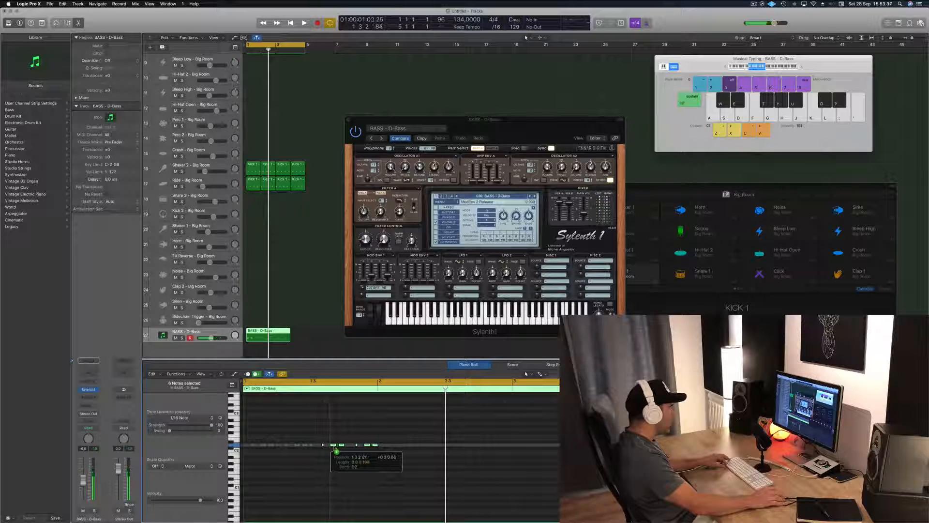
{"action": "left_click_drag", "start_coordinate": [333, 452], "coordinate": [334, 451]}
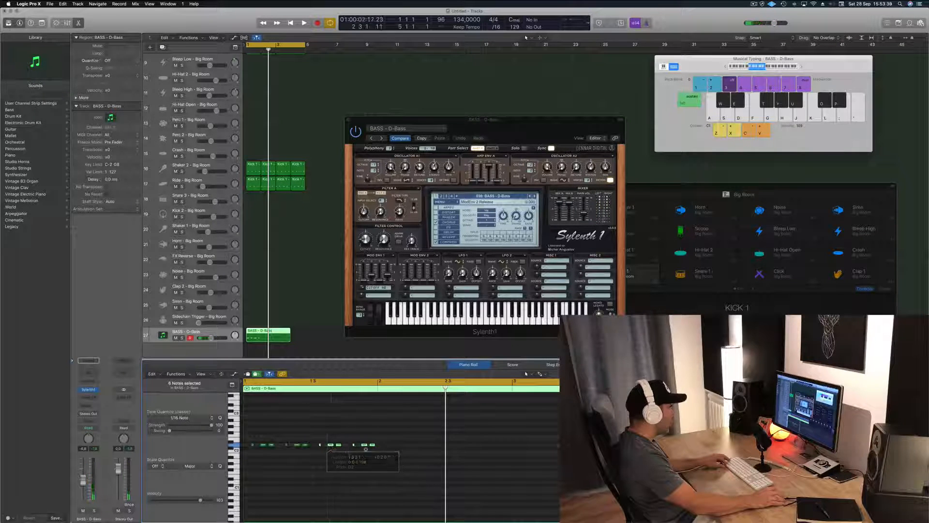
{"action": "key", "text": "super+a"}
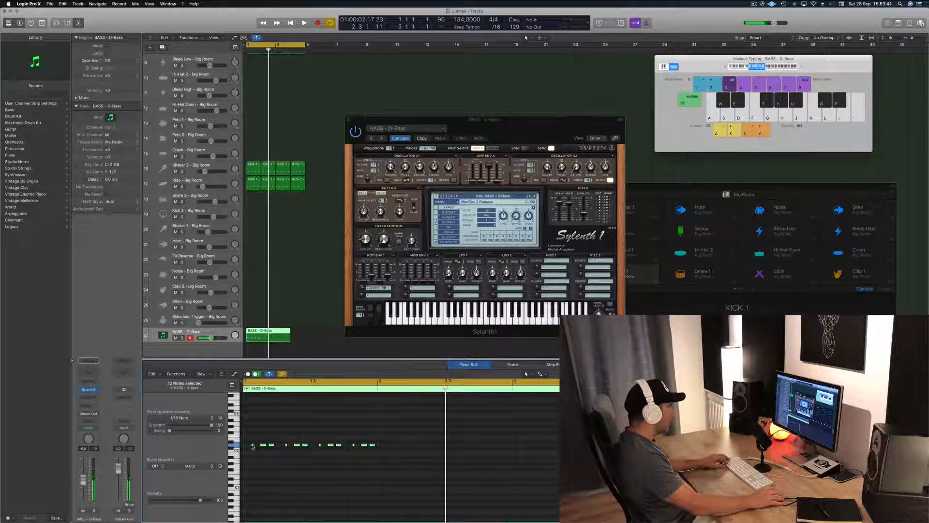
{"action": "left_click_drag", "start_coordinate": [252, 445], "coordinate": [385, 446]}
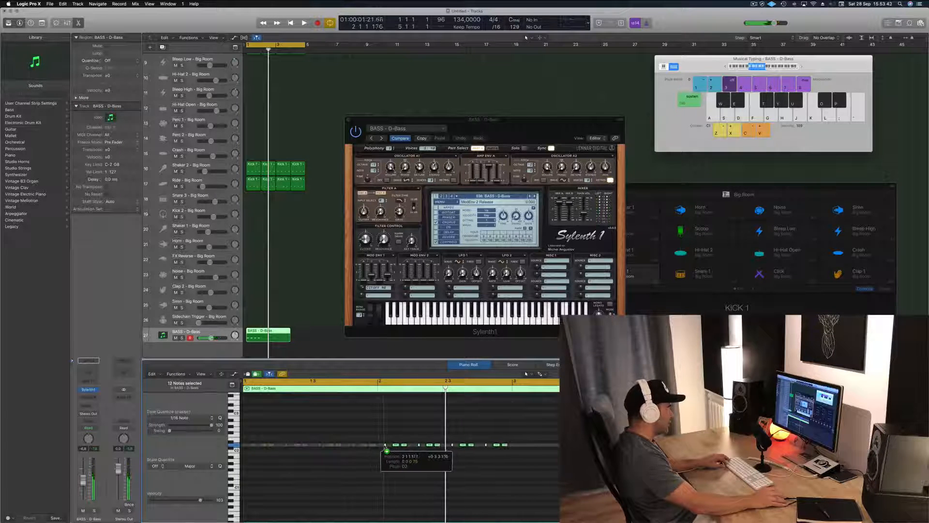
{"action": "left_click_drag", "start_coordinate": [387, 446], "coordinate": [537, 451]}
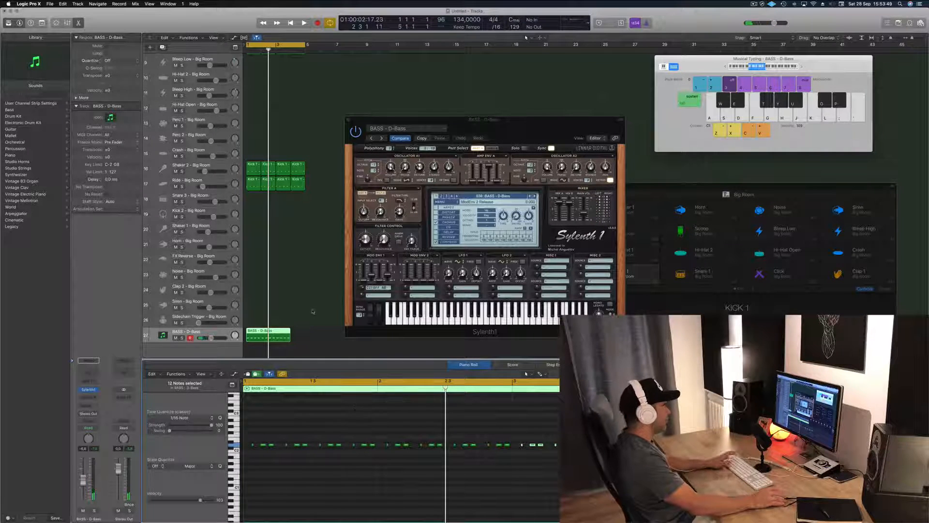
Step: Split the bass region at bar 3 and delete the excess piece, leaving a two-bar region
{"action": "key", "text": "space"}
{"action": "left_click", "coordinate": [277, 332], "text": "super"}
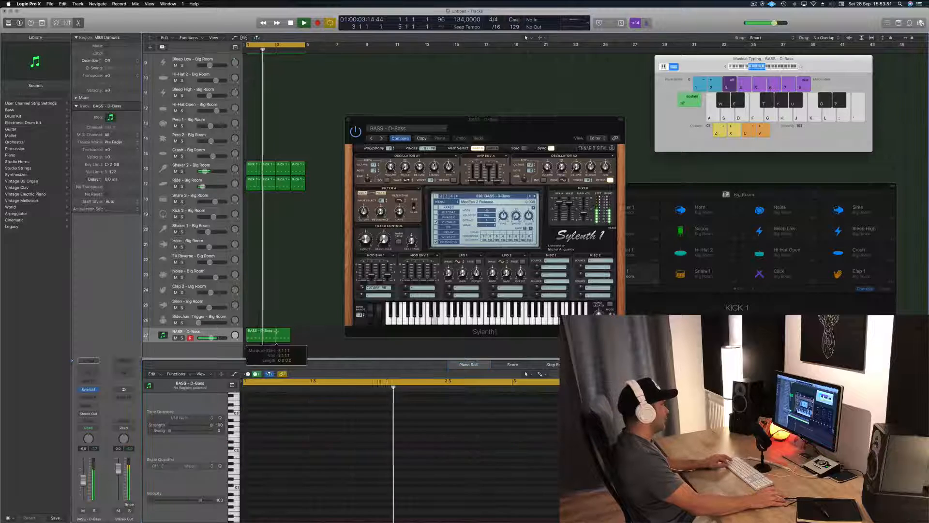
{"action": "double_click", "coordinate": [276, 332], "text": "super"}
{"action": "key", "text": "Delete"}
{"action": "key", "text": "space"}
Step: Copy the two-bar bass region to bar 3 to fill the four-bar loop, and play it back
{"action": "left_click", "coordinate": [261, 332]}
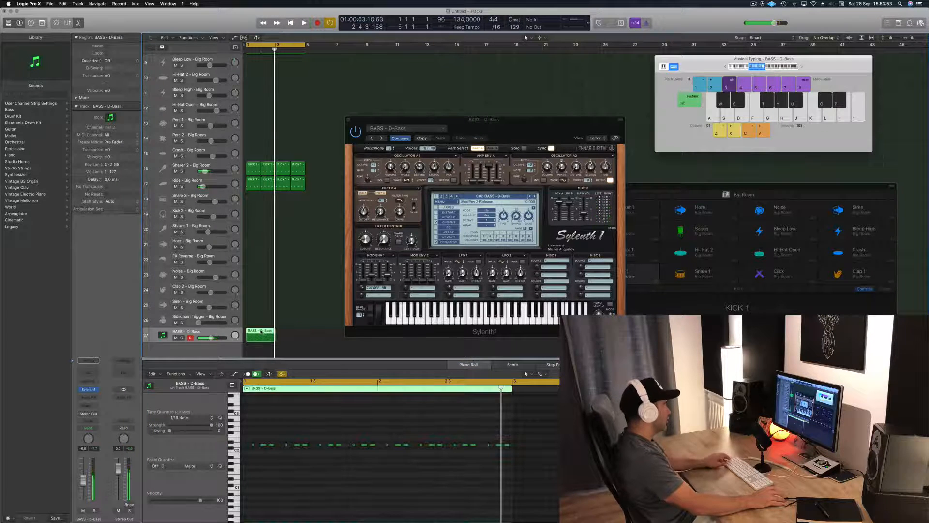
{"action": "left_click_drag", "start_coordinate": [262, 332], "coordinate": [291, 333]}
{"action": "key", "text": "space"}
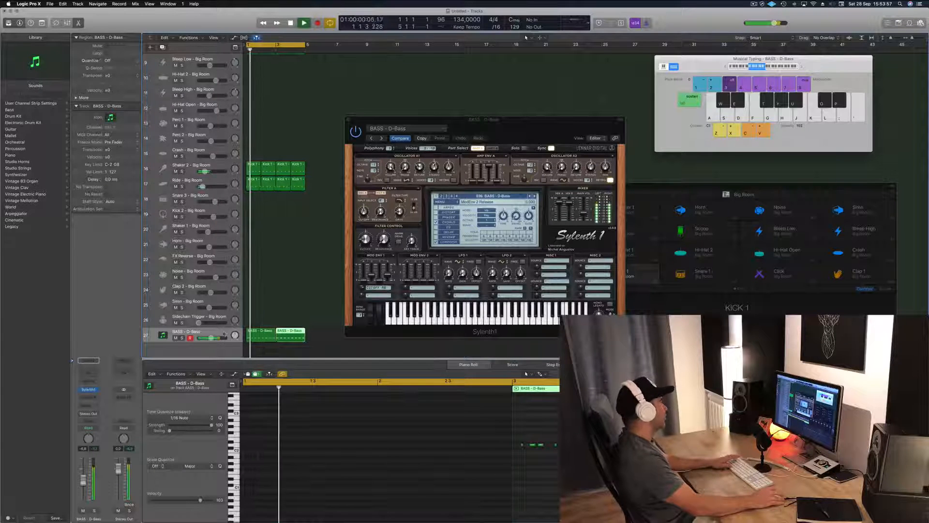
Step: Lower the bass track's volume to about -12 dB and insert a Compressor on its channel
{"action": "left_click", "coordinate": [220, 341]}
{"action": "left_click_drag", "start_coordinate": [83, 481], "coordinate": [84, 487]}
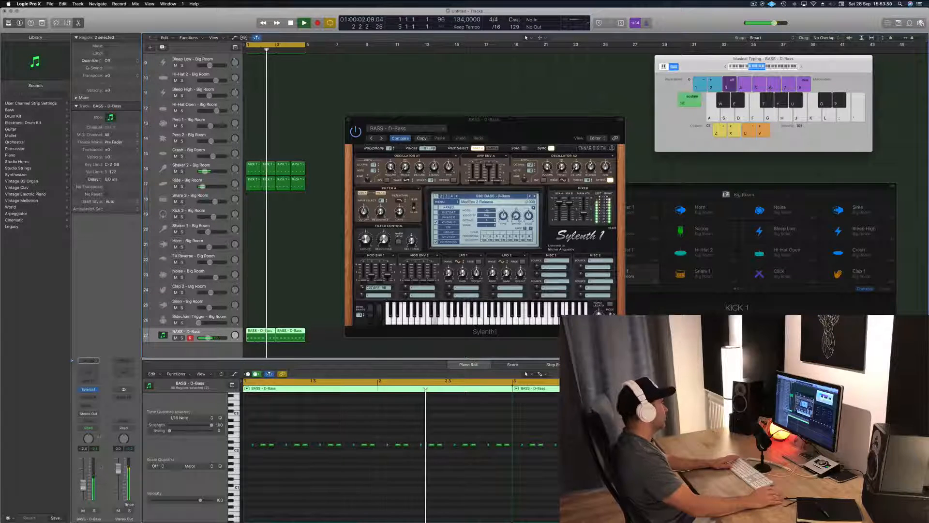
{"action": "left_click", "coordinate": [96, 398]}
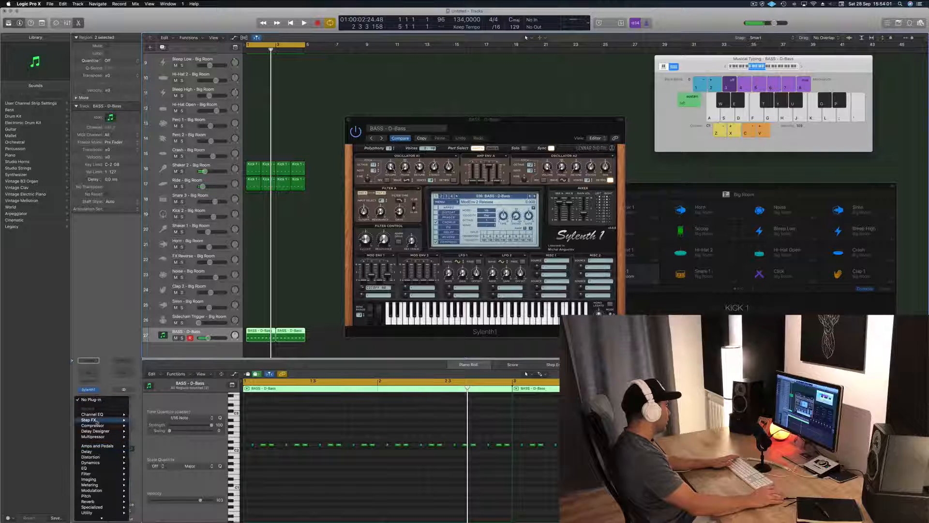
{"action": "left_click", "coordinate": [143, 426]}
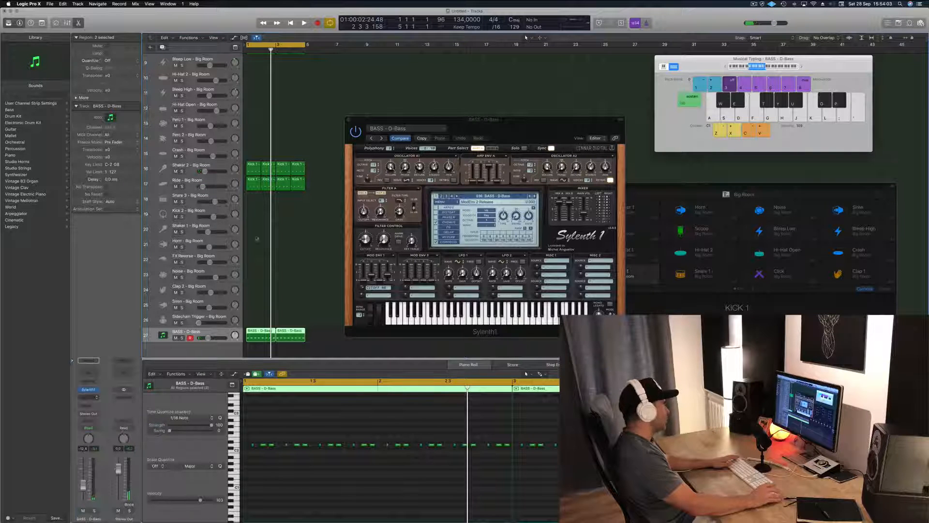
{"action": "left_click_drag", "start_coordinate": [268, 17], "coordinate": [766, 179]}
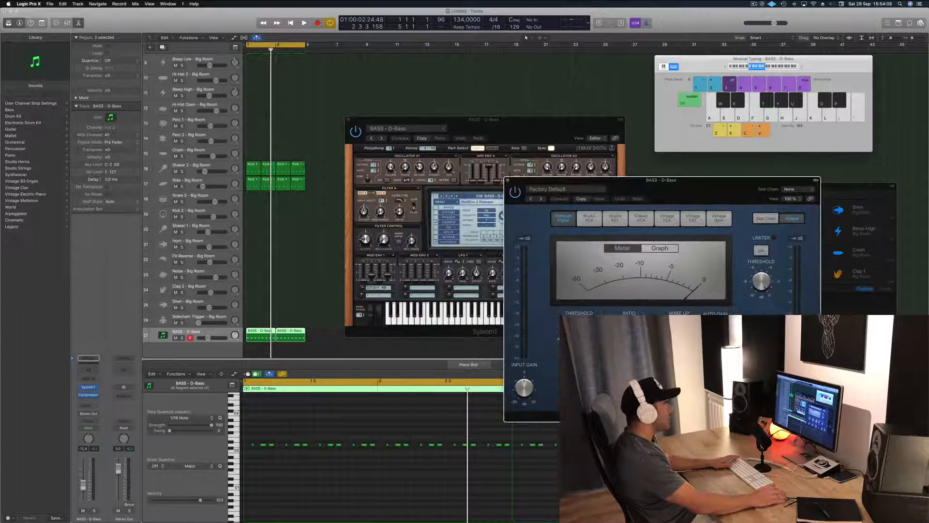
Step: Add a send from the Kick 1 - Big Room channel to Bus 8
{"action": "scroll", "coordinate": [255, 208], "scroll_direction": "up", "scroll_amount": 8}
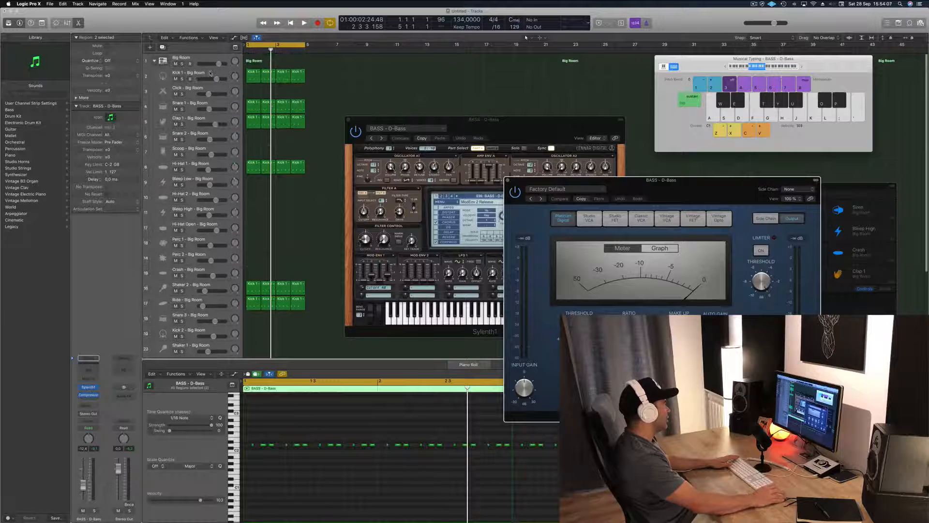
{"action": "left_click", "coordinate": [211, 73]}
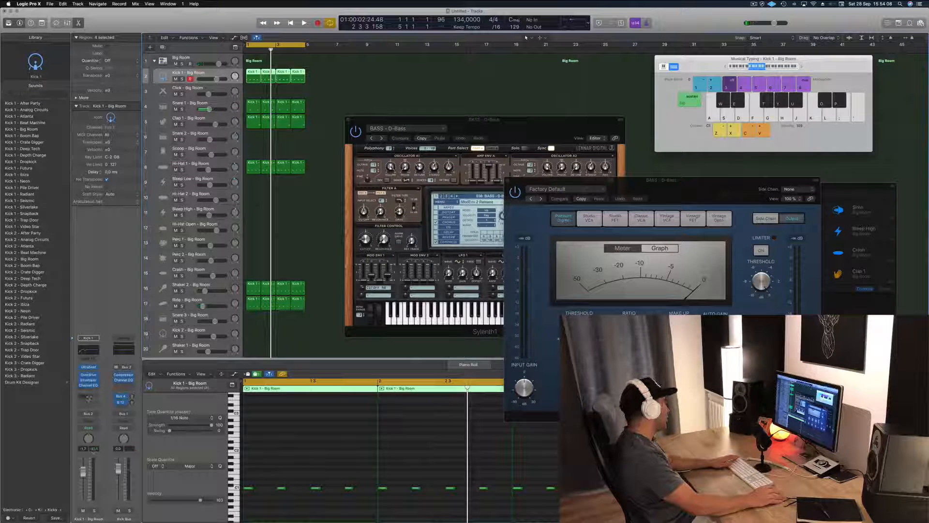
{"action": "left_click", "coordinate": [88, 397]}
{"action": "mouse_move", "coordinate": [89, 408]}
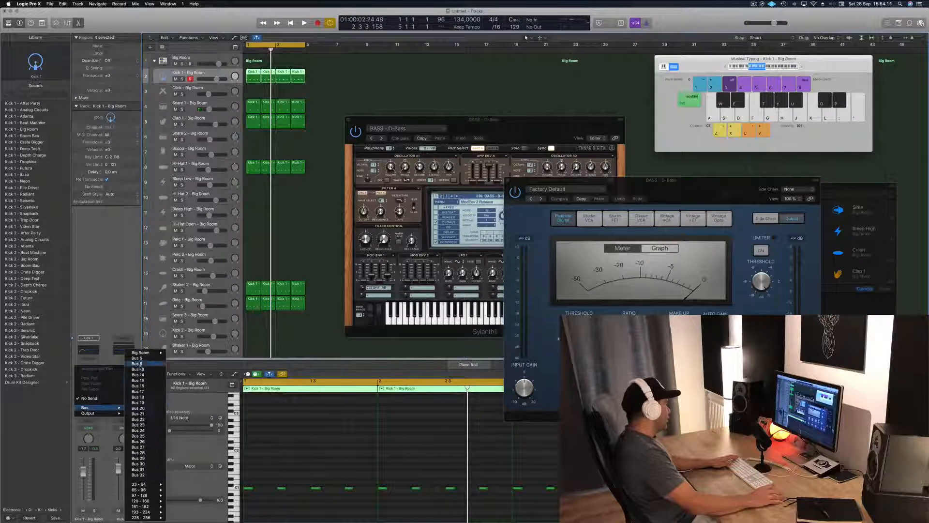
{"action": "left_click", "coordinate": [148, 365]}
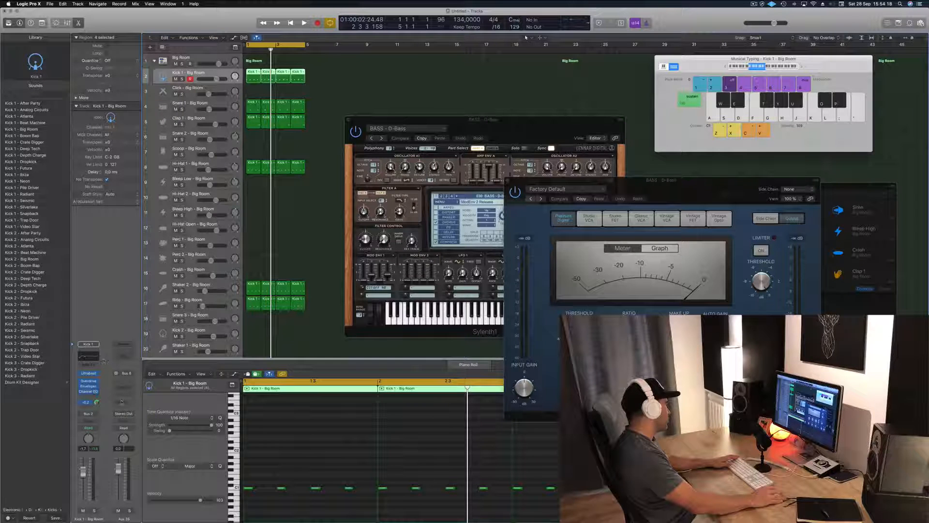
Step: Set the side chain source of the bass track's Compressor to Bus 6, which carries Kick 1 and the Sidechain Trigger
{"action": "left_click", "coordinate": [124, 414]}
{"action": "left_click", "coordinate": [128, 430]}
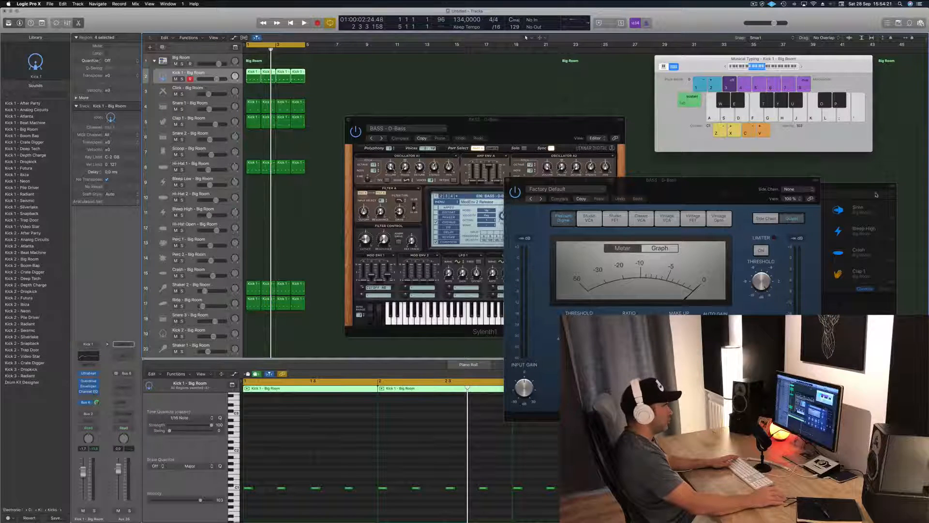
{"action": "left_click", "coordinate": [797, 189]}
{"action": "mouse_move", "coordinate": [793, 211]}
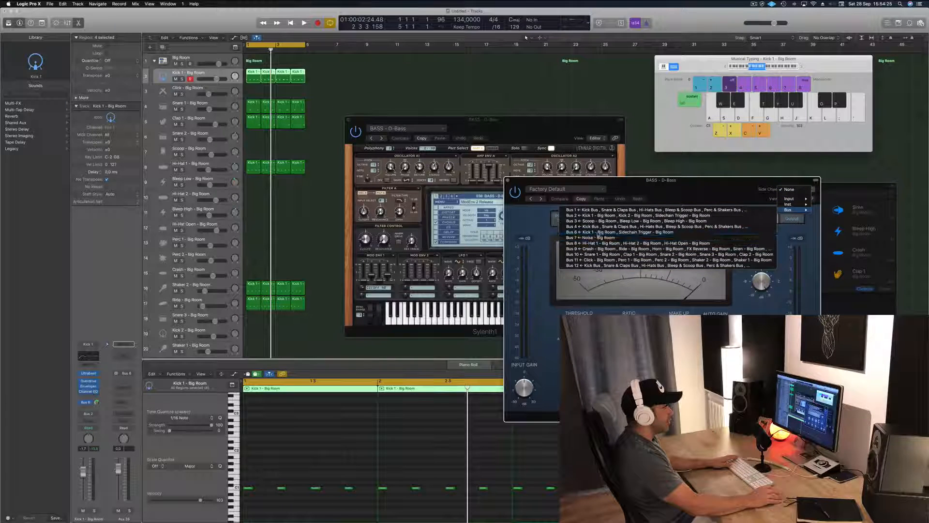
{"action": "left_click", "coordinate": [598, 233]}
{"action": "left_click_drag", "start_coordinate": [575, 186], "coordinate": [587, 150]}
Step: Play the loop to listen to the side-chained bass and close the Compressor window
{"action": "key", "text": "space"}
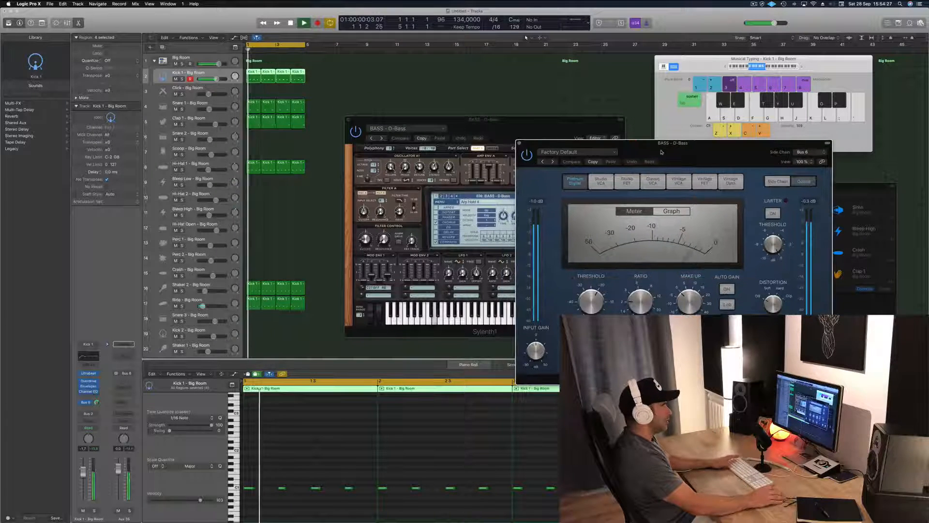
{"action": "key", "text": "space"}
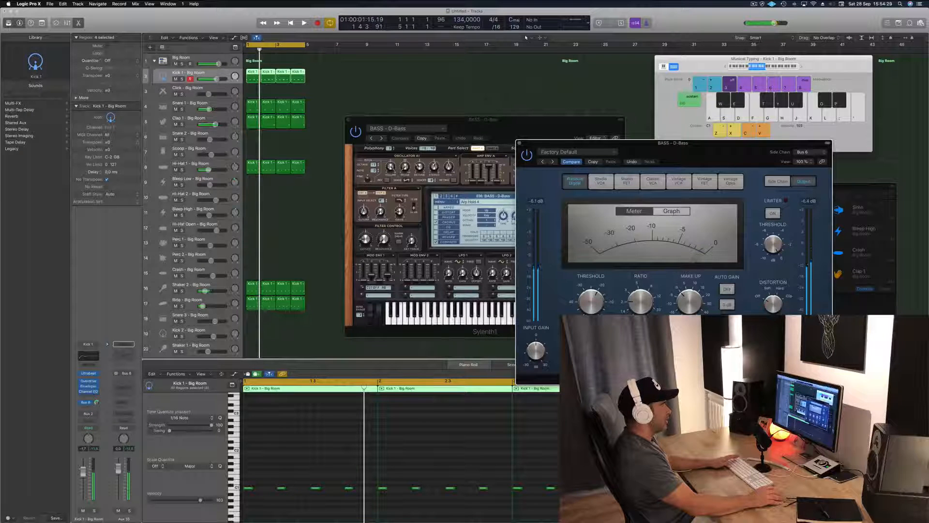
{"action": "key", "text": "space"}
{"action": "left_click_drag", "start_coordinate": [740, 156], "coordinate": [682, 145]}
{"action": "key", "text": "space"}
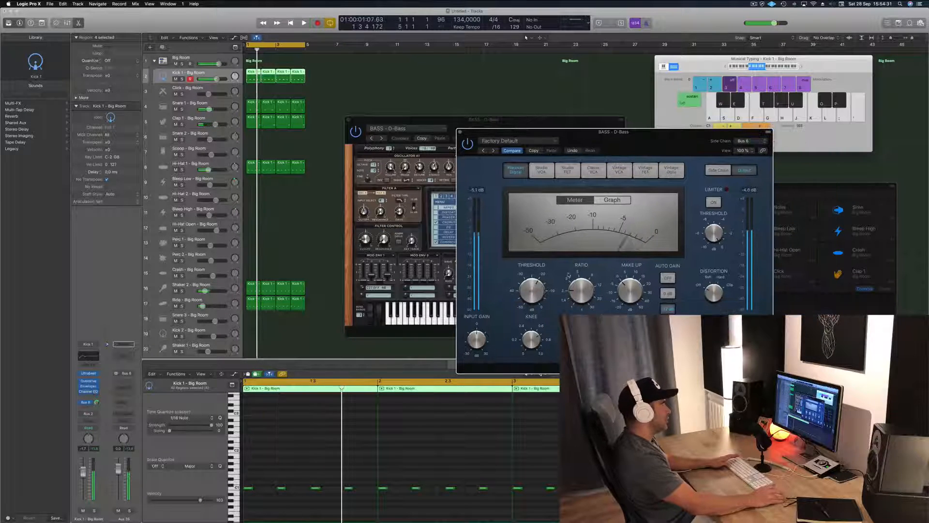
{"action": "key", "text": "space"}
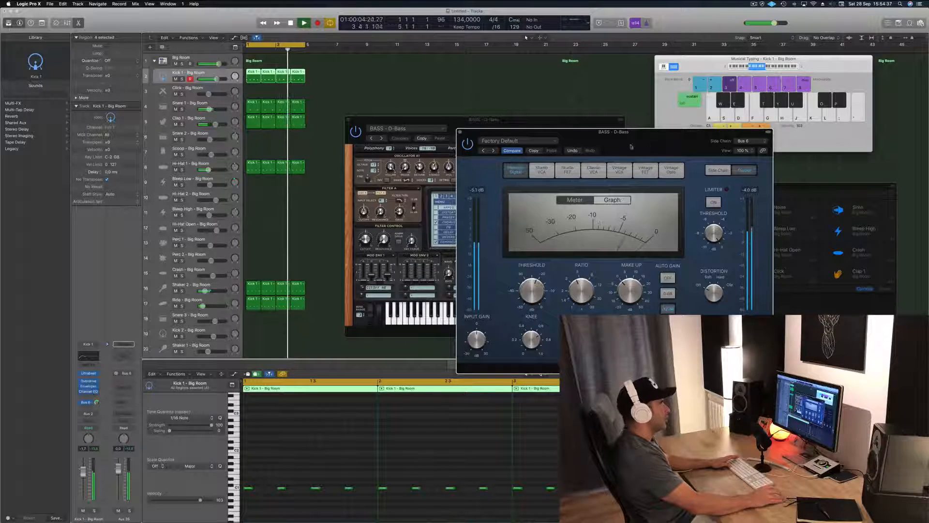
{"action": "left_click_drag", "start_coordinate": [631, 145], "coordinate": [540, 155]}
{"action": "key", "text": "space"}
{"action": "left_click", "coordinate": [370, 142]}
{"action": "key", "text": "space"}
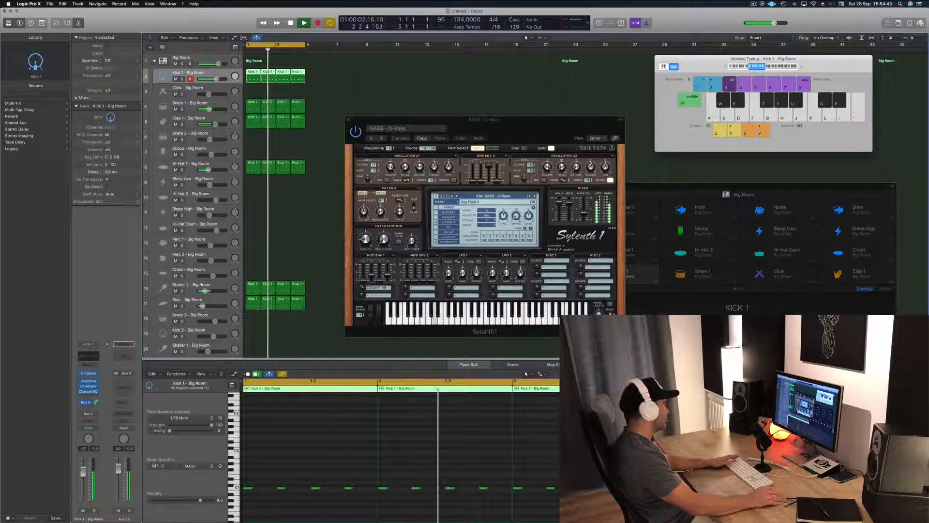
Step: Insert a second stereo Compressor on the BASS - D-Bass channel, adjust its settings during playback, and close its window
{"action": "left_click", "coordinate": [222, 289]}
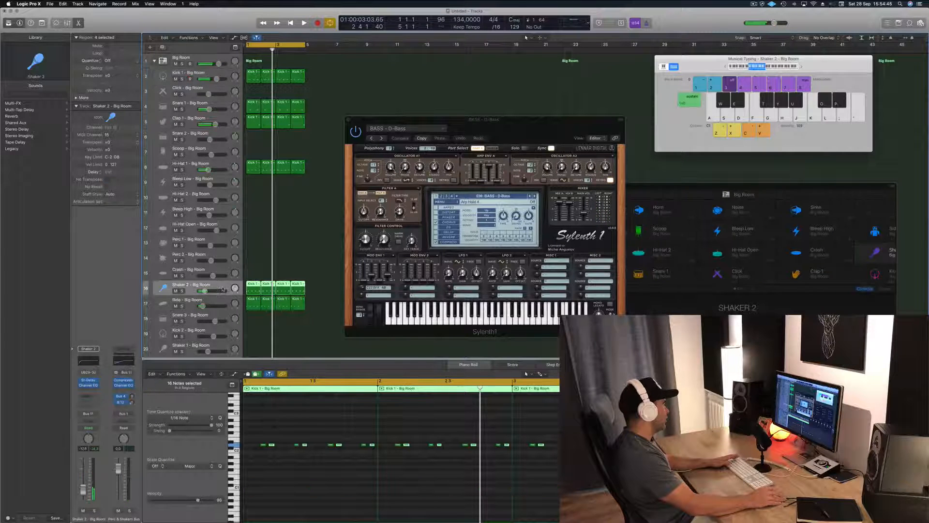
{"action": "scroll", "coordinate": [224, 303], "scroll_direction": "down", "scroll_amount": 6}
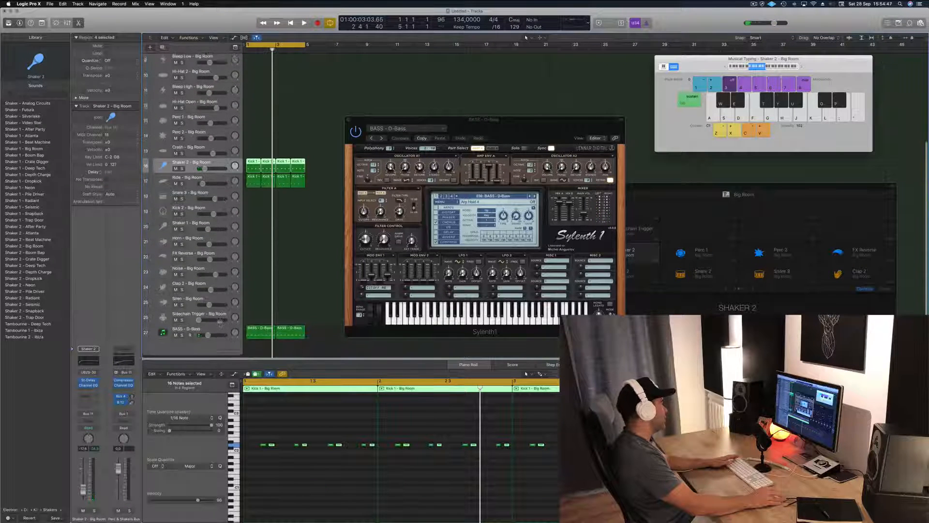
{"action": "left_click", "coordinate": [221, 332]}
{"action": "key", "text": "space"}
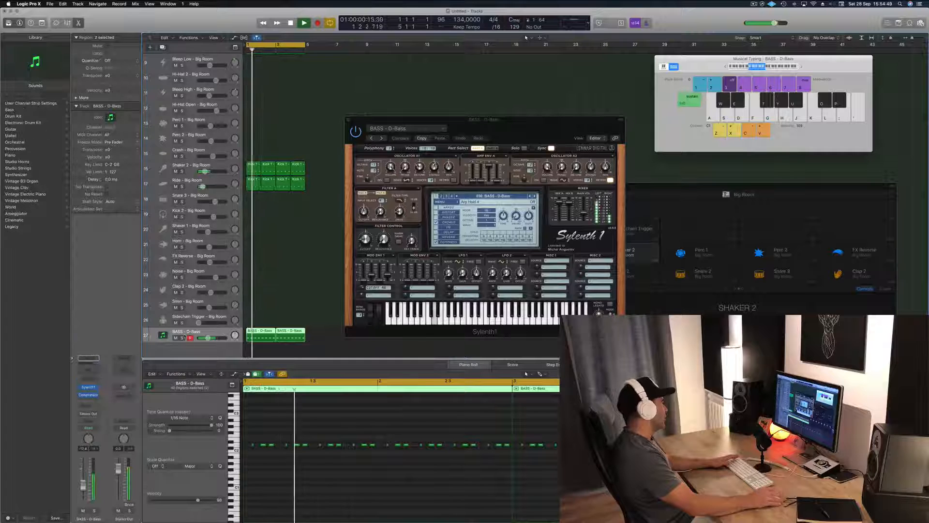
{"action": "left_click", "coordinate": [88, 396]}
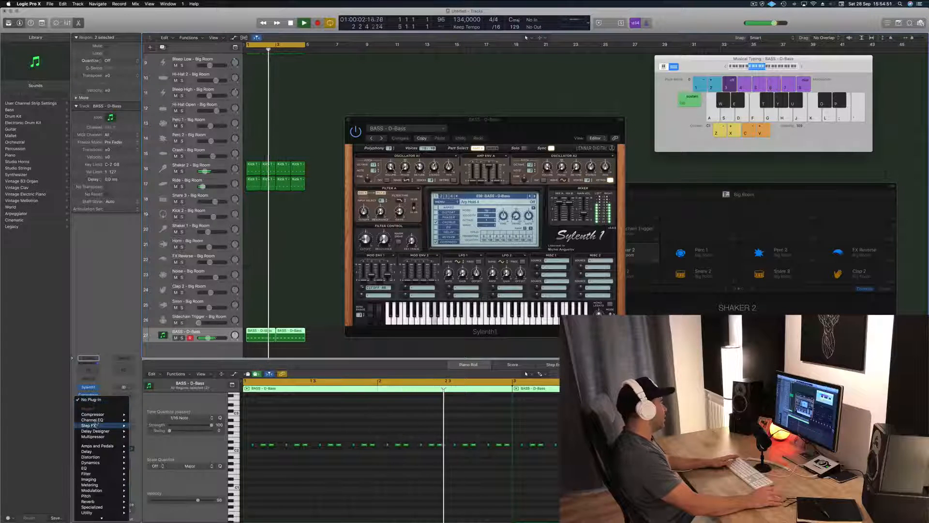
{"action": "left_click", "coordinate": [142, 415]}
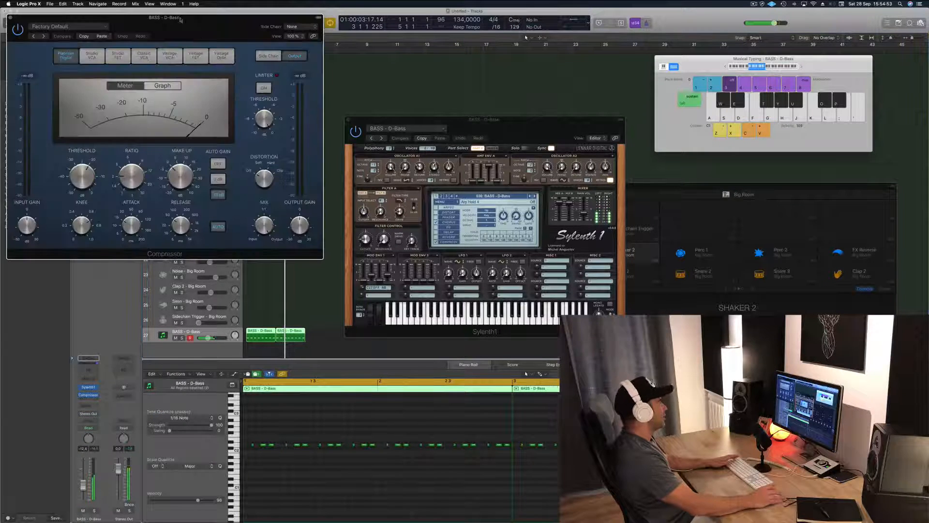
{"action": "left_click_drag", "start_coordinate": [176, 24], "coordinate": [450, 204]}
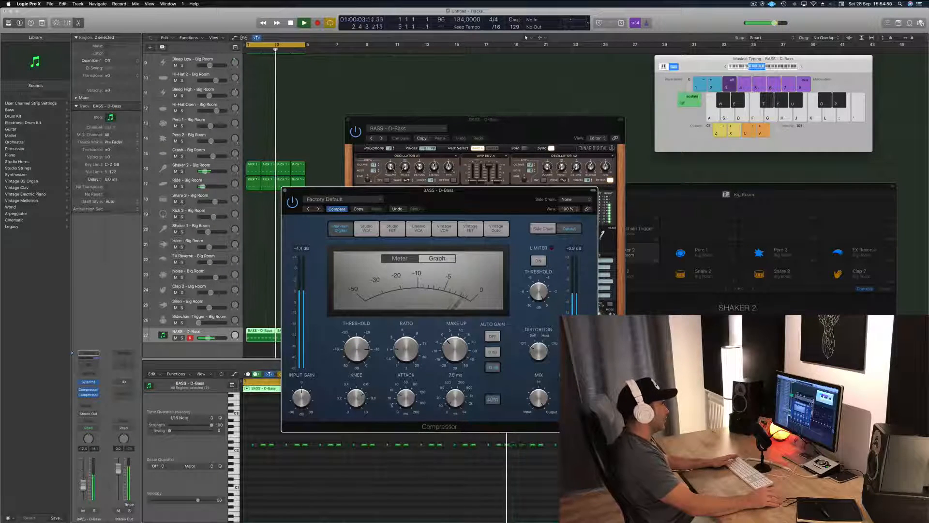
{"action": "left_click", "coordinate": [285, 192]}
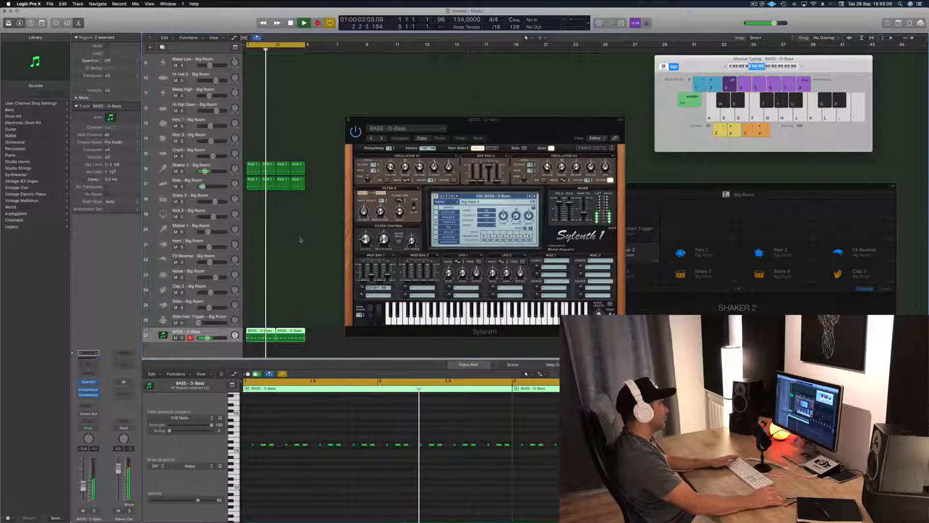
Step: Restart playback and briefly solo the bass channel to hear it alone
{"action": "left_click_drag", "start_coordinate": [518, 126], "coordinate": [568, 143]}
{"action": "key", "text": "space"}
{"action": "key", "text": "space"}
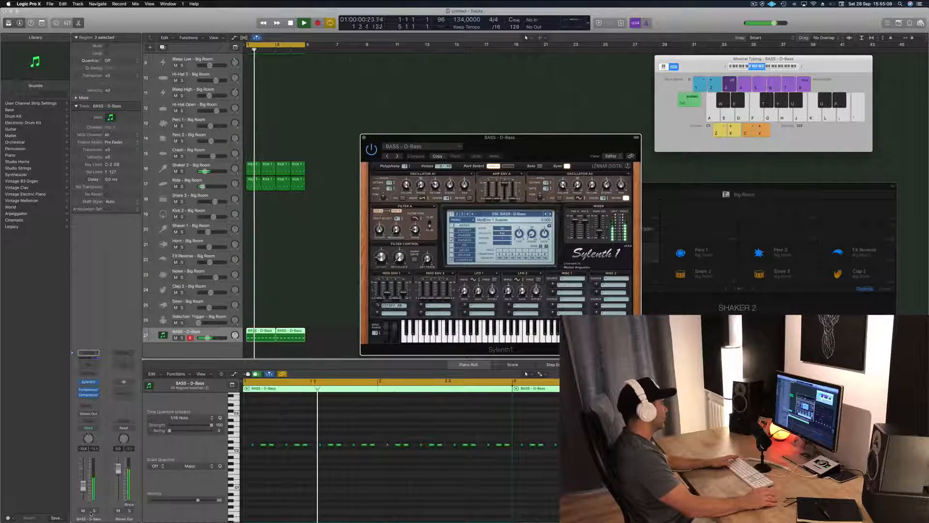
{"action": "left_click", "coordinate": [91, 512]}
{"action": "left_click", "coordinate": [93, 511]}
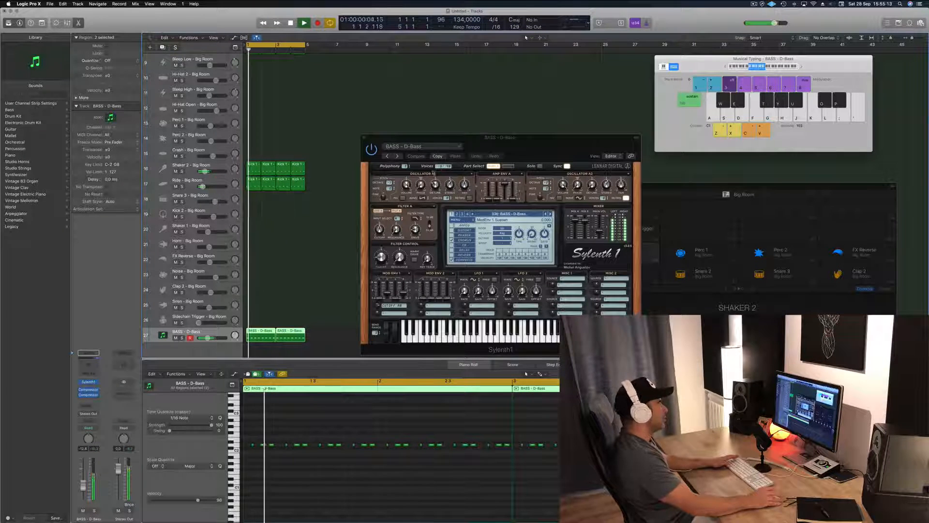
Step: Copy the D-Bass plug-in setting and advance through the Sylenth1 bass presets to Fat Saws while the loop plays
{"action": "left_click", "coordinate": [437, 157]}
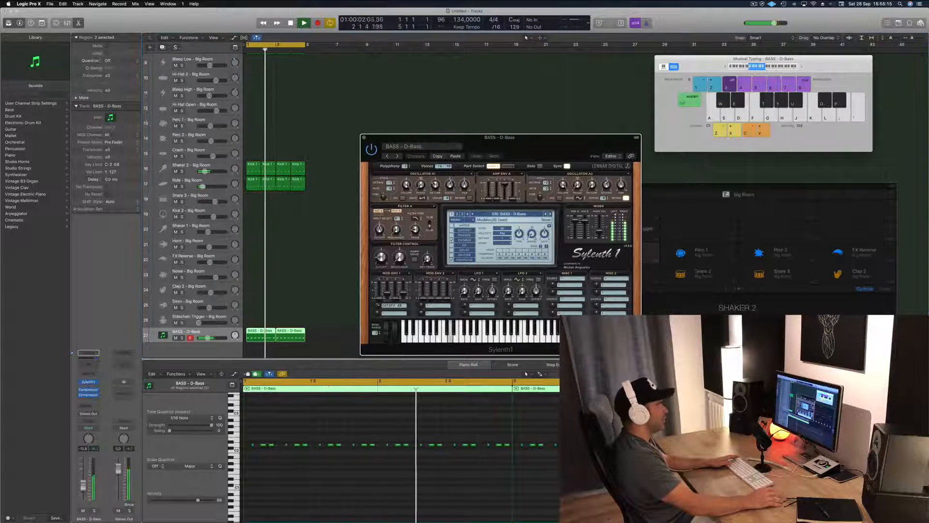
{"action": "left_click", "coordinate": [550, 213]}
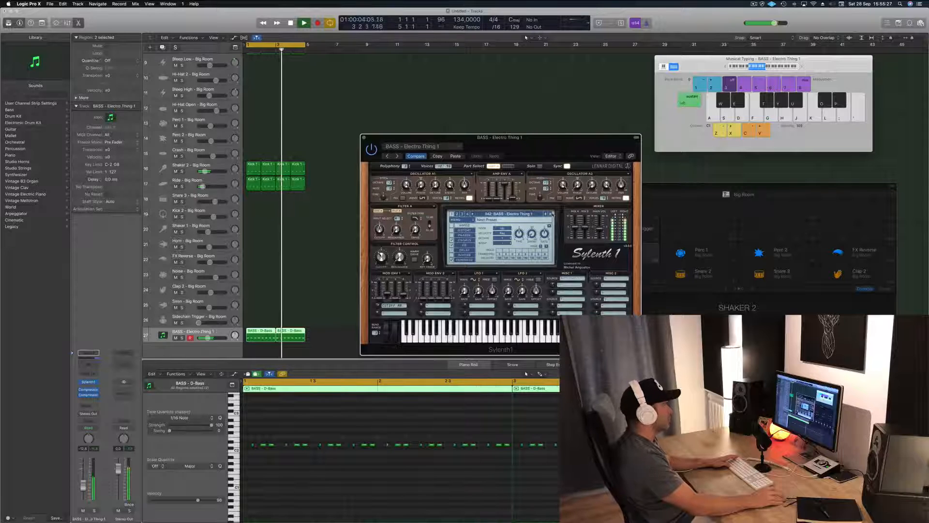
{"action": "left_click", "coordinate": [551, 214]}
{"action": "left_click", "coordinate": [551, 214]}
{"action": "left_click", "coordinate": [551, 213]}
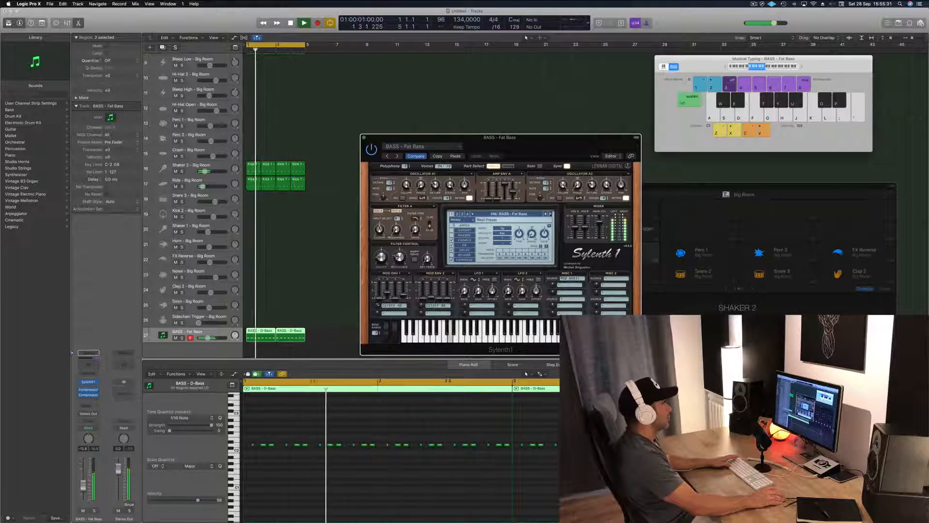
{"action": "left_click", "coordinate": [551, 214]}
{"action": "left_click", "coordinate": [551, 213]}
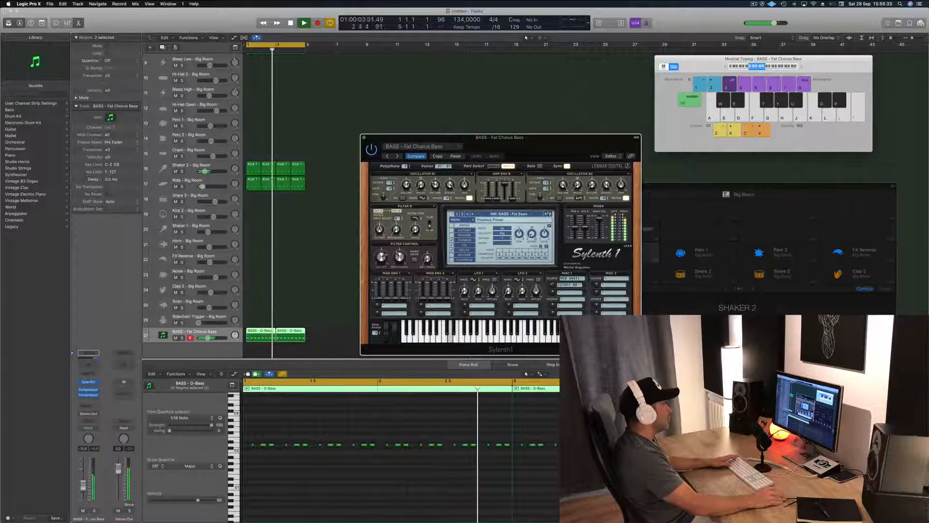
{"action": "left_click_drag", "start_coordinate": [588, 144], "coordinate": [525, 147]}
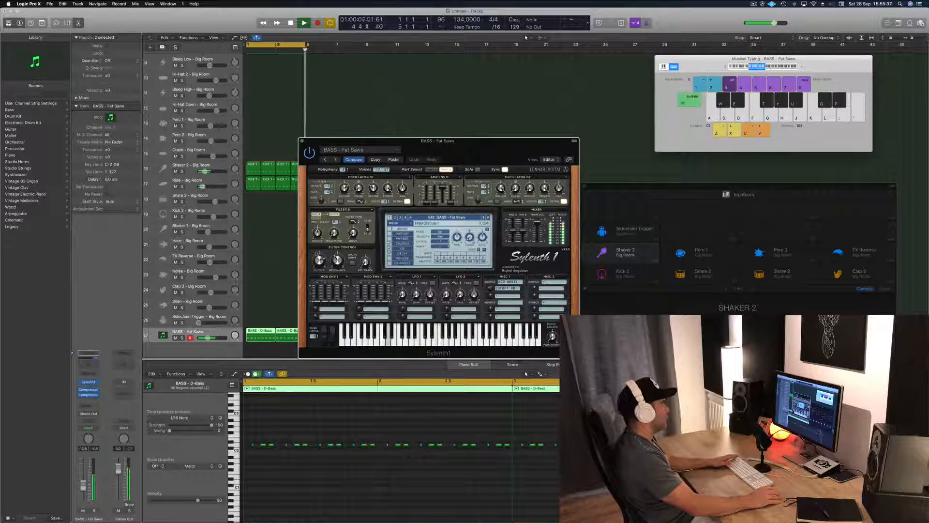
Step: Adjust the filter cutoff of the Fat Saws sound in Sylenth1 and close the plug-in window
{"action": "mouse_move", "coordinate": [323, 225]}
{"action": "left_mouse_down"}
{"action": "mouse_move", "coordinate": [323, 247]}
{"action": "mouse_move", "coordinate": [323, 238]}
{"action": "left_mouse_up"}
{"action": "left_click_drag", "start_coordinate": [383, 136], "coordinate": [367, 136]}
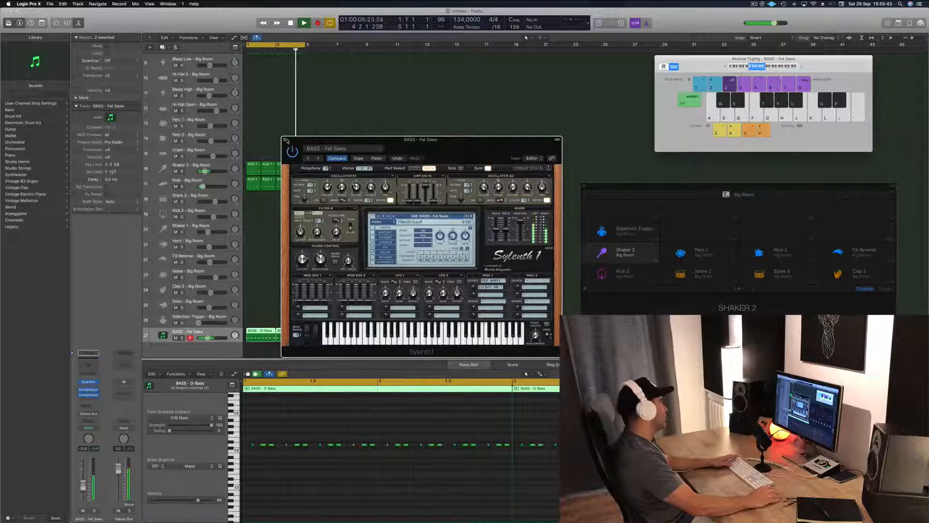
{"action": "left_click", "coordinate": [286, 139]}
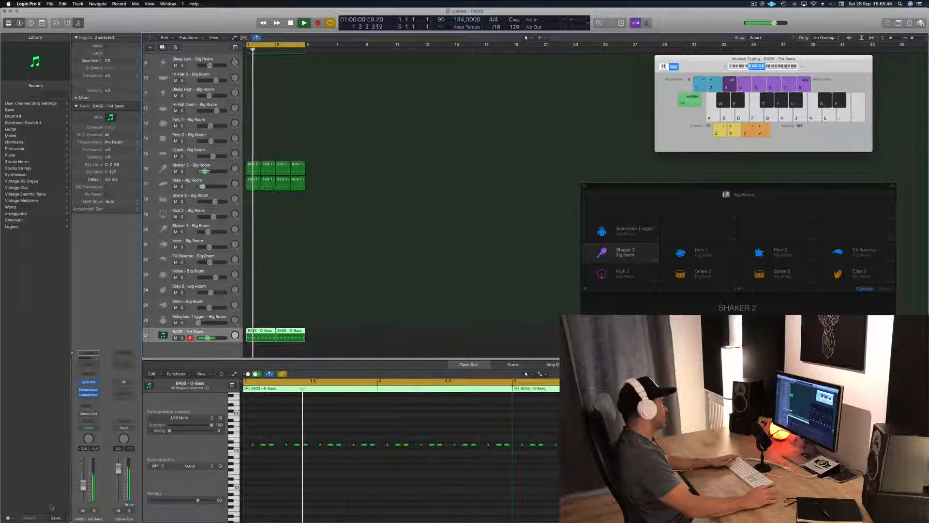
Step: Insert a stereo Echo on the Clap 1 - Big Room channel and play the loop
{"action": "scroll", "coordinate": [388, 299], "scroll_direction": "up", "scroll_amount": 2}
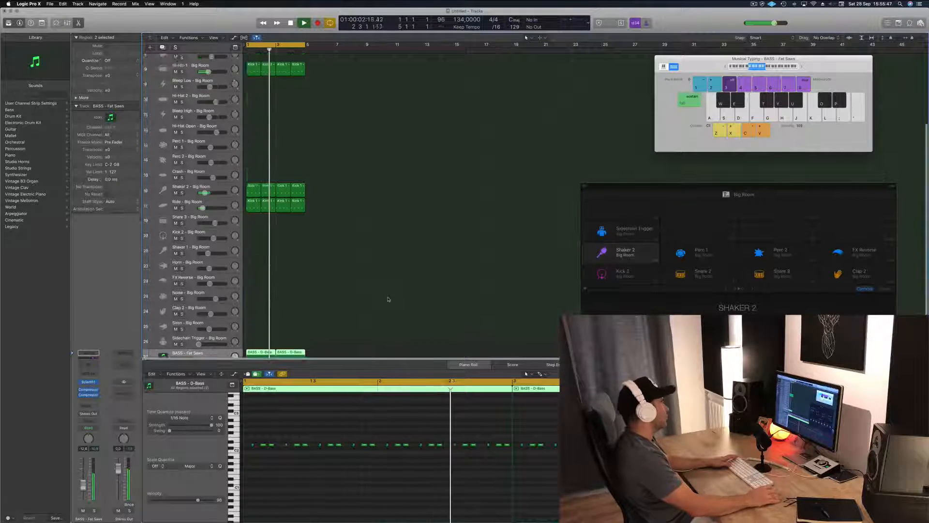
{"action": "scroll", "coordinate": [394, 207], "scroll_direction": "up", "scroll_amount": 8}
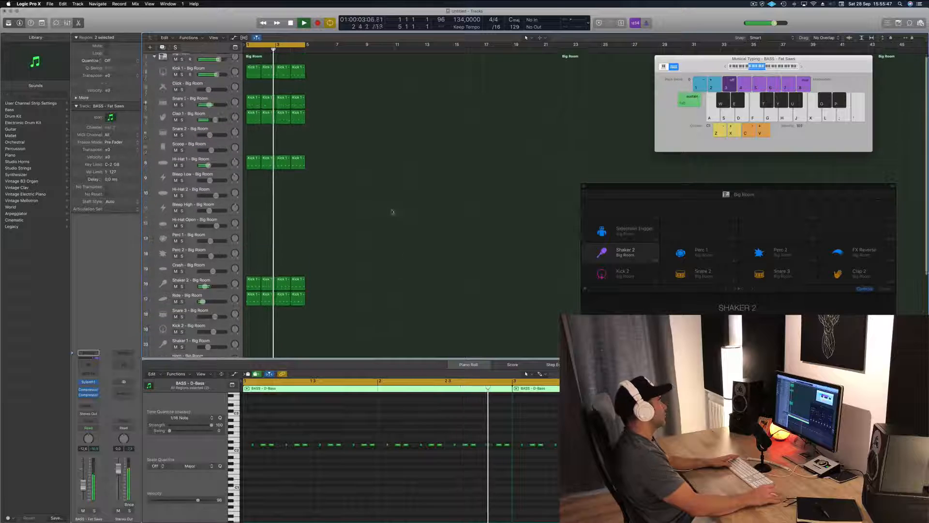
{"action": "left_click", "coordinate": [212, 118]}
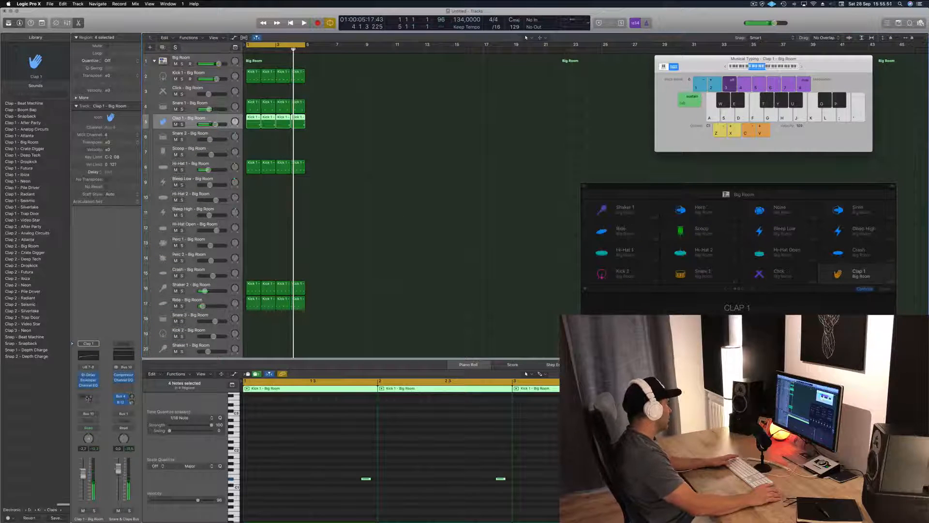
{"action": "left_click", "coordinate": [96, 391]}
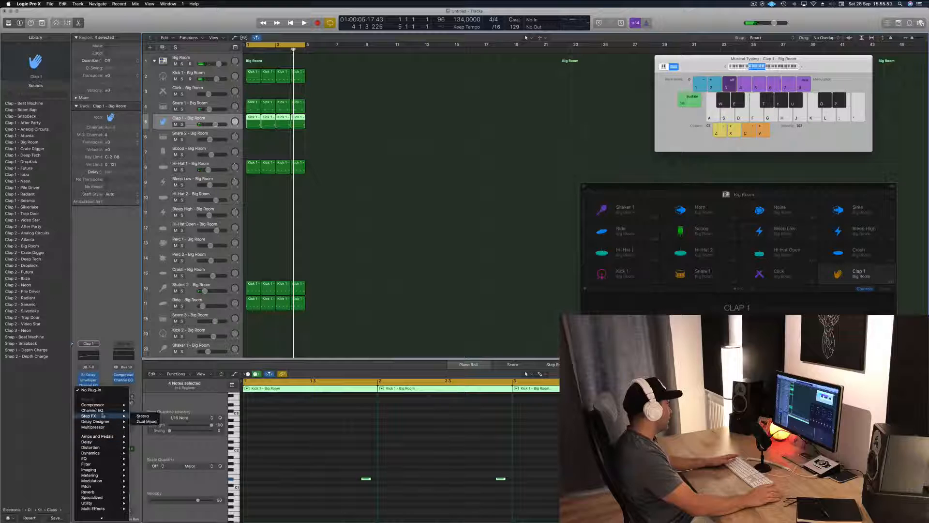
{"action": "mouse_move", "coordinate": [116, 442]}
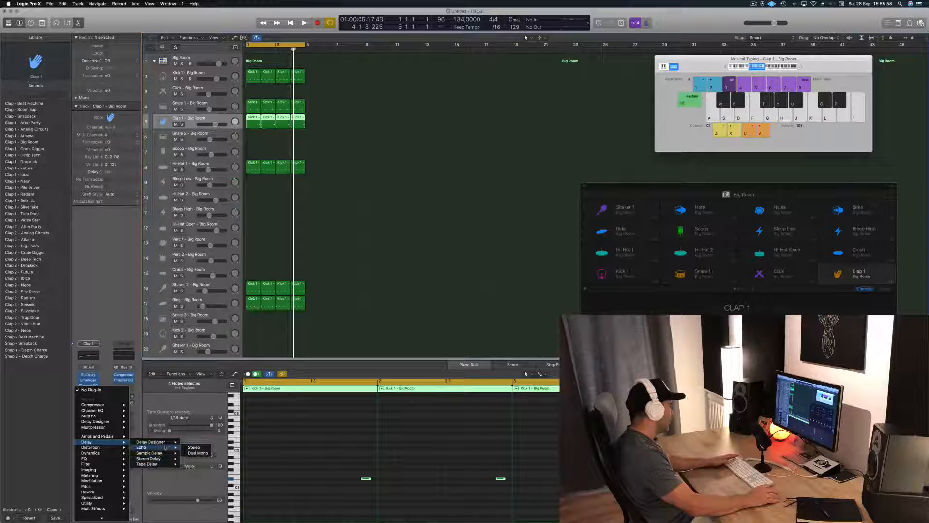
{"action": "left_click", "coordinate": [193, 447]}
{"action": "key", "text": "space"}
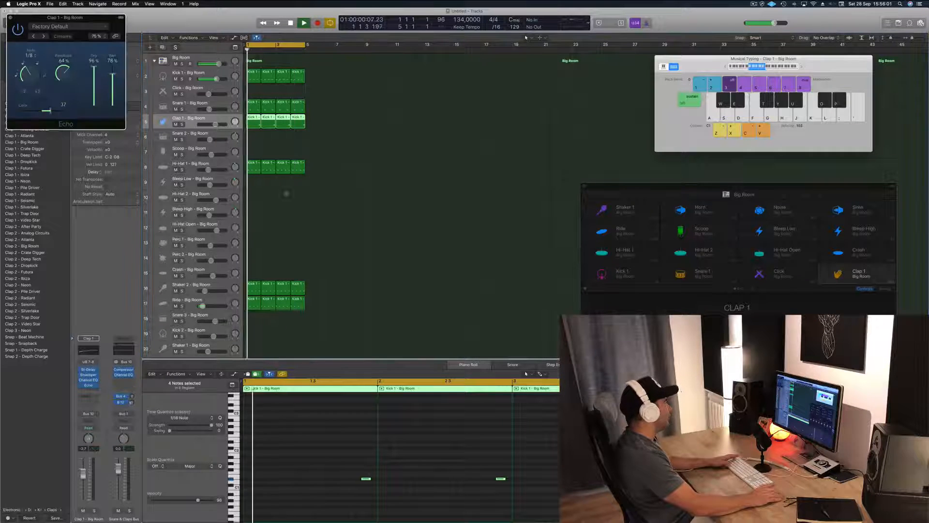
{"action": "left_click_drag", "start_coordinate": [77, 16], "coordinate": [443, 168]}
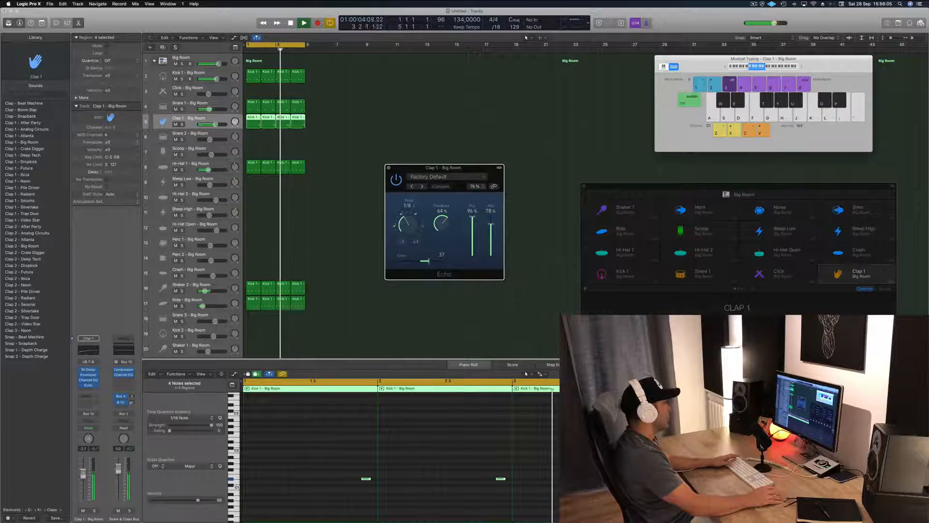
Step: Lower the Clap 1 channel's volume, raise the Echo's feedback to 74%, and close the Echo window
{"action": "left_click_drag", "start_coordinate": [84, 477], "coordinate": [85, 485]}
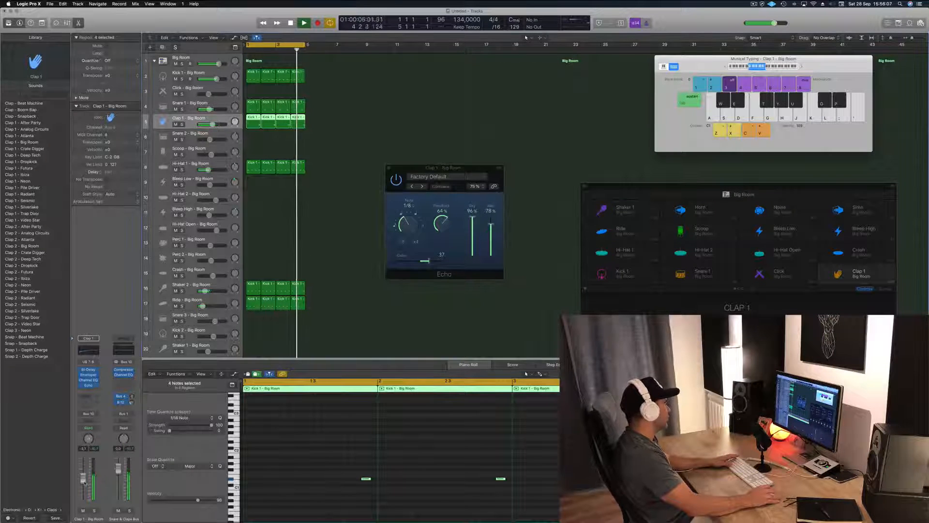
{"action": "left_click_drag", "start_coordinate": [441, 224], "coordinate": [446, 221]}
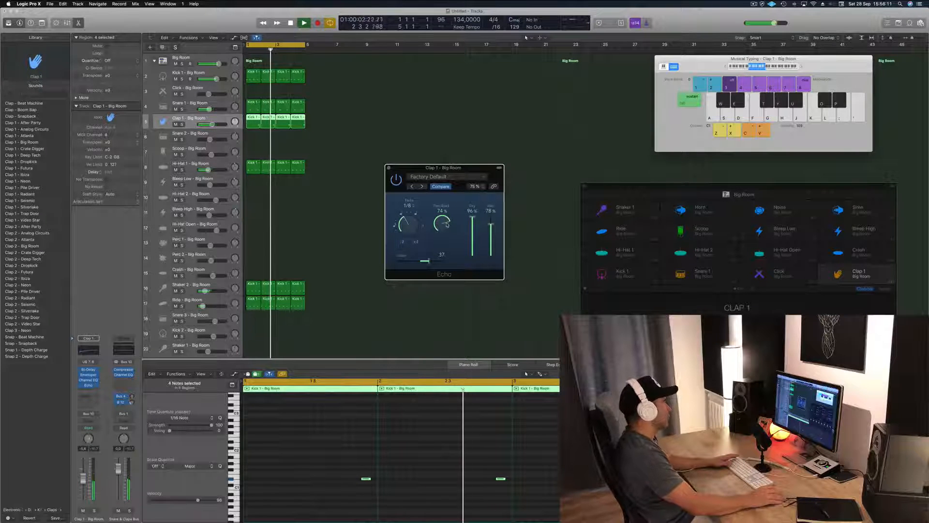
{"action": "left_click_drag", "start_coordinate": [83, 477], "coordinate": [83, 481]}
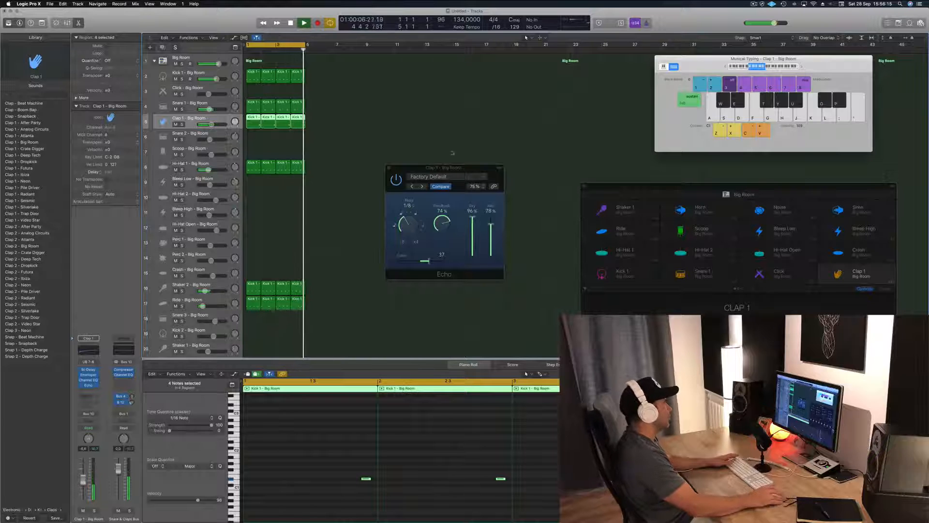
{"action": "left_click_drag", "start_coordinate": [472, 167], "coordinate": [439, 165]}
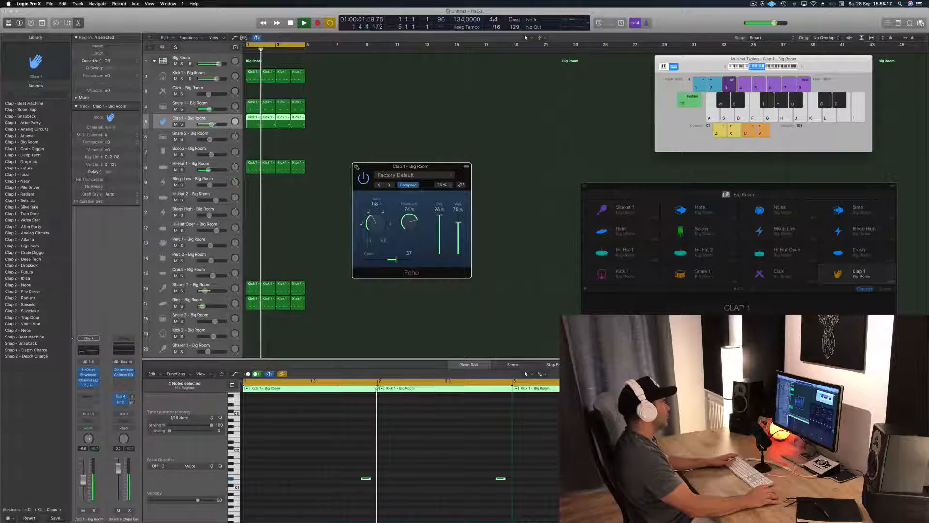
{"action": "left_click", "coordinate": [355, 165]}
{"action": "left_click", "coordinate": [339, 292]}
{"action": "scroll", "coordinate": [340, 292], "scroll_direction": "down", "scroll_amount": 5}
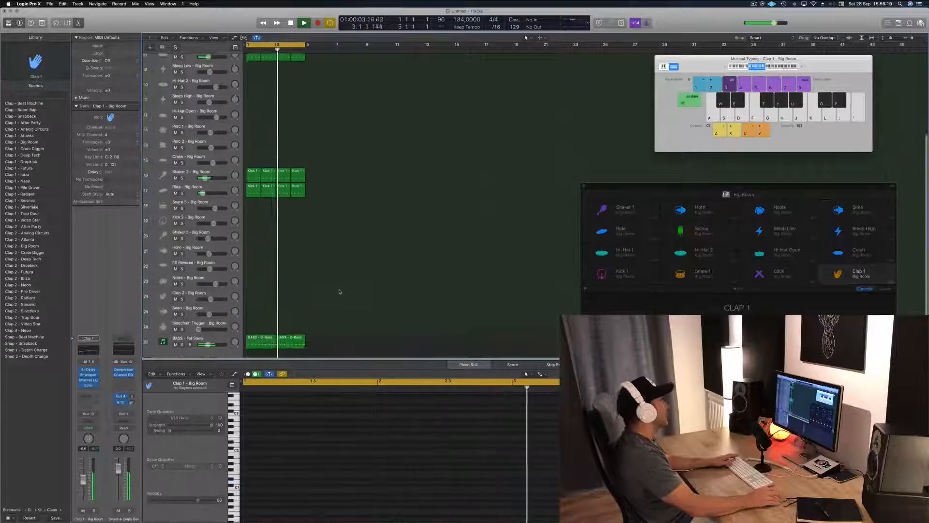
Step: Duplicate the BASS - Fat Saws track with its Sylenth1 and compressor settings
{"action": "left_click", "coordinate": [235, 328]}
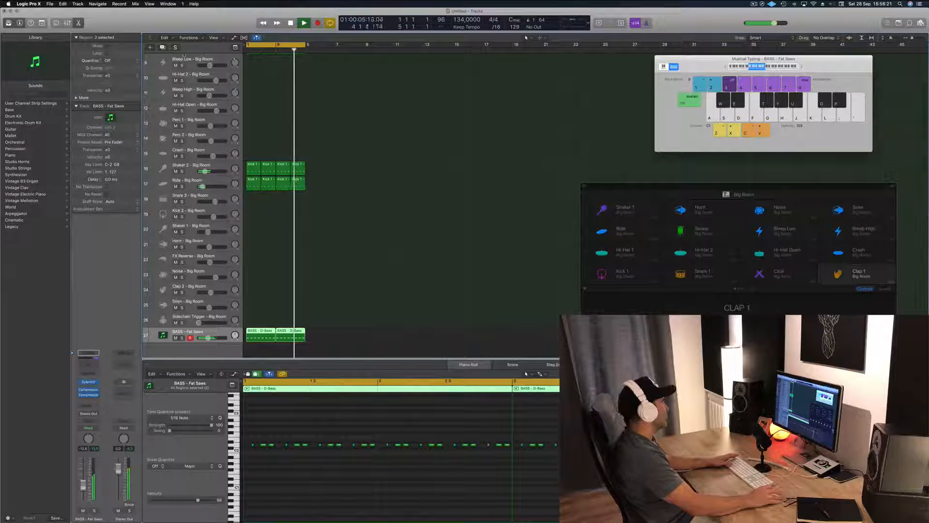
{"action": "key", "text": "super+d"}
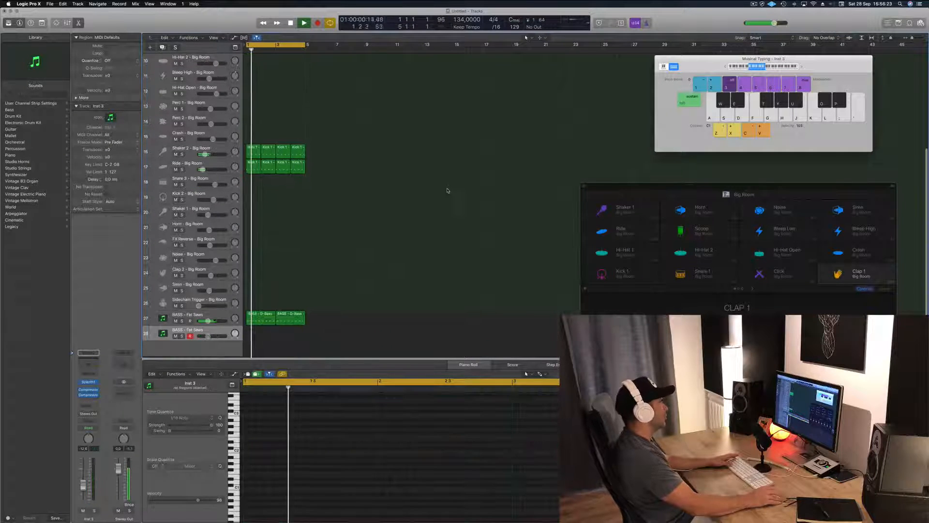
{"action": "left_click", "coordinate": [254, 317]}
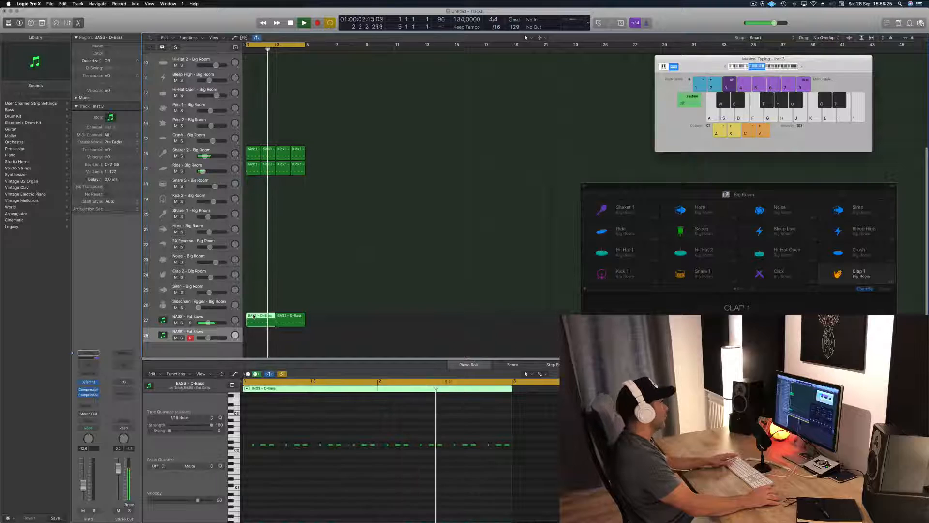
{"action": "left_click_drag", "start_coordinate": [254, 317], "coordinate": [255, 334]}
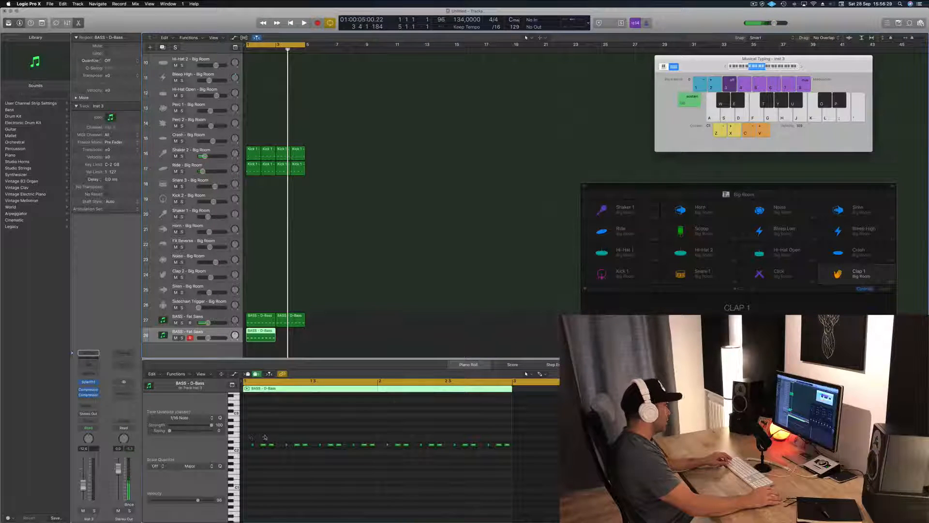
{"action": "left_click", "coordinate": [257, 437]}
{"action": "left_click", "coordinate": [299, 335]}
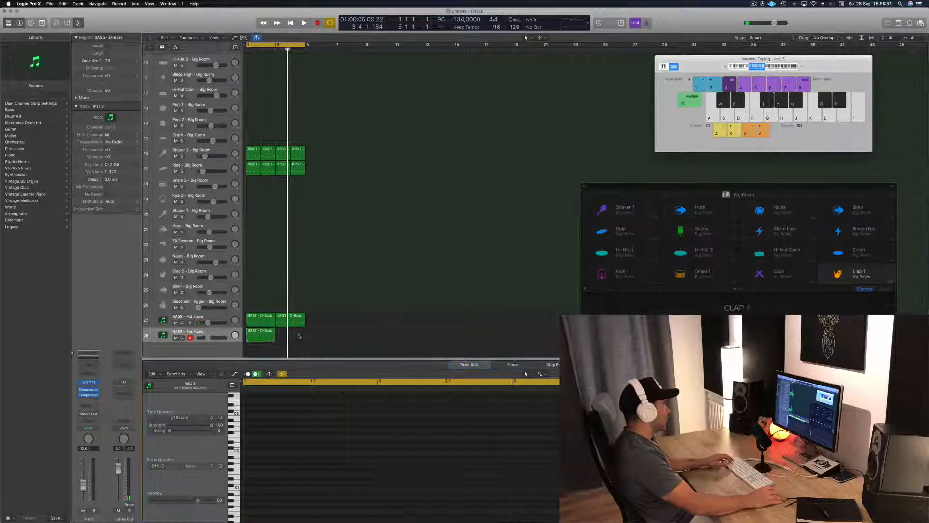
{"action": "left_click", "coordinate": [266, 337]}
{"action": "key", "text": "Delete"}
Step: Play the loop and try out melody notes on the duplicated track, shifting the Musical Typing keyboard to a higher octave range
{"action": "key", "text": "space"}
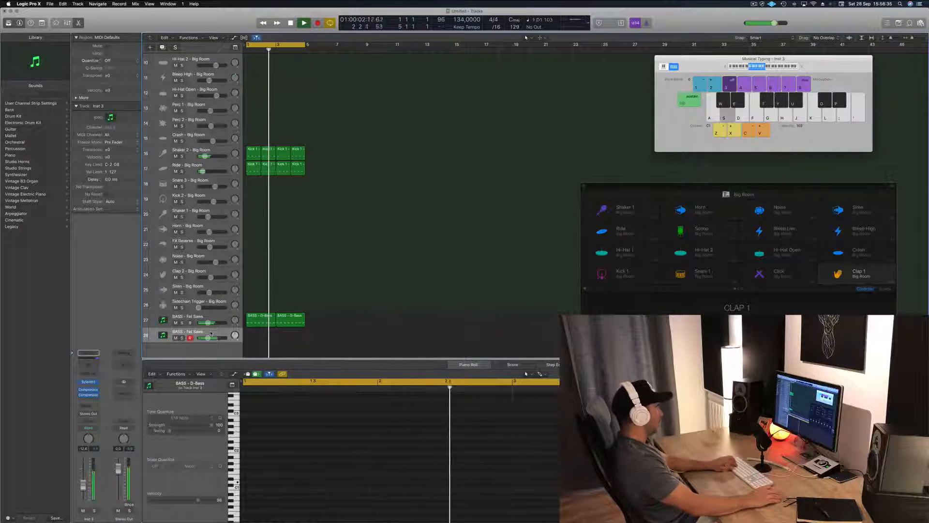
{"action": "key", "text": "l"}
{"action": "key", "text": "semicolon"}
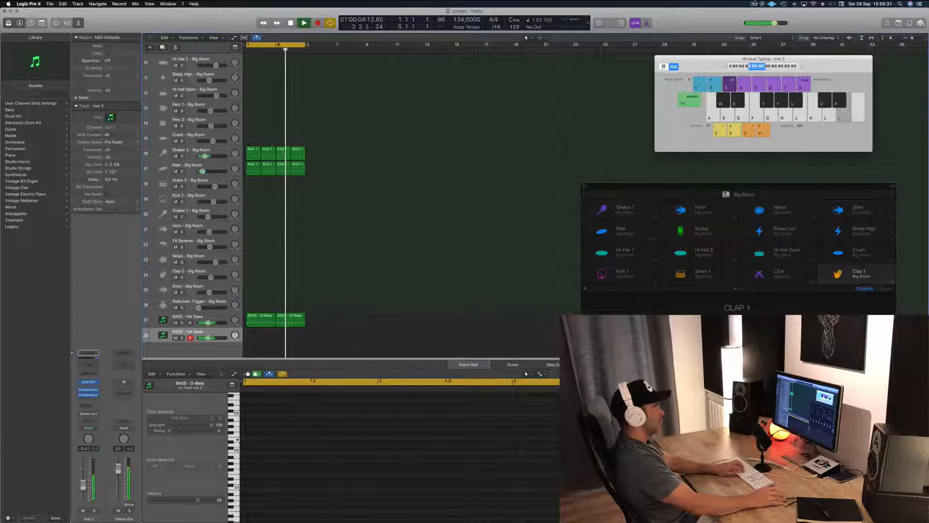
{"action": "left_click", "coordinate": [768, 66]}
{"action": "key", "text": "k"}
{"action": "key", "text": "k"}
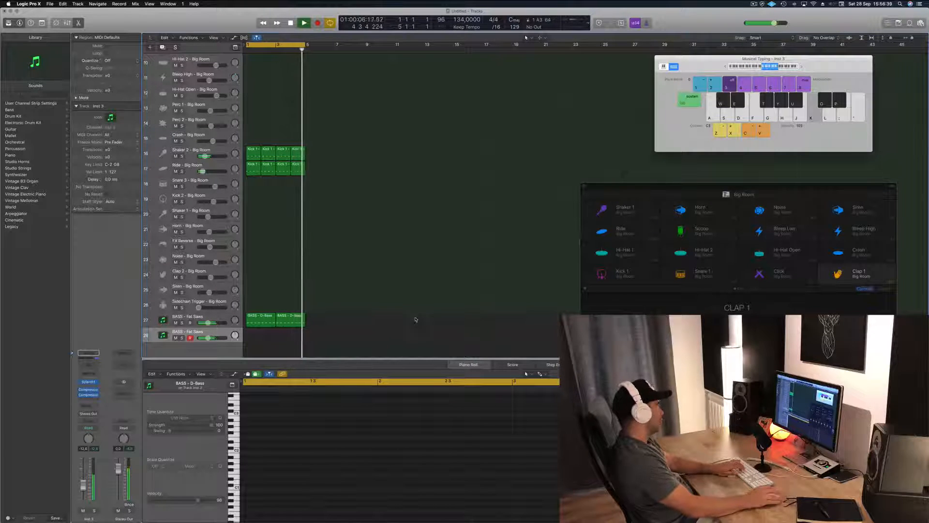
{"action": "key", "text": "l"}
{"action": "key", "text": "apostrophe"}
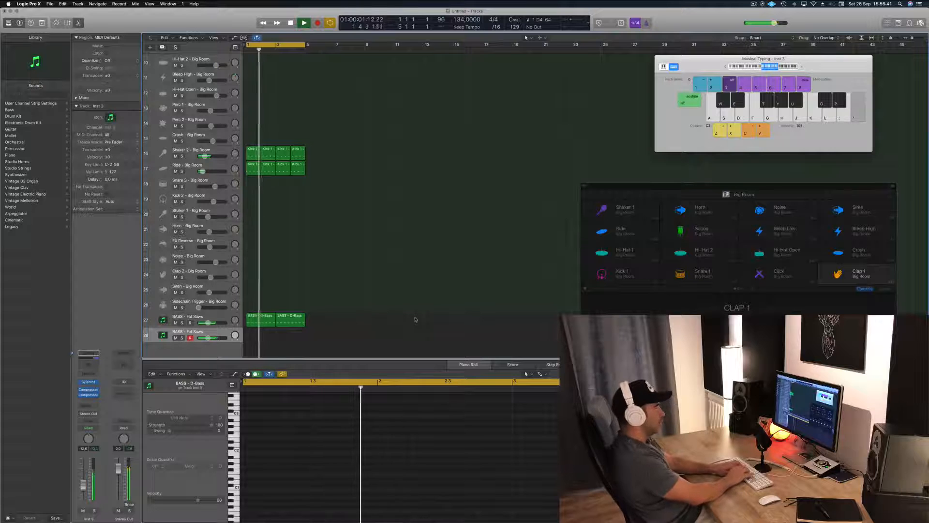
{"action": "key", "text": "k"}
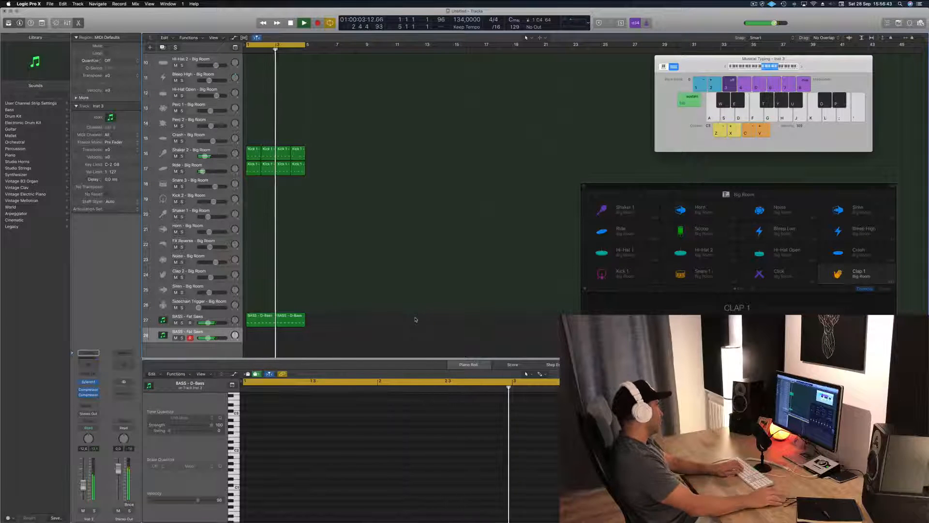
{"action": "key", "text": "semicolon"}
{"action": "key", "text": "l"}
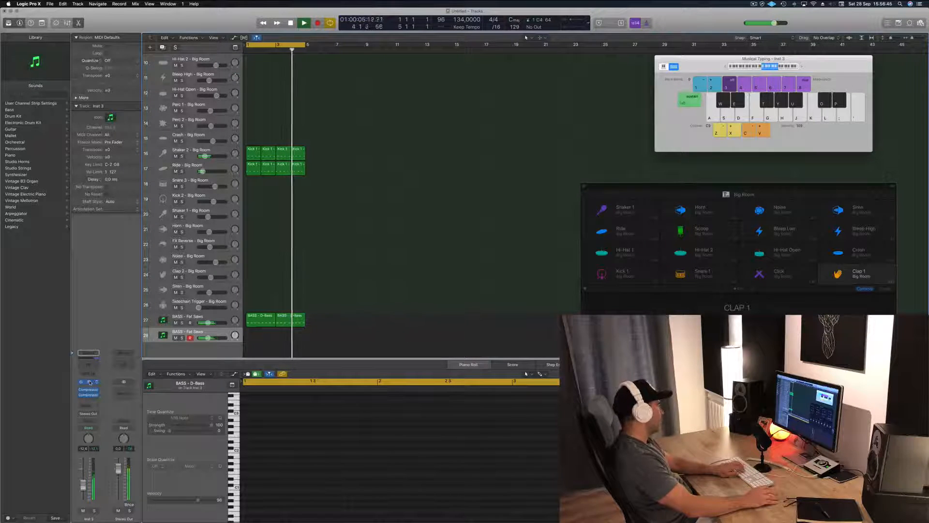
Step: Open Sylenth1 on the duplicated track, move its window clear of the track list, and play test notes over the loop
{"action": "left_click", "coordinate": [90, 383]}
{"action": "left_click_drag", "start_coordinate": [183, 19], "coordinate": [641, 106]}
{"action": "key", "text": "semicolon"}
{"action": "key", "text": "l"}
{"action": "key", "text": "o"}
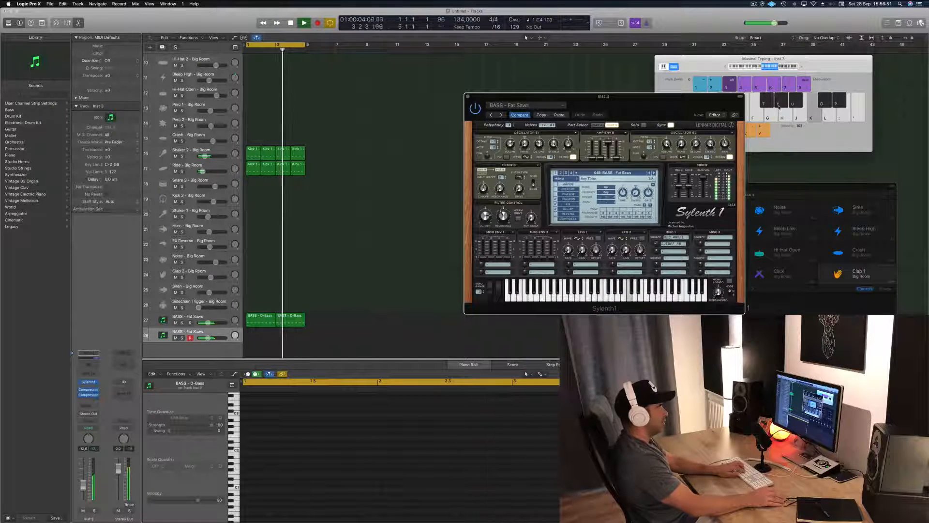
{"action": "key", "text": "k"}
{"action": "key", "text": "semicolon"}
{"action": "key", "text": "k"}
Step: Audition the bass presets around Fat Saws in Sylenth1, including Feelin Good and Fat Chorus Bass, over the loop
{"action": "left_click", "coordinate": [654, 173]}
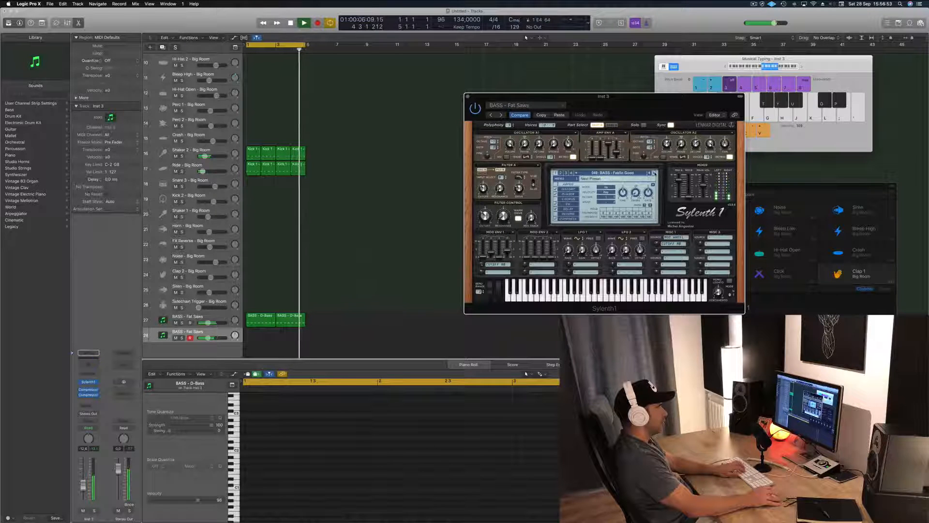
{"action": "key", "text": "semicolon"}
{"action": "left_click", "coordinate": [654, 172]}
{"action": "left_click", "coordinate": [649, 172]}
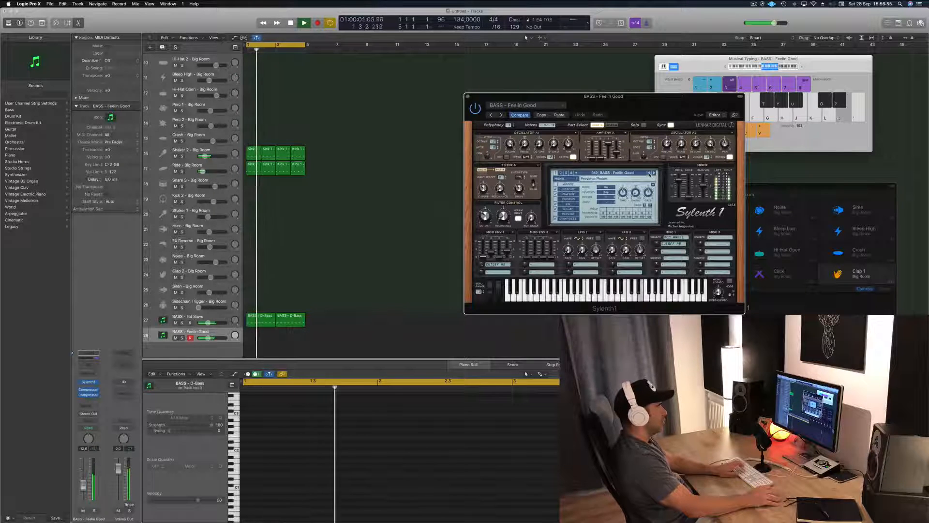
{"action": "left_click", "coordinate": [650, 173]}
{"action": "left_click", "coordinate": [650, 173]}
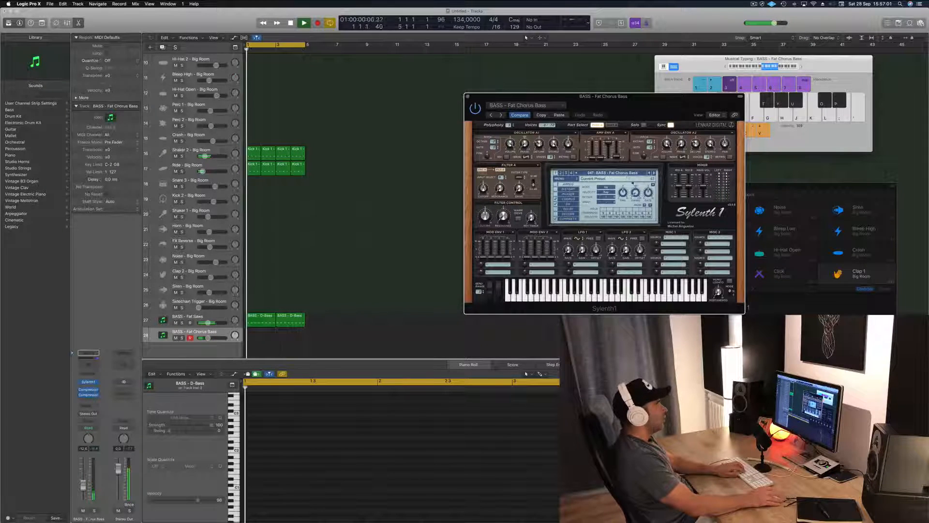
Step: Load the PAD - Anjuna Pad preset from the Sylenth1 preset list on the duplicated track
{"action": "left_click", "coordinate": [625, 173]}
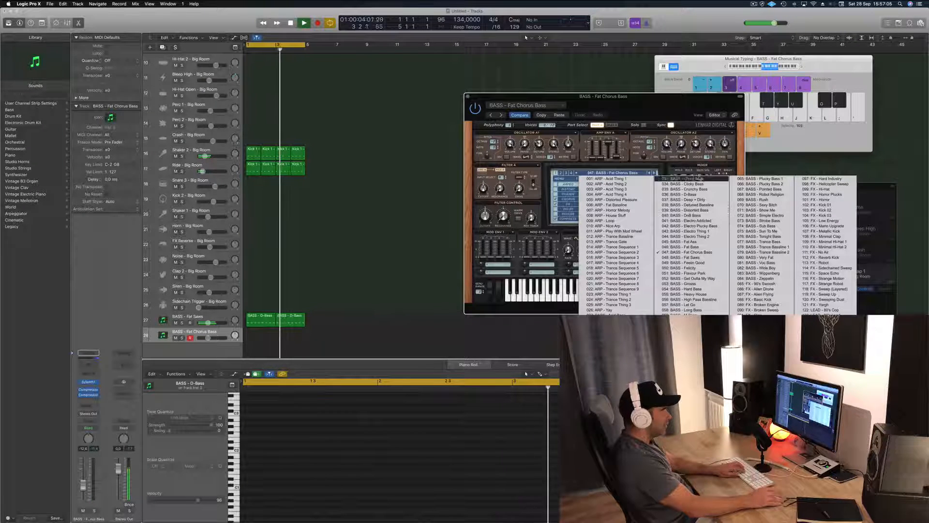
{"action": "left_click", "coordinate": [654, 173]}
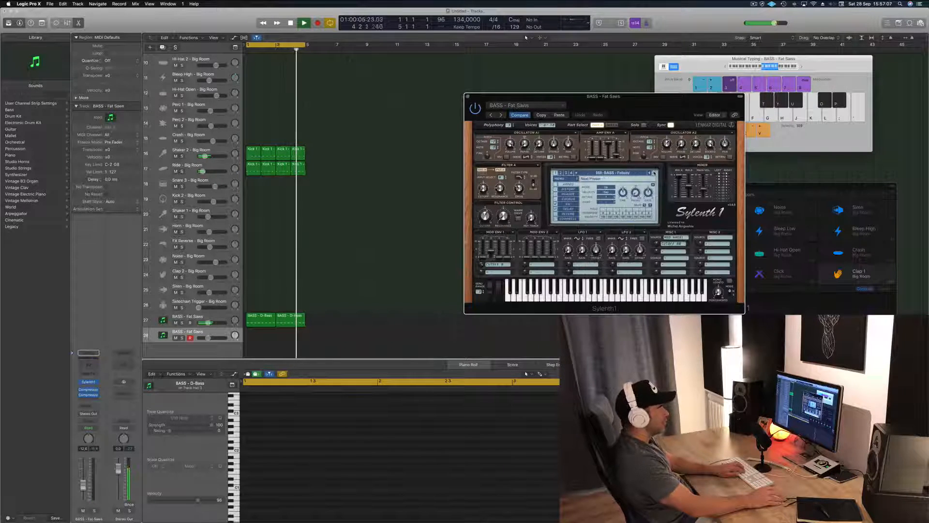
{"action": "left_click", "coordinate": [561, 173]}
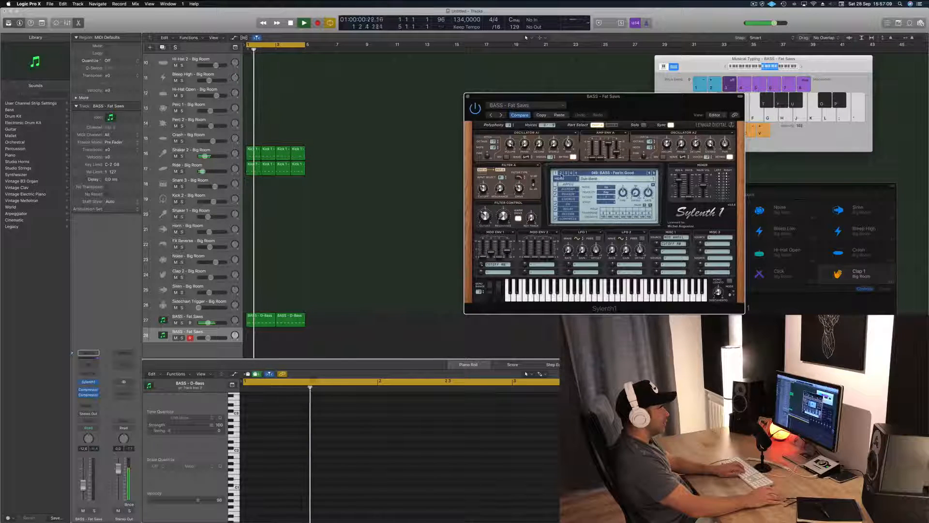
{"action": "left_click", "coordinate": [580, 172]}
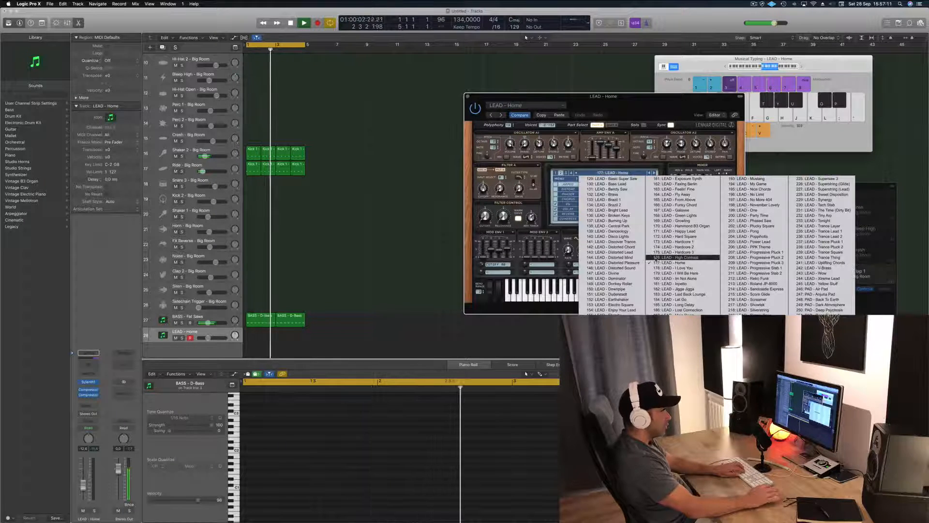
{"action": "left_click", "coordinate": [822, 293]}
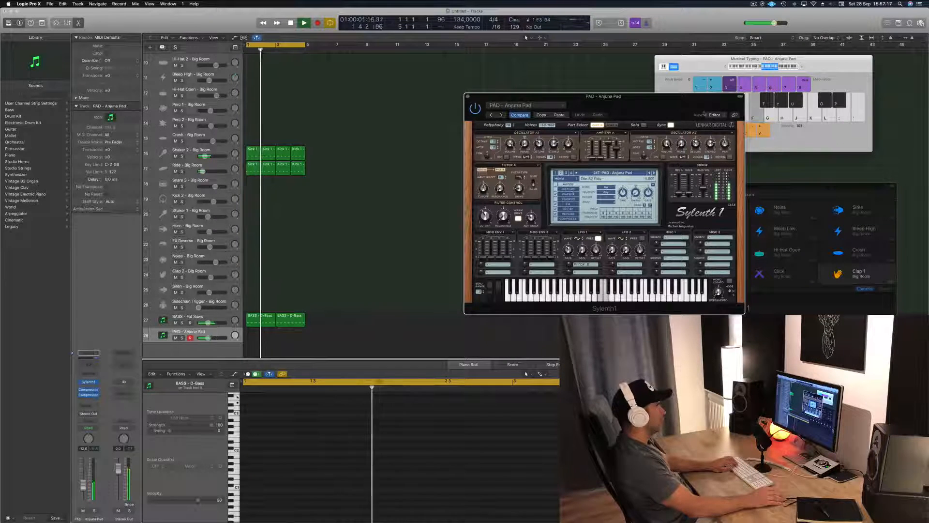
Step: Shift the Musical Typing keyboard to a lower octave range and rehearse a pad line over the loop
{"action": "left_click", "coordinate": [758, 68]}
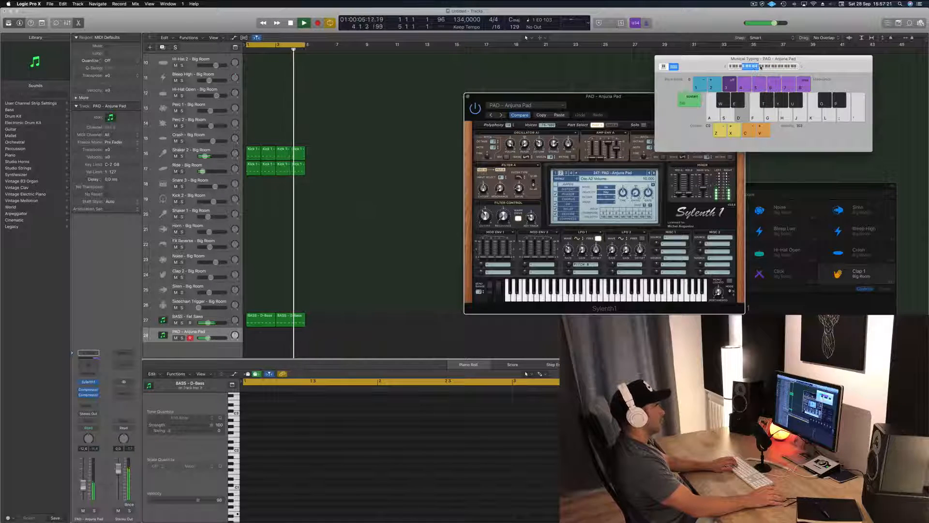
{"action": "left_click", "coordinate": [754, 68]}
{"action": "key", "text": "g"}
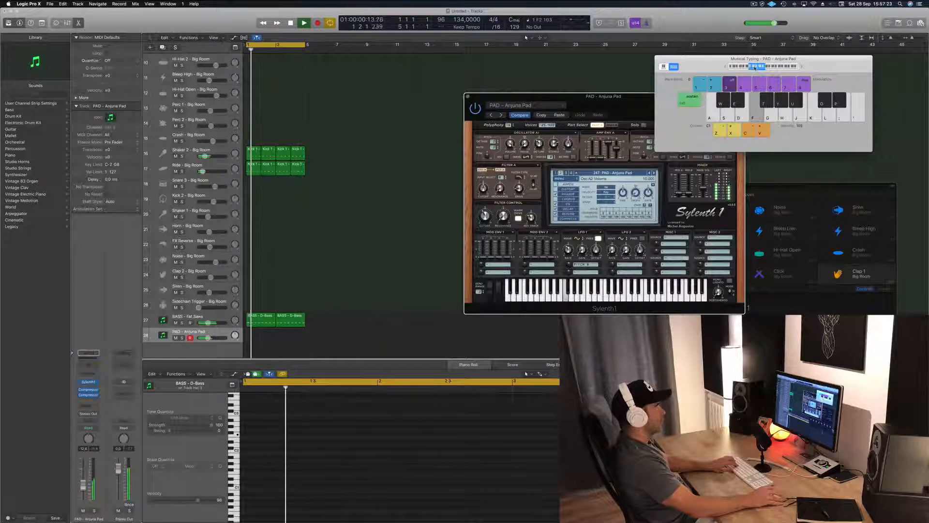
{"action": "key", "text": "k"}
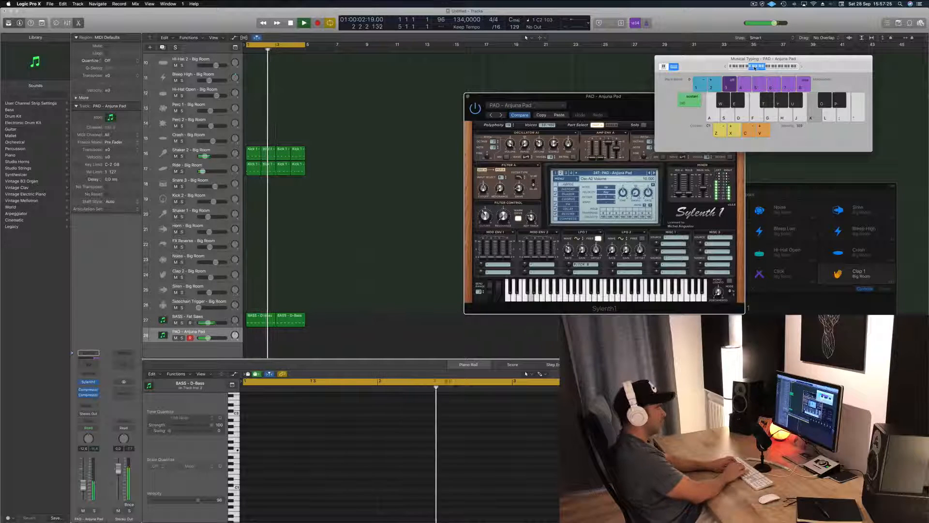
{"action": "key", "text": "j"}
{"action": "key", "text": "h"}
{"action": "key", "text": "semicolon"}
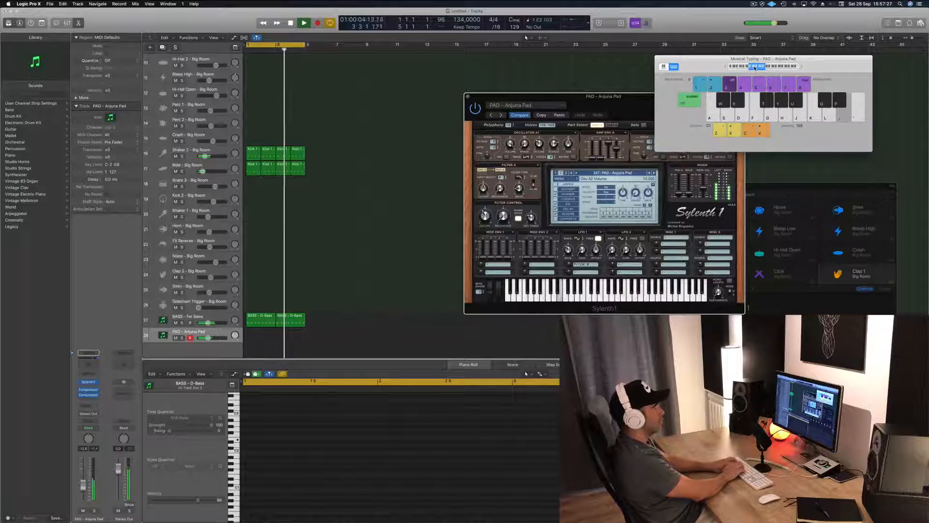
{"action": "key", "text": "apostrophe"}
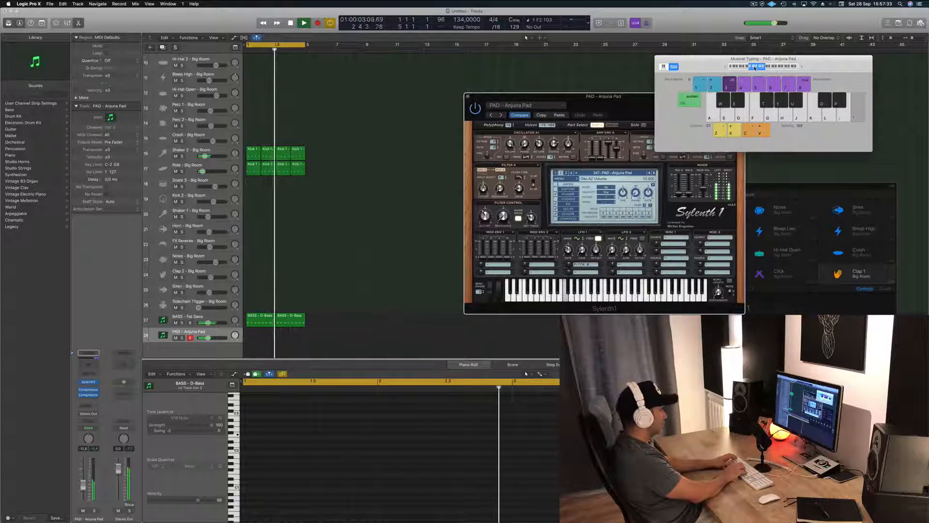
Step: Record a pad line of long notes across the four-bar cycle on the Anjuna Pad track and stop
{"action": "key", "text": "r"}
{"action": "key", "text": "apostrophe"}
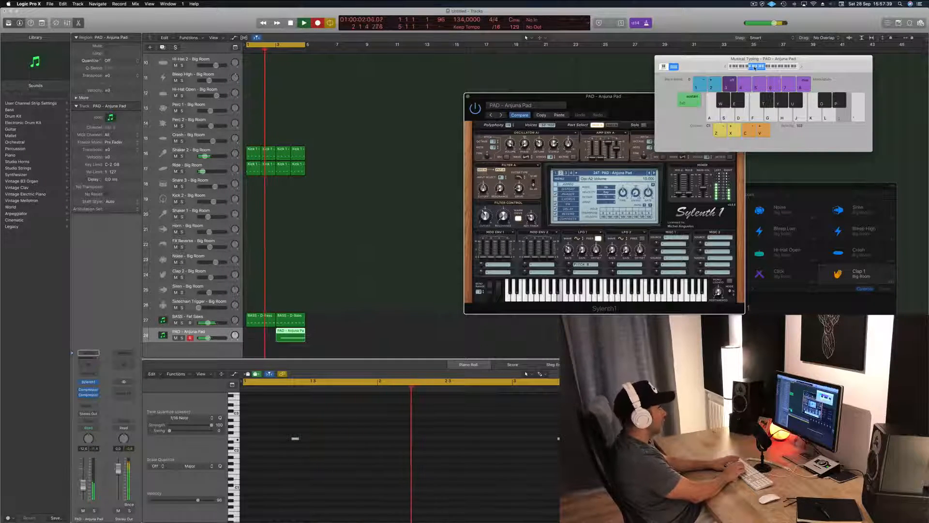
{"action": "key", "text": "apostrophe"}
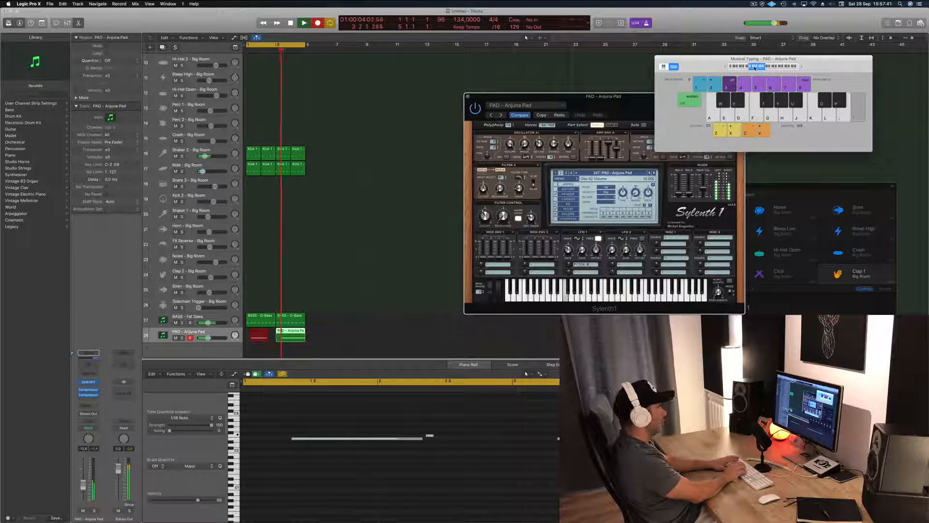
{"action": "key", "text": "apostrophe"}
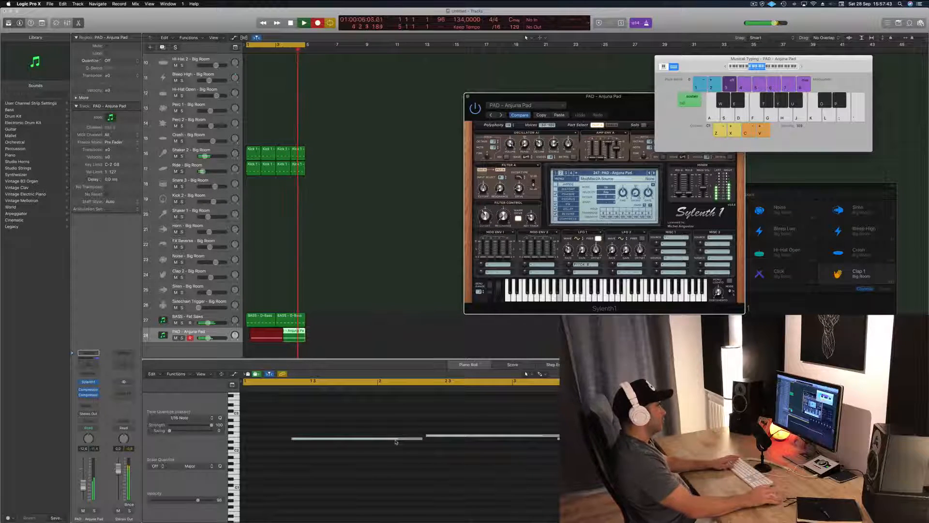
{"action": "left_click_drag", "start_coordinate": [600, 95], "coordinate": [693, 124]}
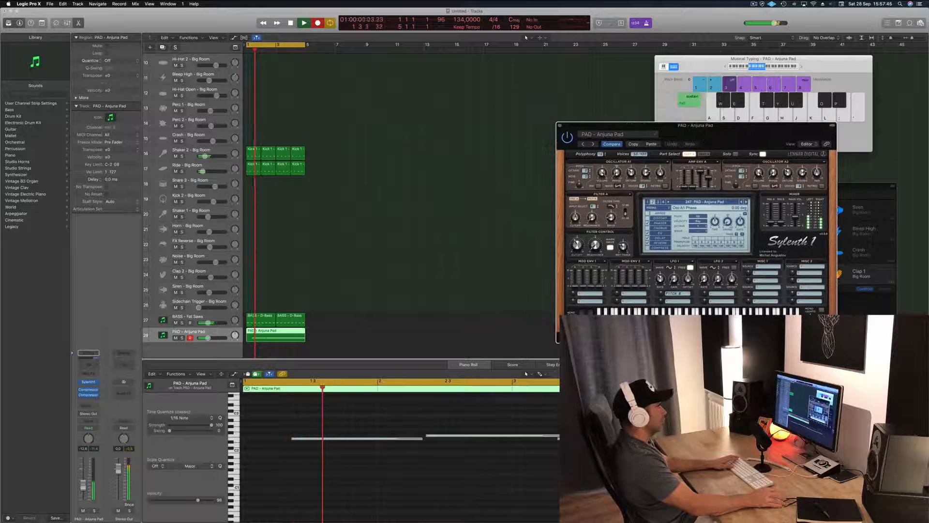
{"action": "key", "text": "space"}
Step: Move all four recorded pad notes earlier in the Piano Roll so the first one starts at bar 1
{"action": "left_click", "coordinate": [395, 456]}
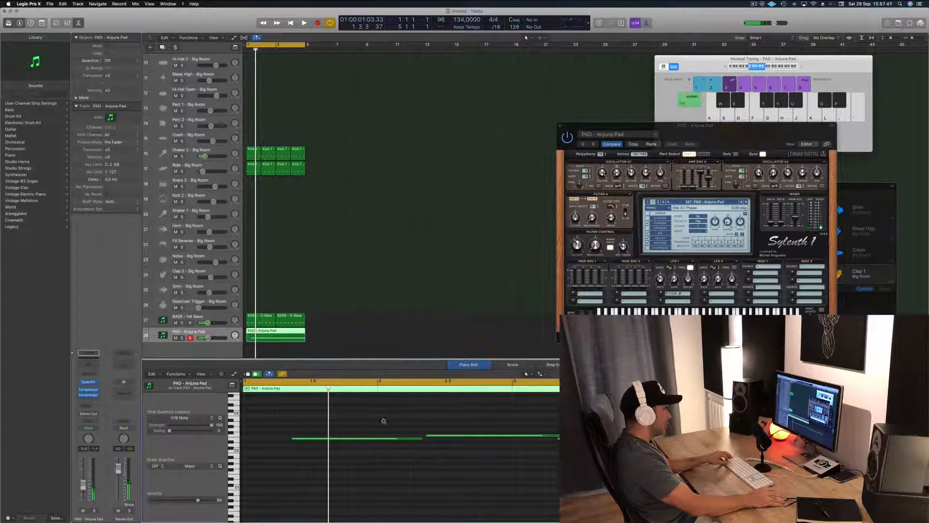
{"action": "scroll", "coordinate": [383, 421], "scroll_direction": "left", "scroll_amount": 3}
{"action": "left_click_drag", "start_coordinate": [357, 418], "coordinate": [605, 460]}
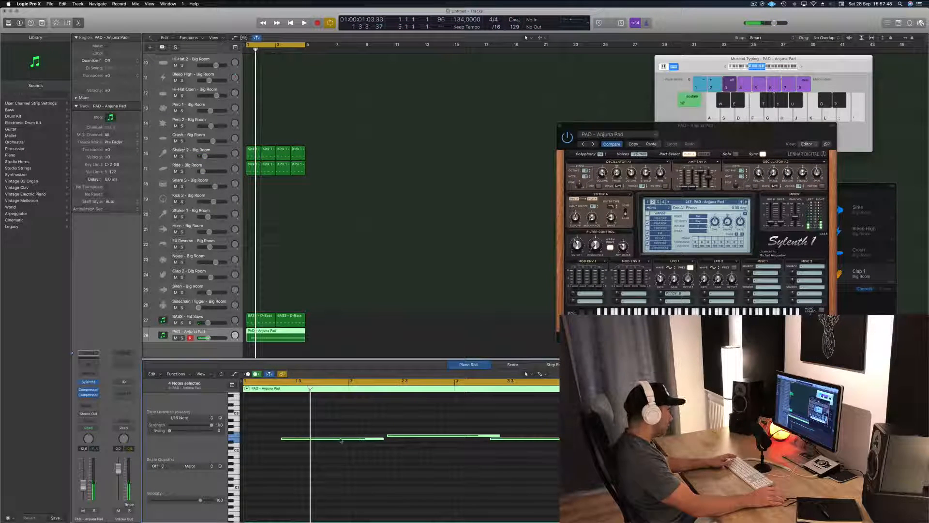
{"action": "left_click_drag", "start_coordinate": [341, 440], "coordinate": [303, 440]}
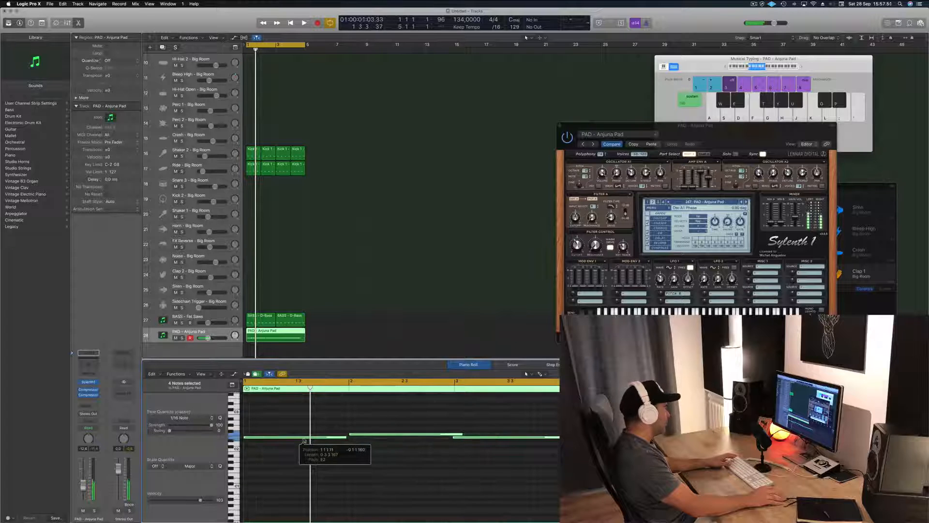
Step: Fit the first two pad notes to one bar each and replace the notes from bar 3 with copies of them
{"action": "left_click_drag", "start_coordinate": [506, 404], "coordinate": [592, 449]}
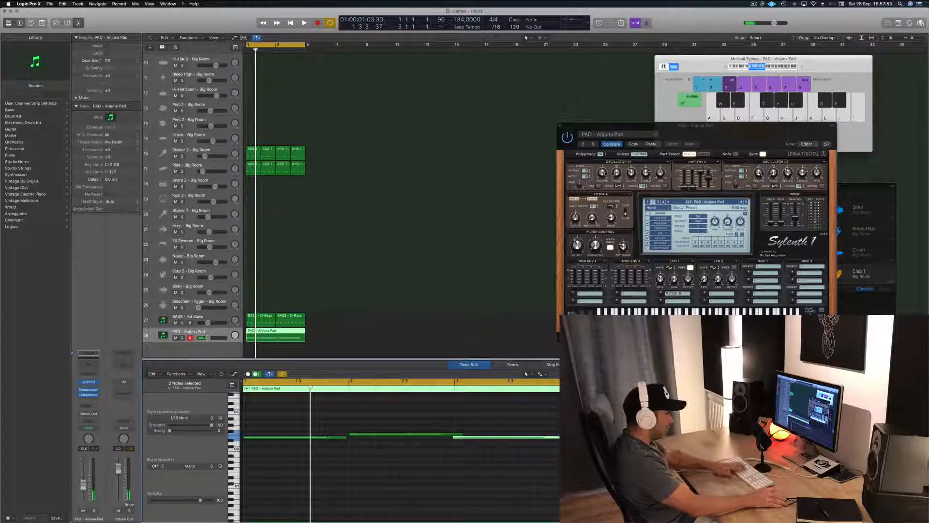
{"action": "left_click_drag", "start_coordinate": [397, 417], "coordinate": [318, 464]}
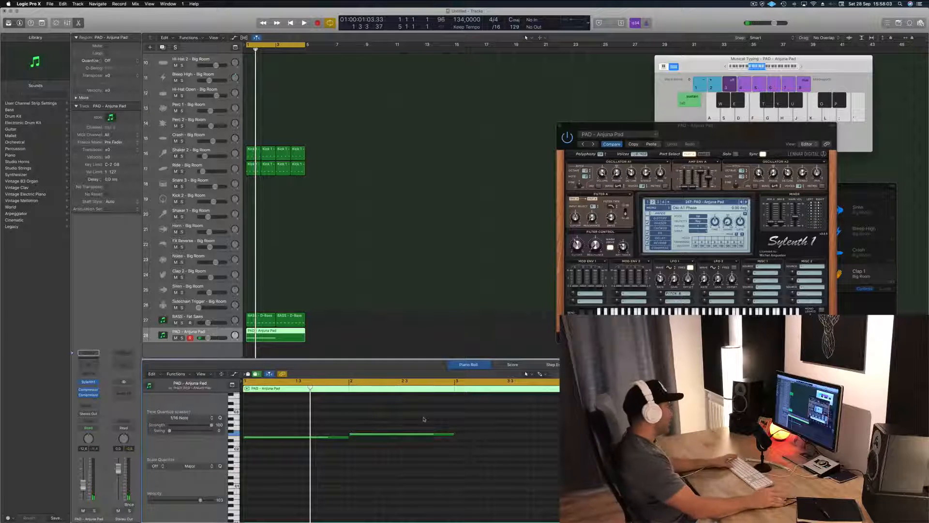
{"action": "key", "text": "space"}
{"action": "left_click_drag", "start_coordinate": [522, 413], "coordinate": [534, 442]}
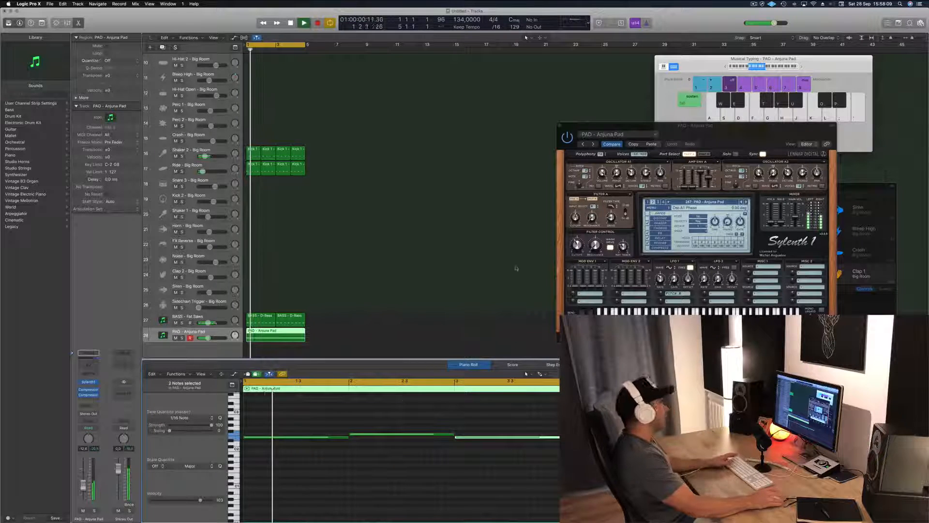
Step: Add copies of all four pad notes one octave higher in the Anjuna Pad region and play the loop
{"action": "left_click_drag", "start_coordinate": [760, 136], "coordinate": [651, 72]}
{"action": "scroll", "coordinate": [290, 433], "scroll_direction": "down", "scroll_amount": 3}
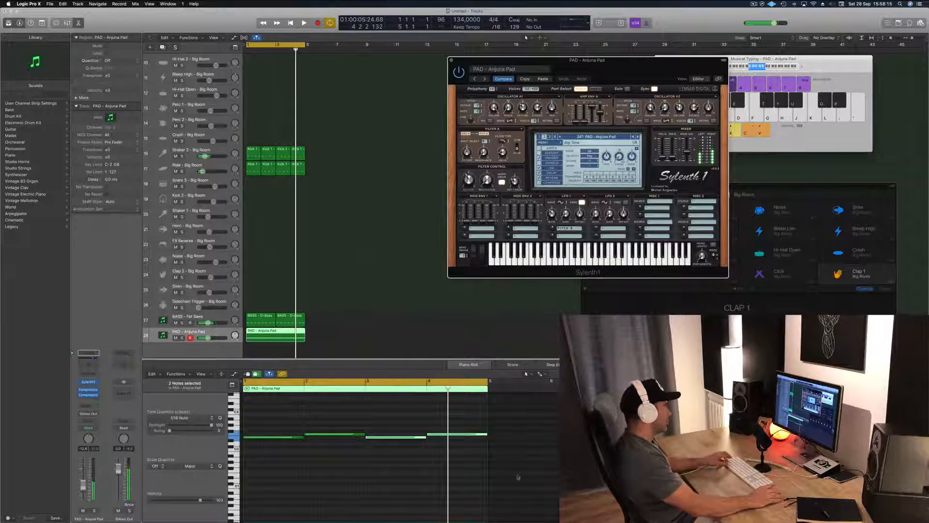
{"action": "left_click_drag", "start_coordinate": [518, 477], "coordinate": [271, 401]}
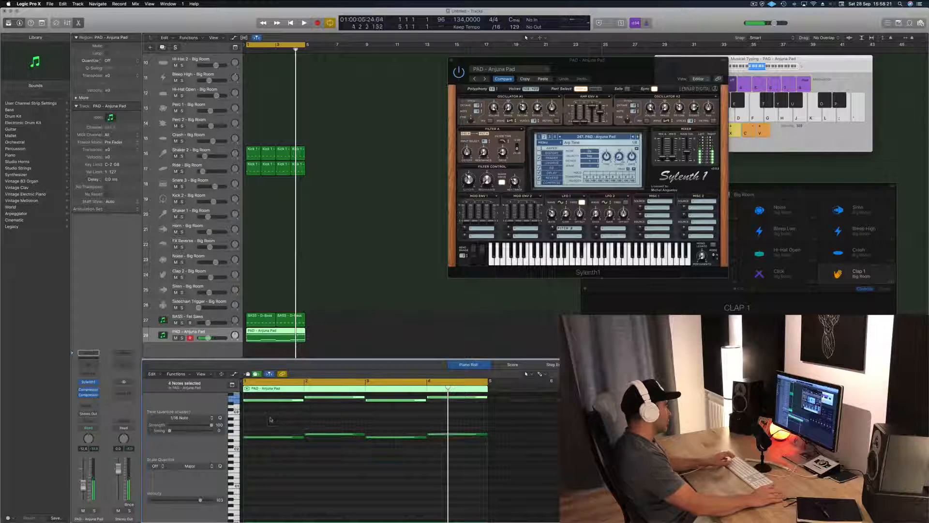
{"action": "key", "text": "space"}
Step: Lower the filter control cutoff of the Anjuna Pad synth, raise the track's volume to -11.2 dB and close the synth
{"action": "left_click_drag", "start_coordinate": [616, 70], "coordinate": [596, 142]}
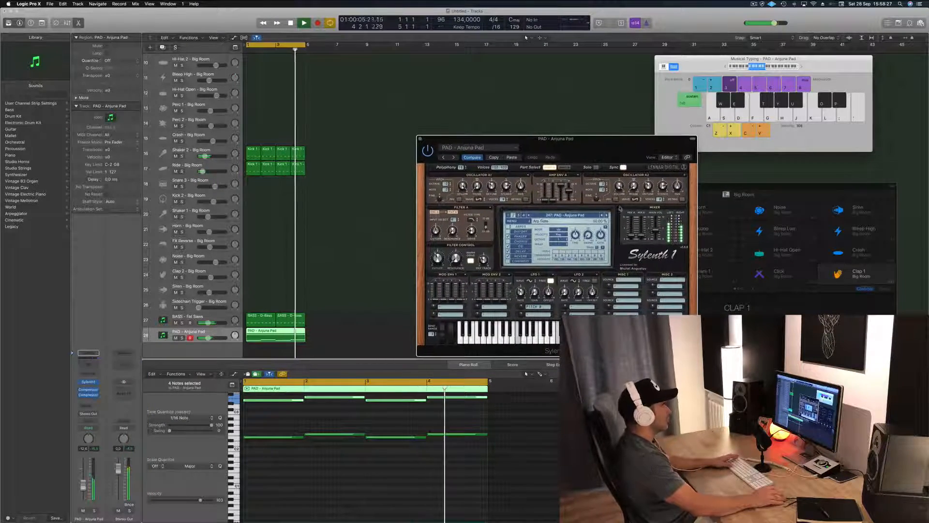
{"action": "mouse_move", "coordinate": [437, 258]}
{"action": "left_mouse_down"}
{"action": "mouse_move", "coordinate": [441, 246]}
{"action": "mouse_move", "coordinate": [438, 274]}
{"action": "mouse_move", "coordinate": [437, 265]}
{"action": "left_mouse_up"}
{"action": "left_click_drag", "start_coordinate": [84, 488], "coordinate": [84, 485]}
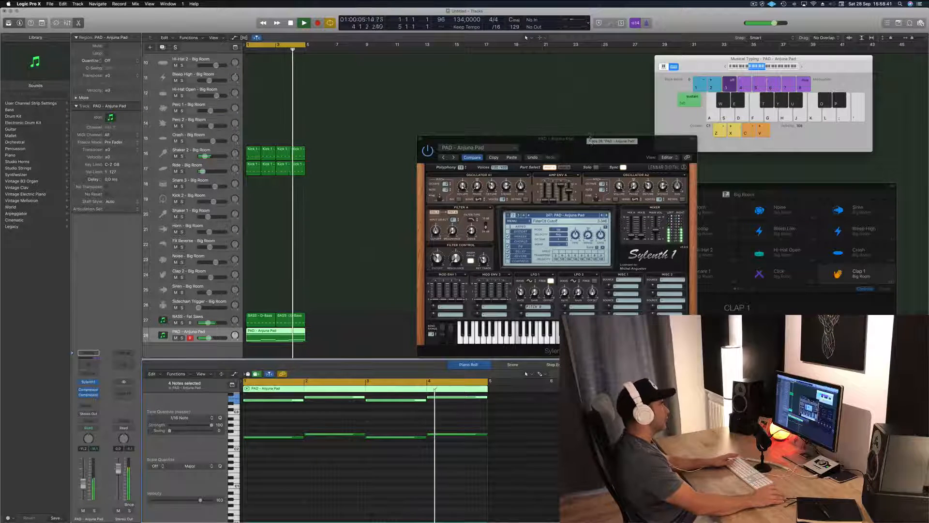
{"action": "left_click_drag", "start_coordinate": [421, 138], "coordinate": [387, 145]}
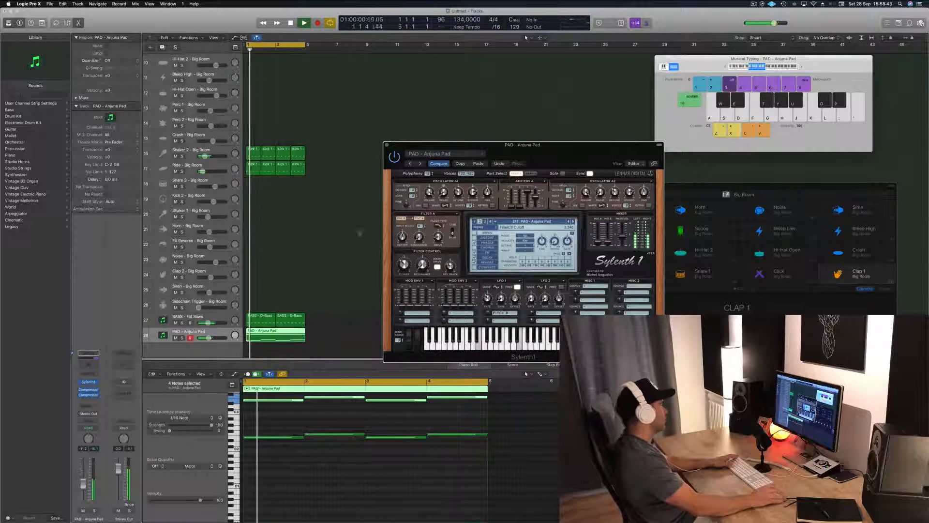
{"action": "left_click", "coordinate": [386, 144]}
{"action": "left_click", "coordinate": [428, 249]}
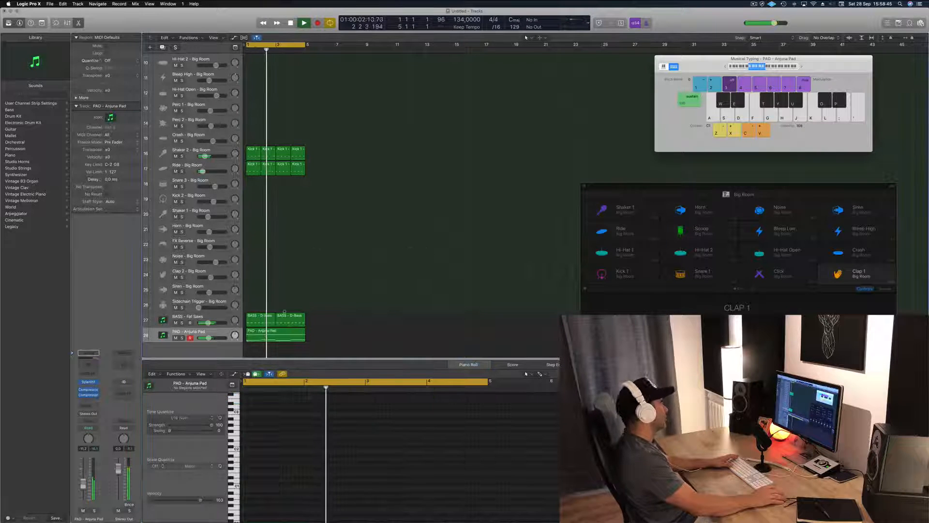
Step: Duplicate the Anjuna Pad track with its settings and copy the pad region onto the new track
{"action": "left_click", "coordinate": [223, 335]}
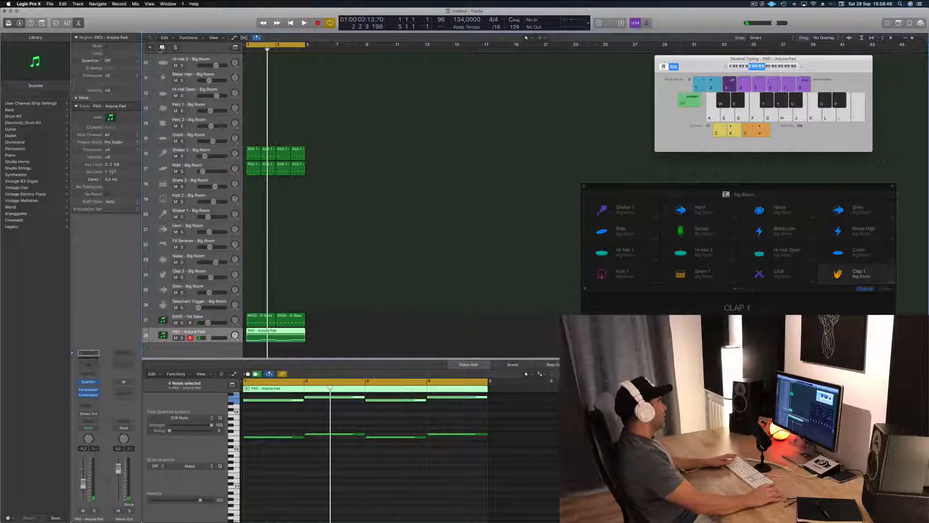
{"action": "key", "text": "super+d"}
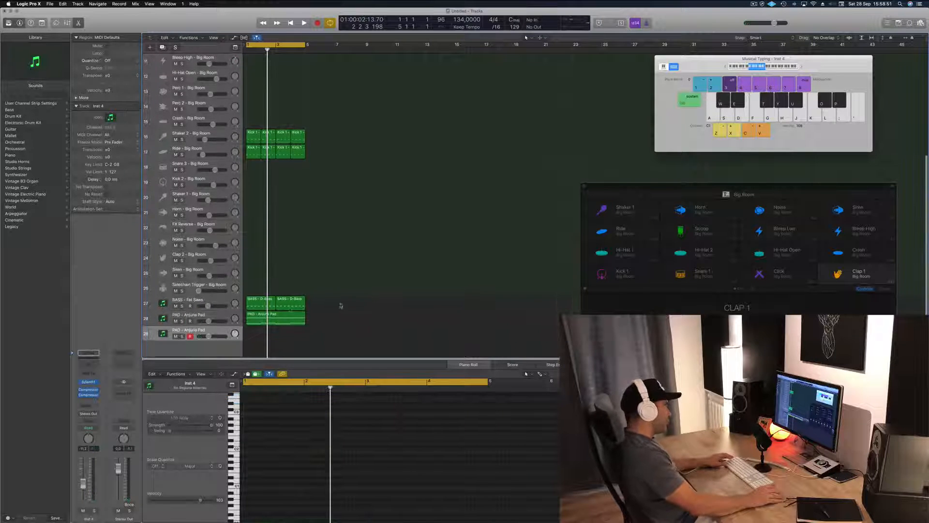
{"action": "left_click_drag", "start_coordinate": [273, 318], "coordinate": [271, 337]}
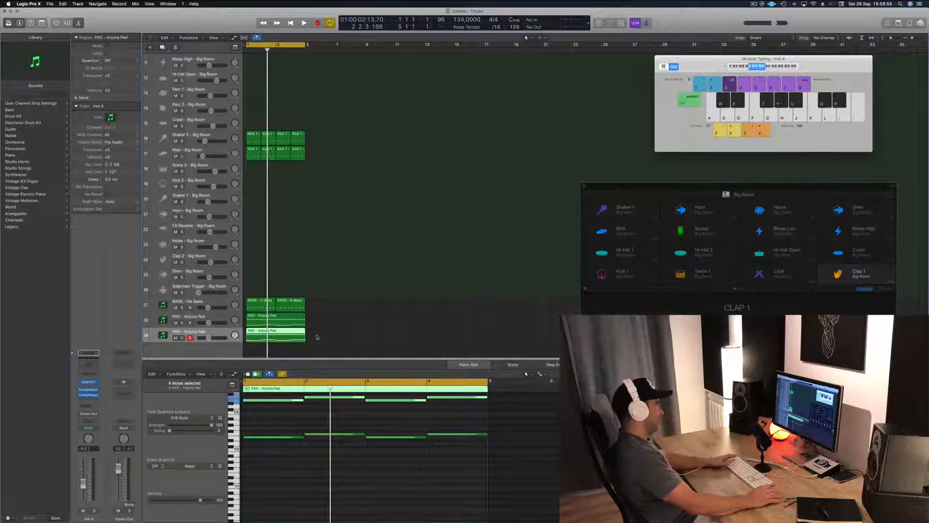
Step: Shorten all eight notes in the copied region to short stabs and shift them half a bar later, to beat 3 of each bar
{"action": "scroll", "coordinate": [295, 431], "scroll_direction": "up", "scroll_amount": 2}
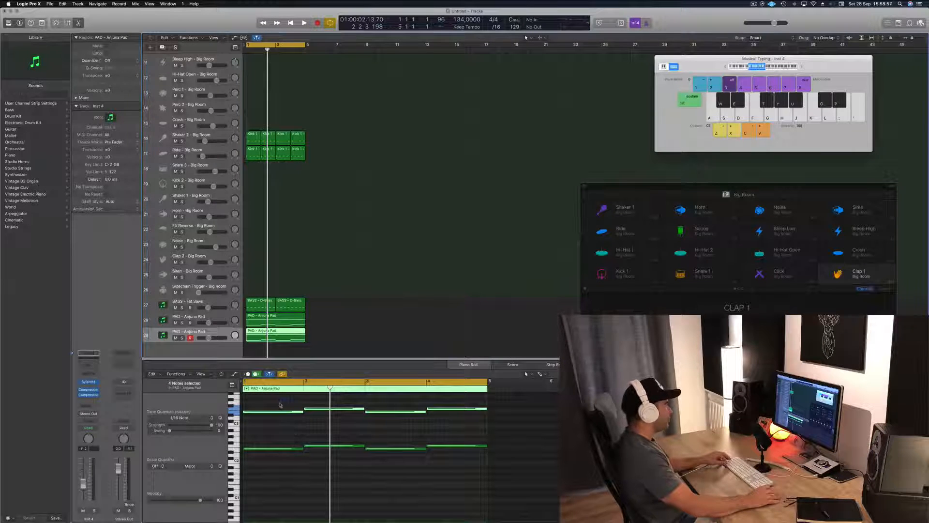
{"action": "key", "text": "super+a"}
{"action": "left_click_drag", "start_coordinate": [487, 410], "coordinate": [443, 412]}
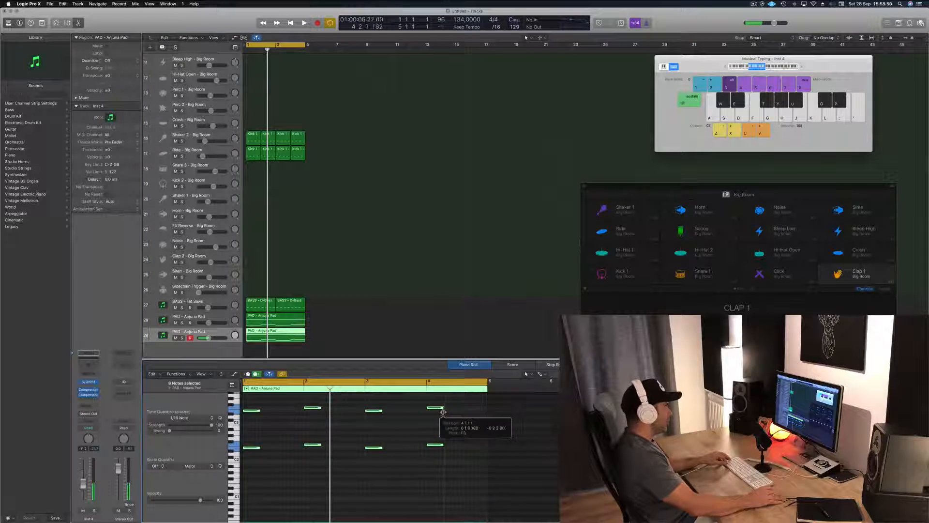
{"action": "left_click_drag", "start_coordinate": [250, 412], "coordinate": [279, 412]}
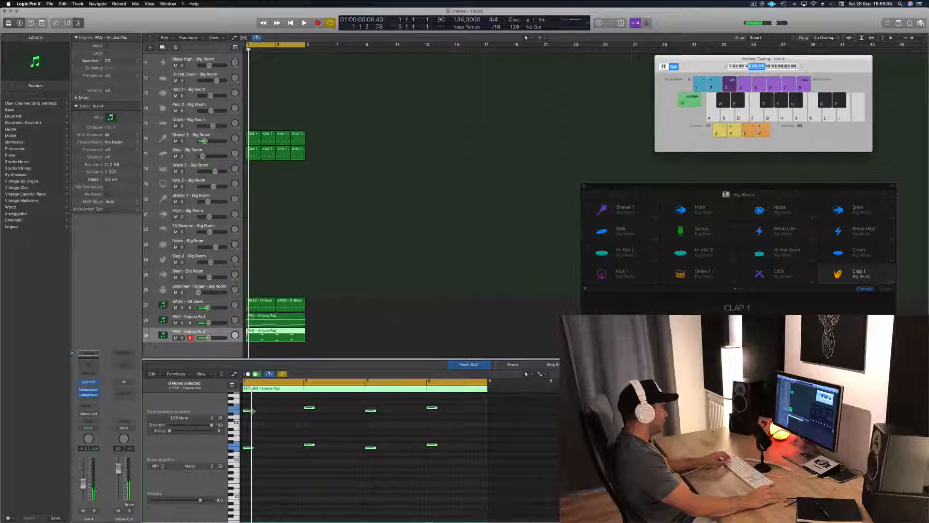
{"action": "left_click_drag", "start_coordinate": [250, 414], "coordinate": [279, 414]}
{"action": "key", "text": "space"}
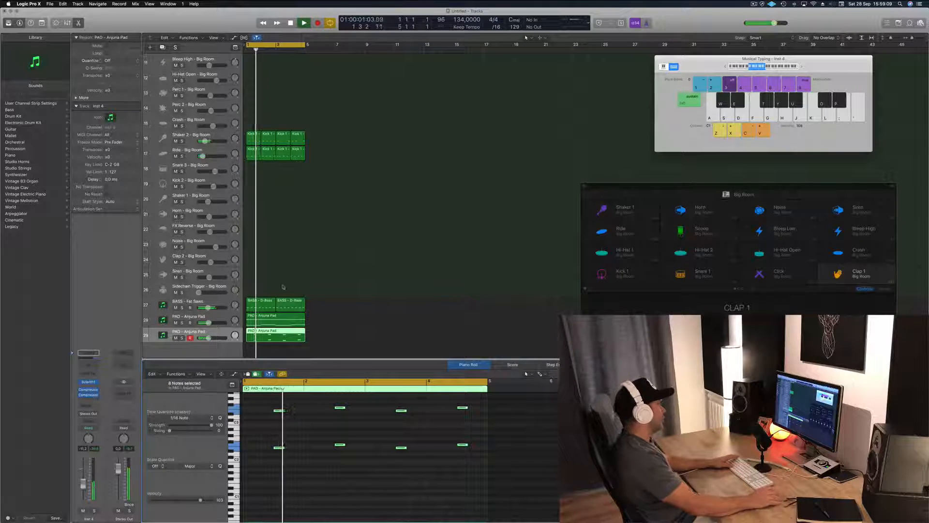
Step: Load the LEAD - Basic Super Saw preset in the duplicated track's Sylenth1 and lower that track's volume to -17.2 dB
{"action": "left_click", "coordinate": [218, 333]}
{"action": "key", "text": "space"}
{"action": "key", "text": "space"}
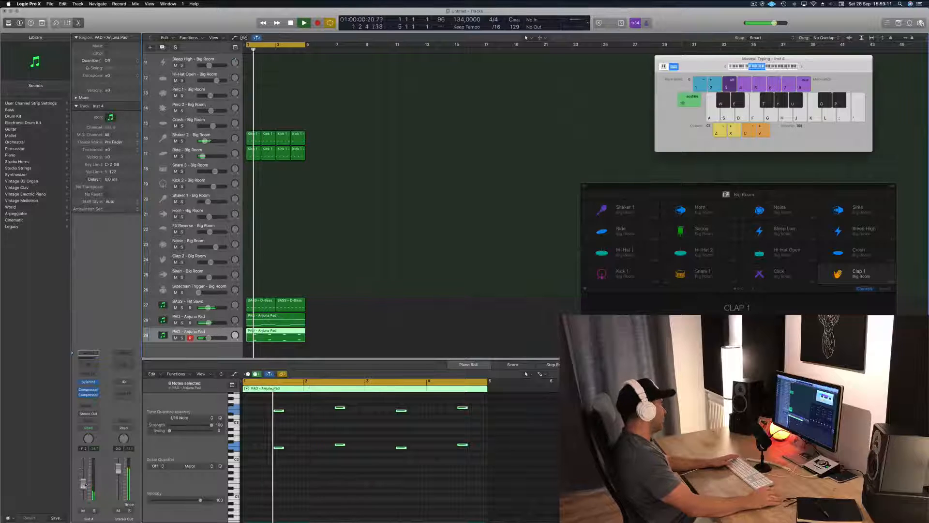
{"action": "left_click", "coordinate": [90, 383]}
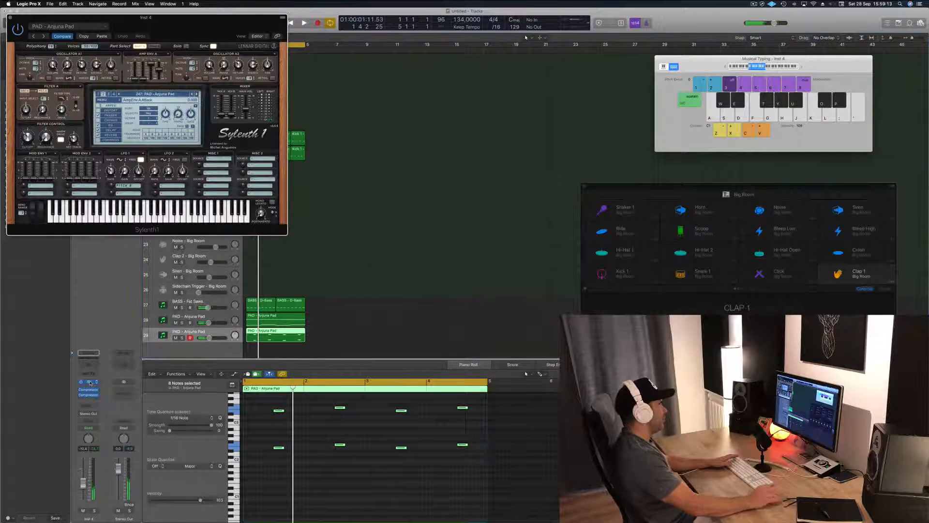
{"action": "left_click_drag", "start_coordinate": [220, 24], "coordinate": [776, 281]}
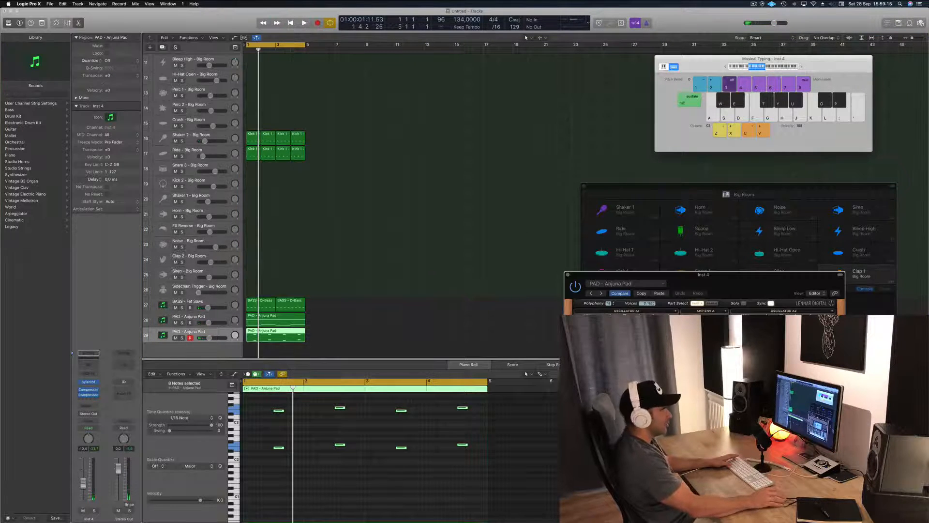
{"action": "left_click", "coordinate": [697, 382]}
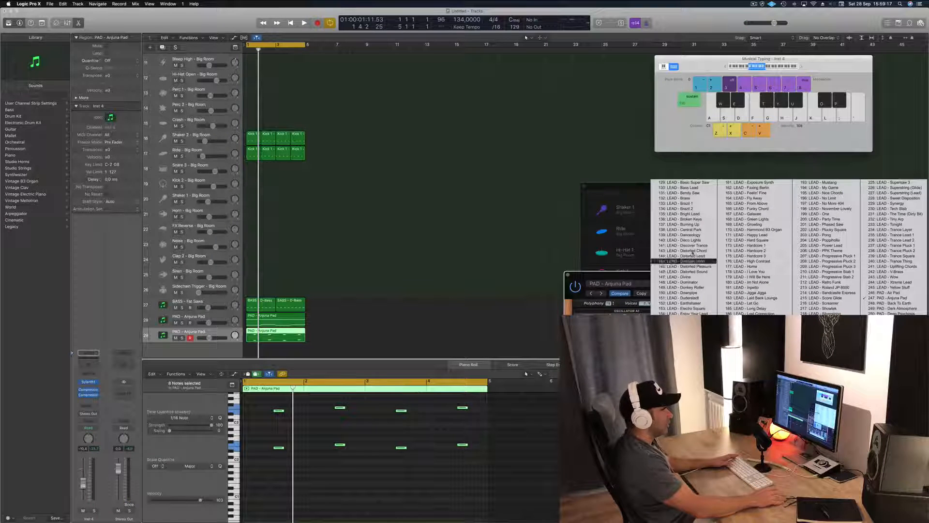
{"action": "left_click", "coordinate": [688, 182]}
{"action": "key", "text": "space"}
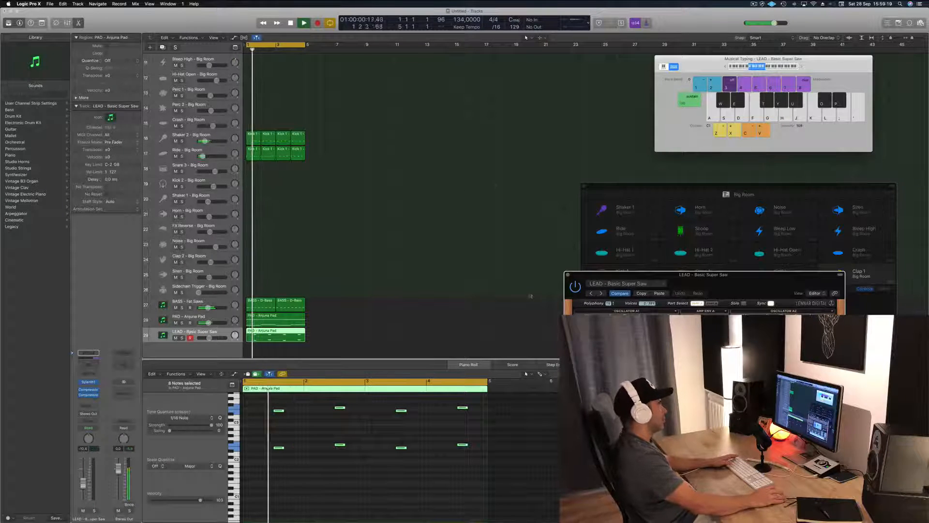
{"action": "left_click_drag", "start_coordinate": [800, 289], "coordinate": [577, 96]}
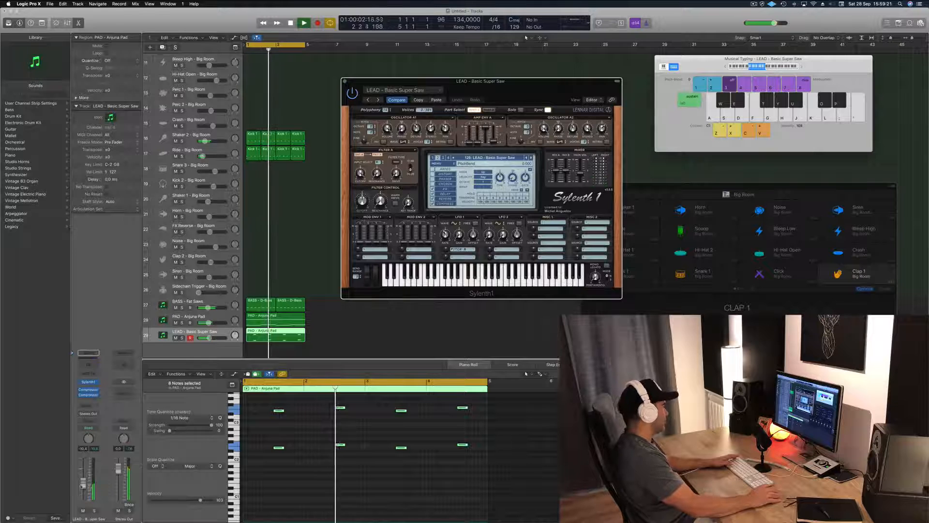
{"action": "left_click_drag", "start_coordinate": [84, 484], "coordinate": [83, 489]}
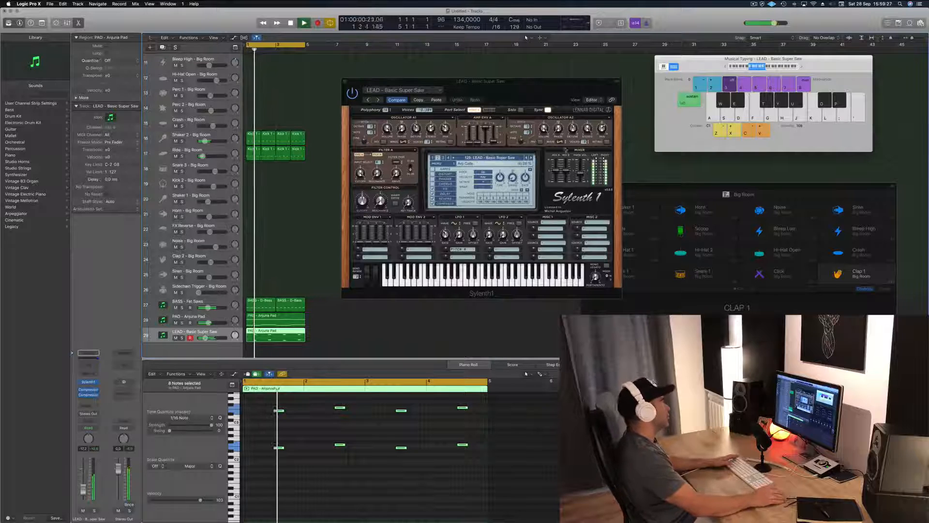
Step: Audition the following Sylenth1 lead presets over the loop and settle on LEAD - Broken Keys
{"action": "left_click", "coordinate": [532, 157]}
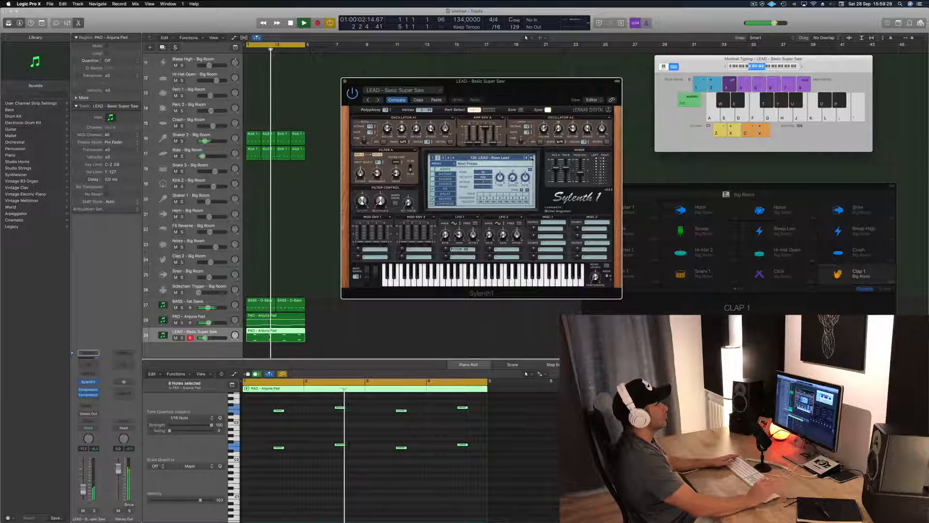
{"action": "left_click", "coordinate": [532, 157]}
{"action": "left_click", "coordinate": [532, 158]}
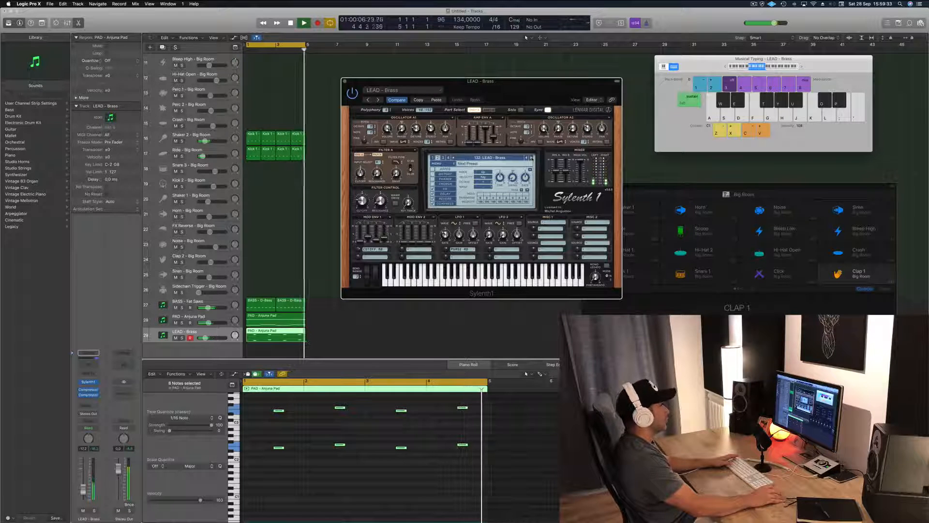
{"action": "left_click", "coordinate": [532, 158]}
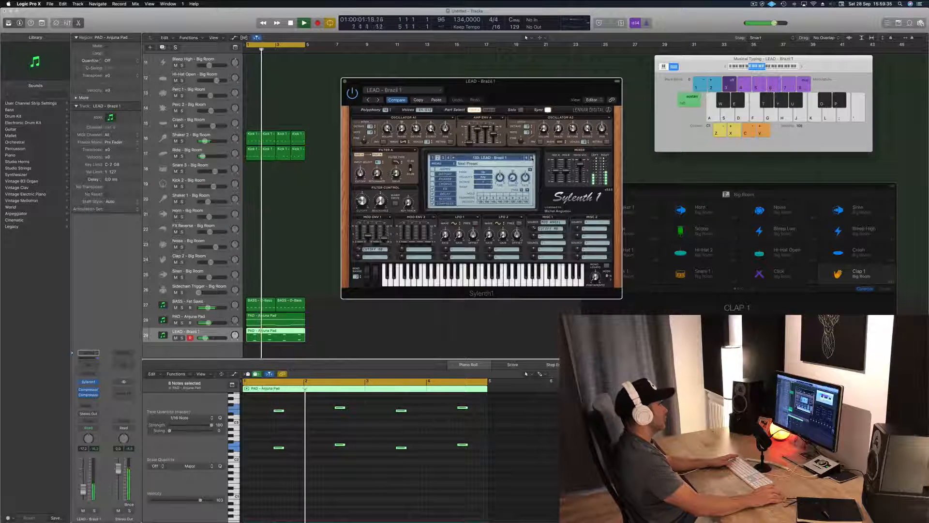
{"action": "left_click", "coordinate": [531, 158]}
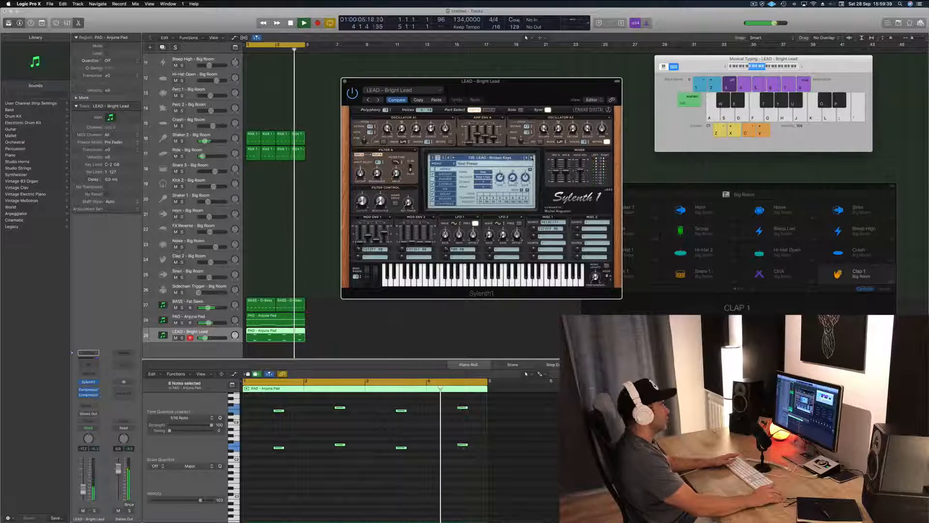
{"action": "left_click", "coordinate": [532, 158]}
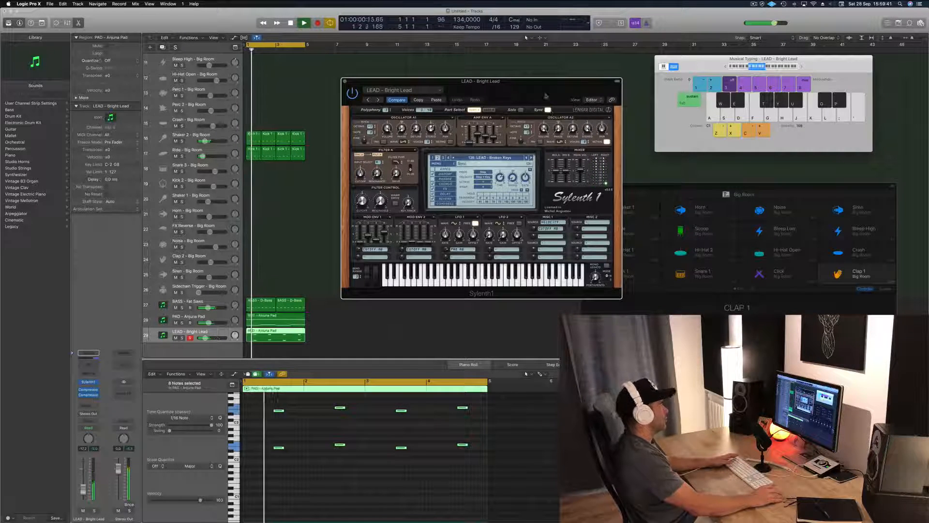
Step: Raise the Broken Keys lead track's volume slightly and close the Sylenth1 window
{"action": "left_click_drag", "start_coordinate": [479, 81], "coordinate": [561, 73]}
{"action": "left_click_drag", "start_coordinate": [205, 338], "coordinate": [206, 338]}
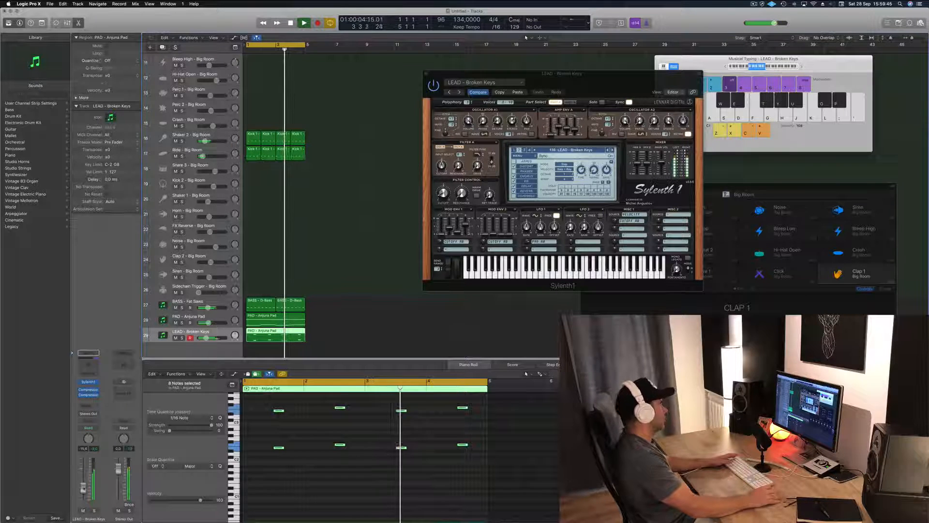
{"action": "left_click_drag", "start_coordinate": [428, 75], "coordinate": [383, 72]}
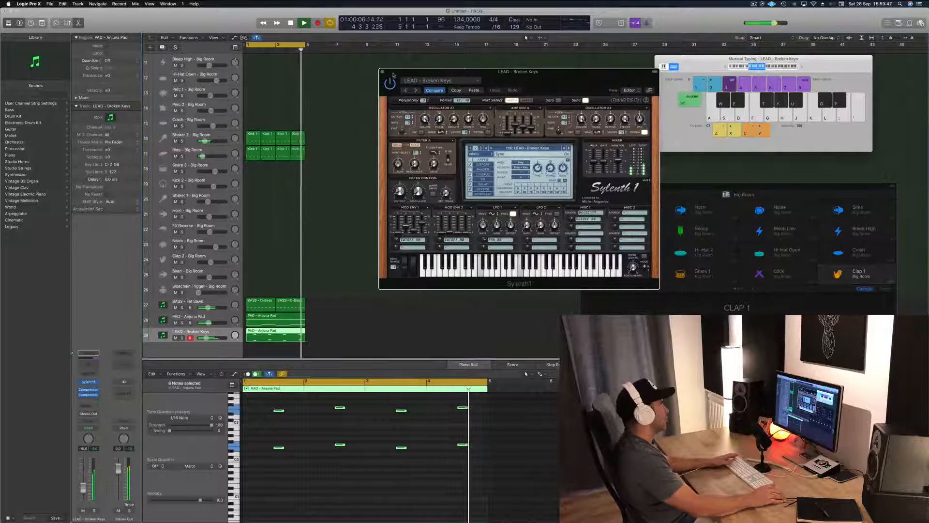
{"action": "left_click", "coordinate": [384, 72]}
Step: Select all regions and duplicate them twice in succession so the arrangement fills 16 bars
{"action": "scroll", "coordinate": [373, 172], "scroll_direction": "left", "scroll_amount": 1}
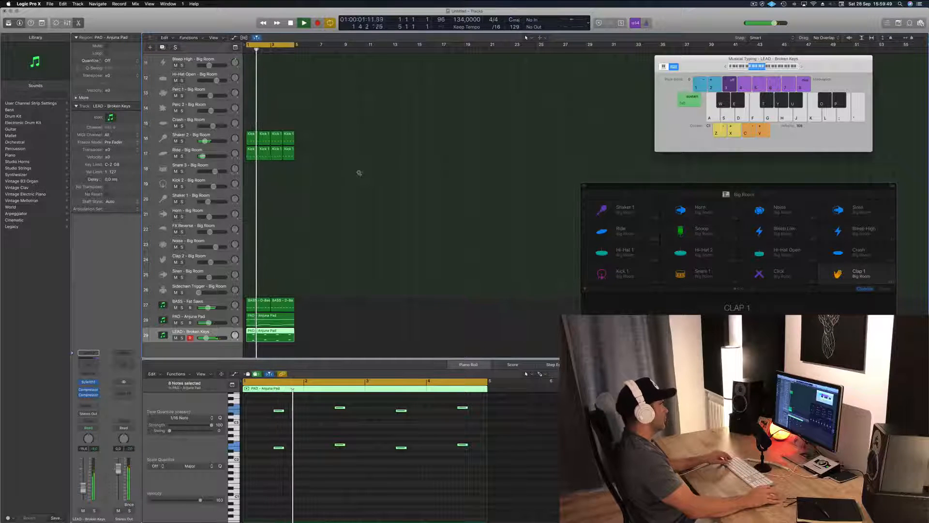
{"action": "scroll", "coordinate": [359, 173], "scroll_direction": "down", "scroll_amount": 2}
{"action": "scroll", "coordinate": [359, 172], "scroll_direction": "down", "scroll_amount": 2}
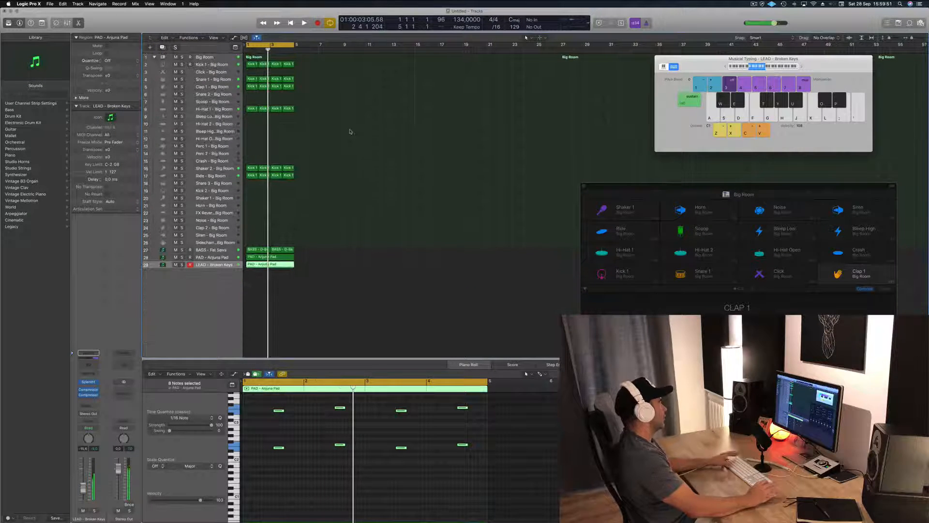
{"action": "key", "text": "super+a"}
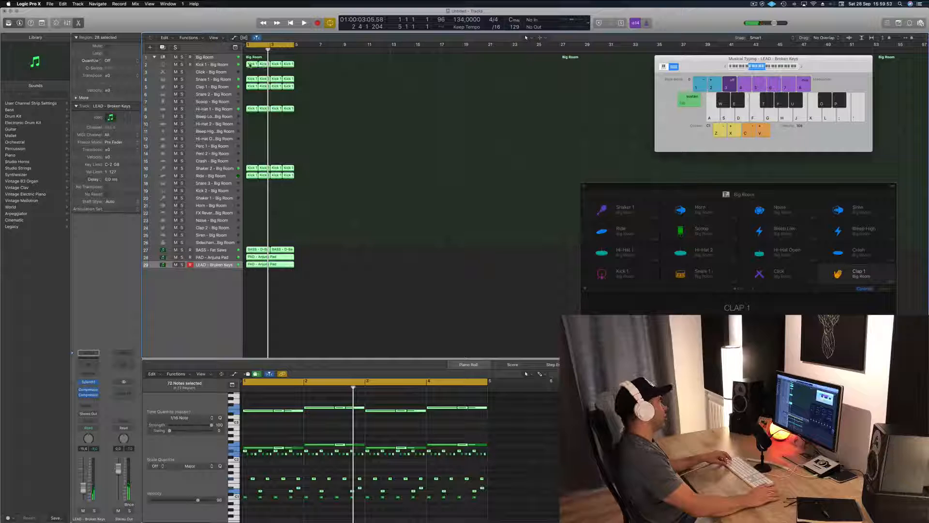
{"action": "left_click_drag", "start_coordinate": [250, 65], "coordinate": [301, 71]}
{"action": "left_click_drag", "start_coordinate": [368, 61], "coordinate": [247, 305]}
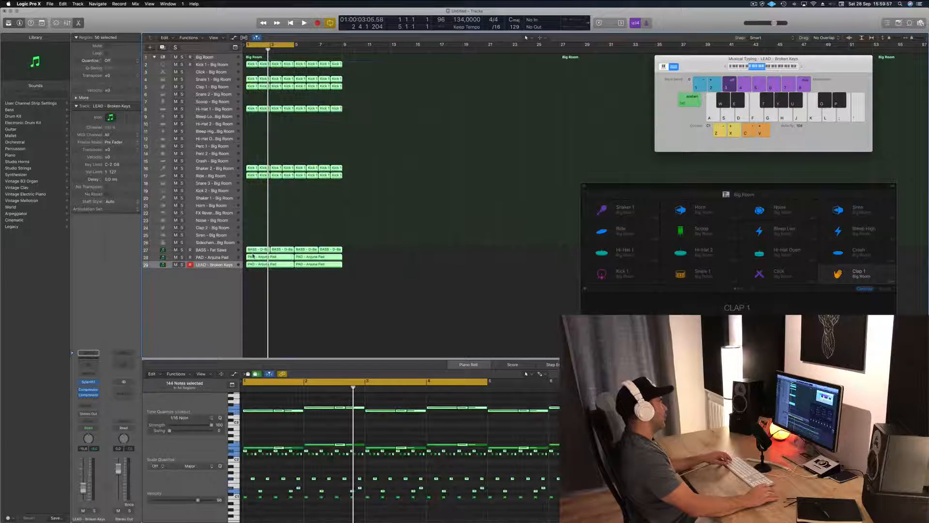
{"action": "left_click_drag", "start_coordinate": [299, 261], "coordinate": [349, 260]}
Step: Extend the cycle range to bar 17 so it covers the whole arrangement, and deselect the regions
{"action": "key", "text": "space"}
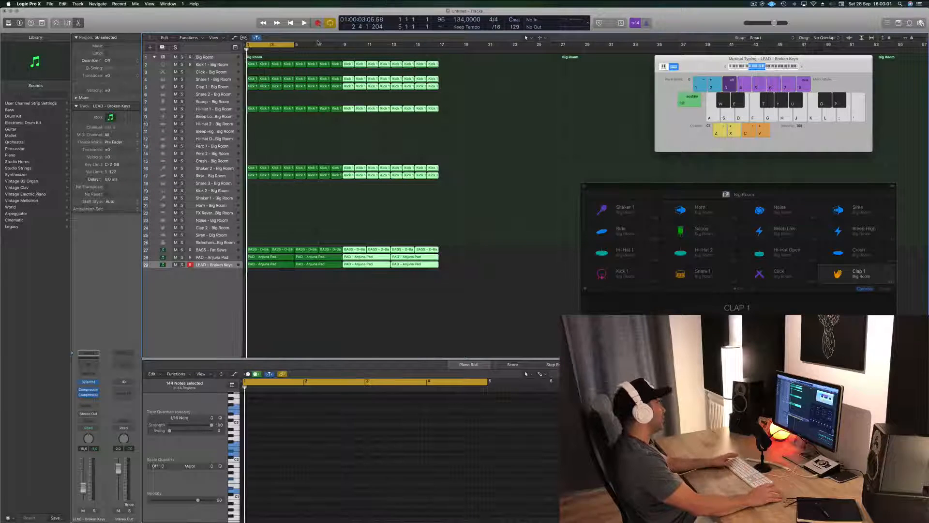
{"action": "left_click_drag", "start_coordinate": [293, 44], "coordinate": [438, 57]}
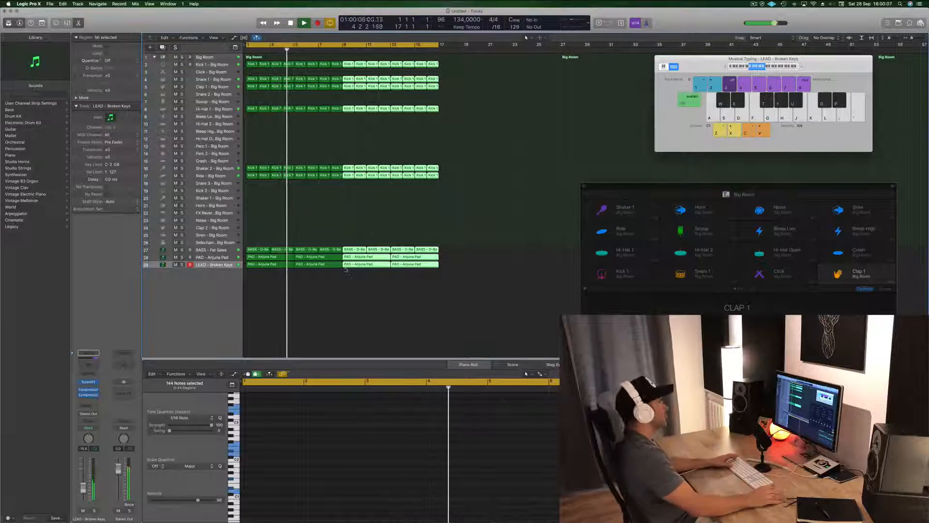
{"action": "left_click", "coordinate": [339, 307]}
Step: Duplicate the Broken Keys lead track as an empty track, enlarge its height and restart playback
{"action": "left_click", "coordinate": [217, 265]}
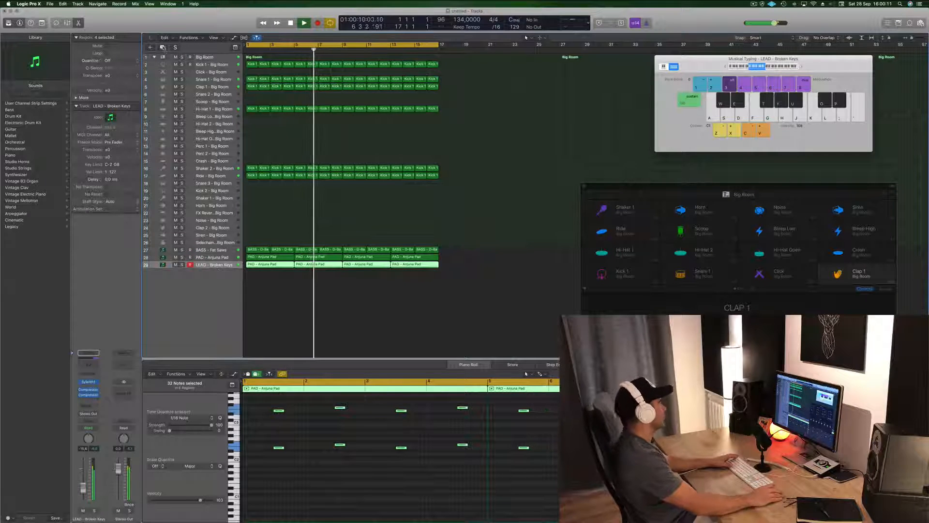
{"action": "double_click", "coordinate": [212, 306]}
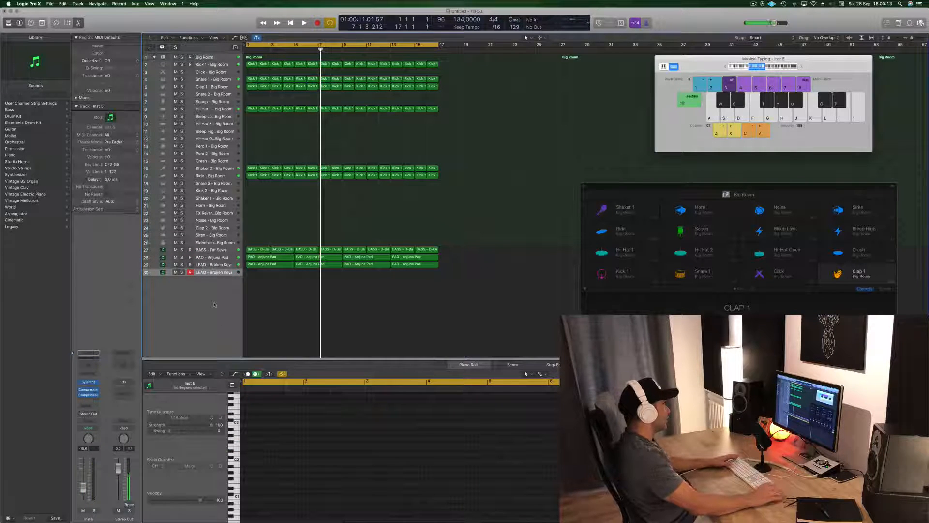
{"action": "key", "text": "space"}
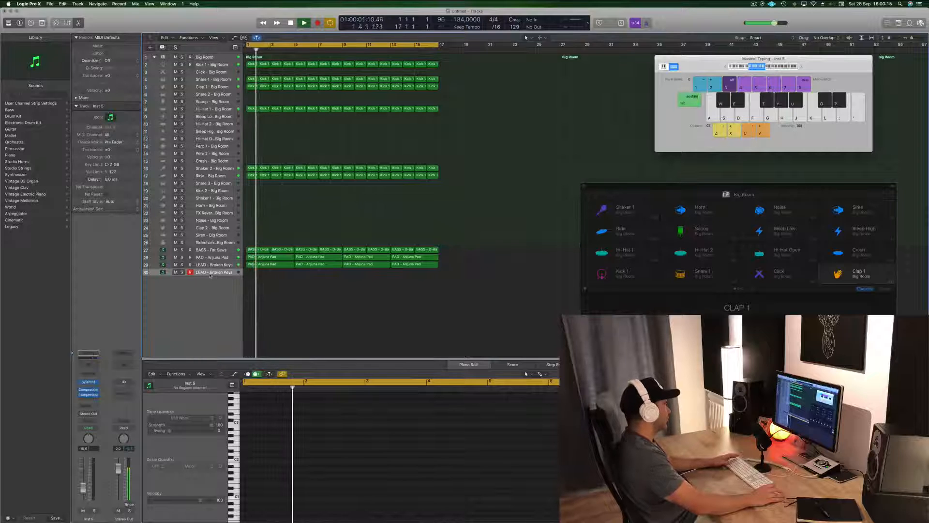
{"action": "left_click_drag", "start_coordinate": [207, 274], "coordinate": [207, 313]}
{"action": "key", "text": "space"}
{"action": "key", "text": "space"}
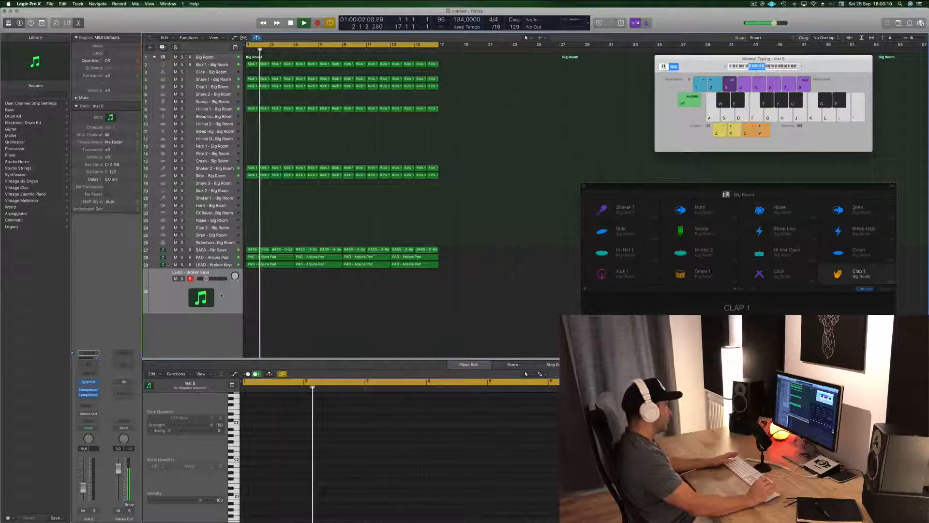
Step: Open Sylenth1 on the new lead track, try out notes over the loop and start recording a lead line
{"action": "left_click", "coordinate": [88, 382]}
{"action": "left_click_drag", "start_coordinate": [217, 21], "coordinate": [463, 68]}
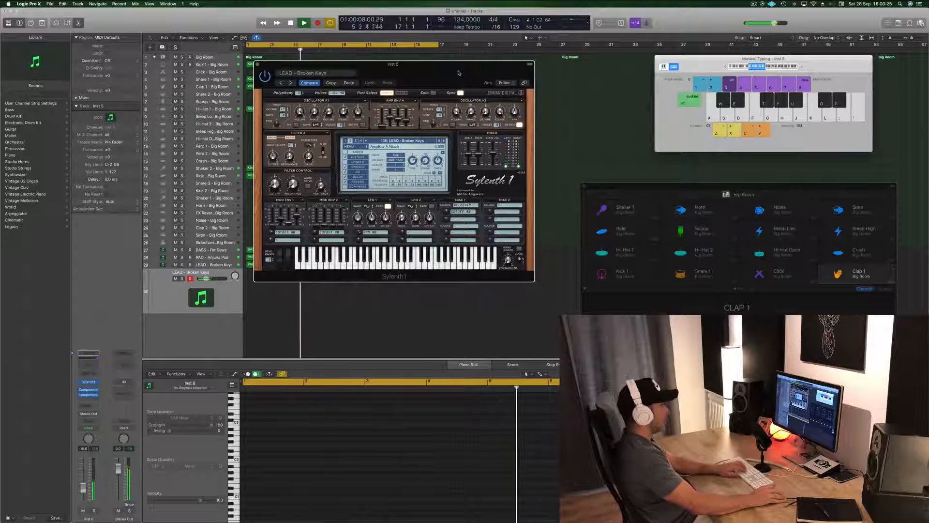
{"action": "key", "text": "semicolon"}
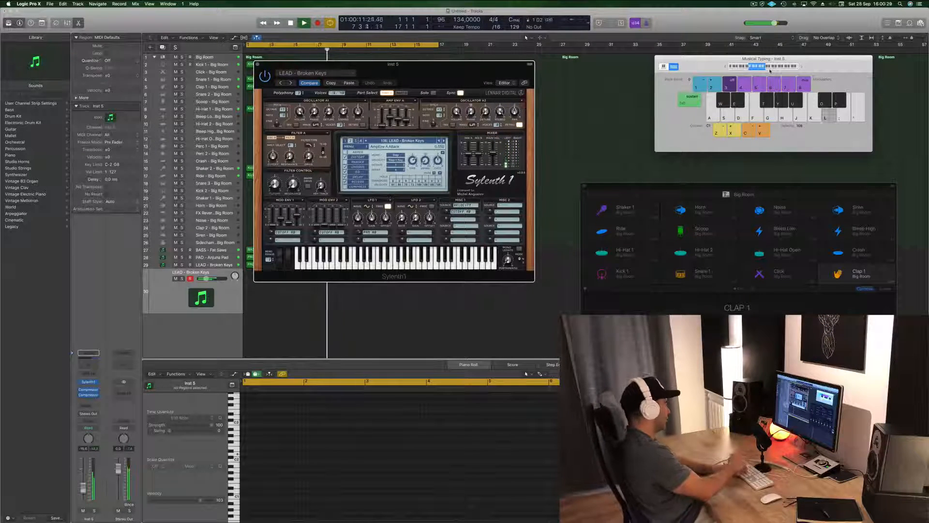
{"action": "key", "text": "r"}
{"action": "key", "text": "apostrophe"}
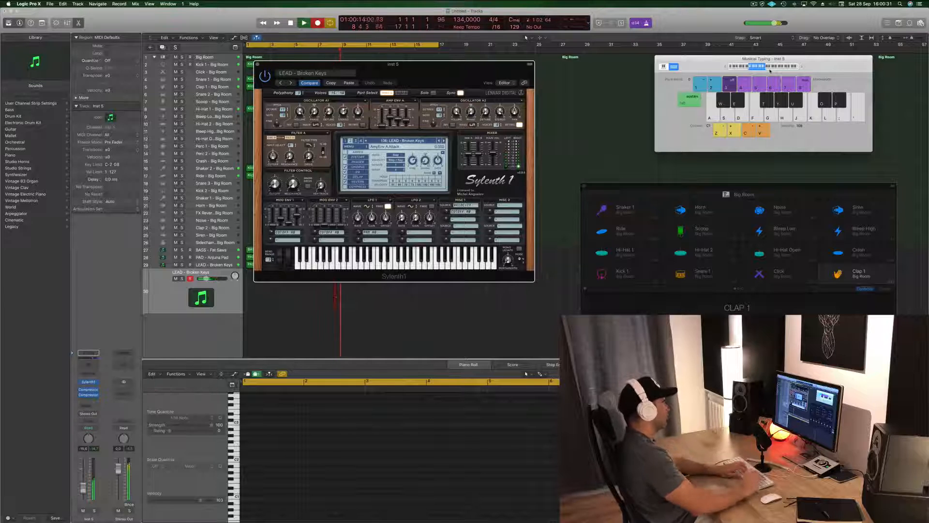
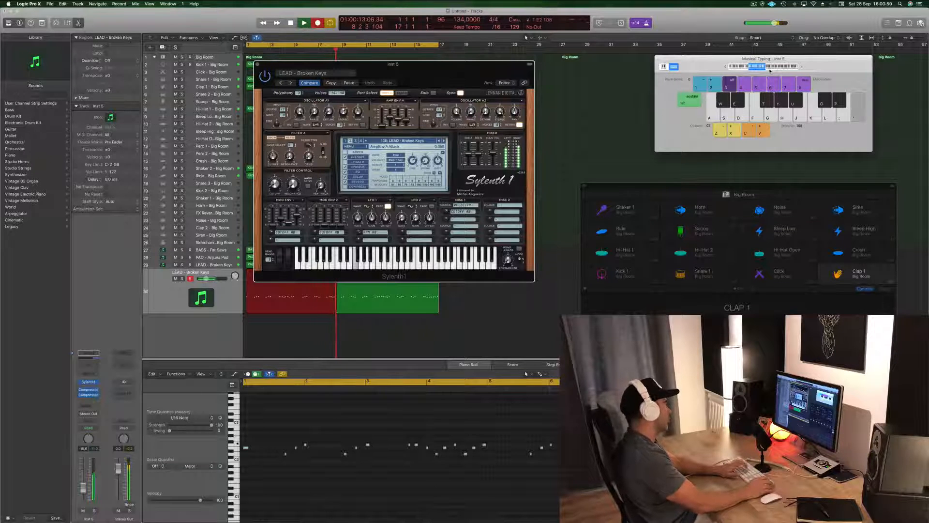
Step: Stop the lead recording and play the take from the start, with the Sylenth1 window moved clear of the arrangement
{"action": "key", "text": "space"}
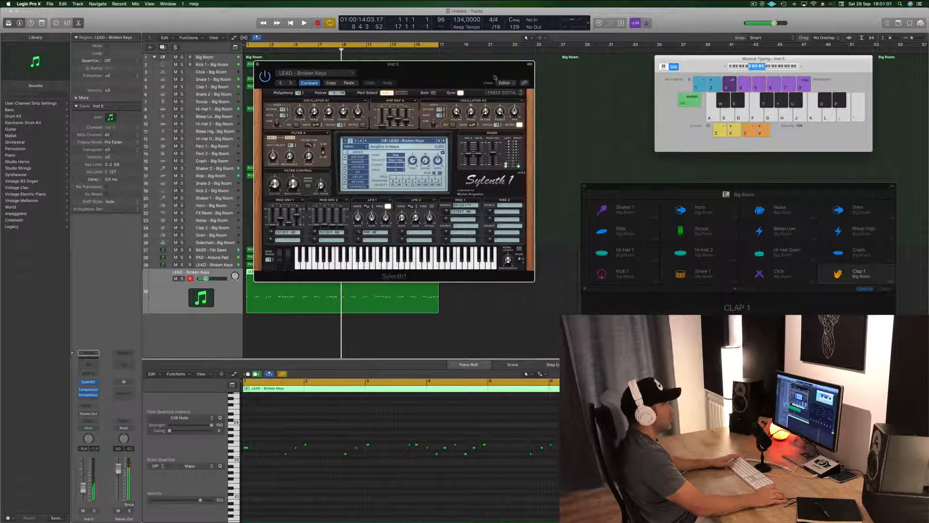
{"action": "left_click_drag", "start_coordinate": [494, 76], "coordinate": [822, 63]}
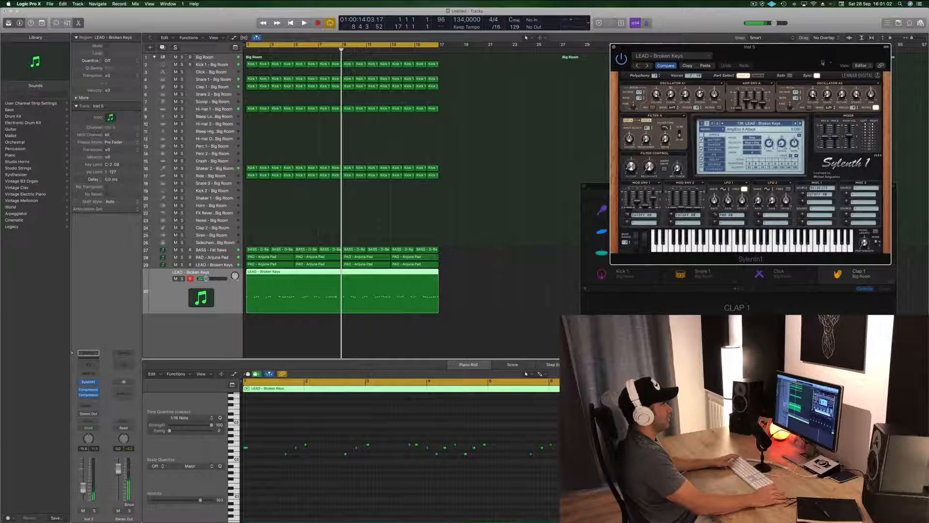
{"action": "left_click", "coordinate": [230, 308]}
{"action": "key", "text": "Return"}
{"action": "key", "text": "space"}
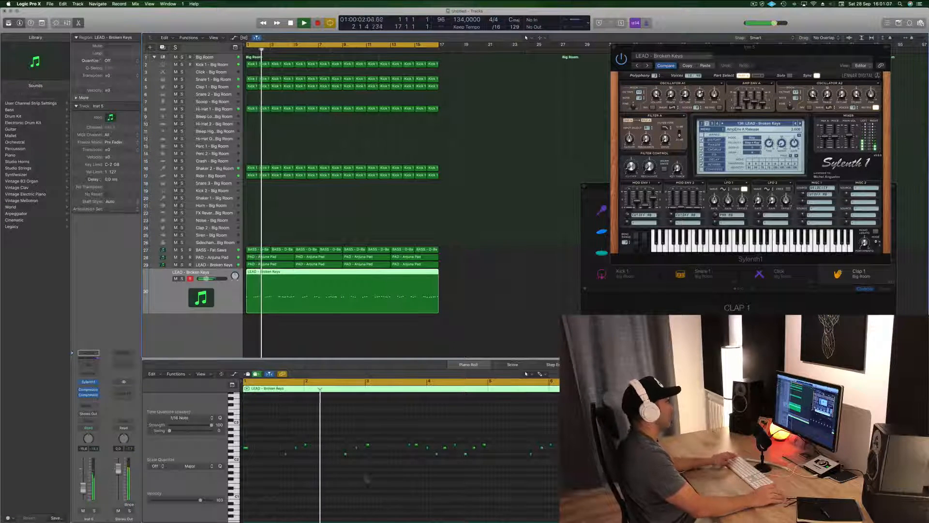
Step: Quantize all notes of the recorded lead region to 1/16 notes, and clear the note selection
{"action": "left_click", "coordinate": [316, 475]}
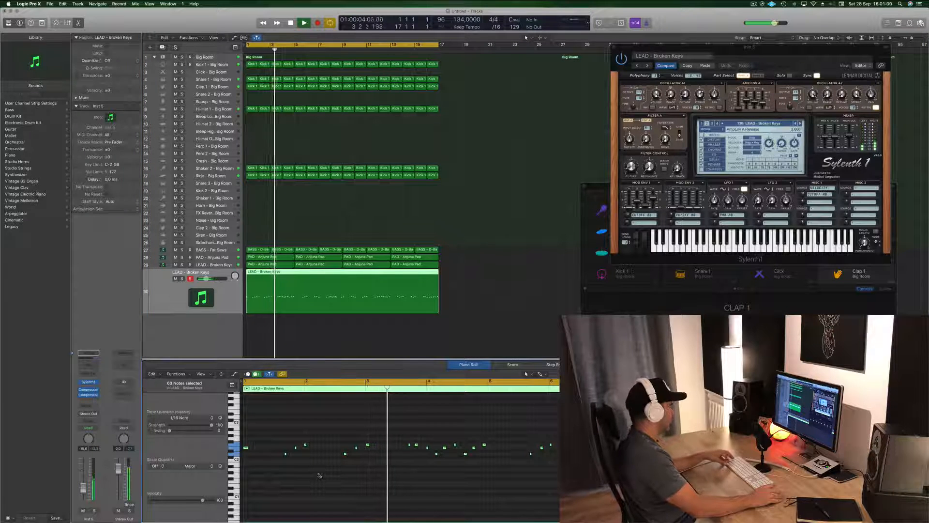
{"action": "key", "text": "super+a"}
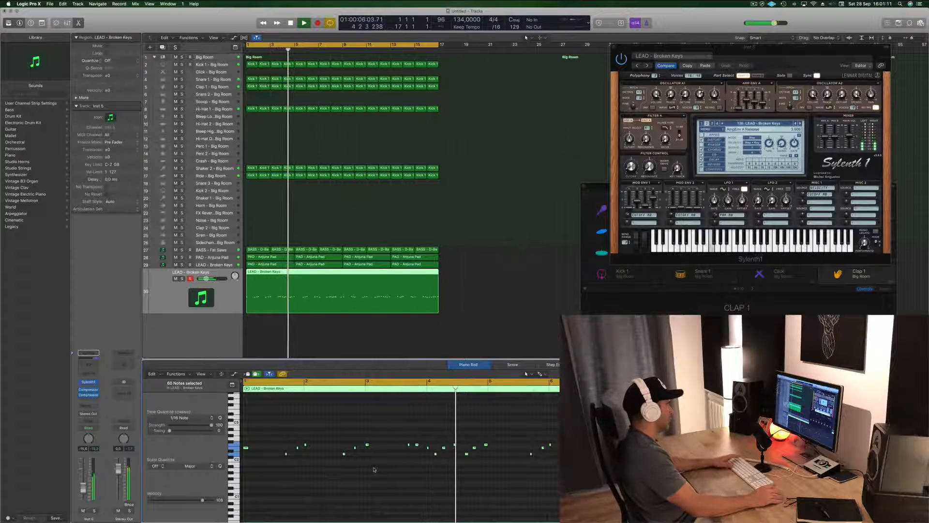
{"action": "key", "text": "Return"}
{"action": "left_click", "coordinate": [301, 467]}
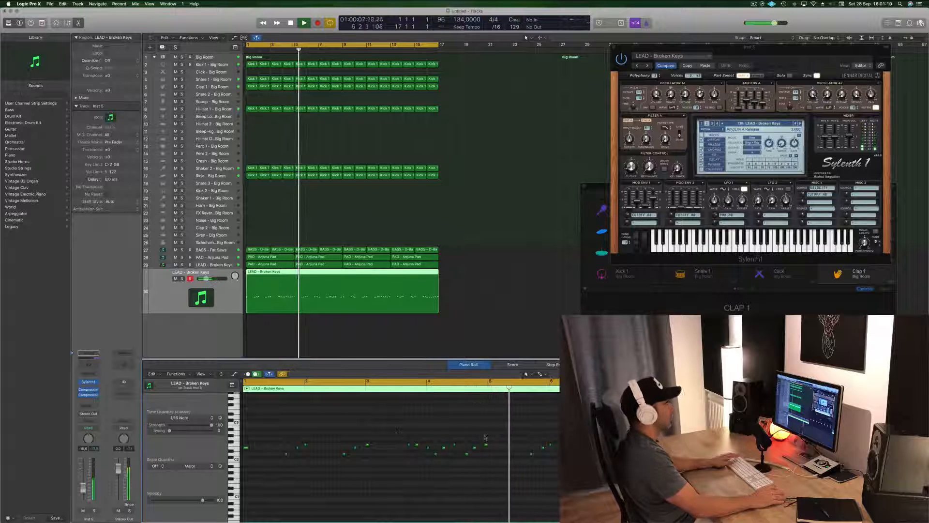
Step: Play the quantized lead melody from the start and raise the lead track's volume slightly to balance it
{"action": "scroll", "coordinate": [391, 455], "scroll_direction": "down", "scroll_amount": 2}
{"action": "scroll", "coordinate": [391, 455], "scroll_direction": "down", "scroll_amount": 2}
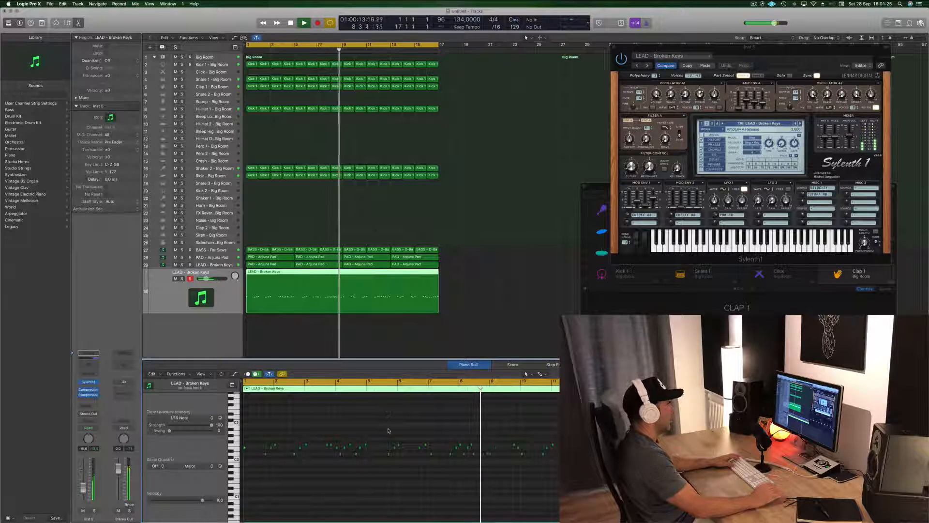
{"action": "key", "text": "Return"}
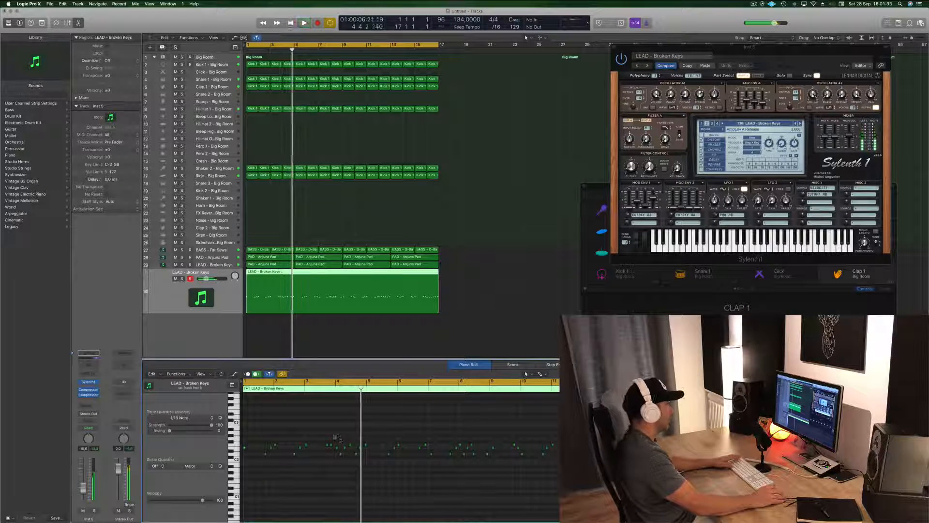
{"action": "key", "text": "space"}
{"action": "key", "text": "space"}
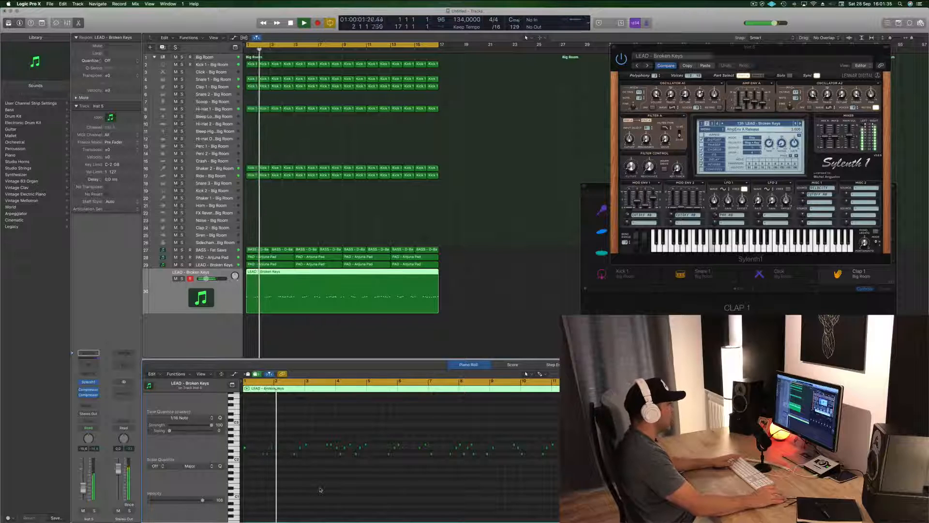
{"action": "key", "text": "space"}
{"action": "key", "text": "space"}
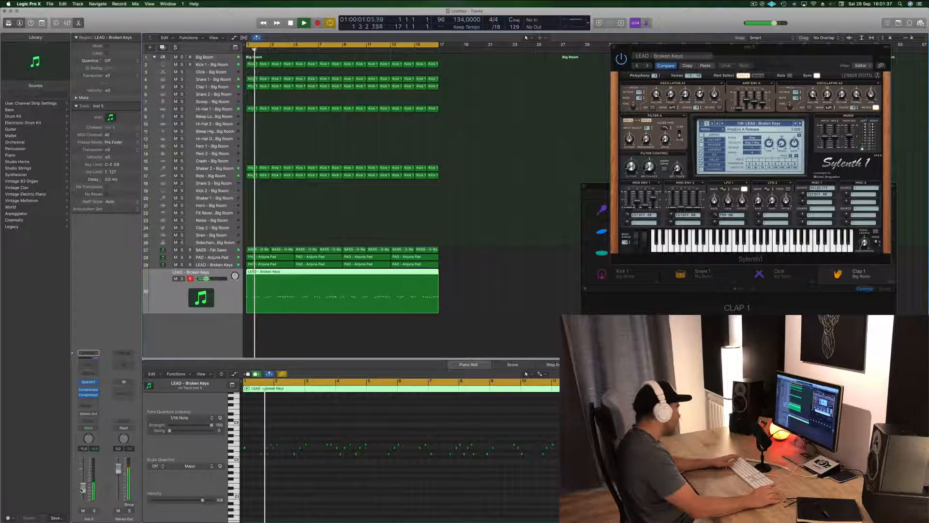
{"action": "scroll", "coordinate": [319, 487], "scroll_direction": "up", "scroll_amount": 1}
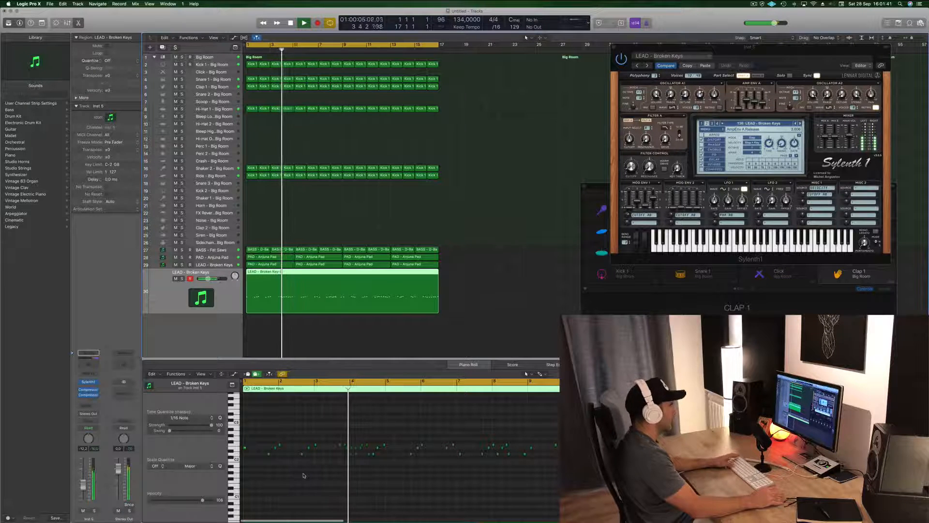
Step: Move the two lead notes at the start of bar 4 a little earlier and play the melody from the start
{"action": "key", "text": "space"}
{"action": "left_click", "coordinate": [344, 445]}
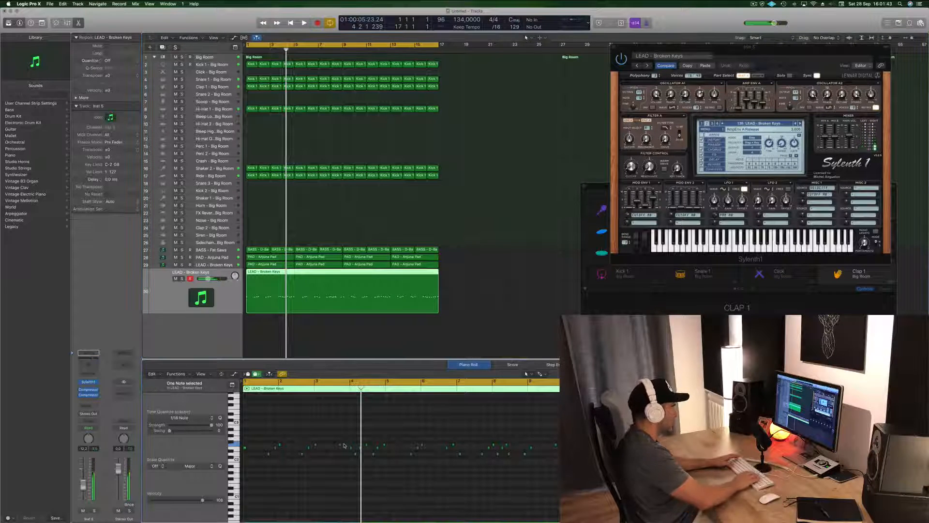
{"action": "key", "text": "space"}
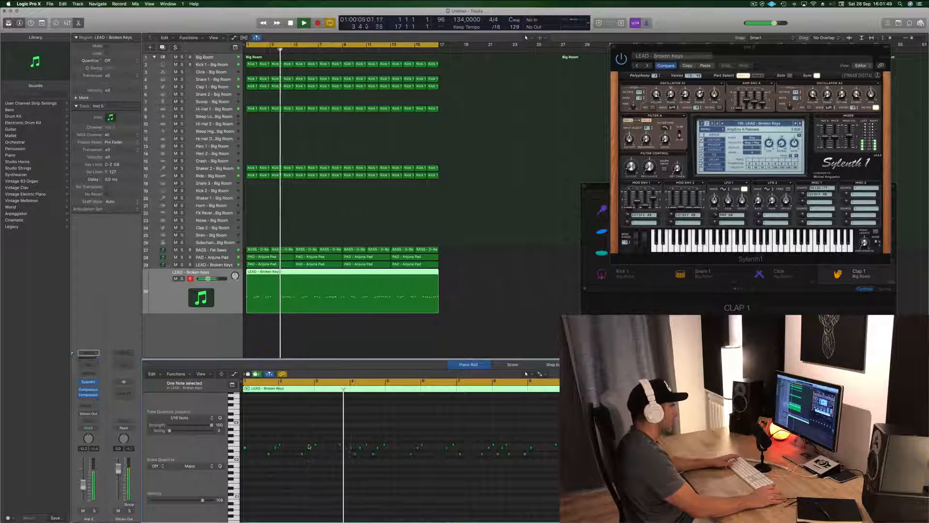
{"action": "key", "text": "space"}
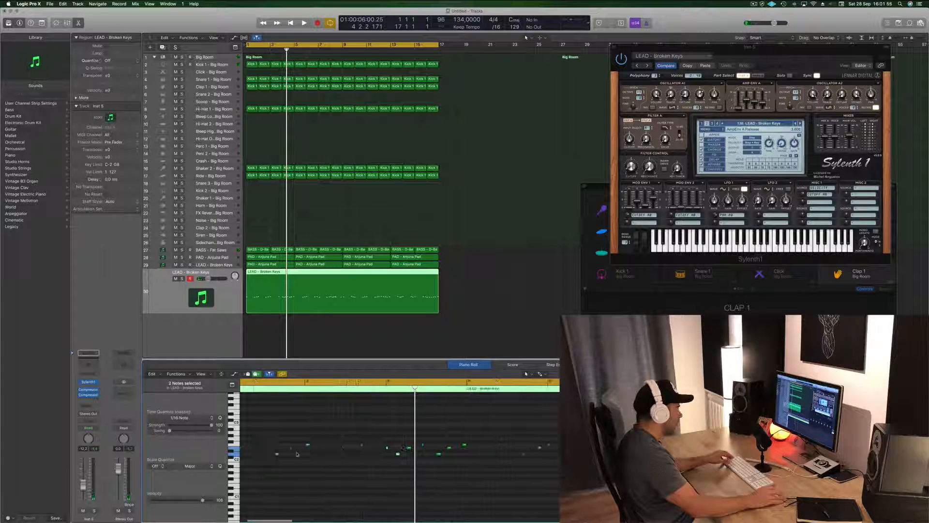
{"action": "left_click_drag", "start_coordinate": [387, 449], "coordinate": [373, 449]}
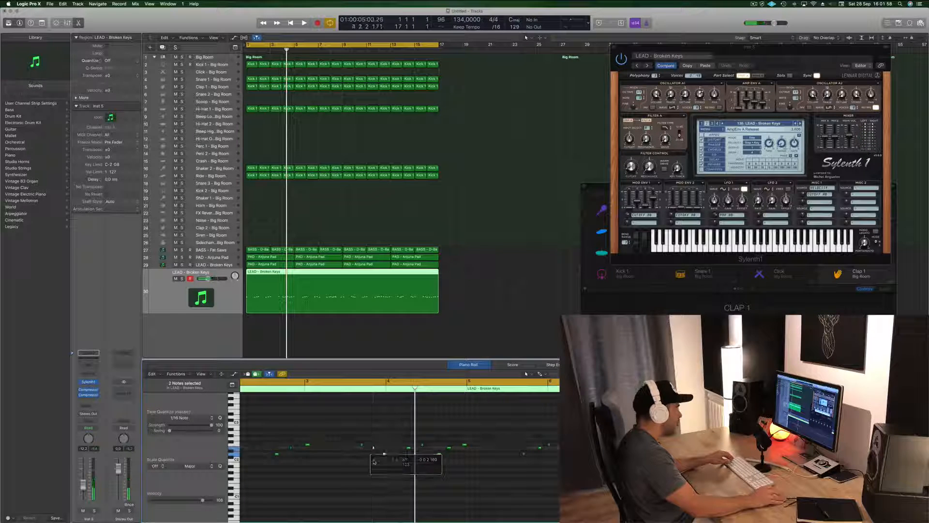
{"action": "key", "text": "Return"}
{"action": "key", "text": "space"}
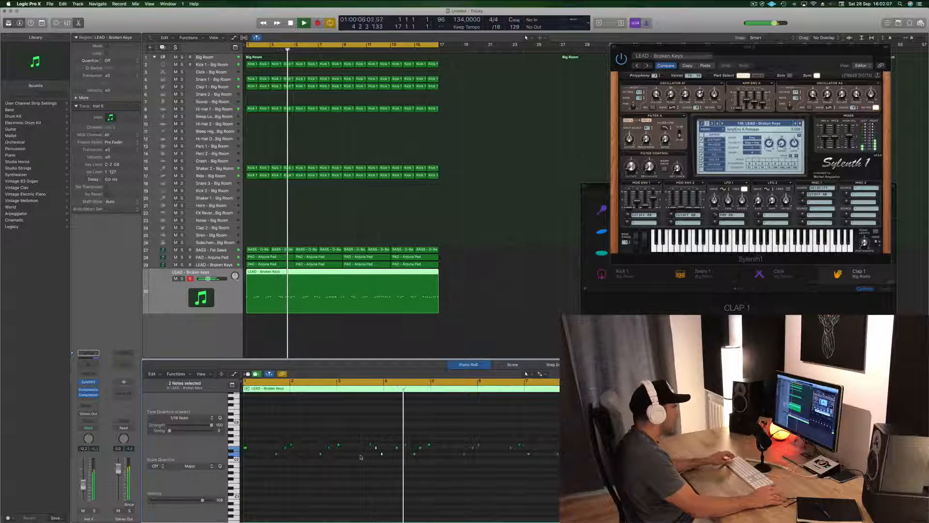
Step: Shift the two moved notes before bar 4 slightly later, check them in playback, and deselect them
{"action": "scroll", "coordinate": [361, 454], "scroll_direction": "up", "scroll_amount": 3}
{"action": "key", "text": "space"}
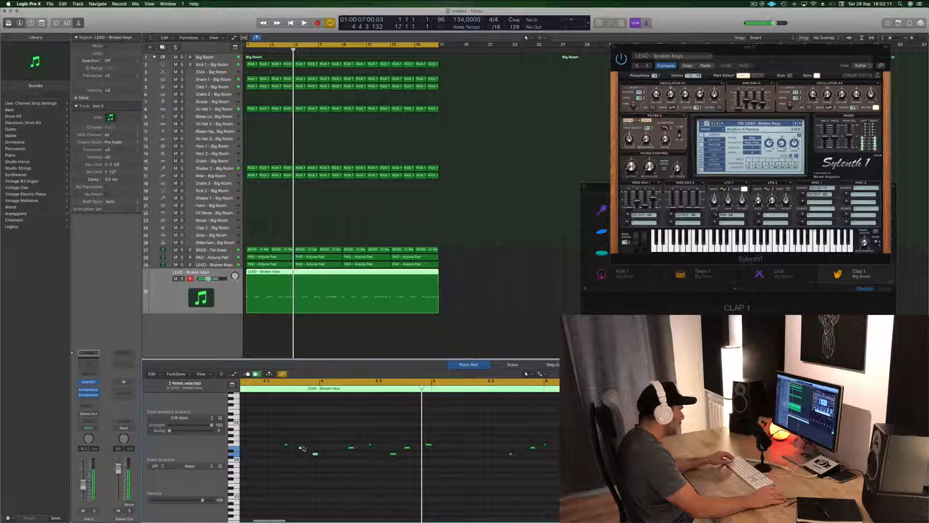
{"action": "left_click_drag", "start_coordinate": [304, 448], "coordinate": [307, 447]}
{"action": "key", "text": "space"}
{"action": "scroll", "coordinate": [306, 459], "scroll_direction": "down", "scroll_amount": 2}
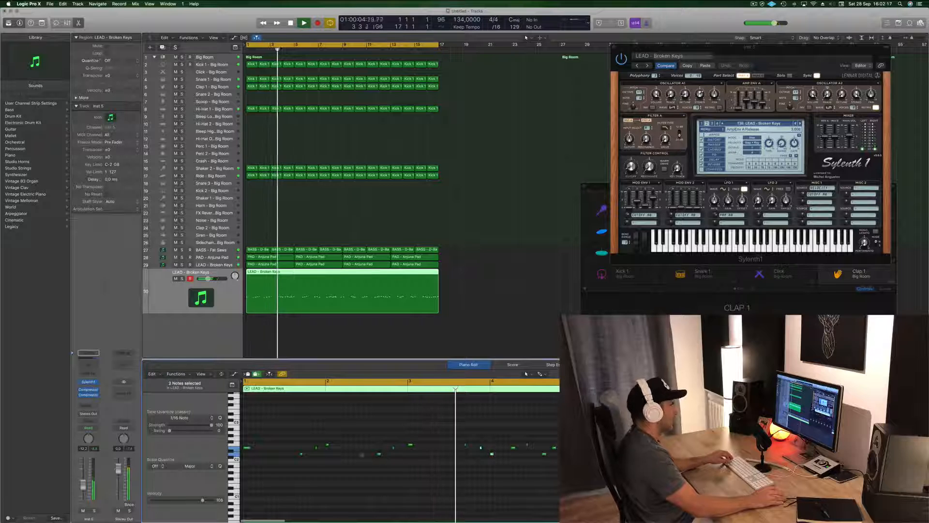
{"action": "scroll", "coordinate": [450, 463], "scroll_direction": "down", "scroll_amount": 2}
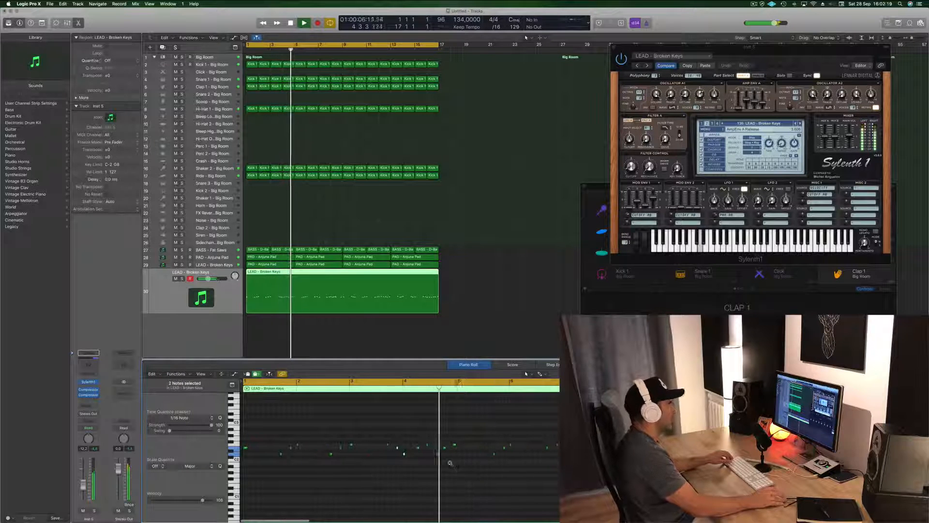
{"action": "scroll", "coordinate": [450, 463], "scroll_direction": "down", "scroll_amount": 1}
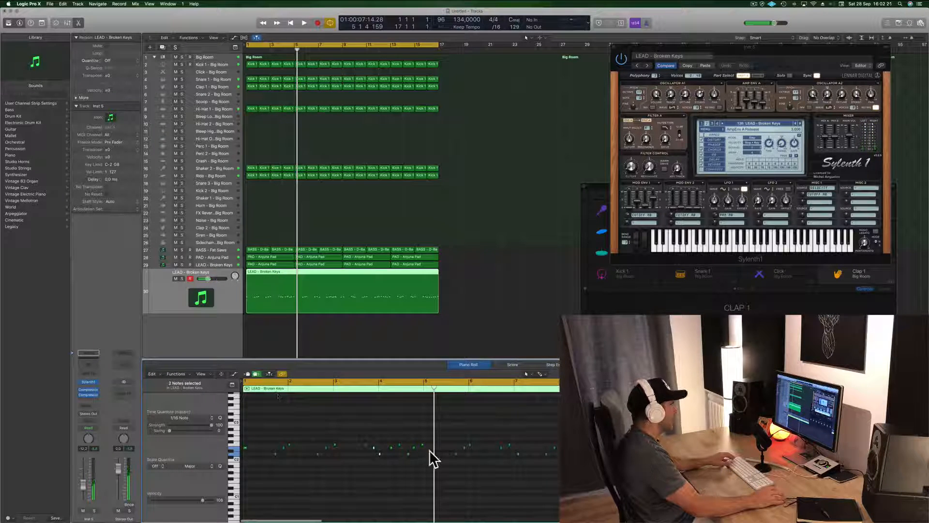
{"action": "key", "text": "space"}
{"action": "left_click", "coordinate": [395, 469]}
Step: Shift the short high note in the middle of bar 4 slightly later and resume playback
{"action": "scroll", "coordinate": [395, 469], "scroll_direction": "up", "scroll_amount": 1}
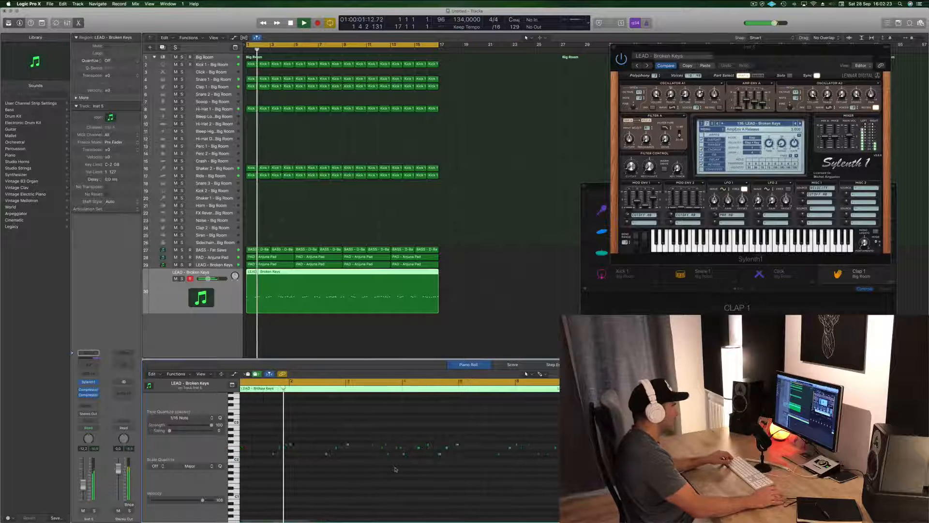
{"action": "scroll", "coordinate": [408, 471], "scroll_direction": "left", "scroll_amount": 1}
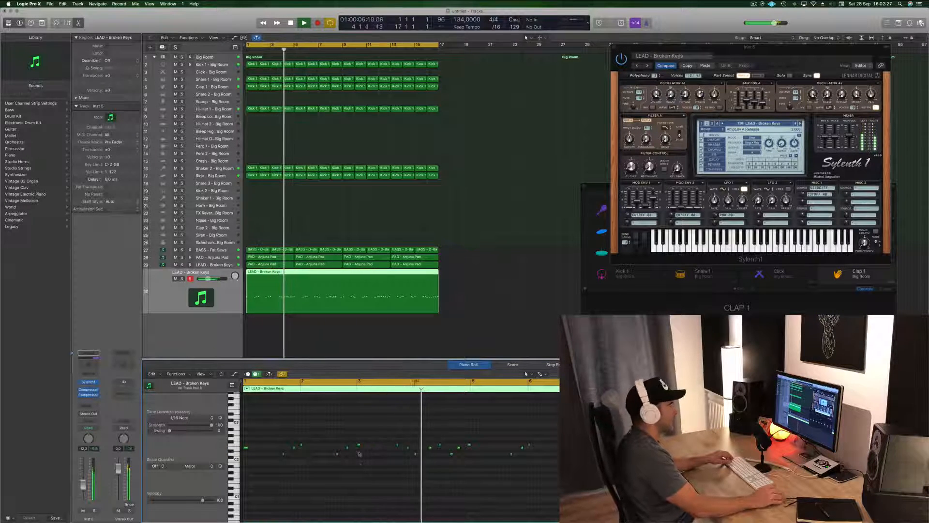
{"action": "key", "text": "space"}
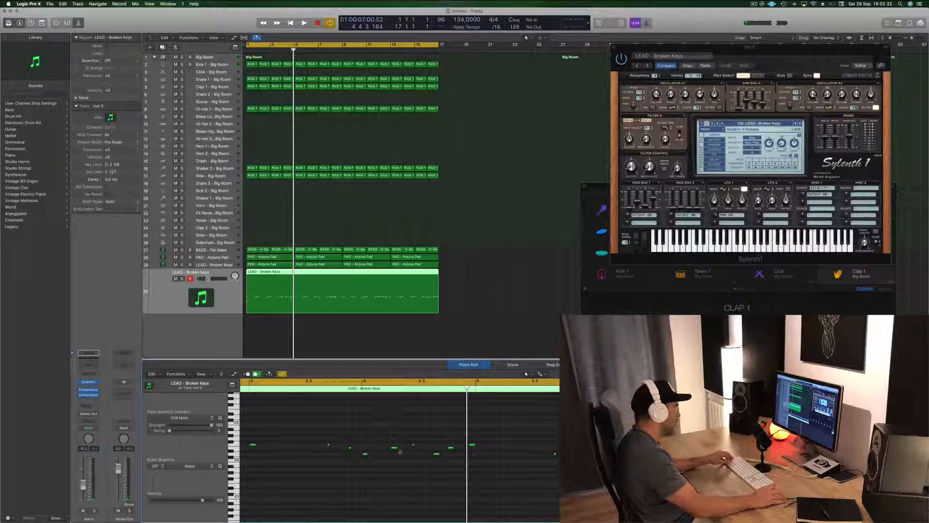
{"action": "left_click_drag", "start_coordinate": [413, 445], "coordinate": [420, 445]}
{"action": "key", "text": "space"}
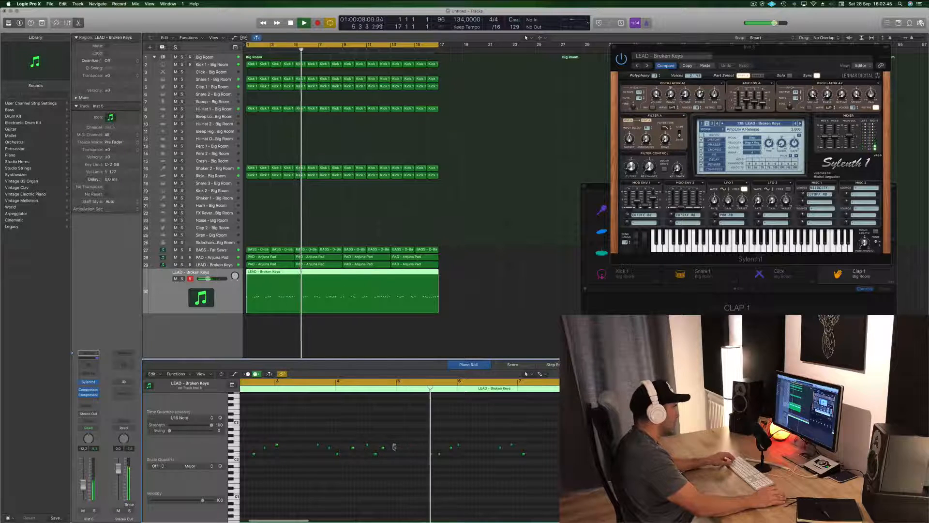
Step: Delete the high lead note just before bar 5 and listen to the four-bar phrase again
{"action": "left_click_drag", "start_coordinate": [394, 445], "coordinate": [383, 460]}
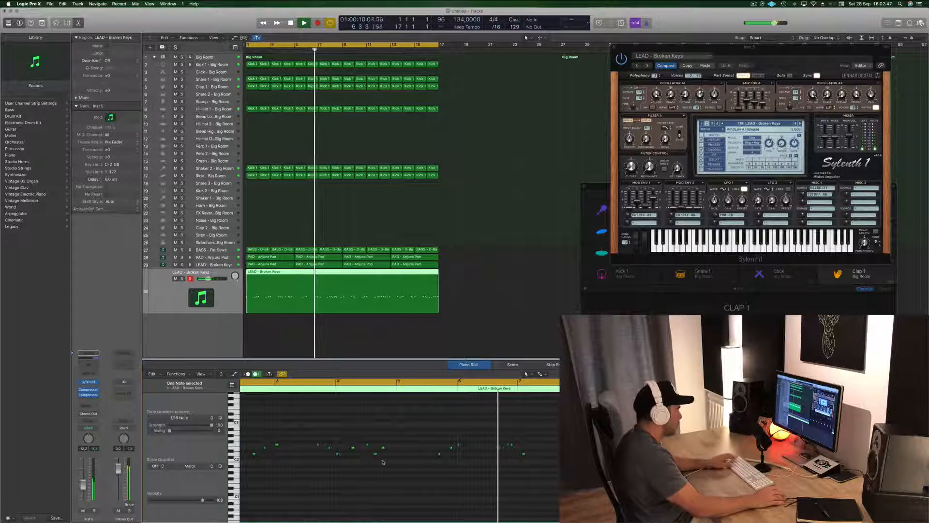
{"action": "key", "text": "space"}
{"action": "key", "text": "space"}
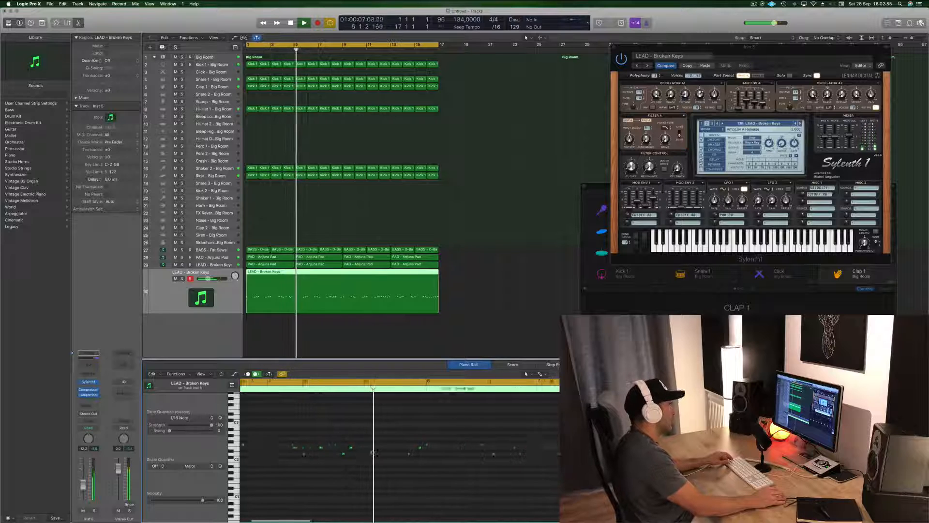
{"action": "key", "text": "space"}
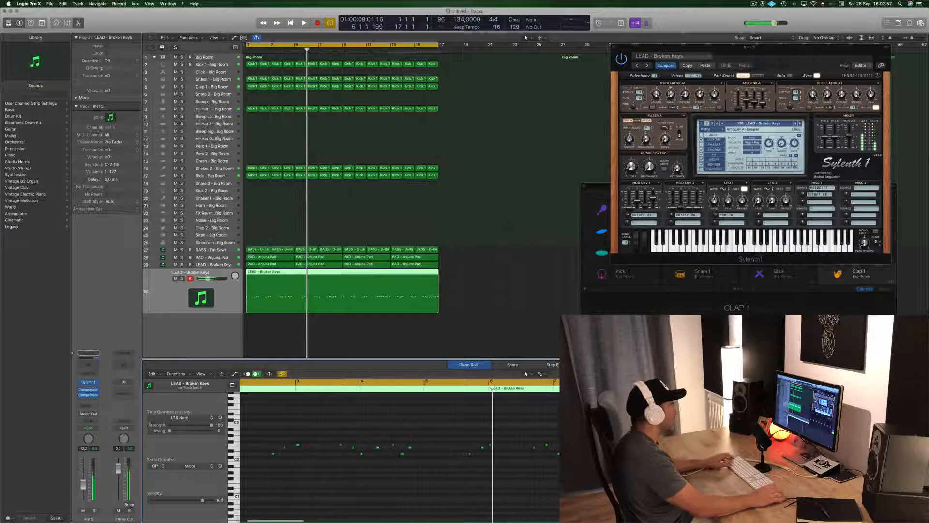
Step: Split the lead region at bar 5 and delete the rest, keeping only the first four bars
{"action": "left_click", "coordinate": [294, 272]}
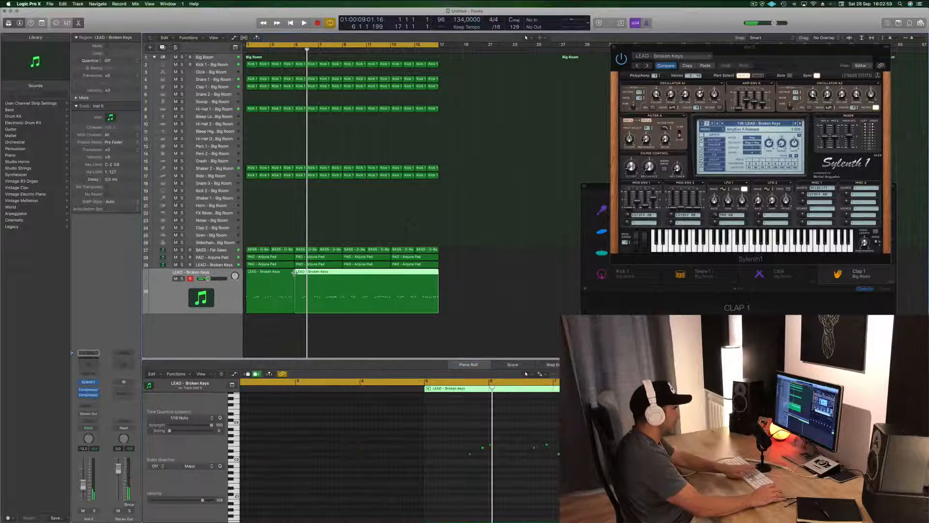
{"action": "key", "text": "Delete"}
{"action": "left_click", "coordinate": [271, 277]}
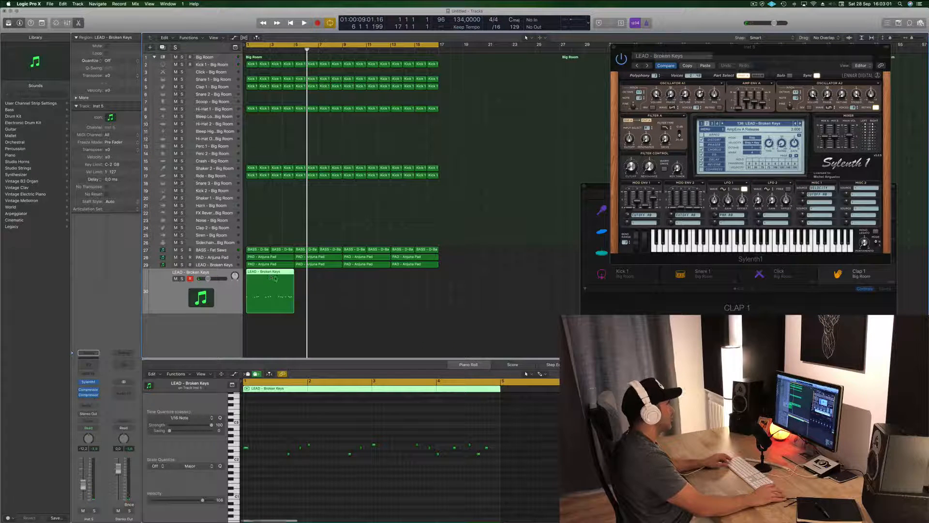
Step: Copy the four-bar lead region until it fills all 16 bars, and select every region on that track
{"action": "left_click_drag", "start_coordinate": [273, 278], "coordinate": [377, 283]}
{"action": "key", "text": "space"}
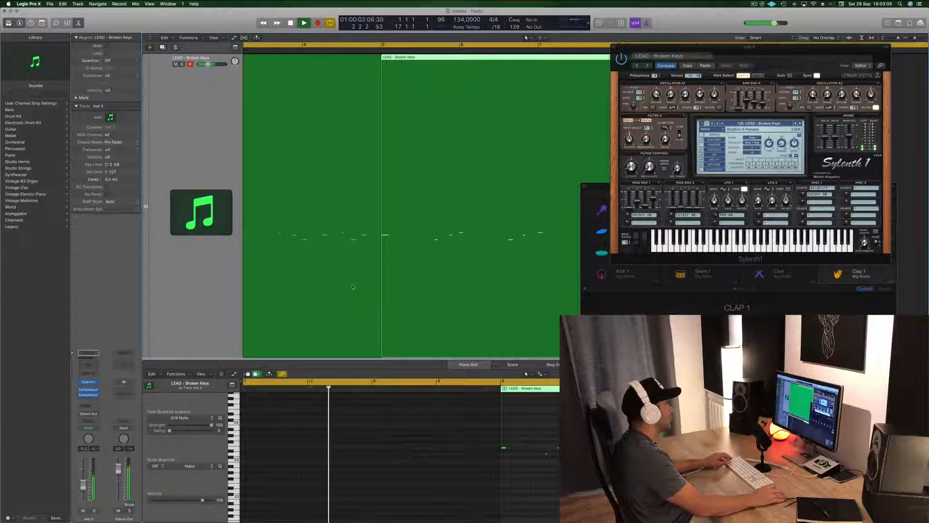
{"action": "left_click", "coordinate": [352, 287], "text": "ctrl+alt"}
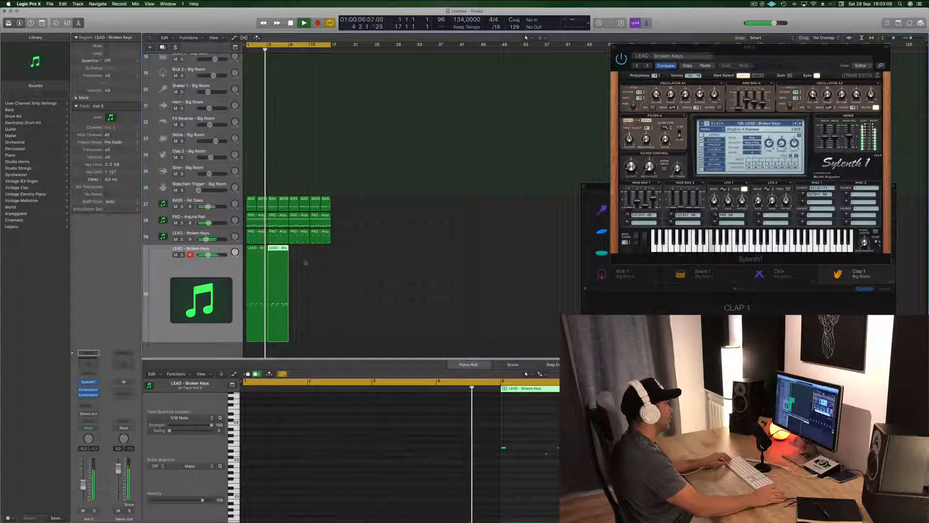
{"action": "left_click_drag", "start_coordinate": [321, 267], "coordinate": [301, 254]}
{"action": "left_click", "coordinate": [379, 267], "text": "ctrl+alt"}
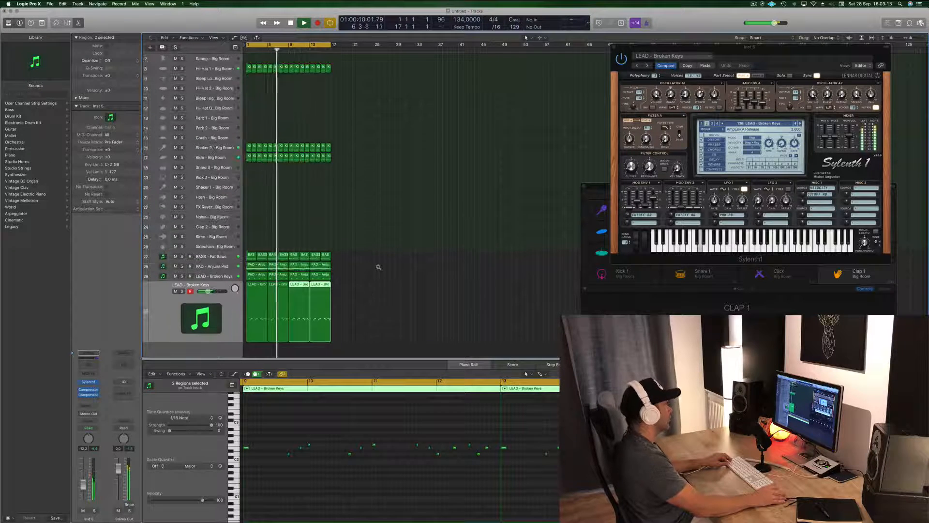
{"action": "scroll", "coordinate": [378, 267], "scroll_direction": "down", "scroll_amount": 3}
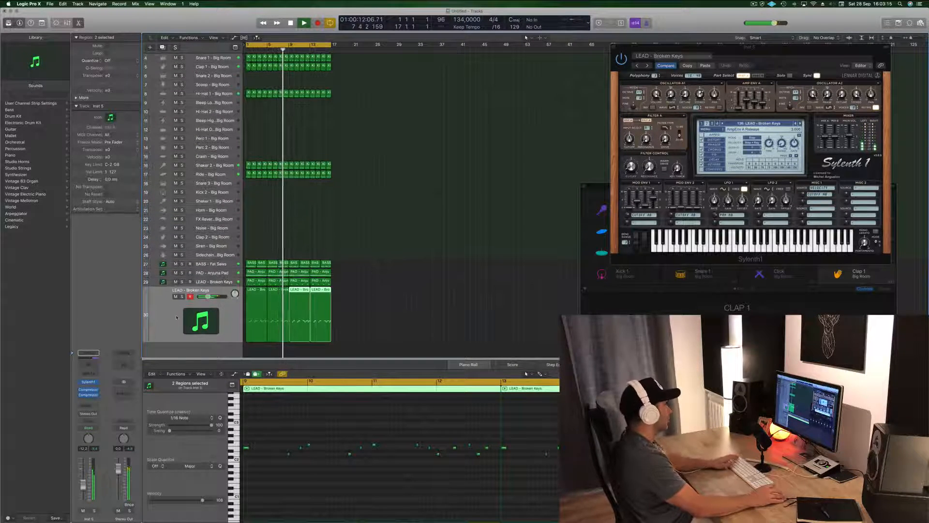
{"action": "left_click", "coordinate": [168, 332]}
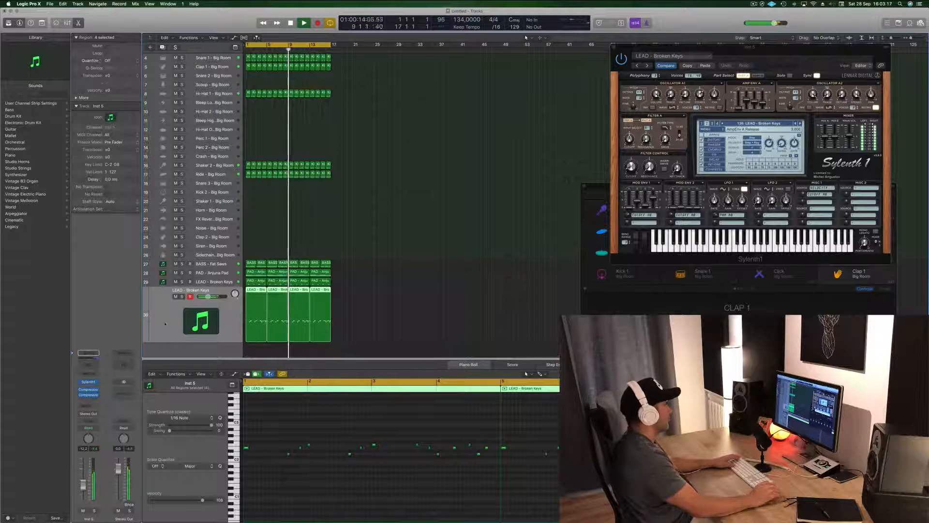
{"action": "key", "text": "Return"}
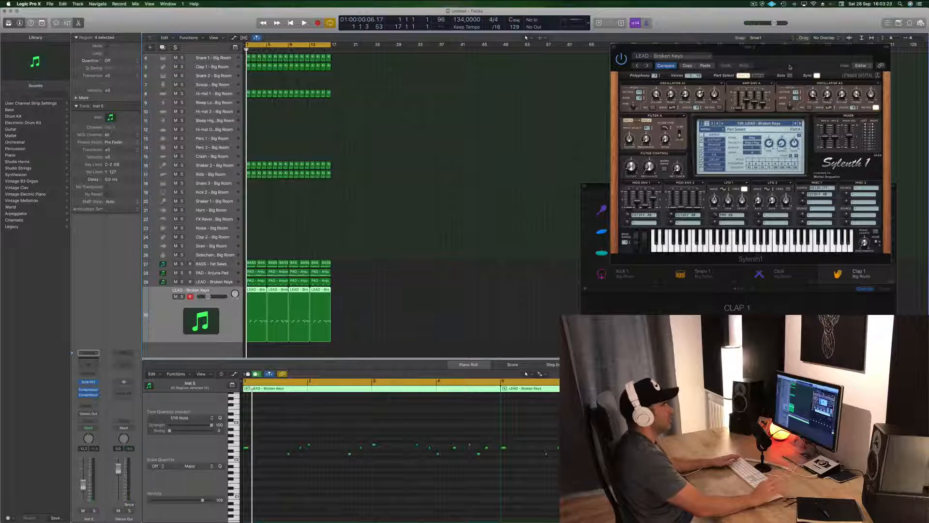
Step: Duplicate the lead melody track with its instrument settings and mute the original track
{"action": "left_click_drag", "start_coordinate": [802, 53], "coordinate": [670, 67]}
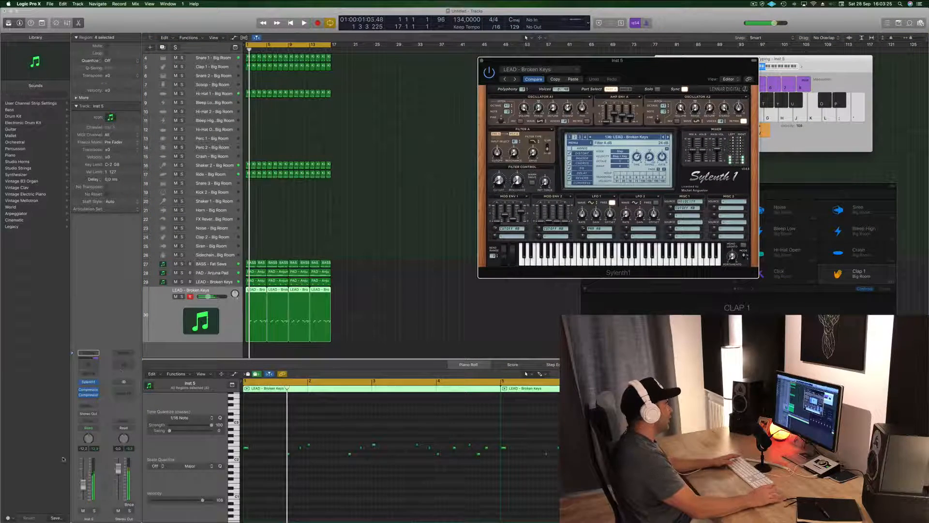
{"action": "key", "text": "Return"}
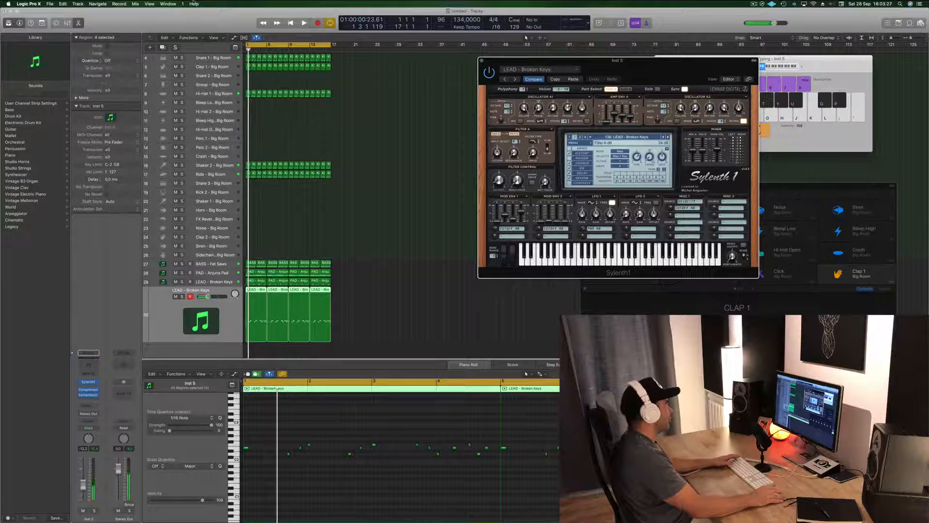
{"action": "left_click", "coordinate": [333, 293]}
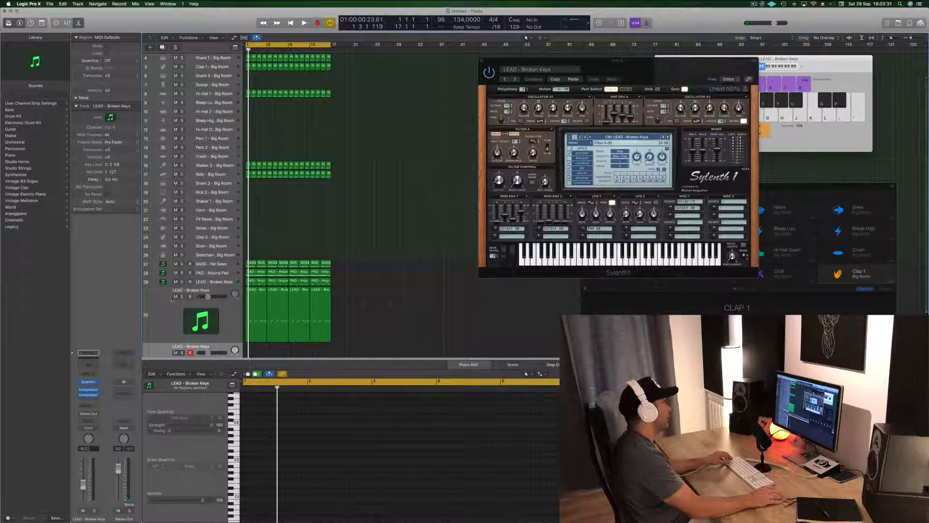
{"action": "left_click", "coordinate": [175, 297]}
{"action": "scroll", "coordinate": [175, 293], "scroll_direction": "down", "scroll_amount": 1}
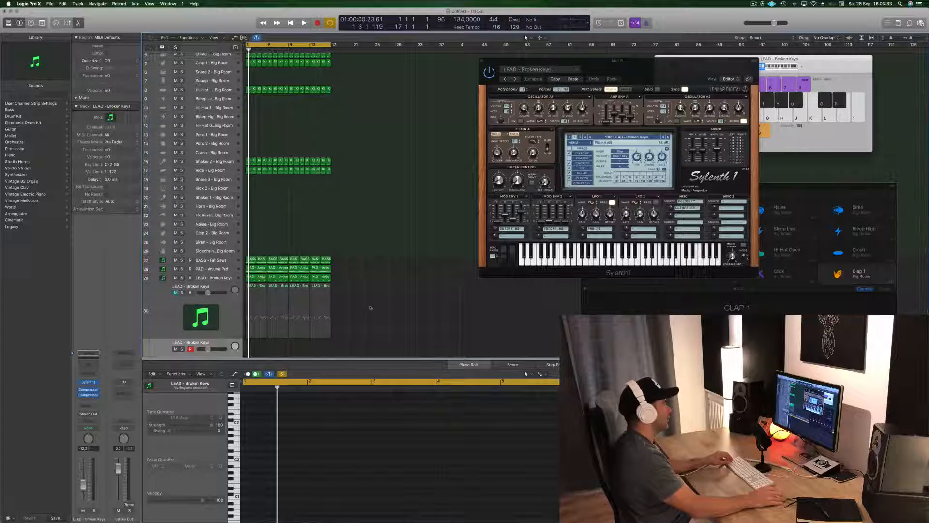
Step: Copy the four lead regions from the muted track onto the duplicate track and play them back
{"action": "left_click_drag", "start_coordinate": [370, 308], "coordinate": [246, 313]}
{"action": "left_click_drag", "start_coordinate": [323, 309], "coordinate": [255, 302]}
{"action": "key", "text": "space"}
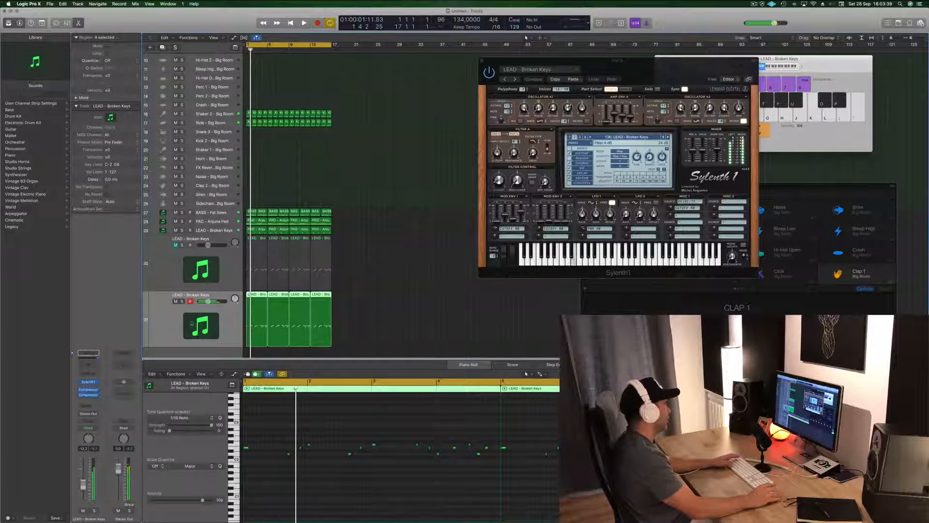
Step: Open the duplicate track's Sylenth1, advance its lead preset, and unmute the original lead with its volume at about -14.8 dB
{"action": "left_click", "coordinate": [88, 382]}
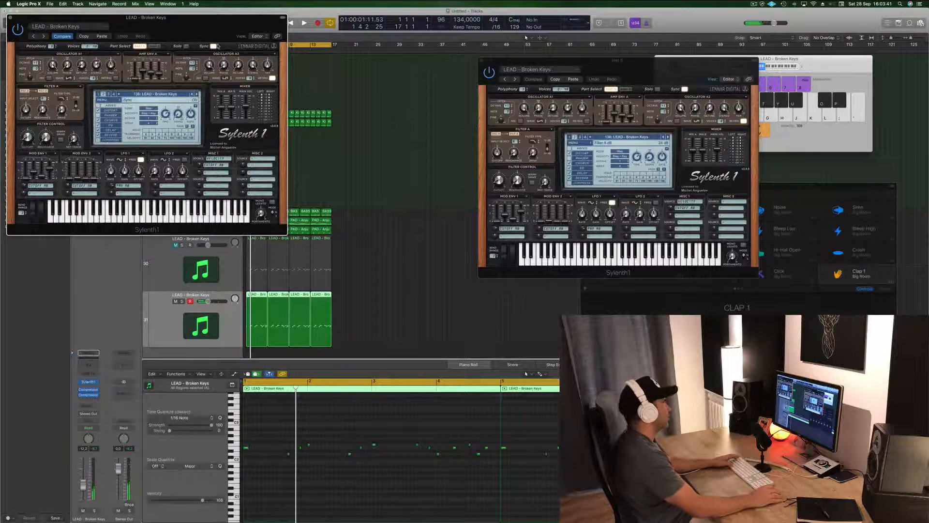
{"action": "left_click_drag", "start_coordinate": [146, 17], "coordinate": [531, 208]}
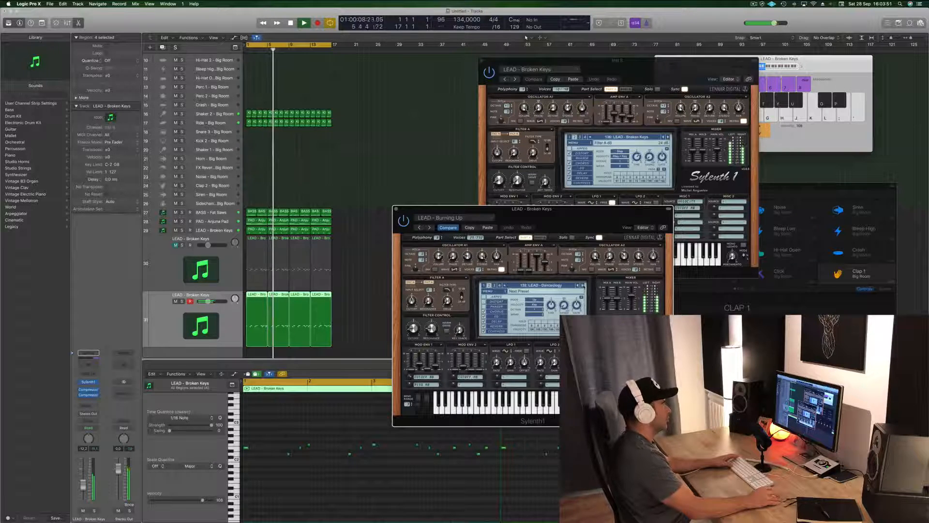
{"action": "left_click", "coordinate": [582, 285]}
{"action": "left_click", "coordinate": [191, 246]}
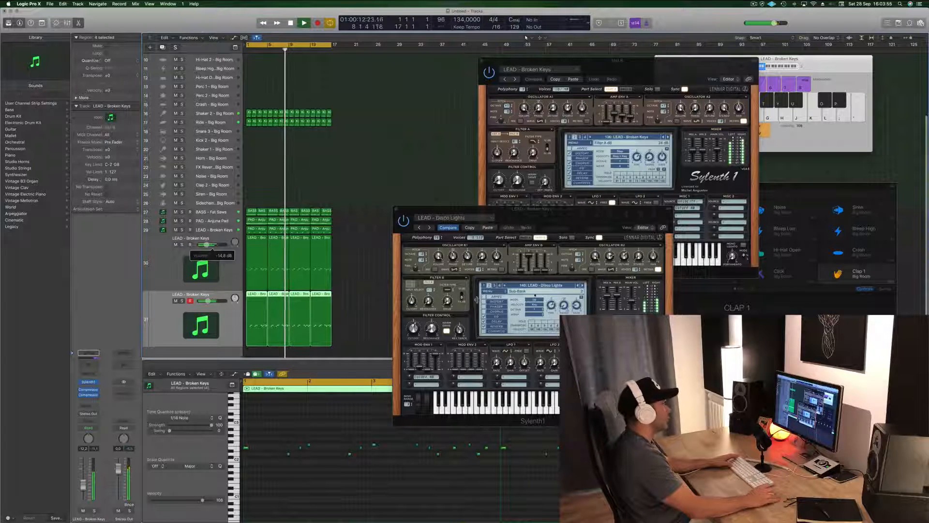
Step: Step through the duplicate lead's Sylenth1 presets to LEAD - Distorted Mind while both leads play
{"action": "left_click", "coordinate": [583, 286]}
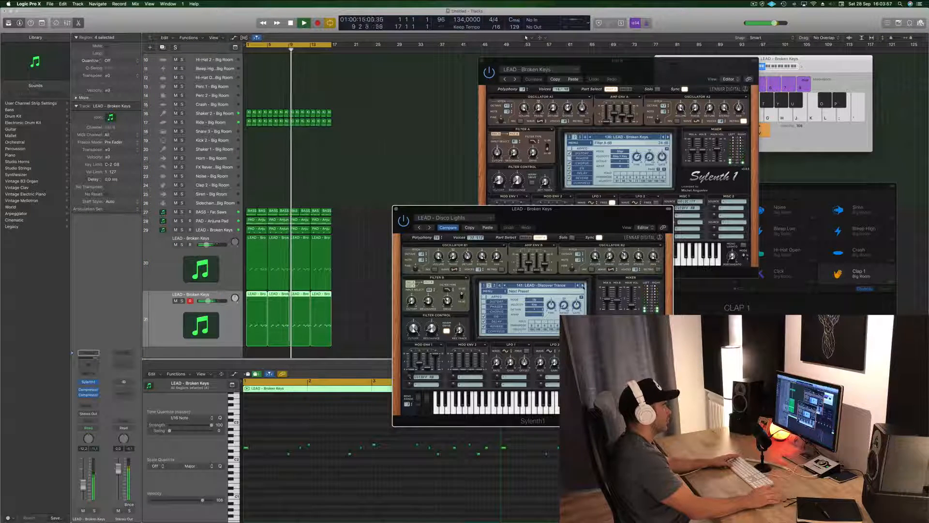
{"action": "left_click_drag", "start_coordinate": [484, 209], "coordinate": [536, 170]}
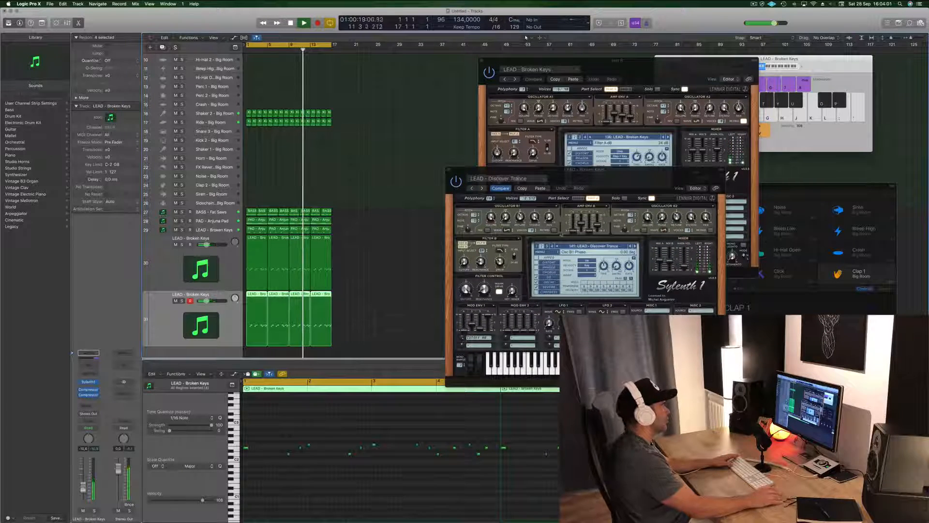
{"action": "left_click", "coordinate": [635, 246]}
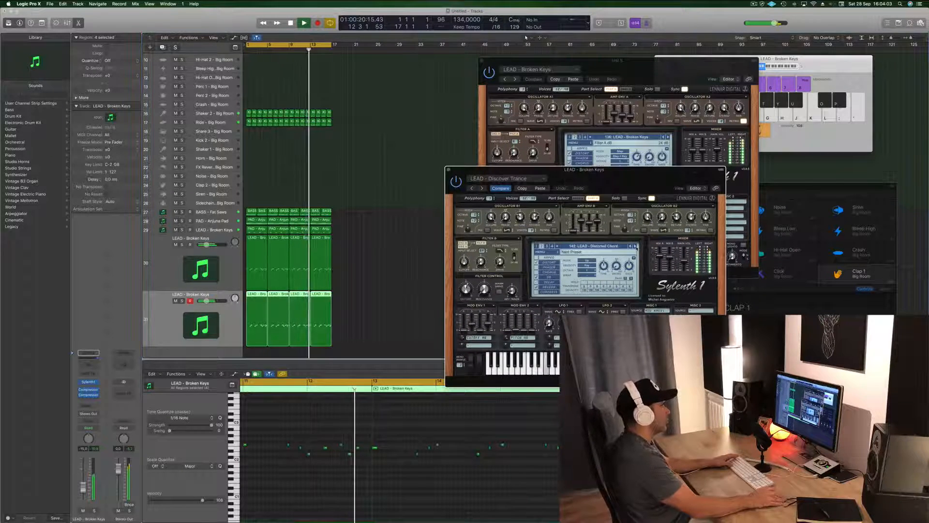
{"action": "left_click", "coordinate": [635, 246]}
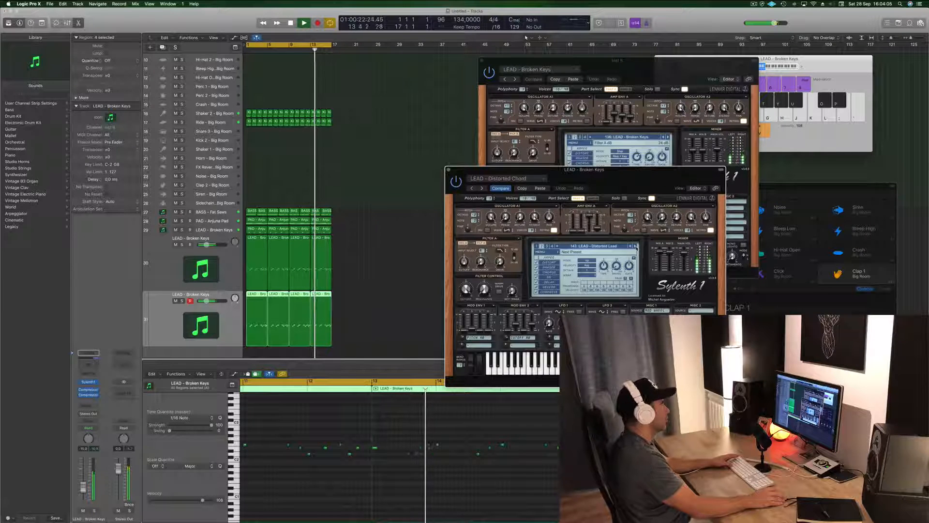
{"action": "left_click", "coordinate": [635, 246]}
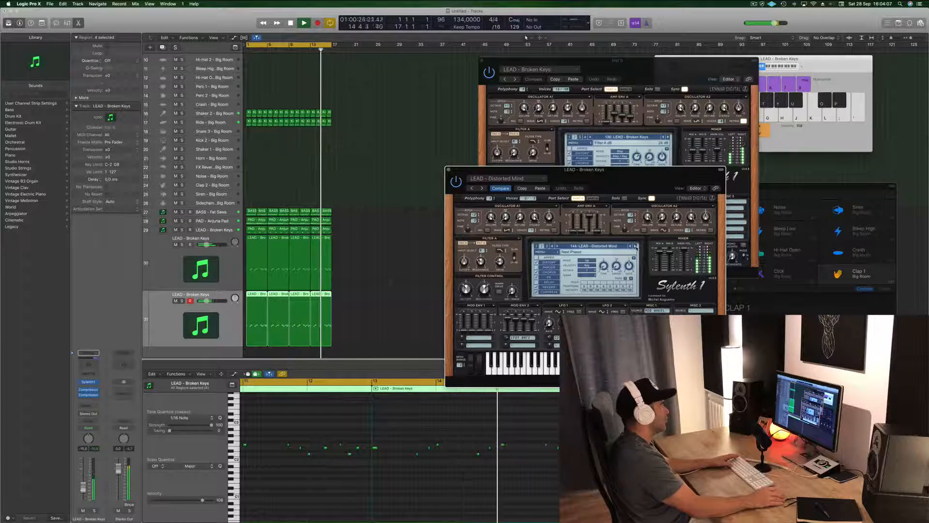
Step: Transpose all notes in the duplicate lead track's regions up one octave
{"action": "left_click", "coordinate": [306, 481]}
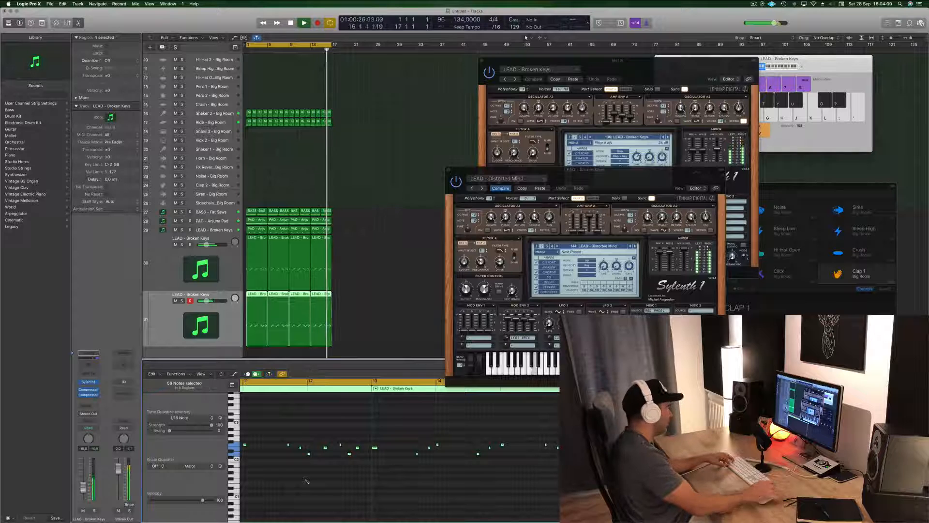
{"action": "key", "text": "super+a"}
{"action": "key", "text": "alt+shift+Up"}
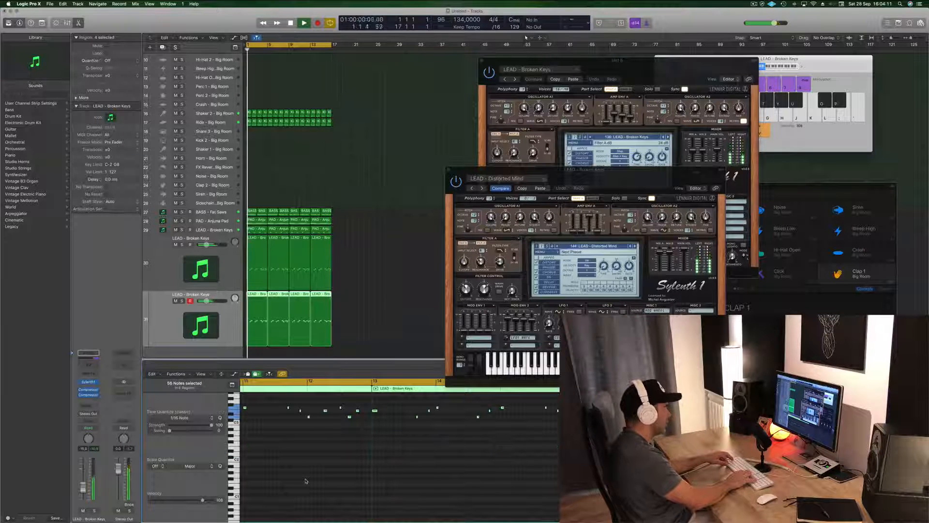
{"action": "key", "text": "alt+shift+Up"}
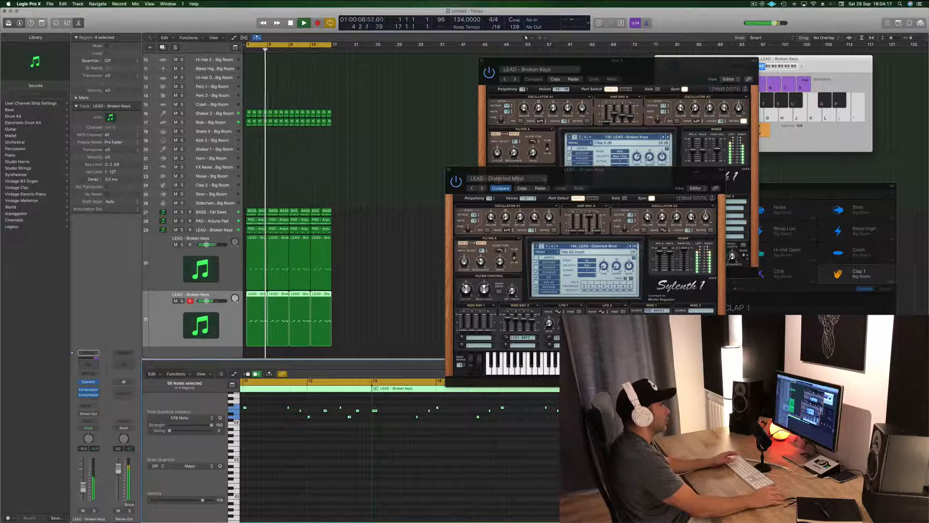
Step: Change the duplicate lead's Sylenth1 preset to LEAD - Divine and play the track again from the start
{"action": "left_click", "coordinate": [634, 245]}
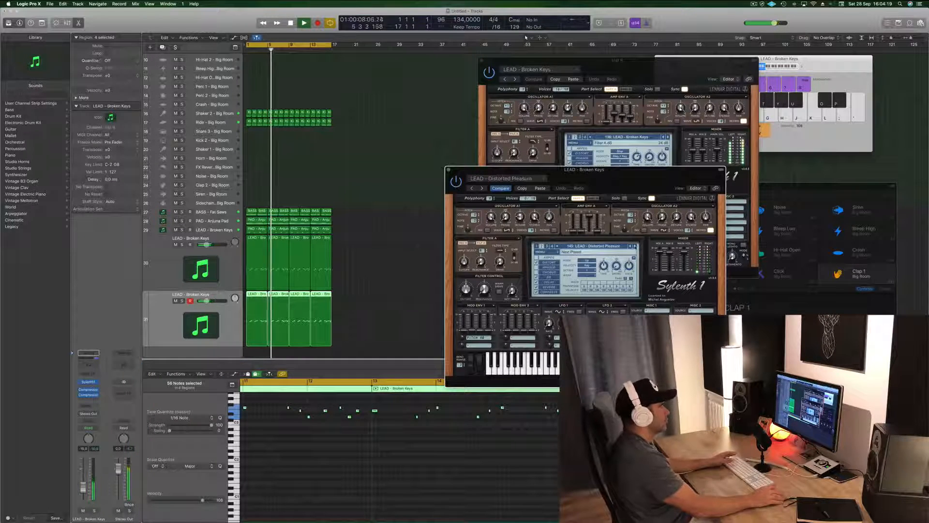
{"action": "left_click", "coordinate": [634, 245]}
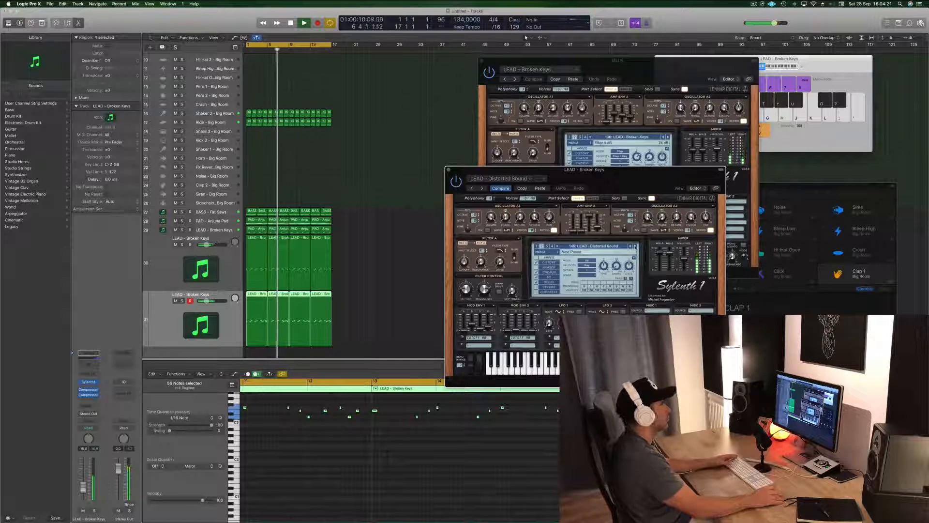
{"action": "left_click", "coordinate": [634, 245]}
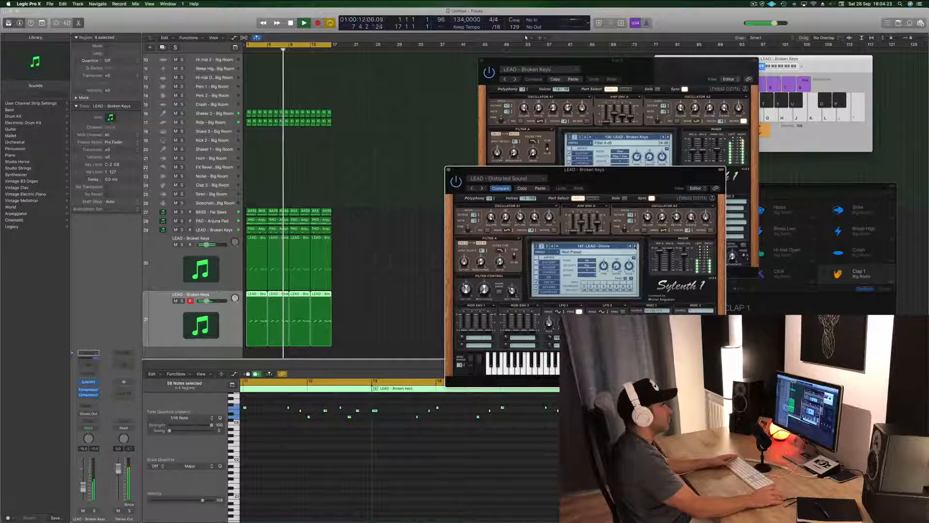
{"action": "left_click_drag", "start_coordinate": [651, 178], "coordinate": [760, 153]}
{"action": "left_click", "coordinate": [151, 342]}
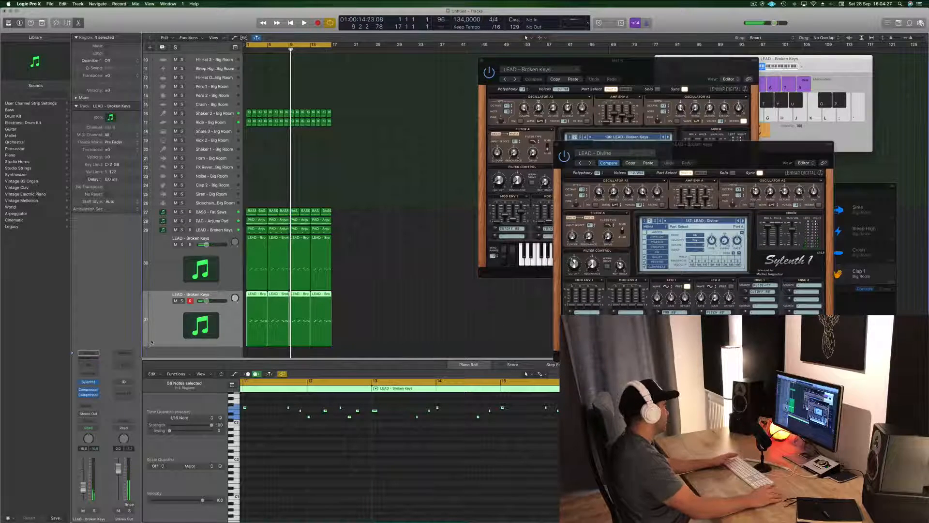
{"action": "key", "text": "Return"}
{"action": "key", "text": "space"}
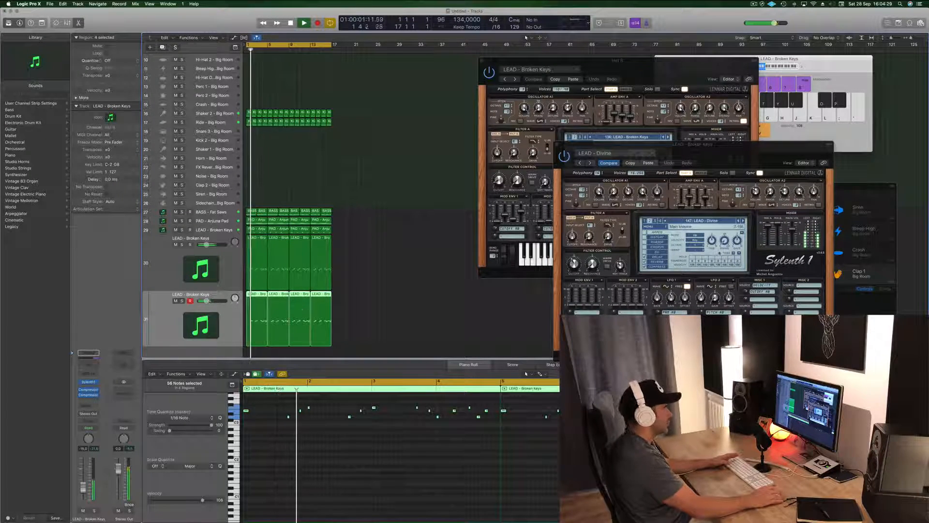
Step: Adjust the dry/wet mix and high cut of the LEAD - Divine preset's delay, and close that synth window
{"action": "left_click", "coordinate": [663, 258]}
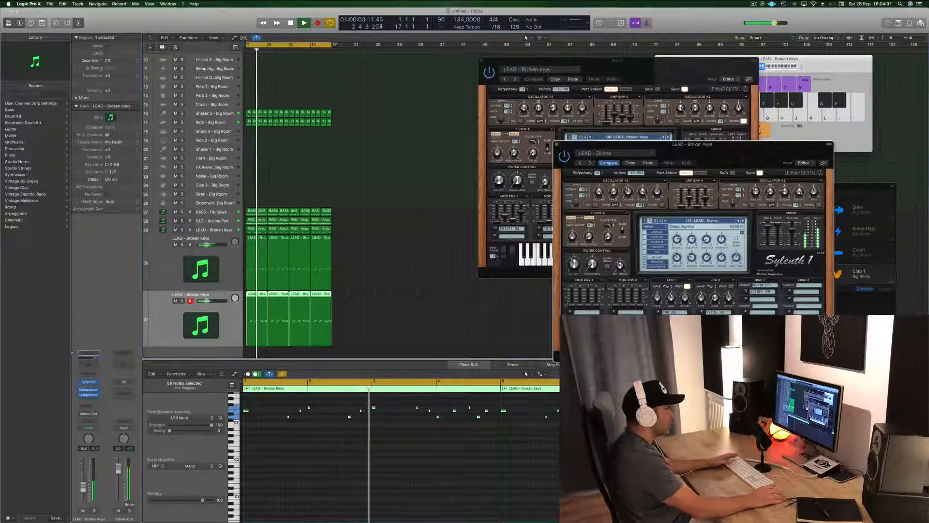
{"action": "left_click_drag", "start_coordinate": [737, 258], "coordinate": [707, 254]}
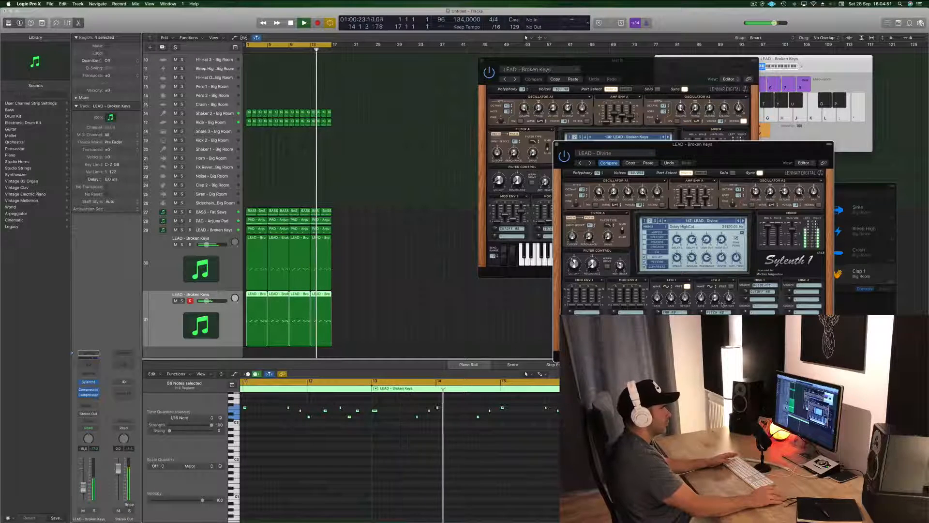
{"action": "left_click_drag", "start_coordinate": [734, 143], "coordinate": [751, 109]}
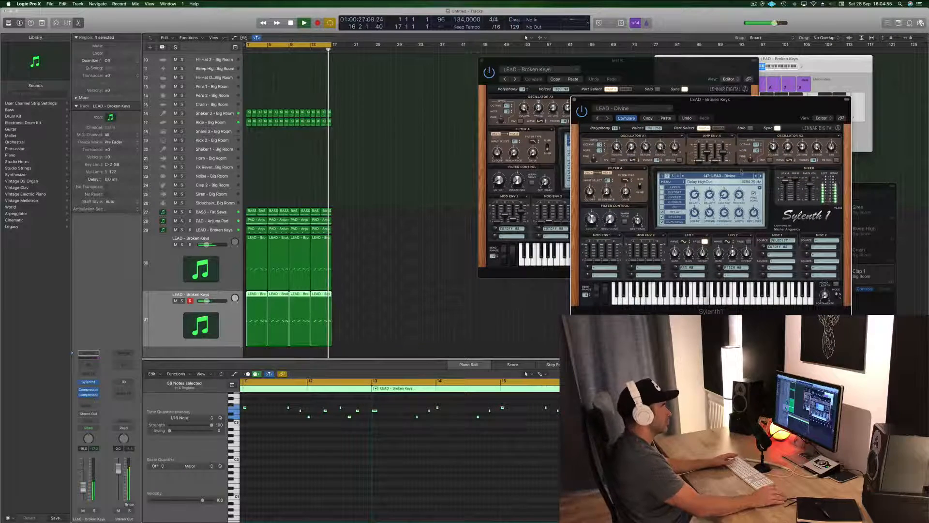
{"action": "left_click", "coordinate": [574, 100]}
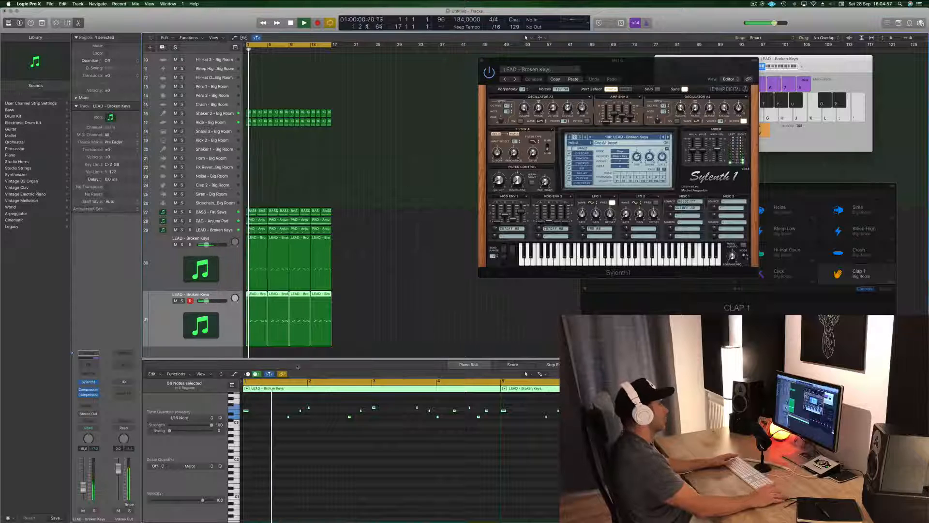
Step: Mute and unmute the duplicate lead during playback to compare the mix with and without it
{"action": "left_click", "coordinate": [177, 301]}
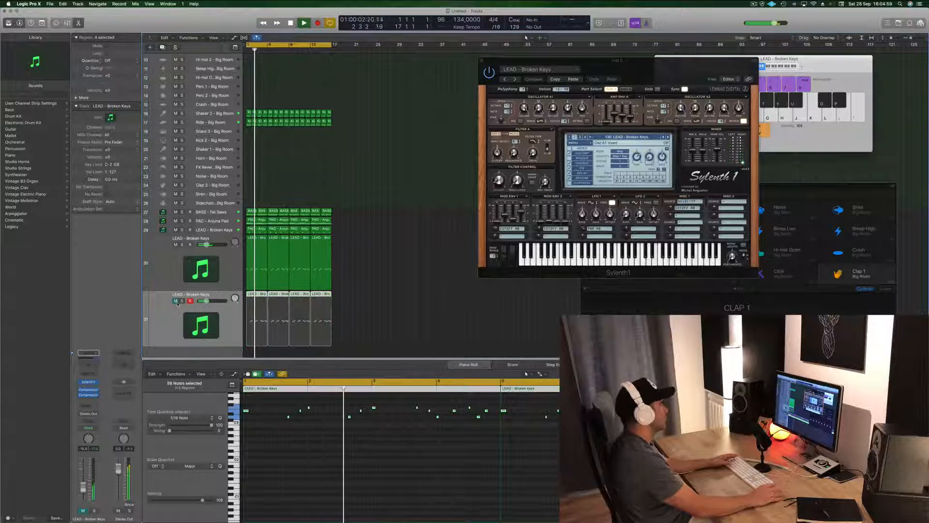
{"action": "left_click", "coordinate": [176, 301]}
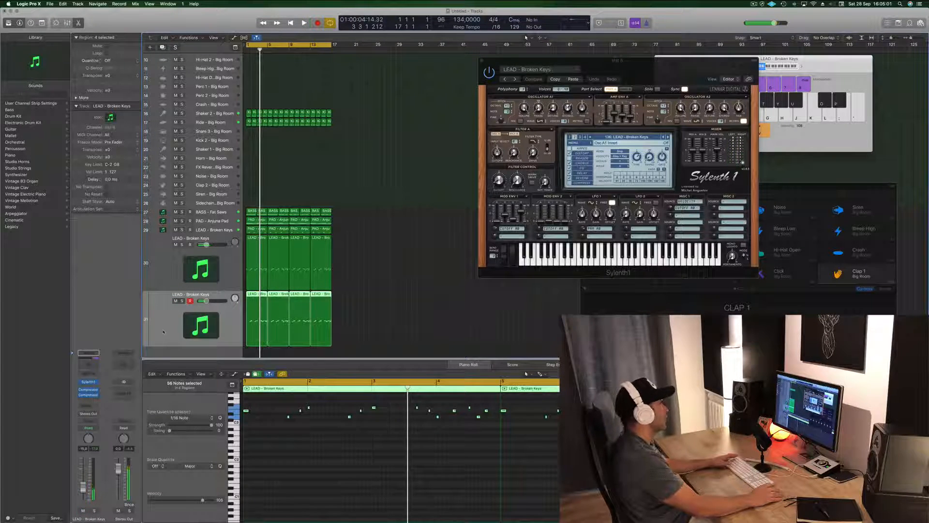
{"action": "left_click_drag", "start_coordinate": [617, 61], "coordinate": [508, 174]}
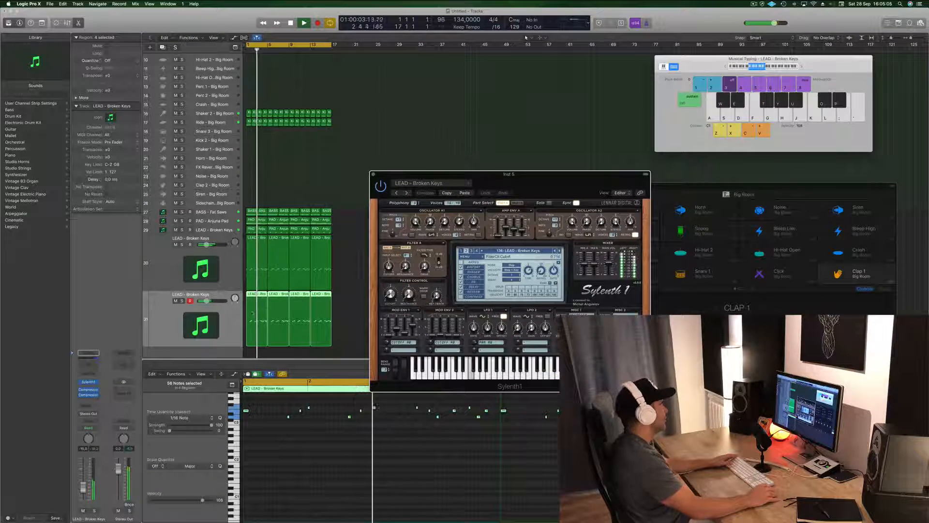
Step: Reopen the duplicate lead's Sylenth1, advance past LEAD - Divine to the following lead presets, and restart playback to hear them
{"action": "left_click", "coordinate": [235, 308]}
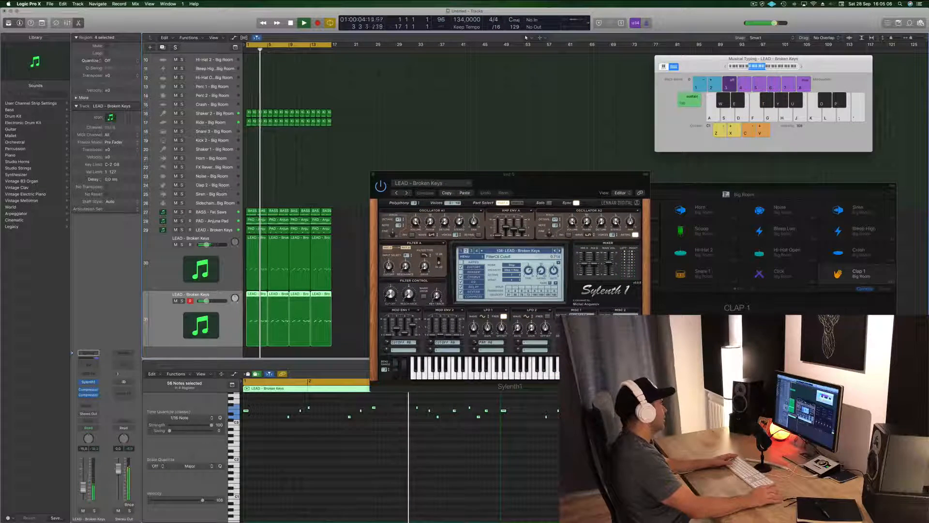
{"action": "left_click", "coordinate": [88, 382]}
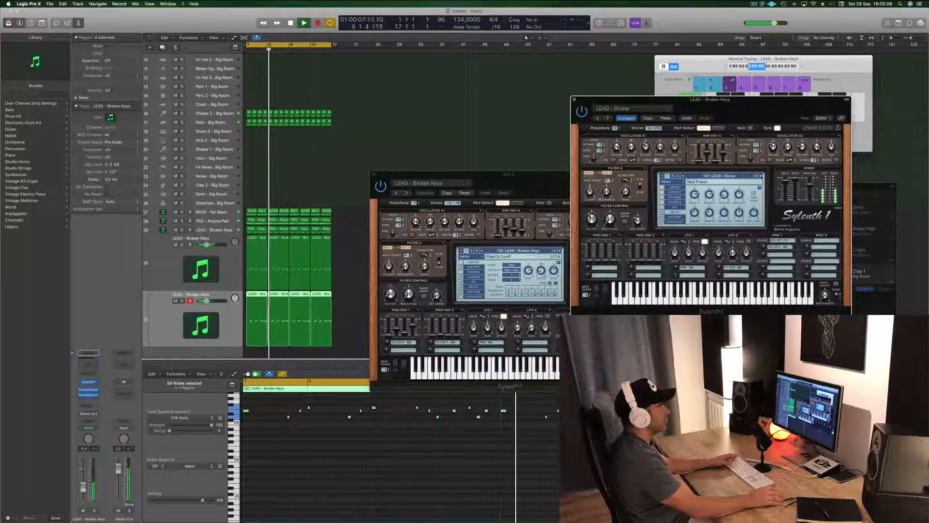
{"action": "left_click", "coordinate": [761, 176]}
{"action": "key", "text": "space"}
{"action": "key", "text": "space"}
{"action": "left_click", "coordinate": [761, 177]}
{"action": "key", "text": "space"}
{"action": "key", "text": "space"}
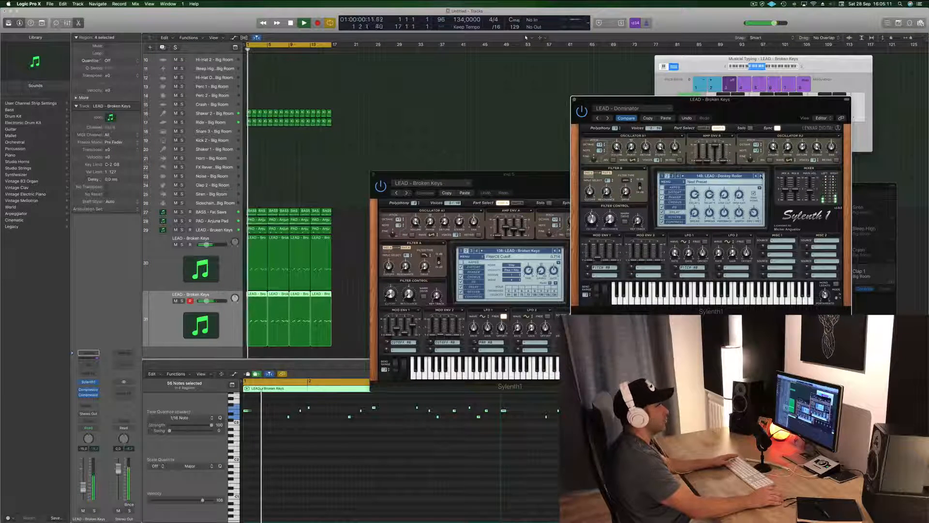
Step: Continue through the duplicate lead's presets to LEAD - Enjoy Your Lead while the melody plays
{"action": "left_click", "coordinate": [762, 177]}
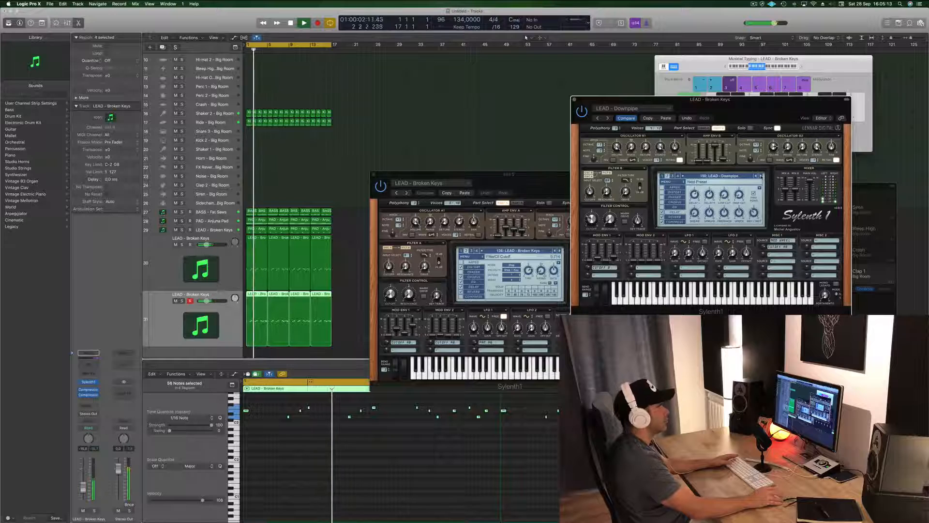
{"action": "left_click", "coordinate": [762, 177]}
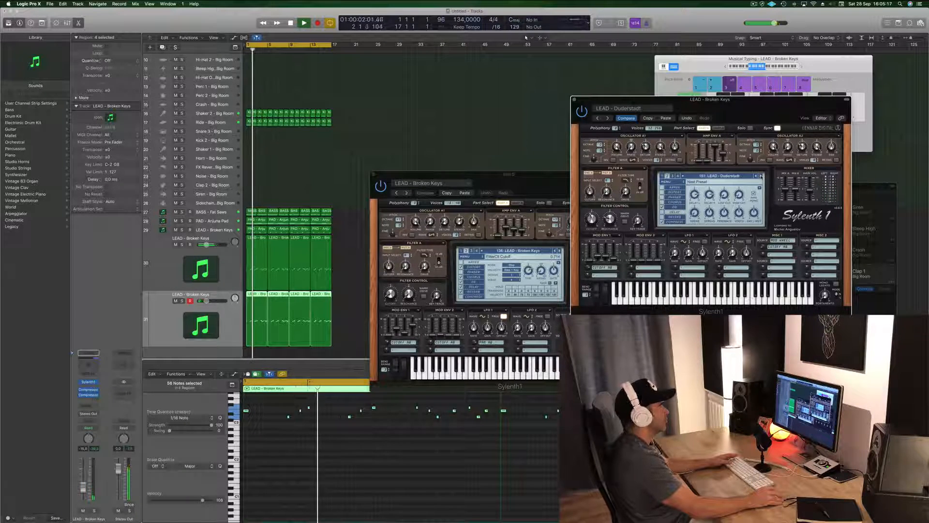
{"action": "left_click", "coordinate": [761, 177]}
{"action": "left_click", "coordinate": [761, 177]}
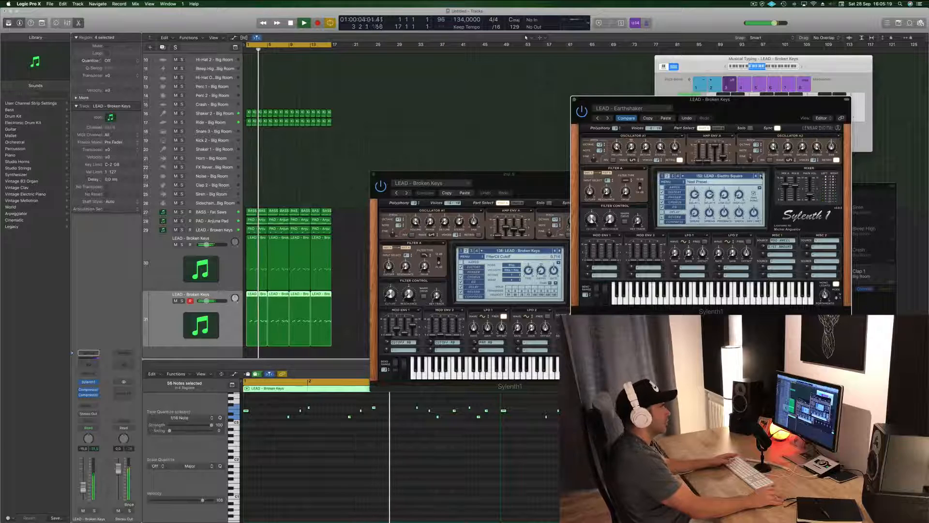
{"action": "left_click", "coordinate": [761, 177]}
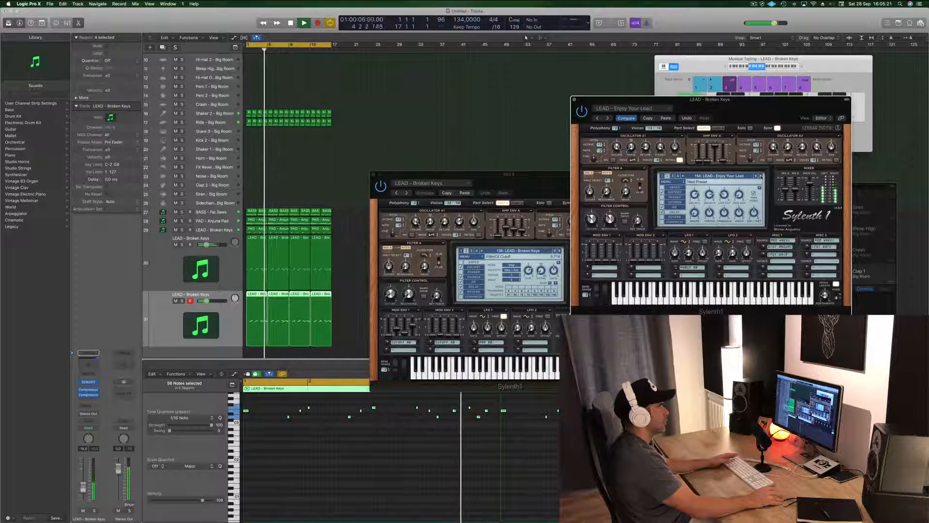
Step: Audition the duplicate lead's following presets up to LEAD - Exposure Lead, and lower the track's volume slightly
{"action": "left_click", "coordinate": [762, 177]}
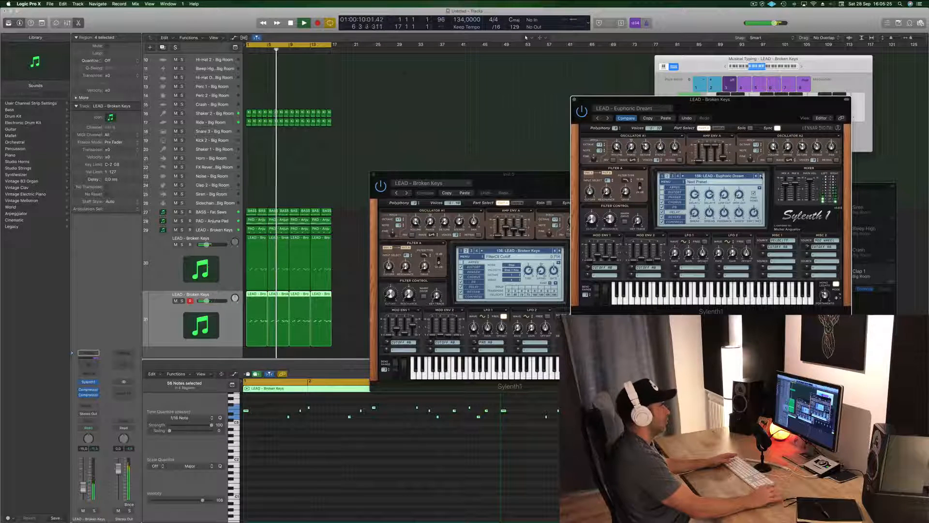
{"action": "left_click", "coordinate": [761, 177]}
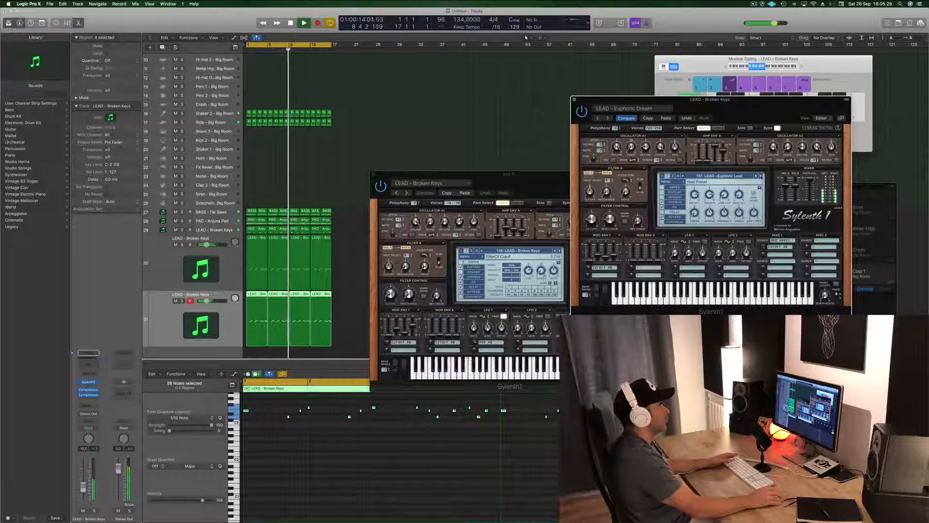
{"action": "left_click", "coordinate": [761, 177]}
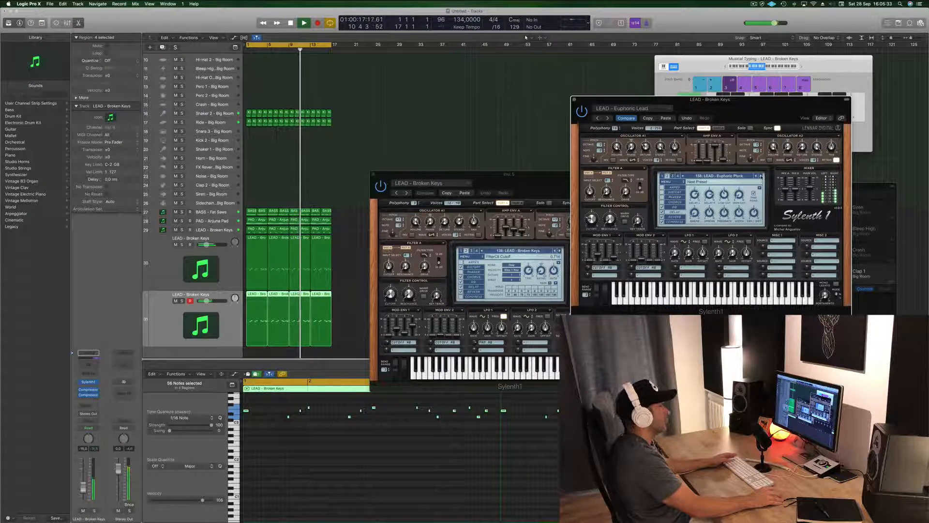
{"action": "left_click", "coordinate": [761, 176]}
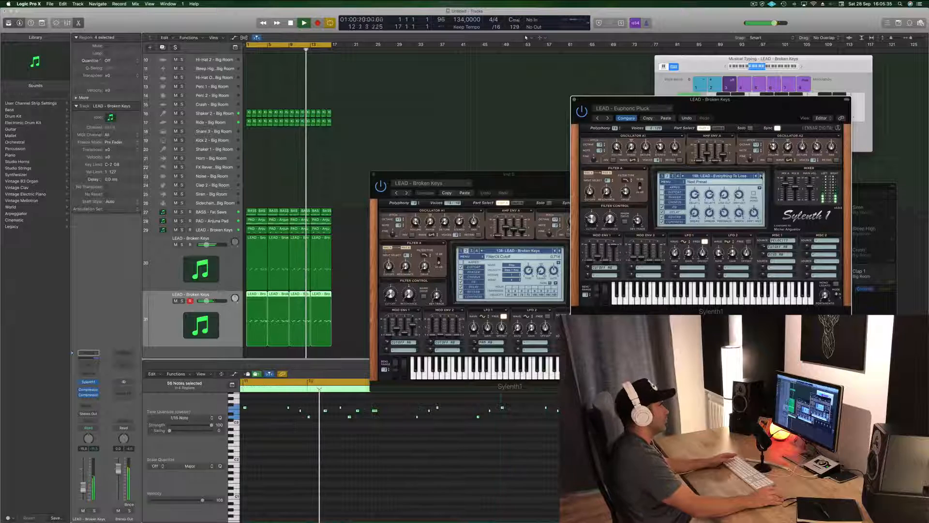
{"action": "left_click", "coordinate": [762, 176]}
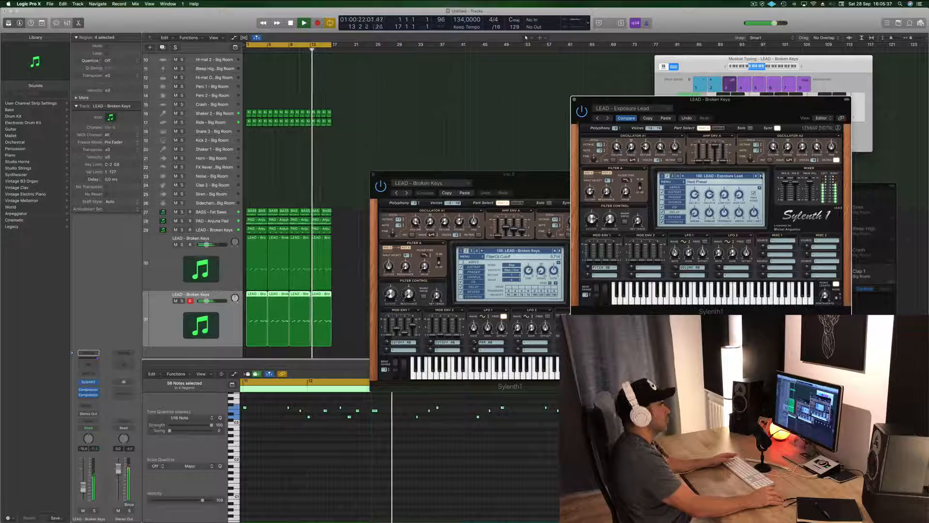
{"action": "left_click_drag", "start_coordinate": [83, 486], "coordinate": [83, 490]}
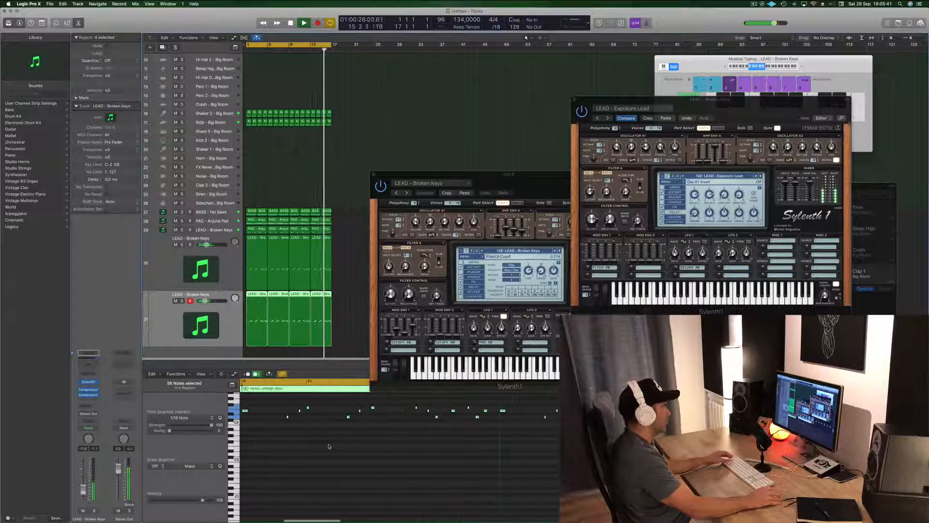
Step: Select all the notes of the duplicate lead's melody, lengthen them together, and restart playback from the beginning
{"action": "scroll", "coordinate": [328, 446], "scroll_direction": "left", "scroll_amount": 5}
{"action": "scroll", "coordinate": [328, 445], "scroll_direction": "up", "scroll_amount": 3}
{"action": "scroll", "coordinate": [329, 446], "scroll_direction": "left", "scroll_amount": 5}
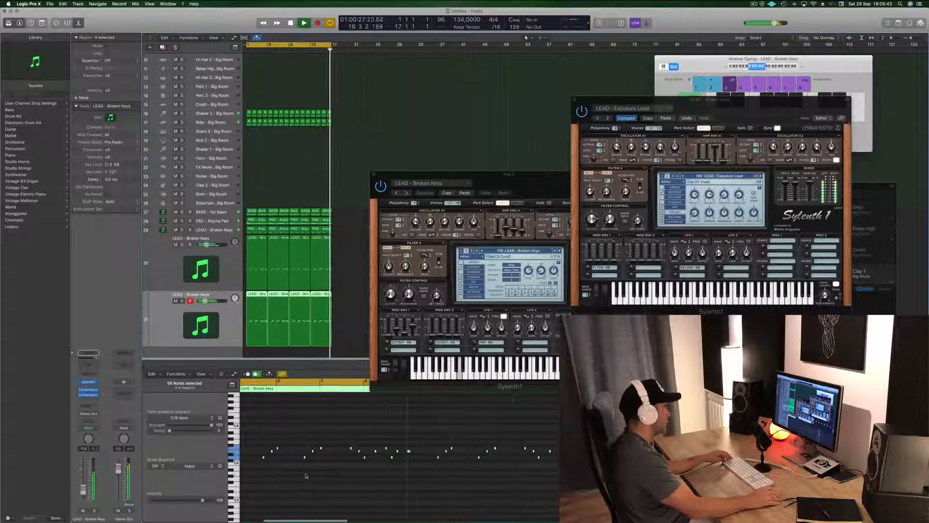
{"action": "left_click", "coordinate": [326, 481]}
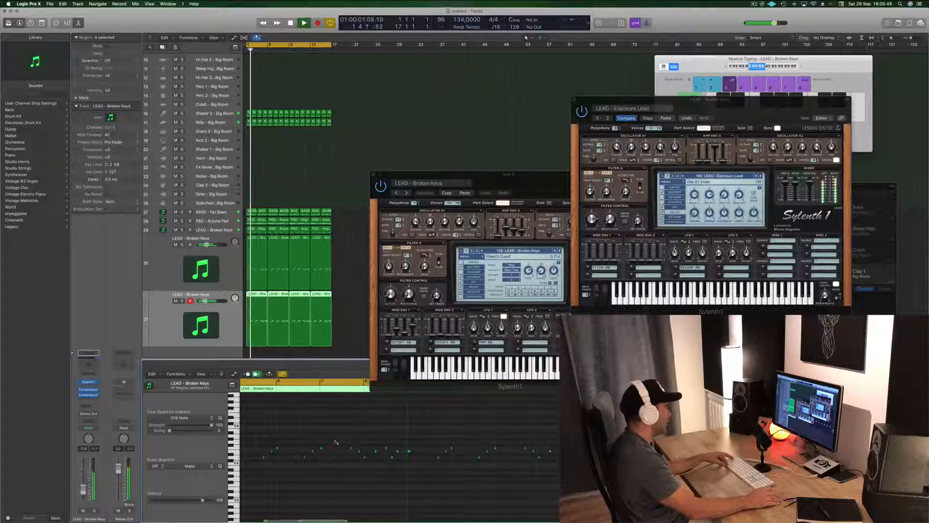
{"action": "key", "text": "super+a"}
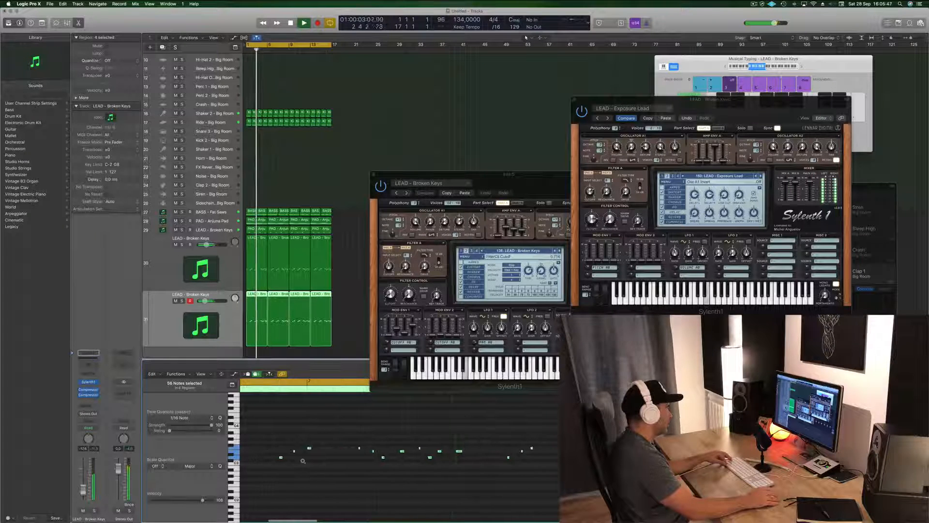
{"action": "left_click_drag", "start_coordinate": [335, 447], "coordinate": [342, 450]}
{"action": "key", "text": "Return"}
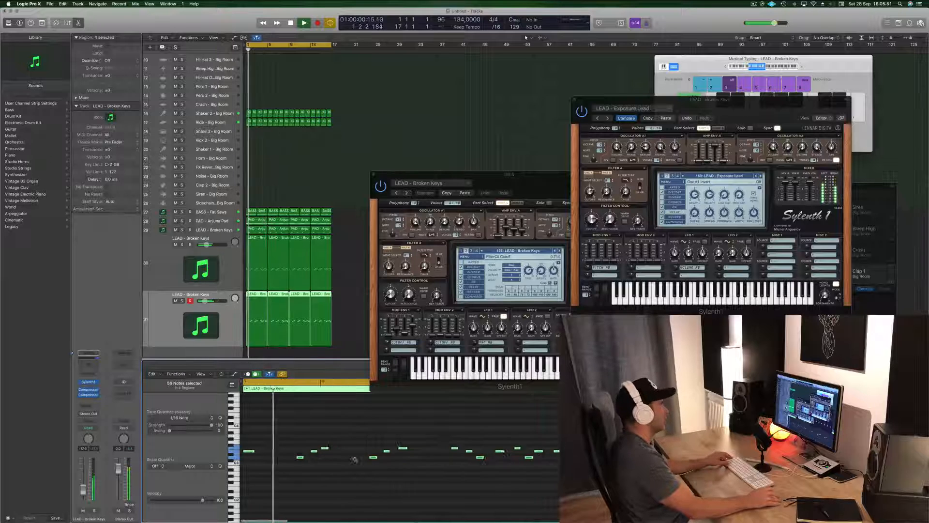
{"action": "key", "text": "super+Left"}
{"action": "key", "text": "super+Left"}
Step: Advance the duplicate lead's presets from LEAD - Exposure Lead to LEAD - From Above and rebalance the track's volume
{"action": "left_click_drag", "start_coordinate": [84, 493], "coordinate": [85, 495]}
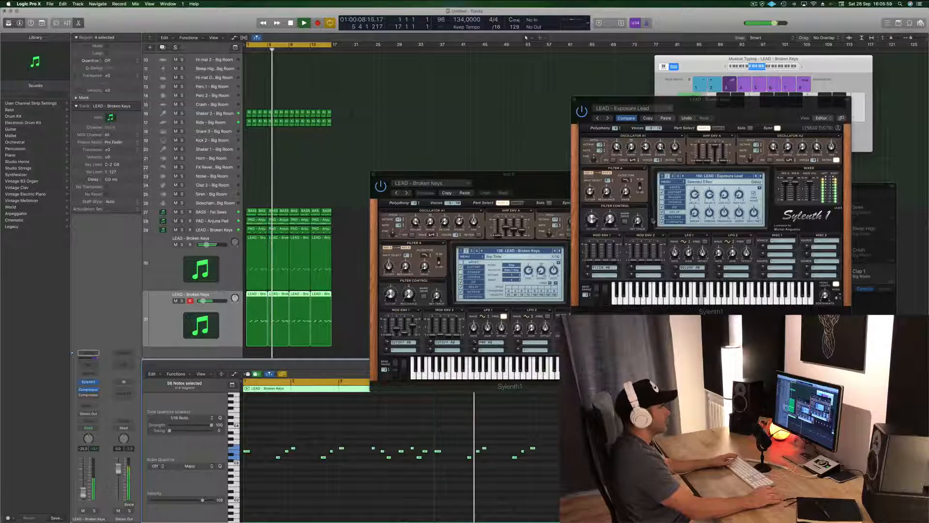
{"action": "left_click_drag", "start_coordinate": [780, 105], "coordinate": [740, 111]}
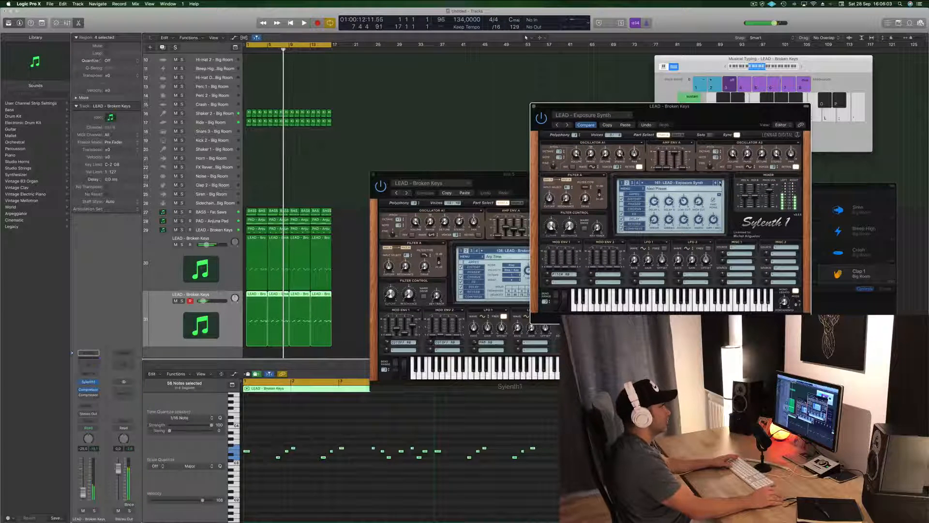
{"action": "left_click", "coordinate": [720, 183]}
{"action": "left_click", "coordinate": [720, 184]}
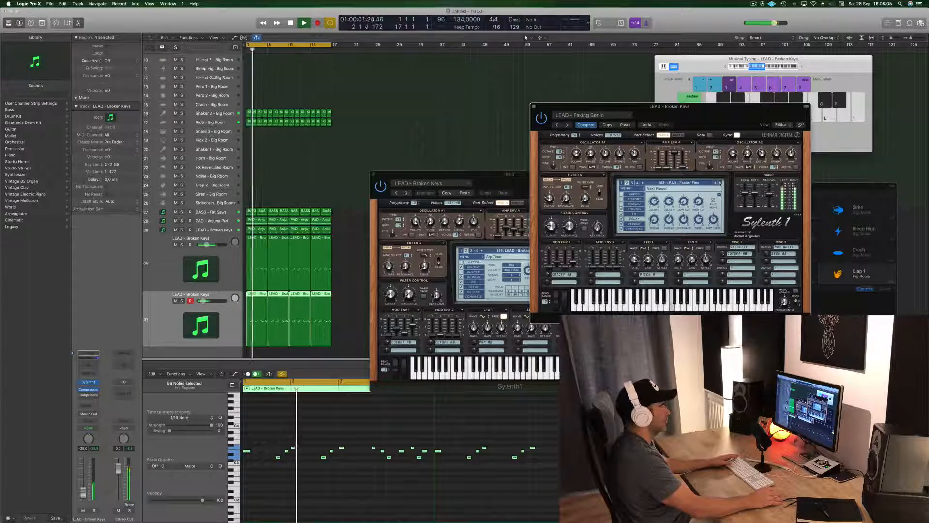
{"action": "left_click", "coordinate": [720, 184]}
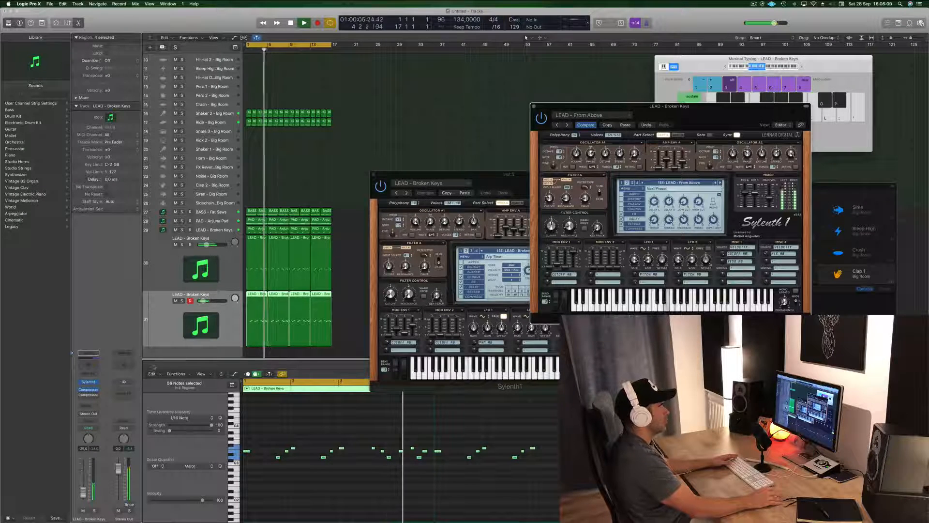
{"action": "left_click", "coordinate": [83, 493]}
{"action": "left_click_drag", "start_coordinate": [83, 485], "coordinate": [85, 481]}
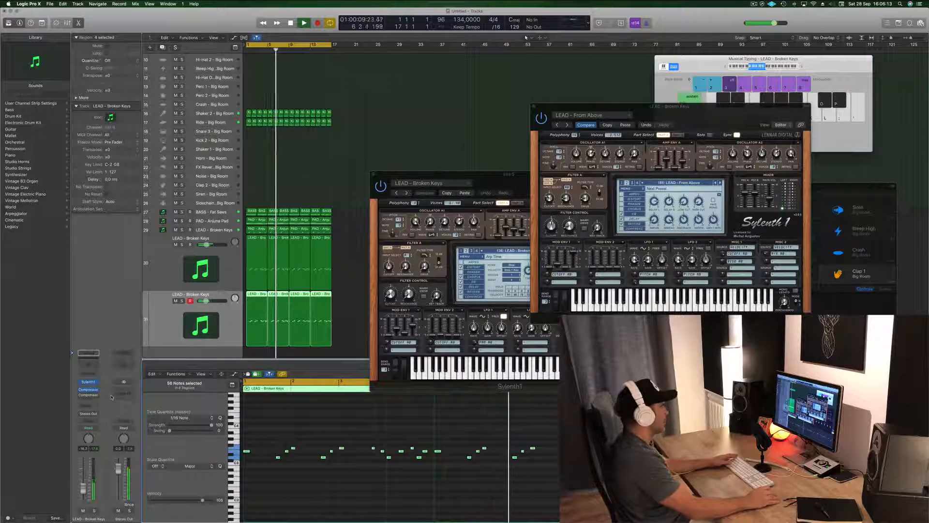
Step: Add a send to Bus 13 on the duplicate lead's channel
{"action": "left_click", "coordinate": [88, 406]}
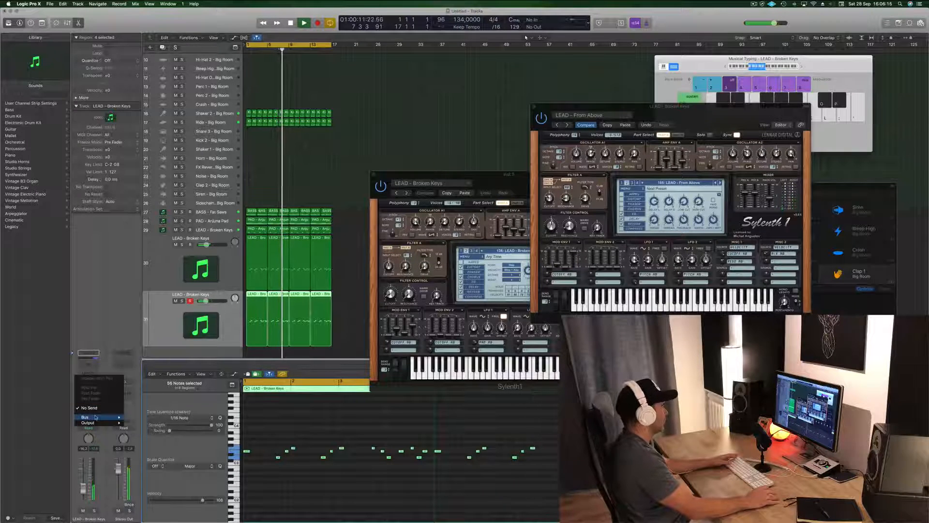
{"action": "mouse_move", "coordinate": [85, 416]}
{"action": "left_click", "coordinate": [144, 370]}
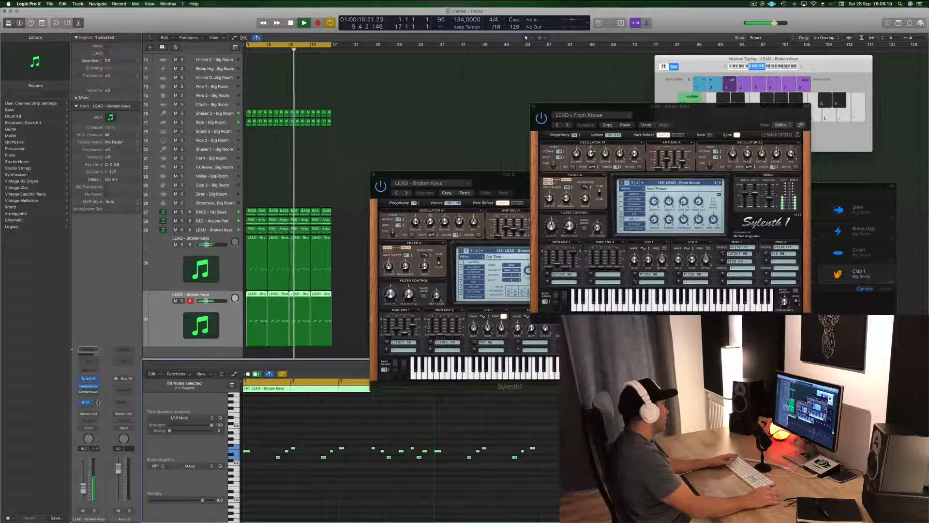
Step: Insert a stereo SilverVerb reverb on the Bus 13 aux channel
{"action": "left_click", "coordinate": [125, 388]}
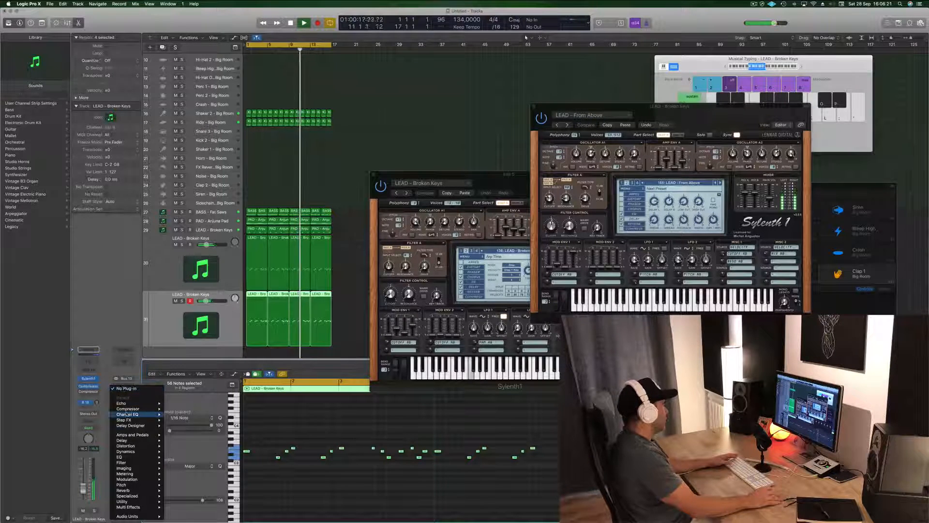
{"action": "mouse_move", "coordinate": [137, 447]}
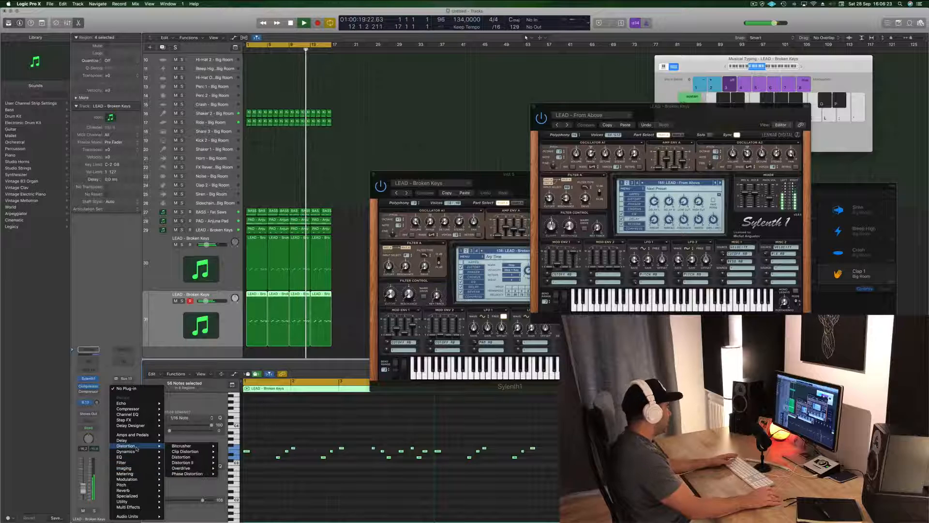
{"action": "mouse_move", "coordinate": [135, 471]}
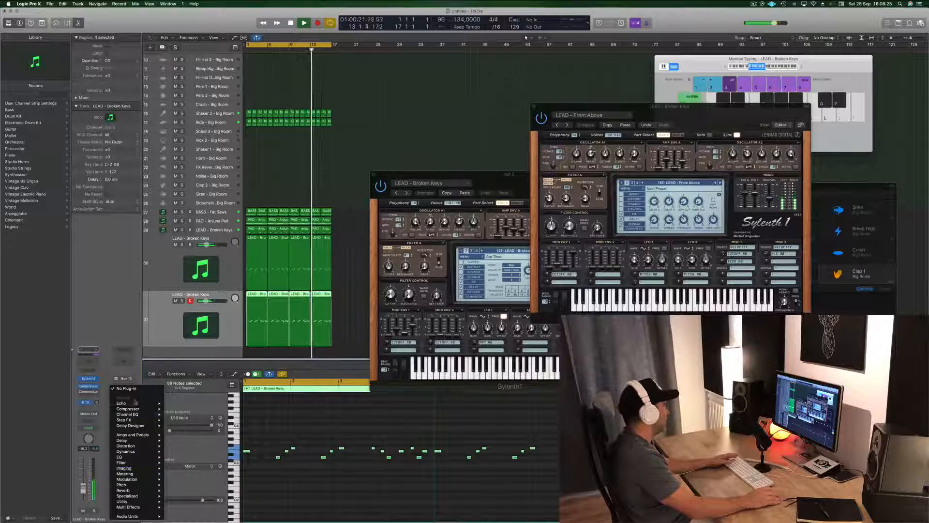
{"action": "mouse_move", "coordinate": [141, 490]}
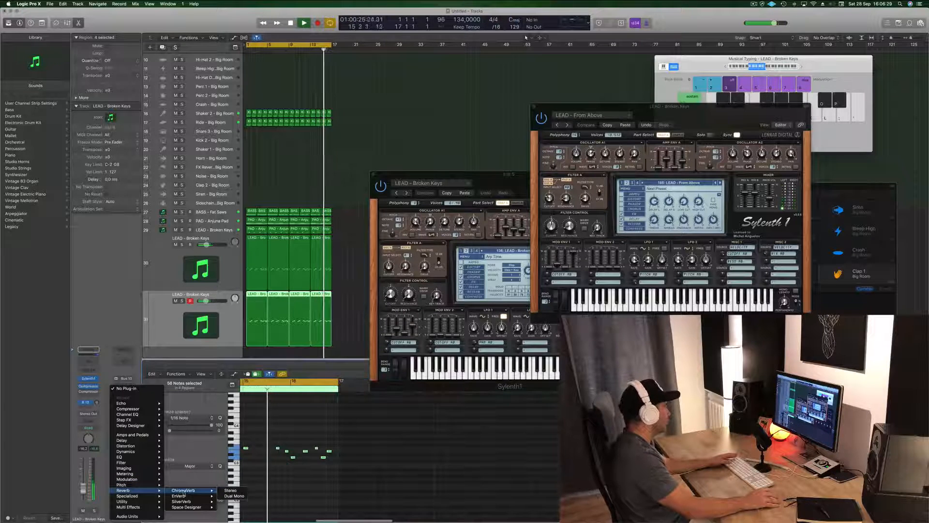
{"action": "mouse_move", "coordinate": [184, 502]}
{"action": "left_click", "coordinate": [229, 502]}
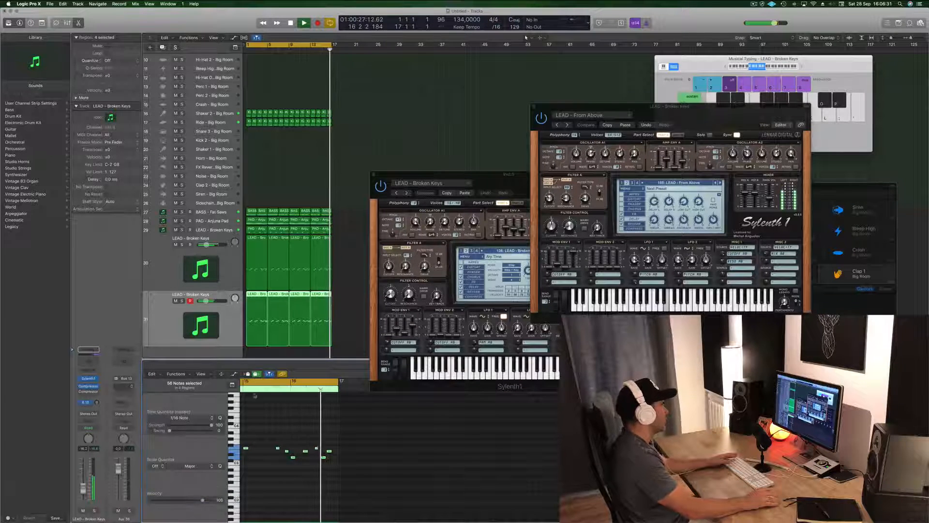
Step: Load the grandiose preset in the SilverVerb, raise the lead's send level to Bus 13, and close the reverb window
{"action": "left_click", "coordinate": [95, 27]}
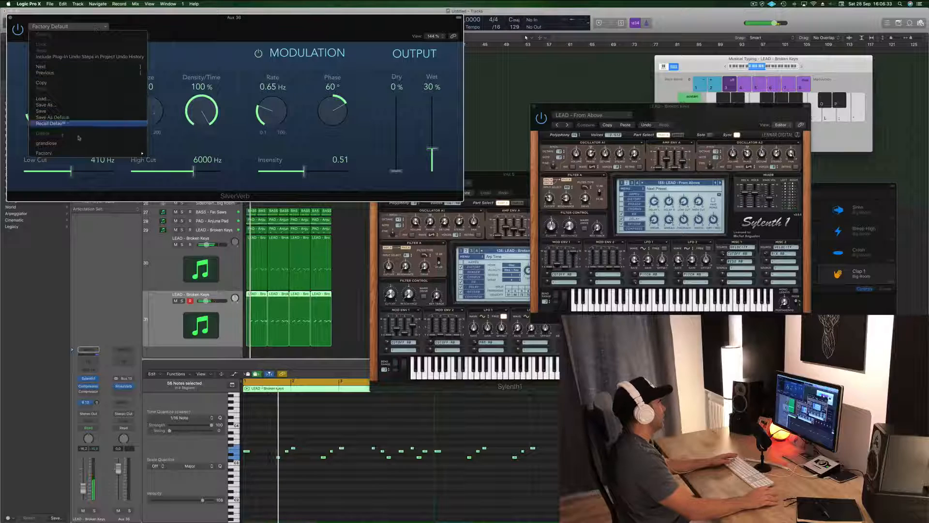
{"action": "left_click", "coordinate": [46, 142]}
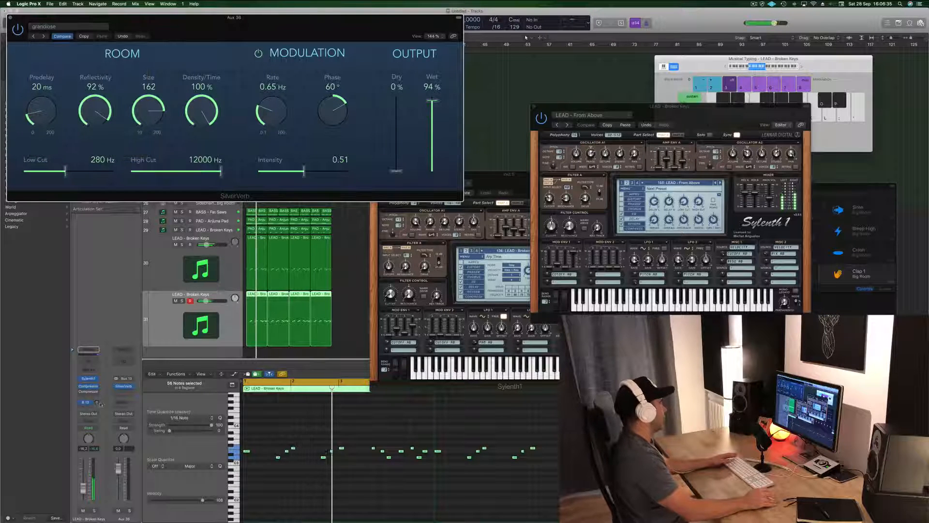
{"action": "left_click_drag", "start_coordinate": [97, 403], "coordinate": [98, 403]}
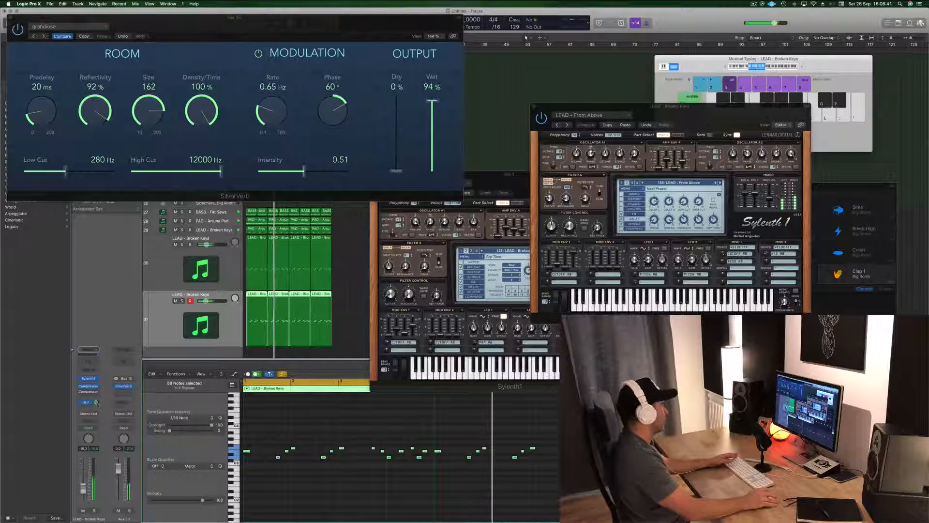
{"action": "left_click", "coordinate": [10, 19]}
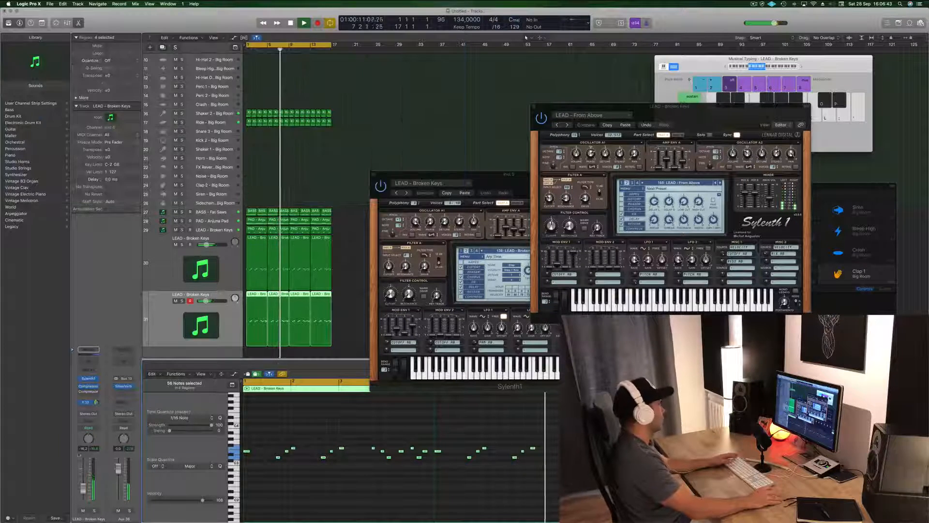
Step: Insert a stereo Compressor after the SilverVerb on the aux and set its side chain source to Bus 6
{"action": "left_click", "coordinate": [125, 386]}
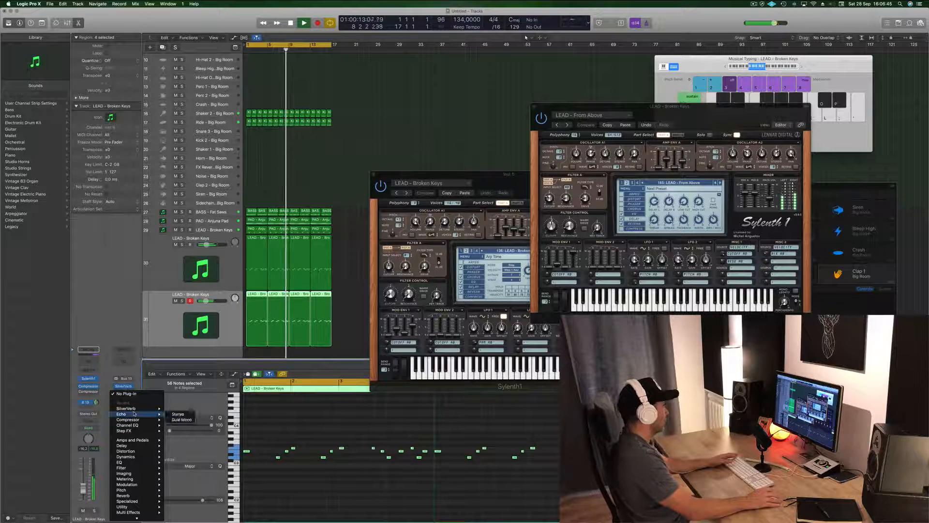
{"action": "mouse_move", "coordinate": [140, 419]}
{"action": "left_click", "coordinate": [191, 420]}
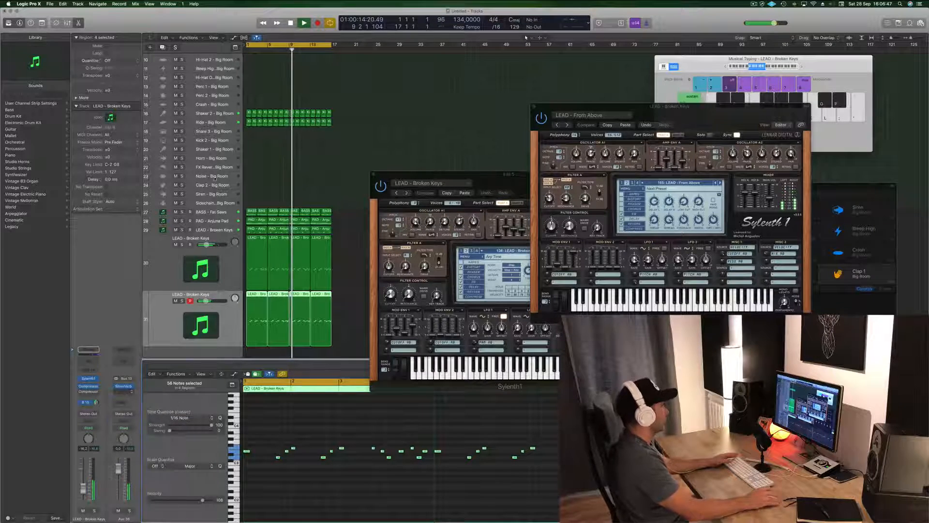
{"action": "left_click_drag", "start_coordinate": [296, 19], "coordinate": [546, 82]}
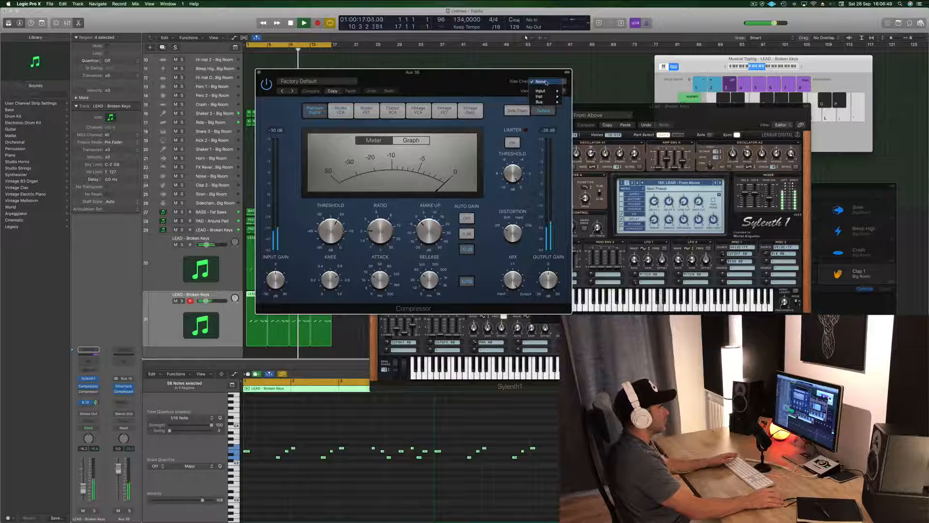
{"action": "mouse_move", "coordinate": [546, 102]}
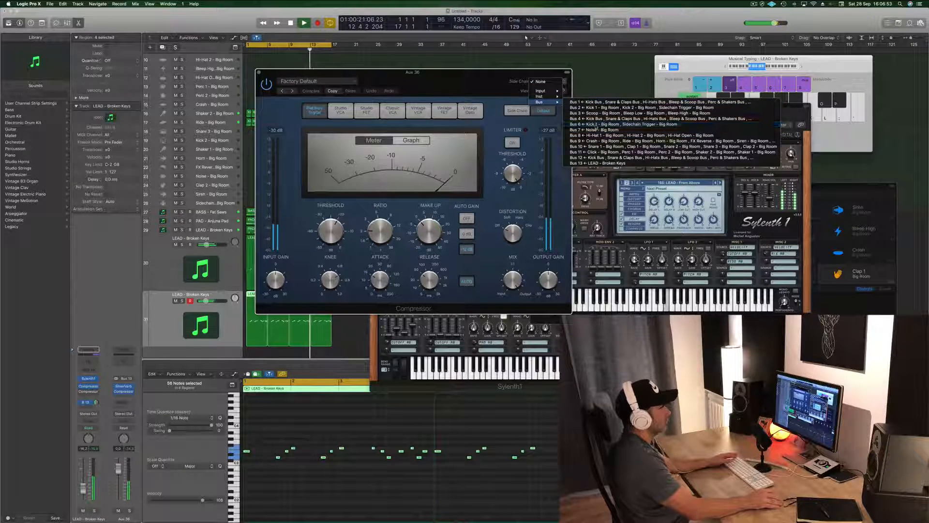
{"action": "left_click", "coordinate": [596, 125]}
Step: Raise the aux compressor's ratio to about 4:1, adjust its release, and close the compressor window
{"action": "left_click_drag", "start_coordinate": [435, 72], "coordinate": [512, 104]}
{"action": "left_click_drag", "start_coordinate": [465, 259], "coordinate": [465, 253]}
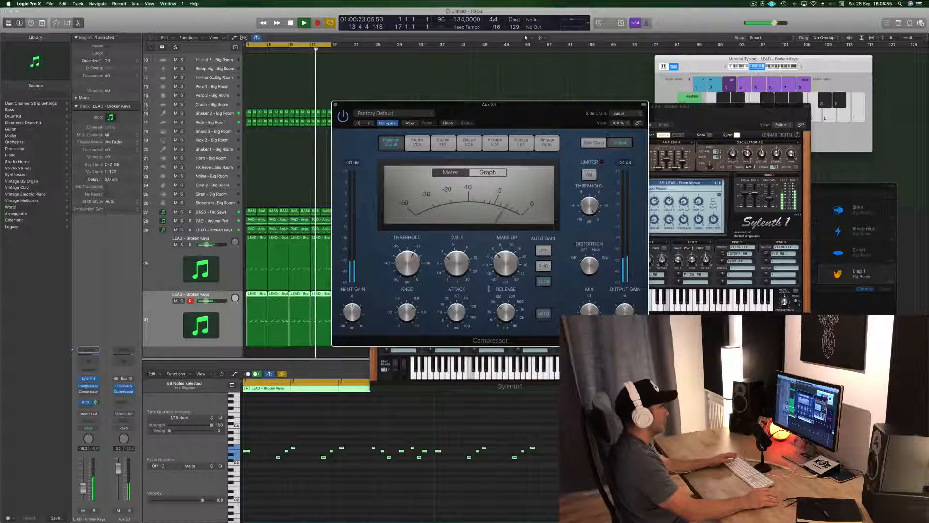
{"action": "left_click_drag", "start_coordinate": [507, 312], "coordinate": [508, 329]}
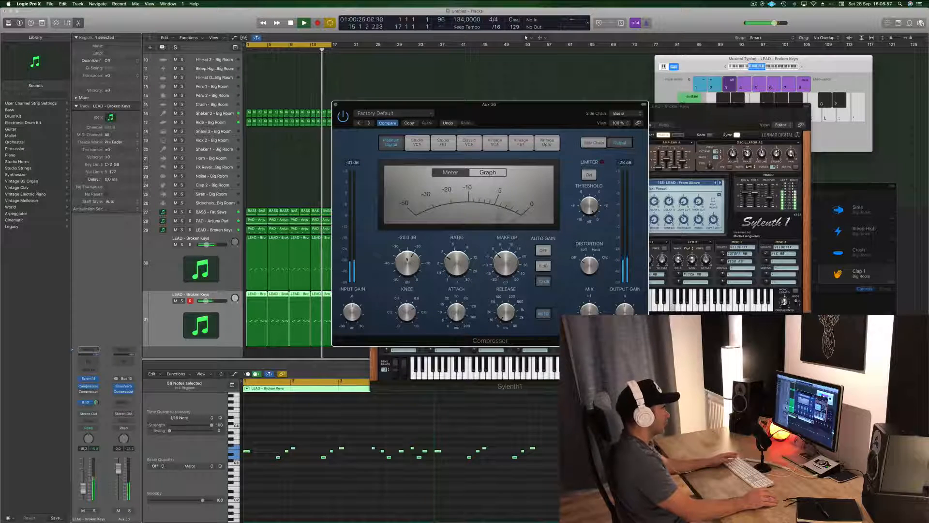
{"action": "left_click_drag", "start_coordinate": [412, 262], "coordinate": [450, 254]}
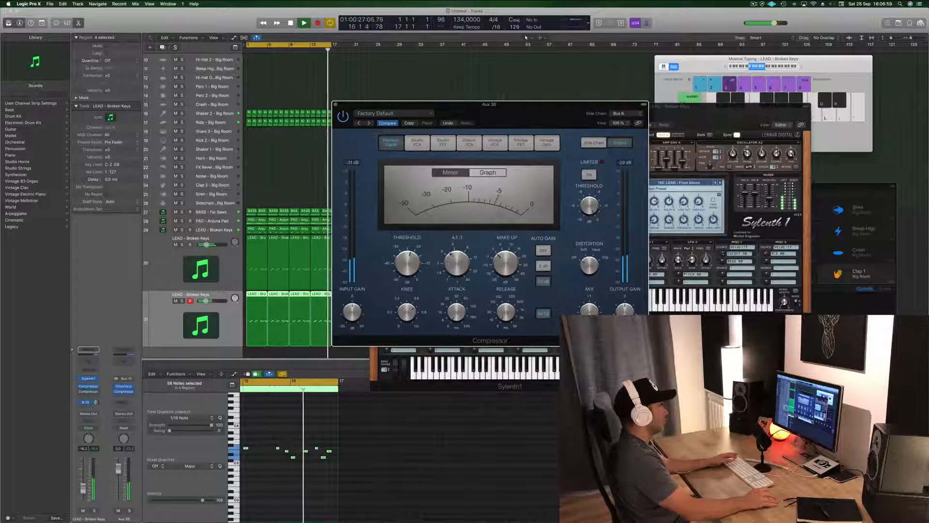
{"action": "left_click_drag", "start_coordinate": [525, 114], "coordinate": [557, 114]}
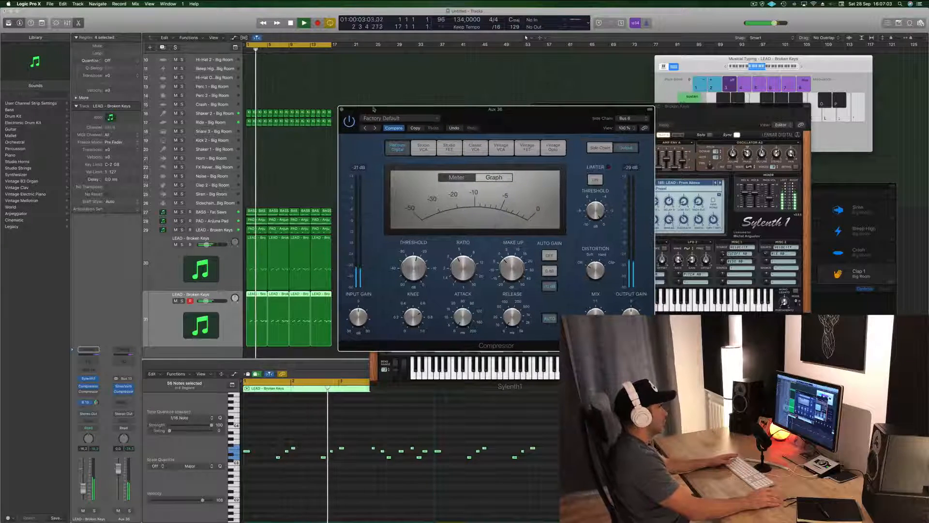
{"action": "key", "text": "super+w"}
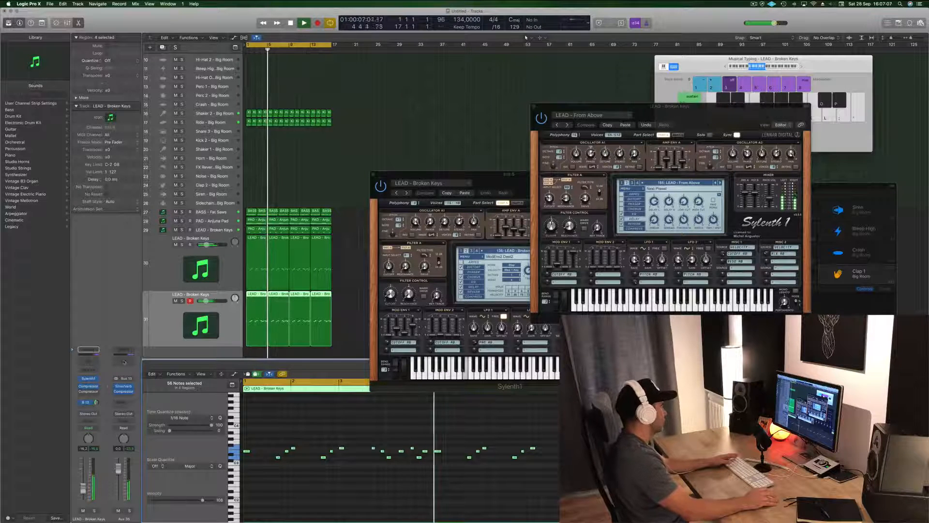
Step: Insert a Channel EQ on the reverb aux, enable its low cut at 490 Hz, and close the EQ window
{"action": "left_click", "coordinate": [123, 349]}
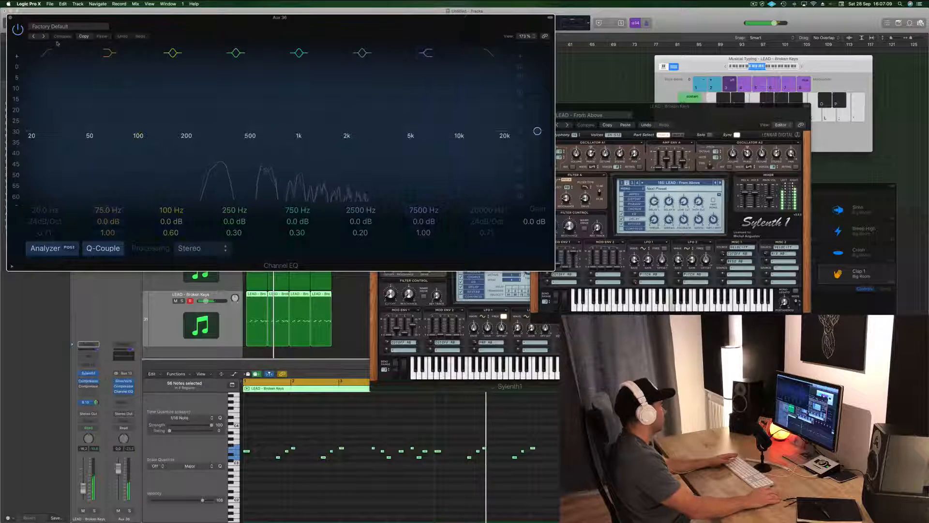
{"action": "left_click", "coordinate": [47, 53]}
{"action": "left_click_drag", "start_coordinate": [52, 121], "coordinate": [282, 123]}
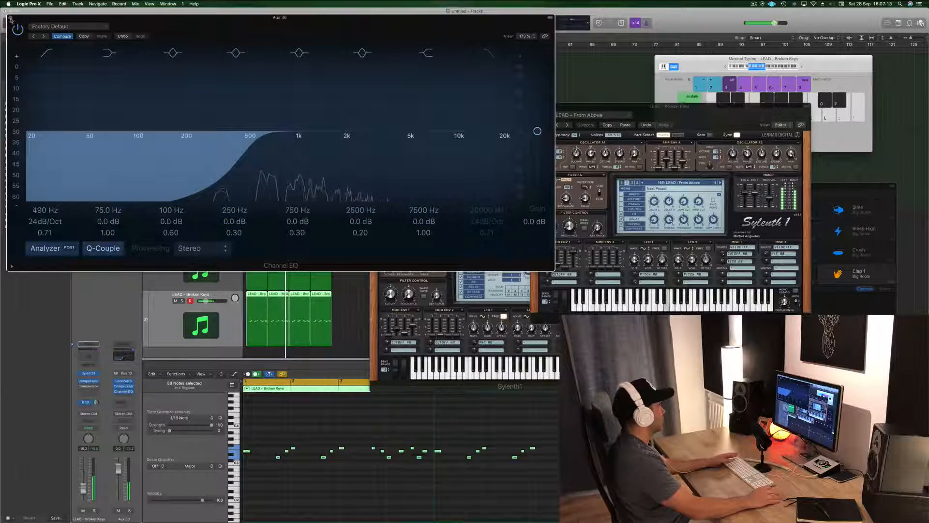
{"action": "left_click", "coordinate": [11, 18]}
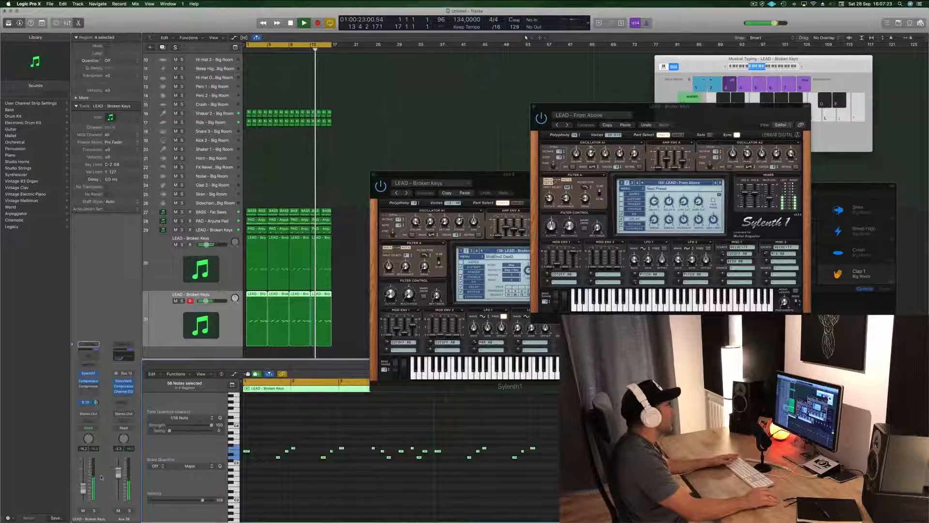
Step: Adjust the reverb aux channel's volume and audition the loop from the start
{"action": "left_click_drag", "start_coordinate": [107, 432], "coordinate": [109, 473]}
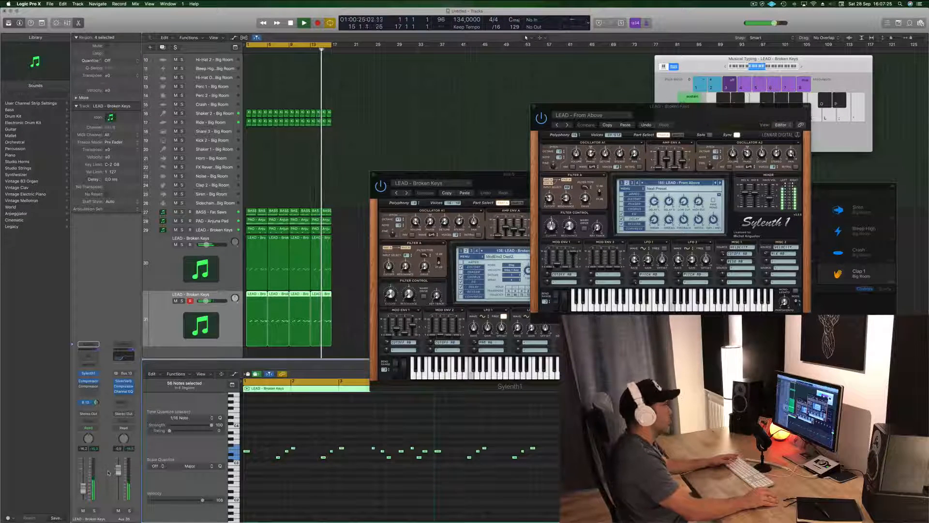
{"action": "key", "text": "space"}
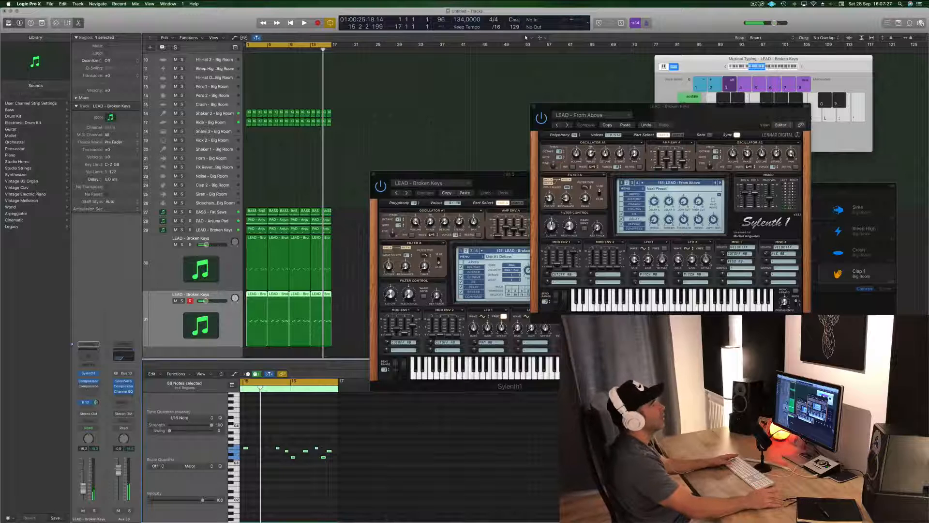
{"action": "left_click", "coordinate": [754, 4]}
{"action": "left_click", "coordinate": [728, 18]}
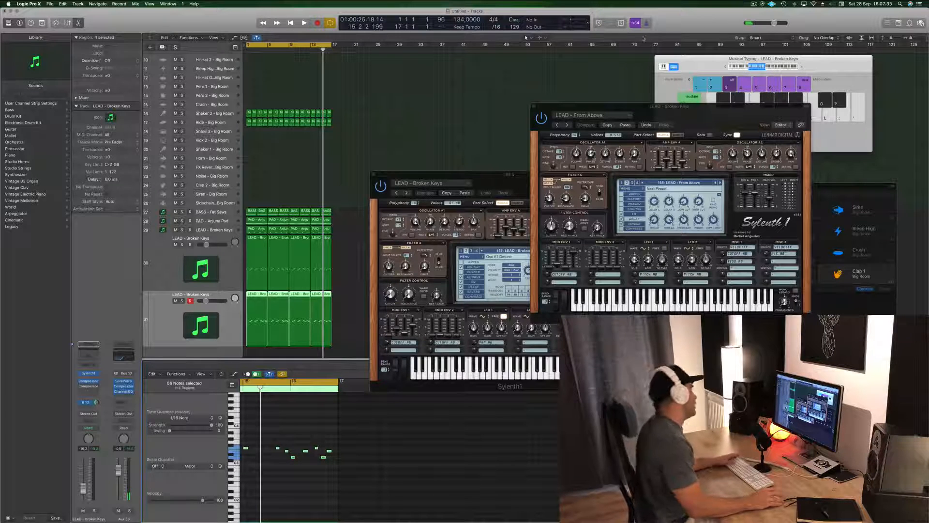
{"action": "key", "text": "space"}
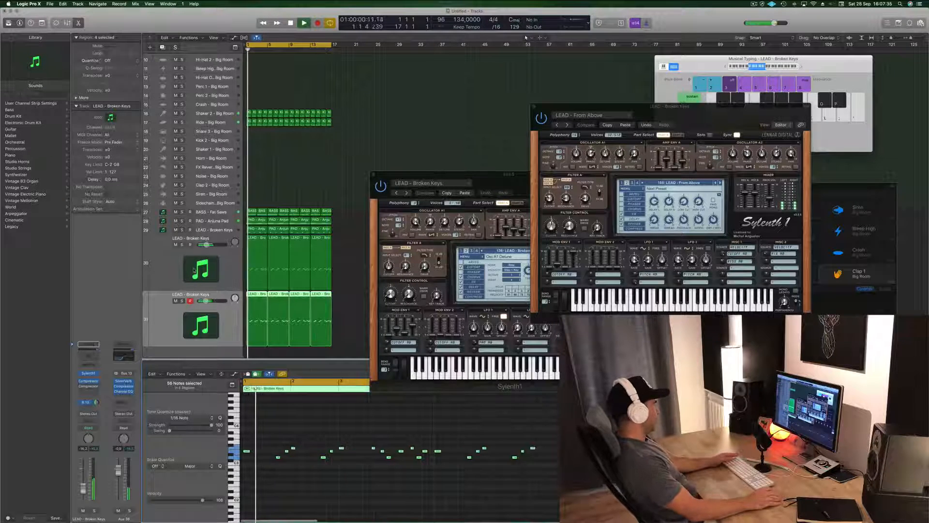
{"action": "key", "text": "space"}
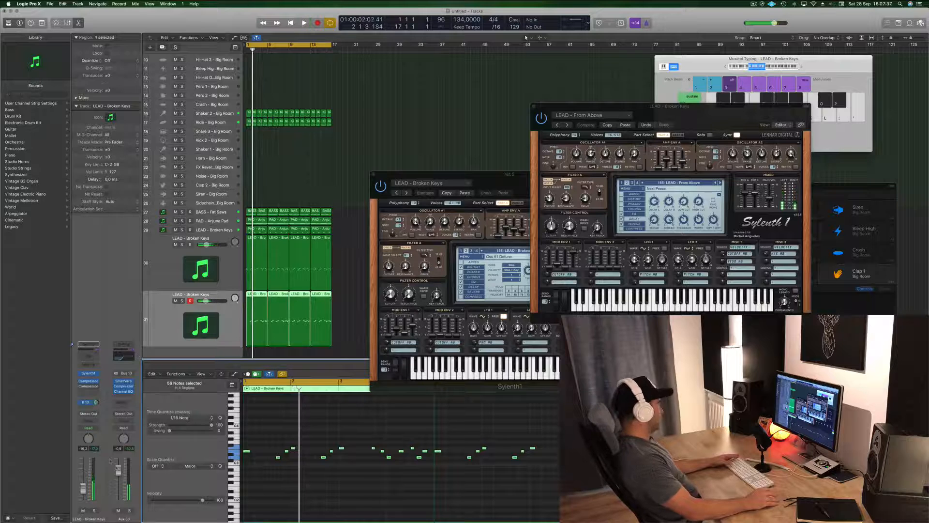
{"action": "key", "text": "space"}
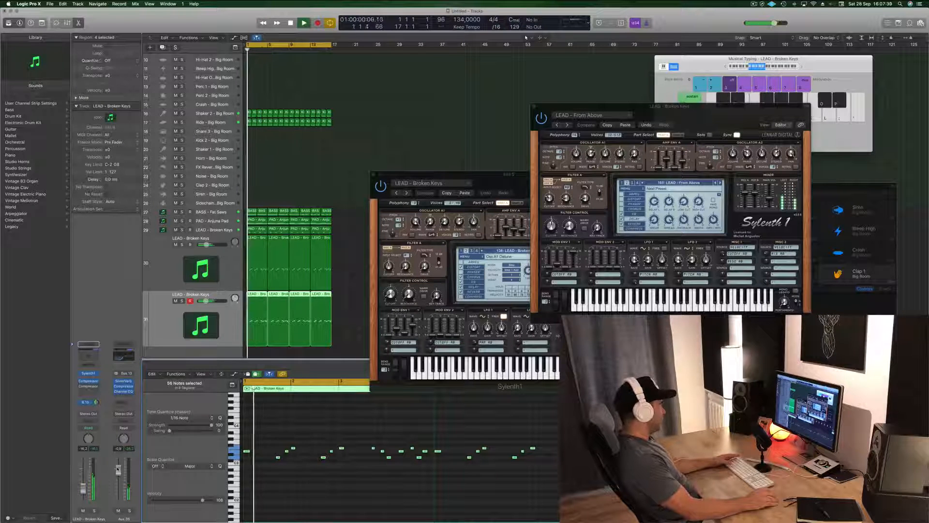
Step: Fine-tune the aux compressor's threshold while listening, and close the compressor and SilverVerb windows
{"action": "left_click", "coordinate": [124, 381]}
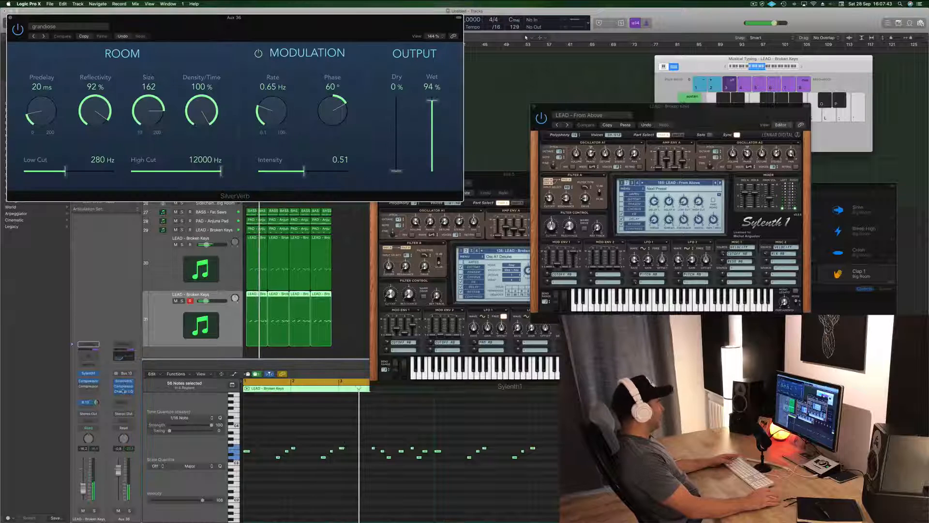
{"action": "left_click", "coordinate": [124, 386]}
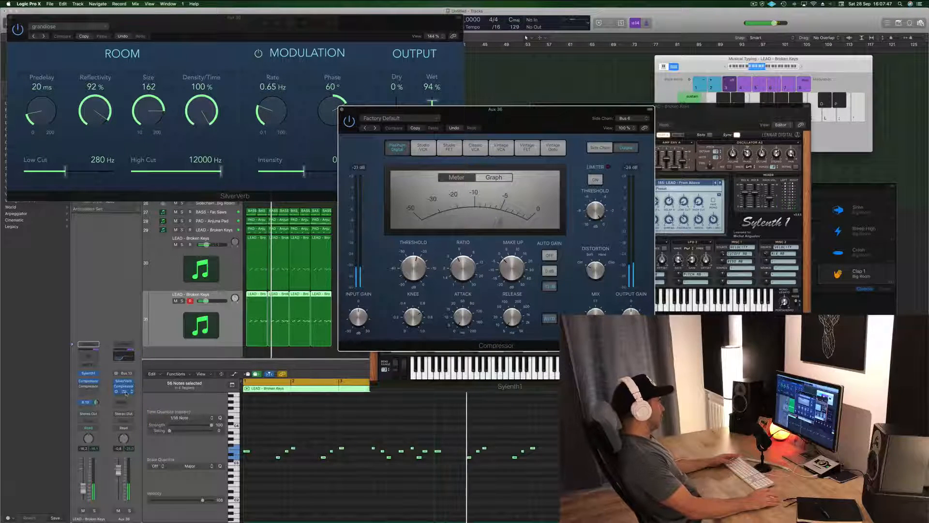
{"action": "left_click_drag", "start_coordinate": [414, 269], "coordinate": [413, 283]}
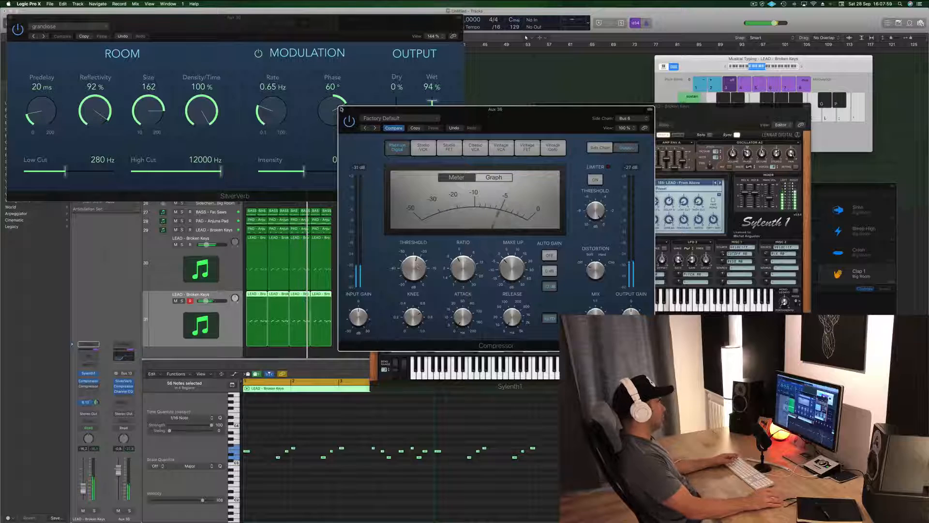
{"action": "left_click", "coordinate": [341, 110]}
{"action": "left_click_drag", "start_coordinate": [280, 29], "coordinate": [495, 54]}
{"action": "key", "text": "space"}
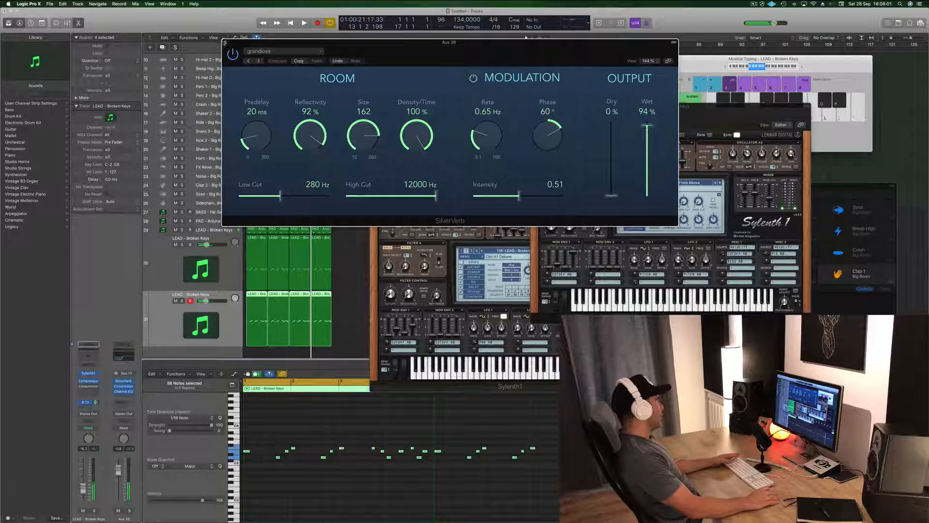
{"action": "key", "text": "super+w"}
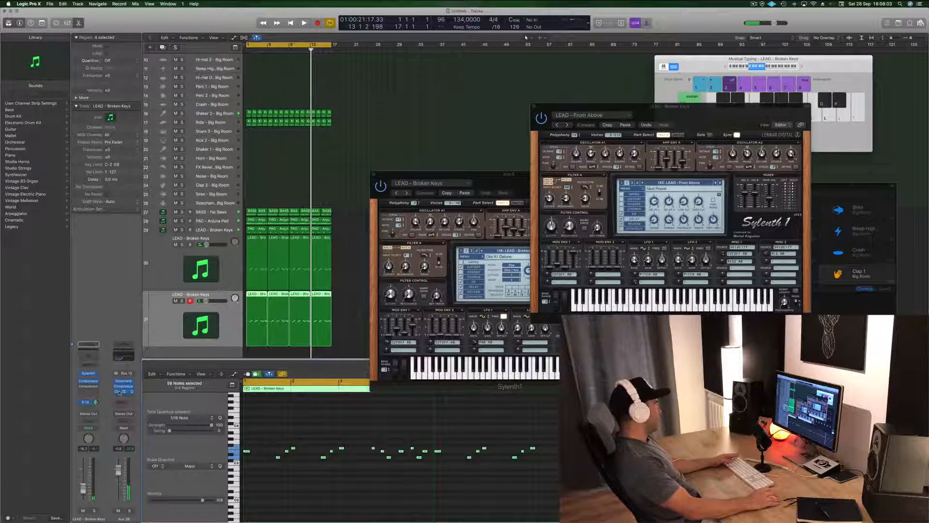
Step: Review the low-cut curve in the aux's Channel EQ during playback, and close its window
{"action": "left_click", "coordinate": [123, 392]}
{"action": "key", "text": "space"}
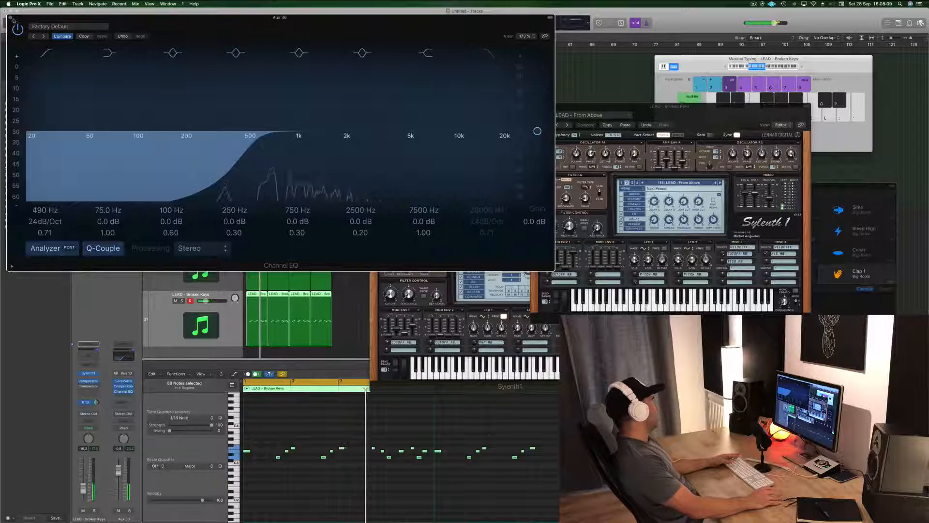
{"action": "left_click", "coordinate": [10, 18]}
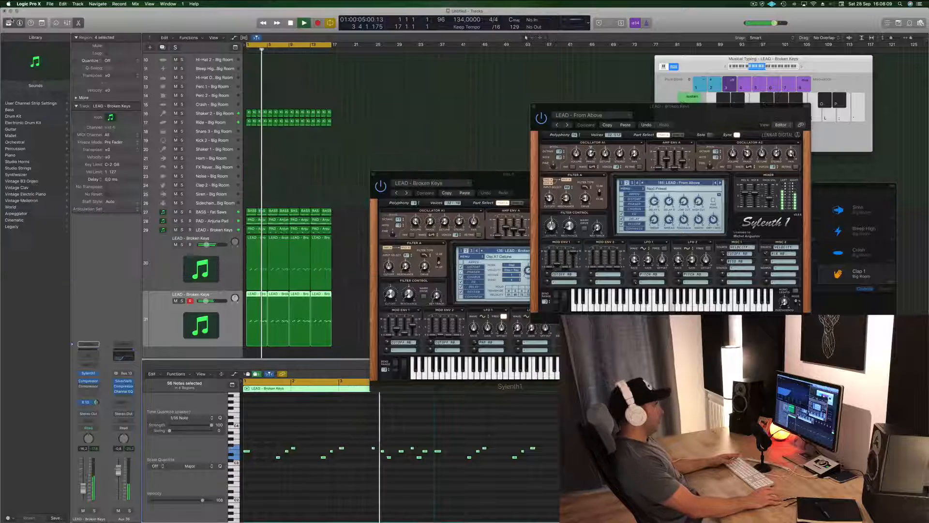
Step: Close both open Sylenth1 windows of the lead tracks
{"action": "left_click", "coordinate": [715, 117]}
{"action": "left_click_drag", "start_coordinate": [716, 118], "coordinate": [688, 121]}
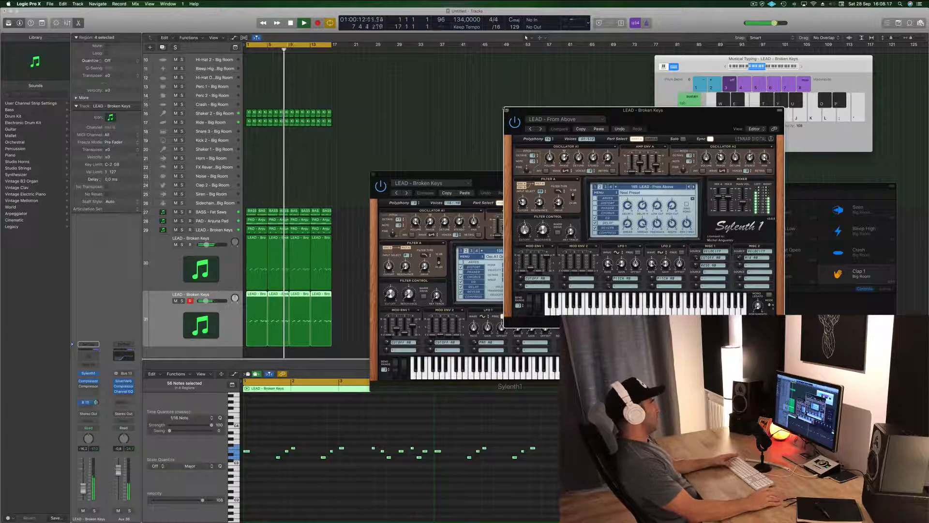
{"action": "left_click", "coordinate": [507, 110]}
{"action": "left_click_drag", "start_coordinate": [374, 175], "coordinate": [418, 130]}
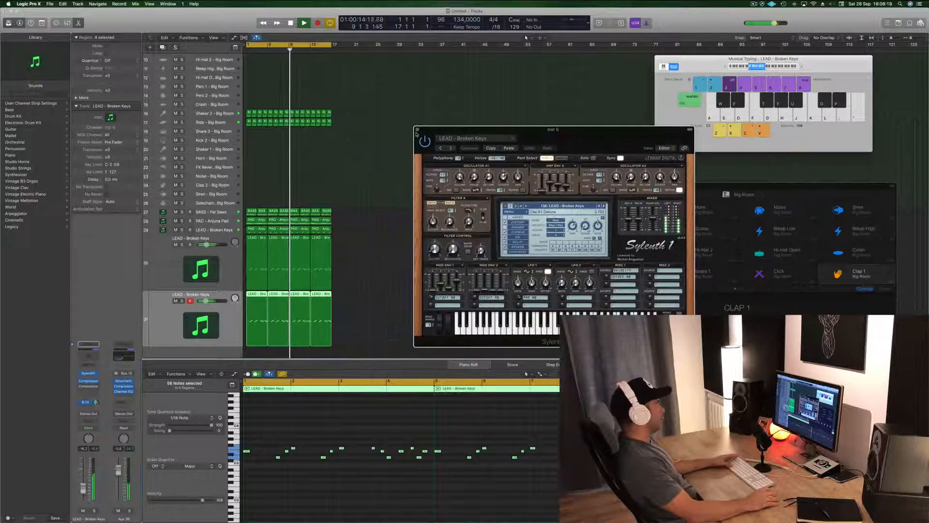
{"action": "left_click", "coordinate": [417, 130]}
Step: Stop playback and copy the first Kick 1 region onto the Hi-Hat Open track at bar 1
{"action": "scroll", "coordinate": [424, 144], "scroll_direction": "up", "scroll_amount": 5}
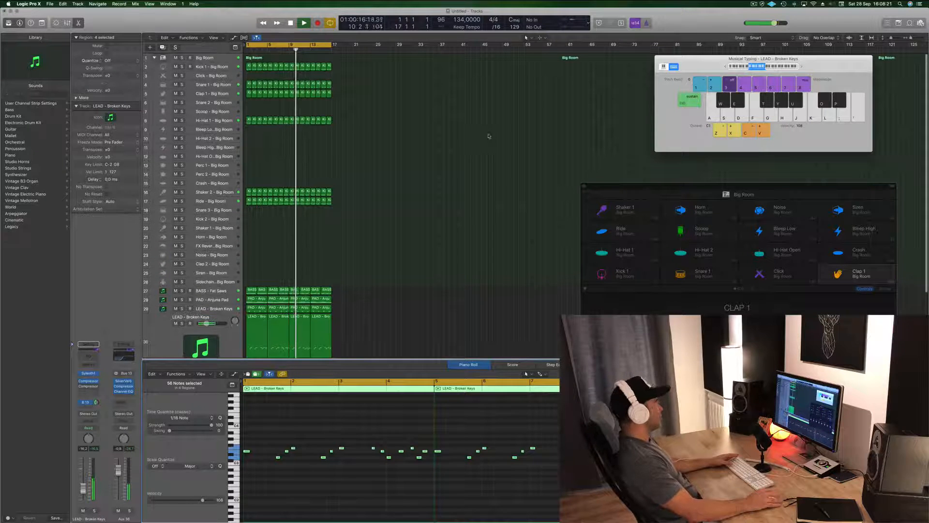
{"action": "left_click", "coordinate": [488, 135]}
{"action": "key", "text": "space"}
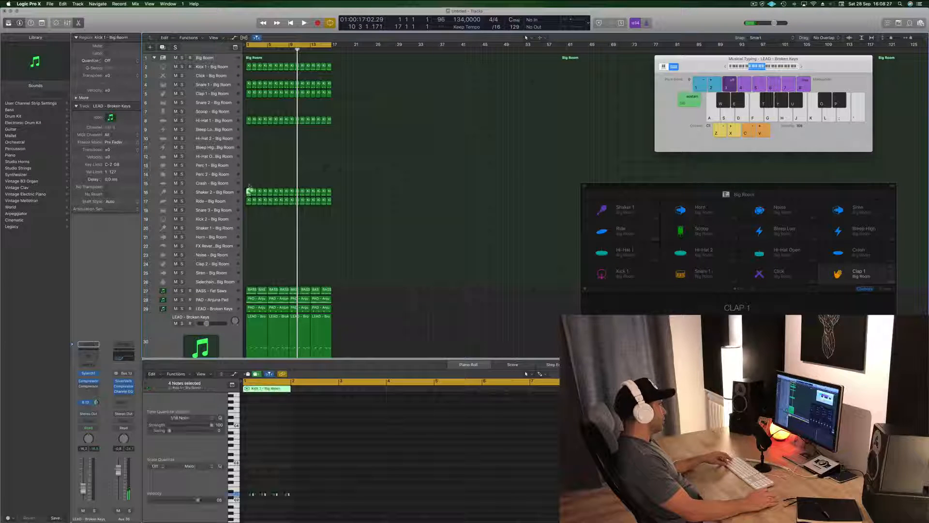
{"action": "left_click_drag", "start_coordinate": [249, 189], "coordinate": [249, 156]}
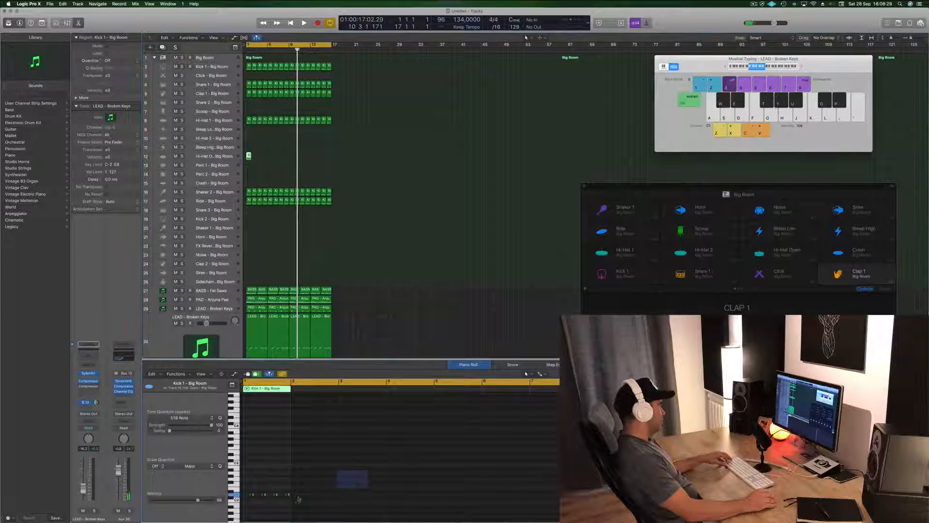
Step: Transpose and shift the notes in the copied Hi-Hat Open region to form four off-beat hits in the bar
{"action": "left_click_drag", "start_coordinate": [367, 470], "coordinate": [247, 508]}
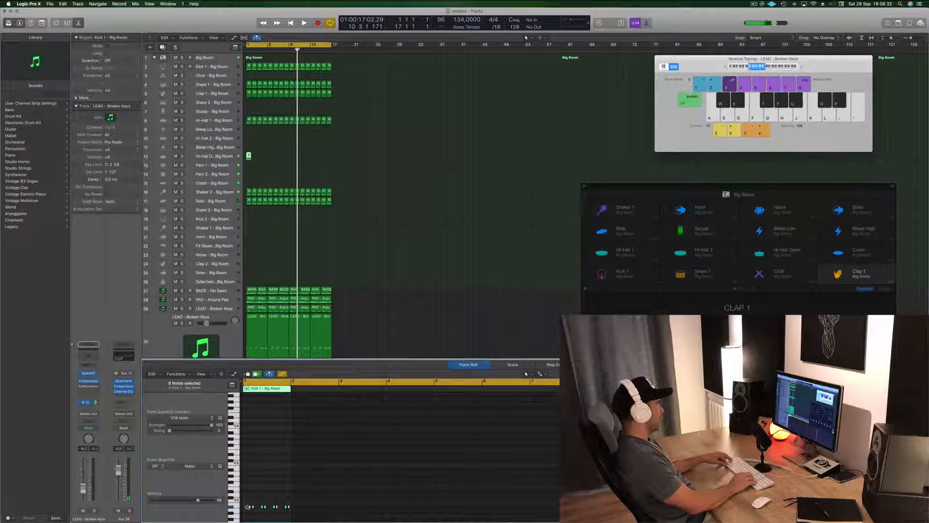
{"action": "key", "text": "space"}
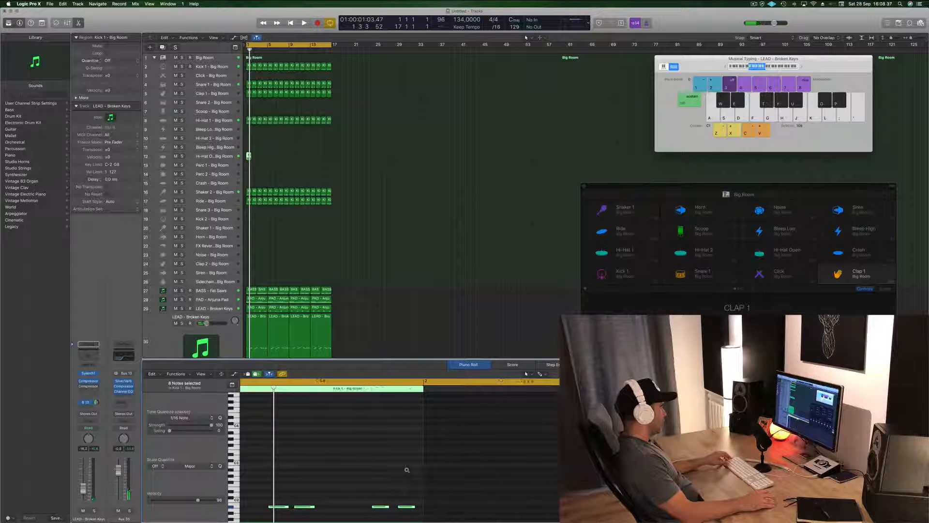
{"action": "scroll", "coordinate": [407, 469], "scroll_direction": "left", "scroll_amount": 3}
{"action": "scroll", "coordinate": [366, 469], "scroll_direction": "left", "scroll_amount": 5}
{"action": "left_click_drag", "start_coordinate": [326, 481], "coordinate": [293, 513]}
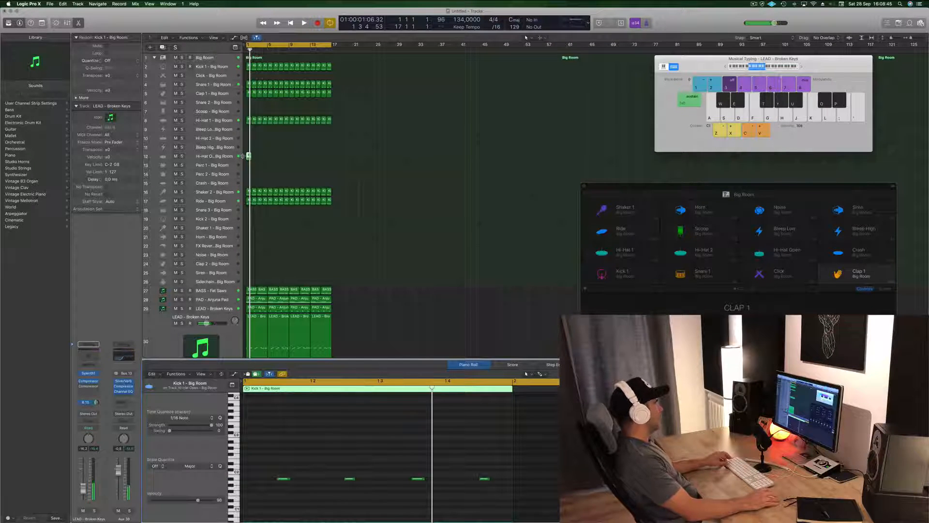
{"action": "scroll", "coordinate": [243, 156], "scroll_direction": "right", "scroll_amount": 3}
Step: Repeat the one-bar Hi-Hat Open region across all 16 bars and play the loop
{"action": "mouse_move", "coordinate": [248, 155]}
{"action": "left_mouse_down"}
{"action": "mouse_move", "coordinate": [321, 156]}
{"action": "mouse_move", "coordinate": [251, 158]}
{"action": "left_mouse_up"}
{"action": "key", "text": "space"}
{"action": "key", "text": "space"}
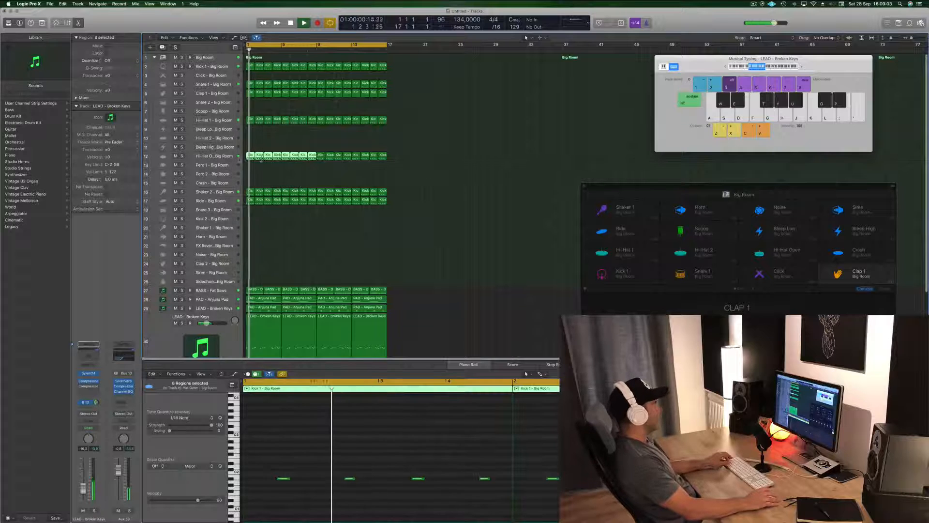
Step: Select the Hi-Hat Open track, adjust its channel volume, and deselect the regions
{"action": "left_click", "coordinate": [214, 157]}
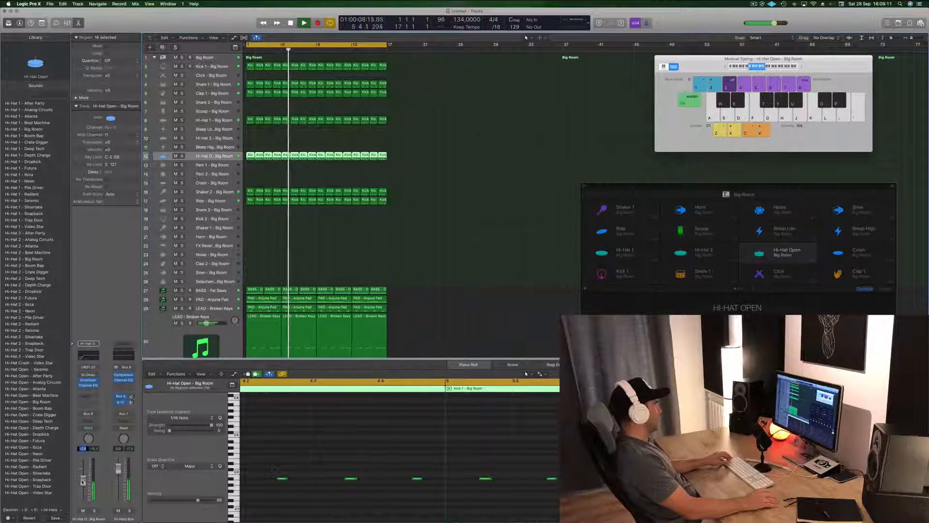
{"action": "left_click_drag", "start_coordinate": [83, 482], "coordinate": [83, 483]}
{"action": "left_click", "coordinate": [572, 182]}
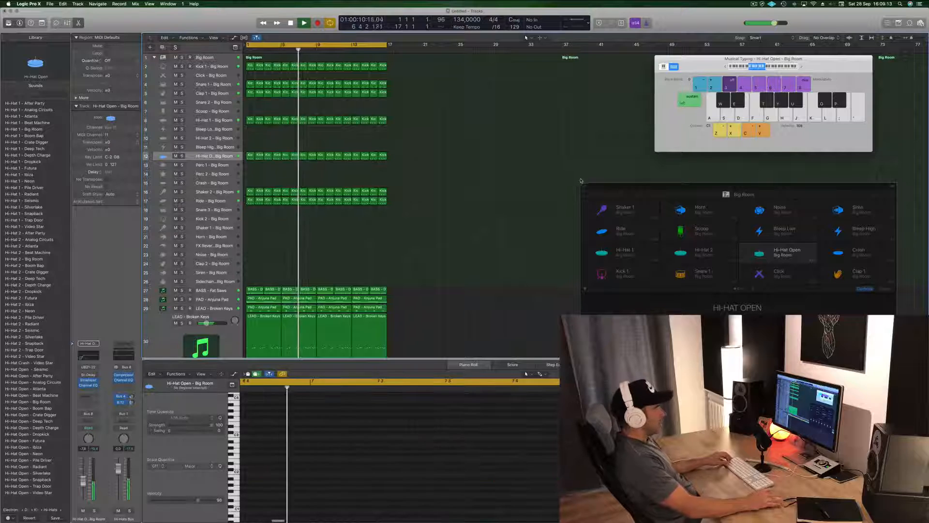
Step: Move the Drum Machine Designer window into clear view and select the Hi-Hat Open pad in the Big Room kit
{"action": "left_click_drag", "start_coordinate": [781, 190], "coordinate": [549, 153]}
{"action": "left_click", "coordinate": [501, 253]}
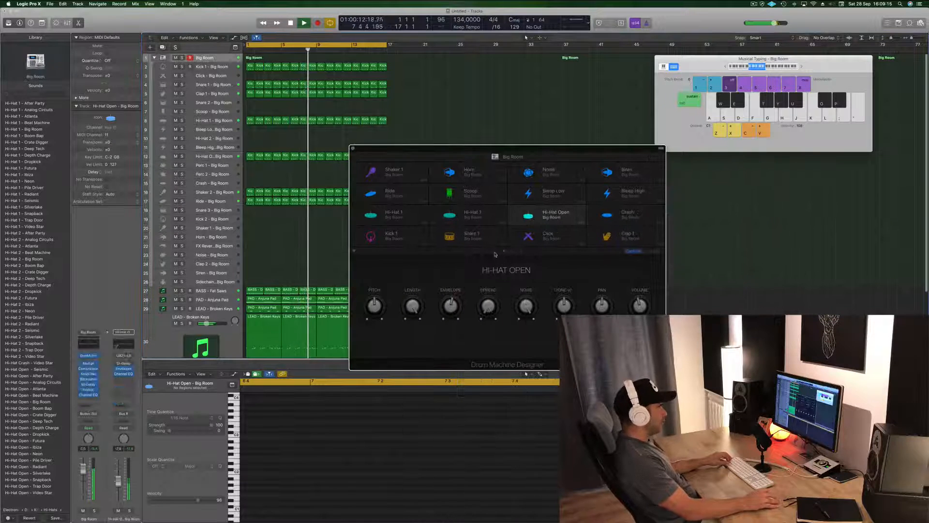
{"action": "scroll", "coordinate": [508, 249], "scroll_direction": "down", "scroll_amount": 3}
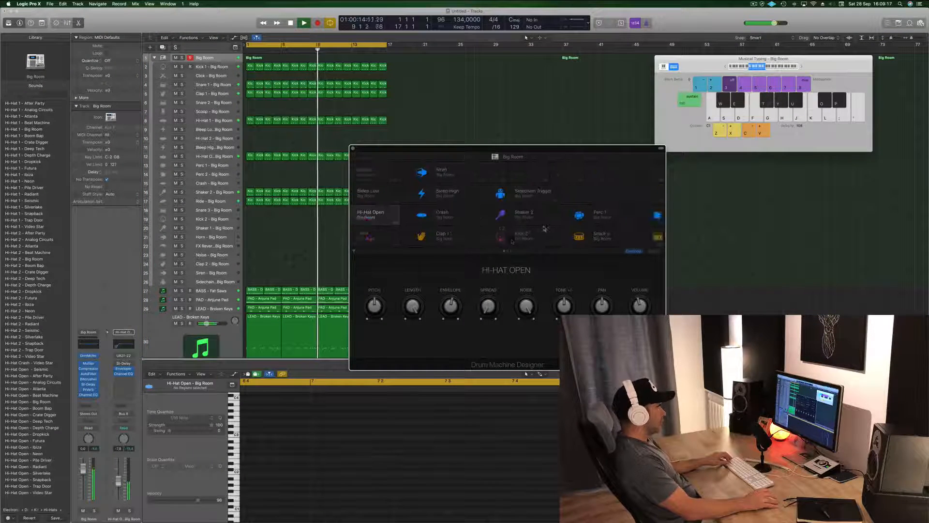
{"action": "left_click", "coordinate": [394, 218]}
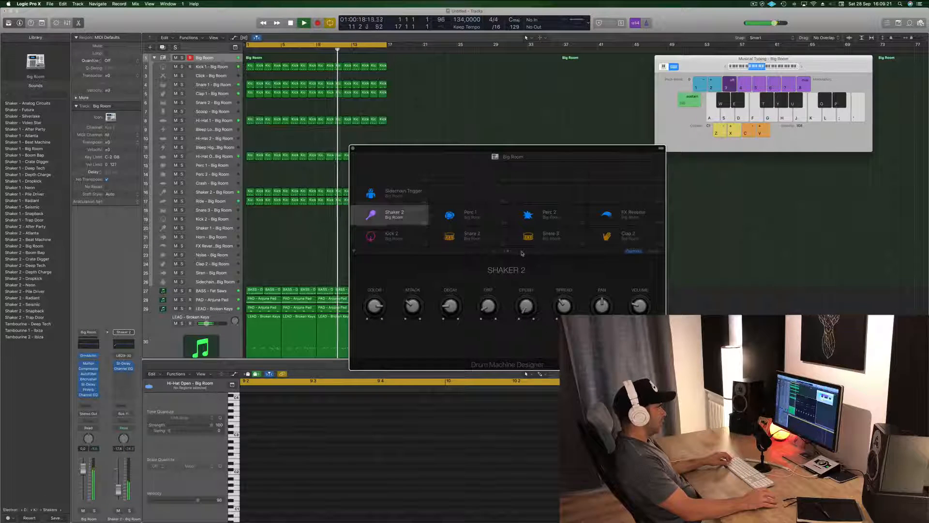
{"action": "left_click", "coordinate": [521, 252]}
{"action": "left_click", "coordinate": [495, 252]}
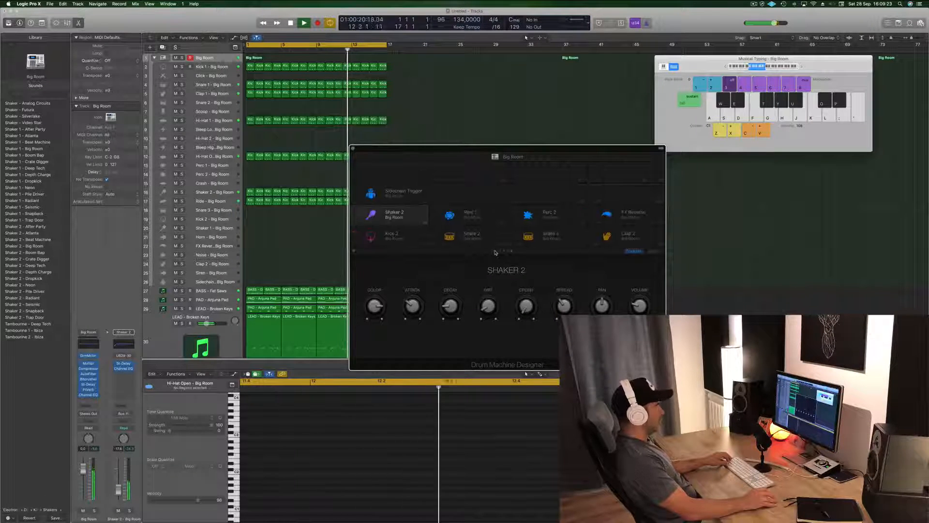
{"action": "left_click", "coordinate": [495, 252]}
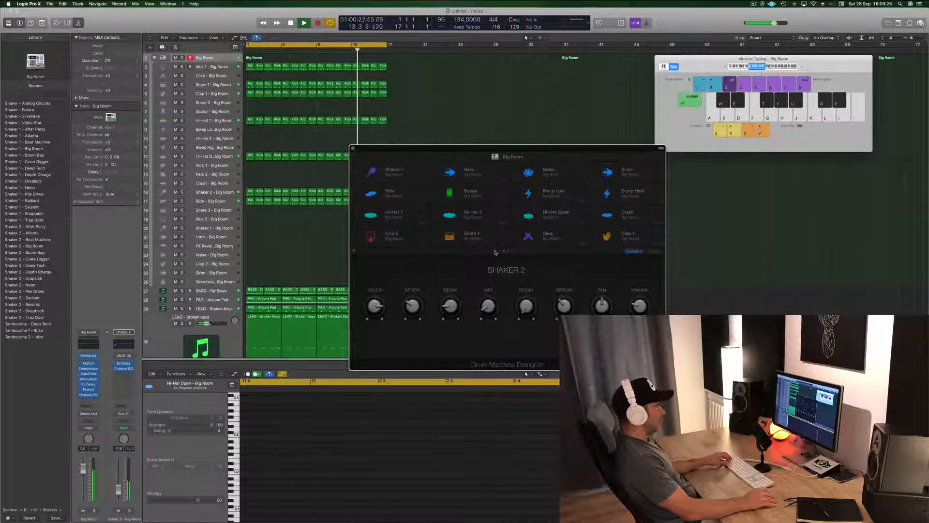
{"action": "left_click", "coordinate": [554, 216]}
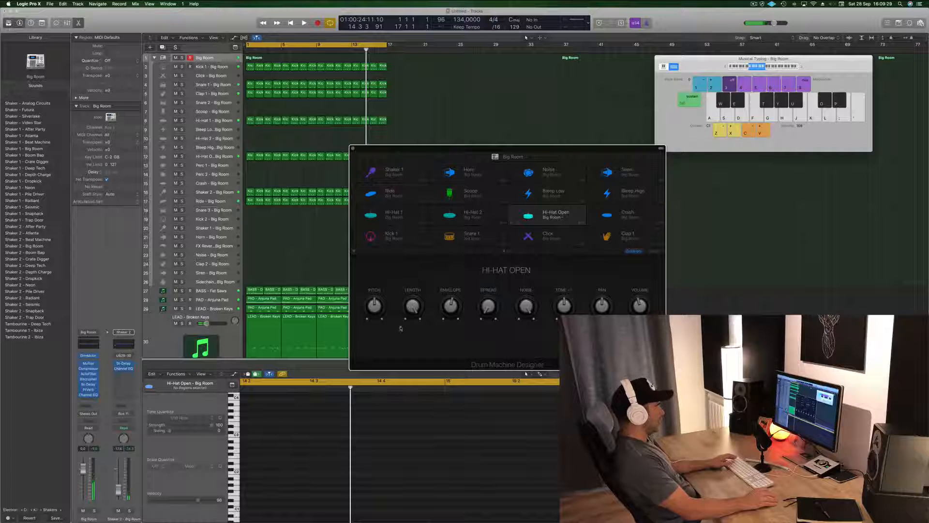
Step: Adjust the Hi-Hat Open pad's volume and length while the loop plays
{"action": "key", "text": "space"}
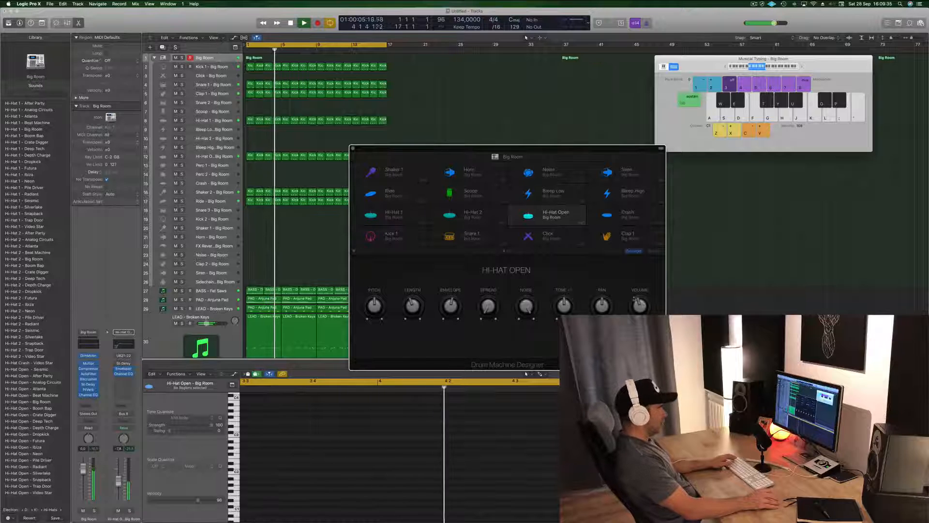
{"action": "mouse_move", "coordinate": [641, 304]}
{"action": "left_mouse_down"}
{"action": "mouse_move", "coordinate": [644, 292]}
{"action": "mouse_move", "coordinate": [643, 303]}
{"action": "left_mouse_up"}
{"action": "left_click_drag", "start_coordinate": [417, 310], "coordinate": [412, 274]}
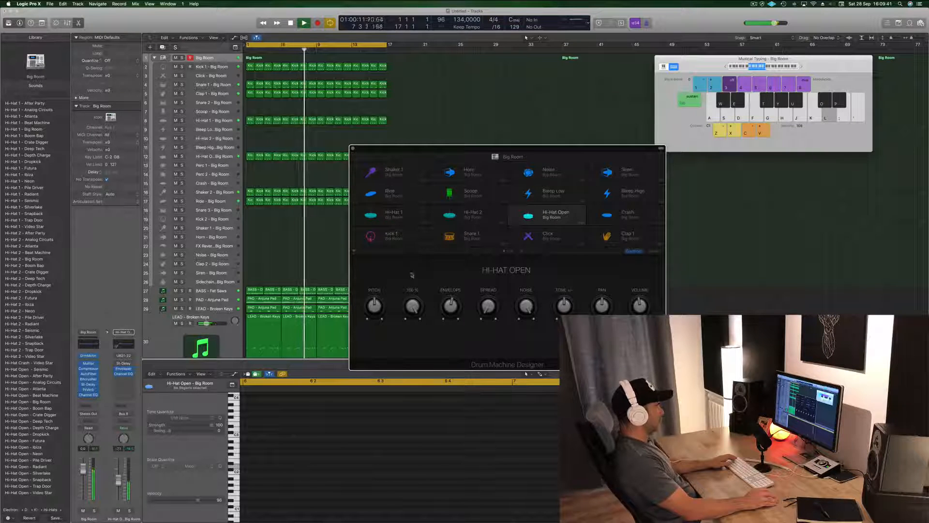
Step: Adjust the Hi-Hat Open pad's envelope and spread, and close the Drum Machine Designer window
{"action": "left_click_drag", "start_coordinate": [452, 307], "coordinate": [488, 272]}
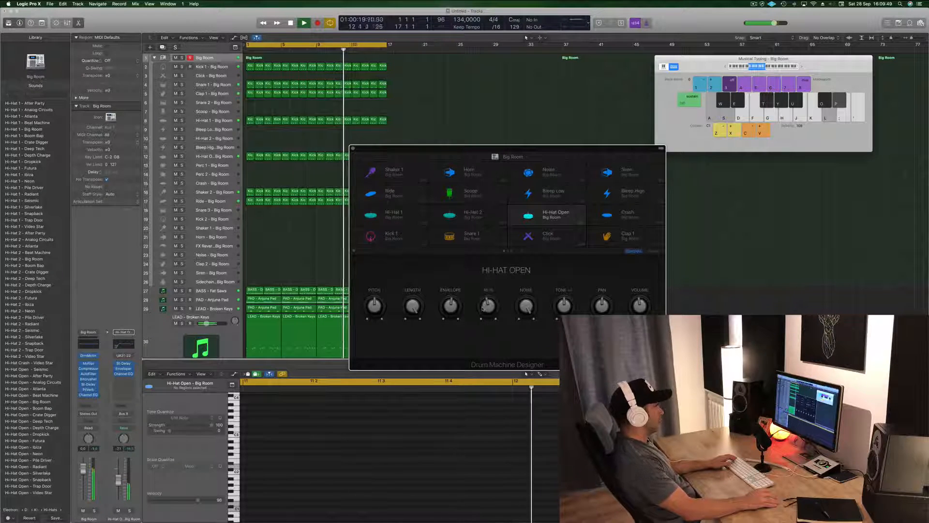
{"action": "left_click_drag", "start_coordinate": [482, 311], "coordinate": [483, 315]}
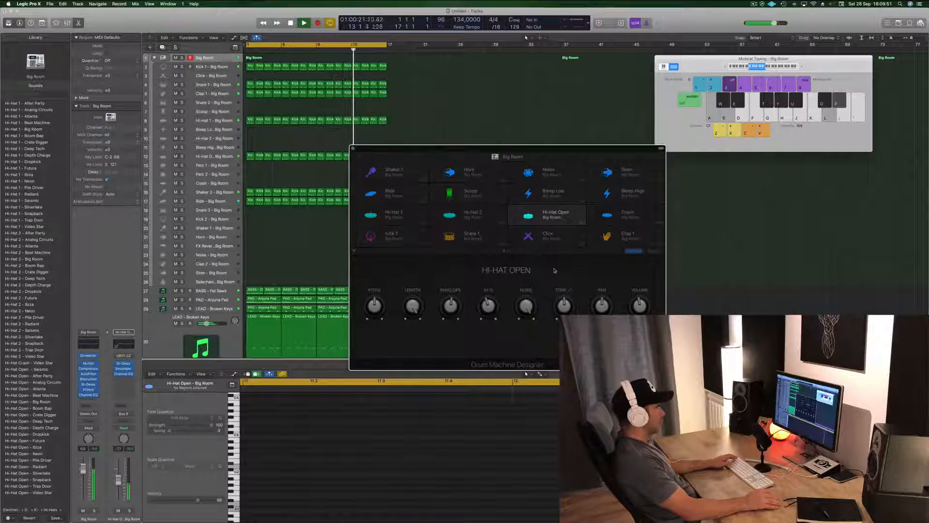
{"action": "left_click_drag", "start_coordinate": [458, 148], "coordinate": [483, 142]}
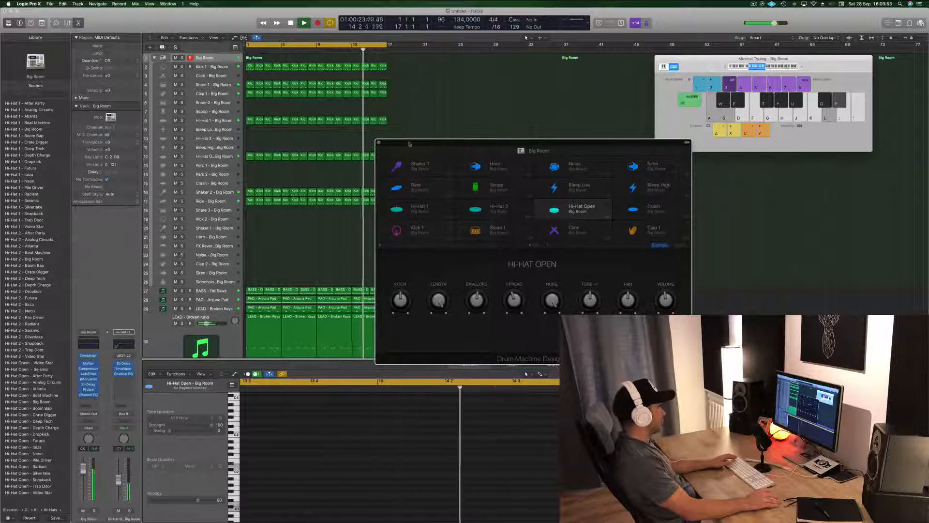
{"action": "left_click", "coordinate": [378, 142]}
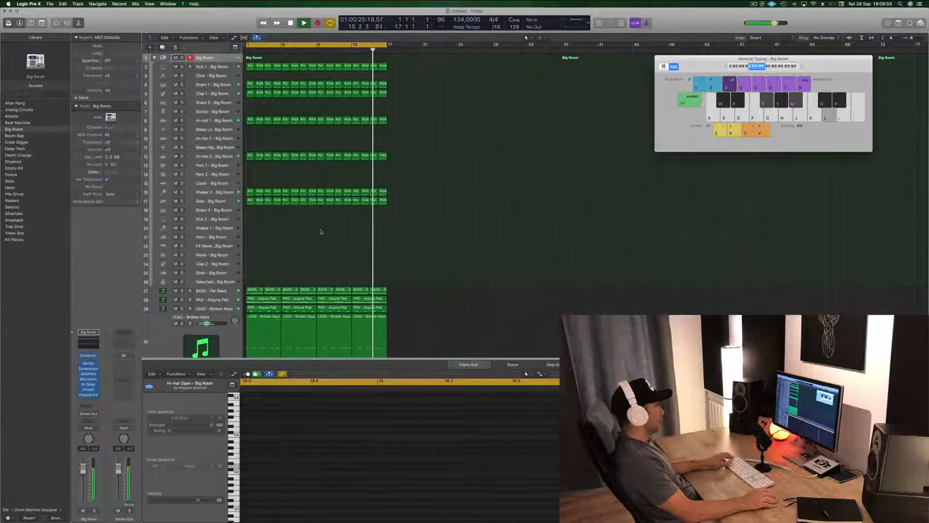
Step: Stop playback and copy the first-bar Shaker 2 region onto the Crash track
{"action": "scroll", "coordinate": [320, 229], "scroll_direction": "down", "scroll_amount": 3}
{"action": "scroll", "coordinate": [319, 227], "scroll_direction": "down", "scroll_amount": 5}
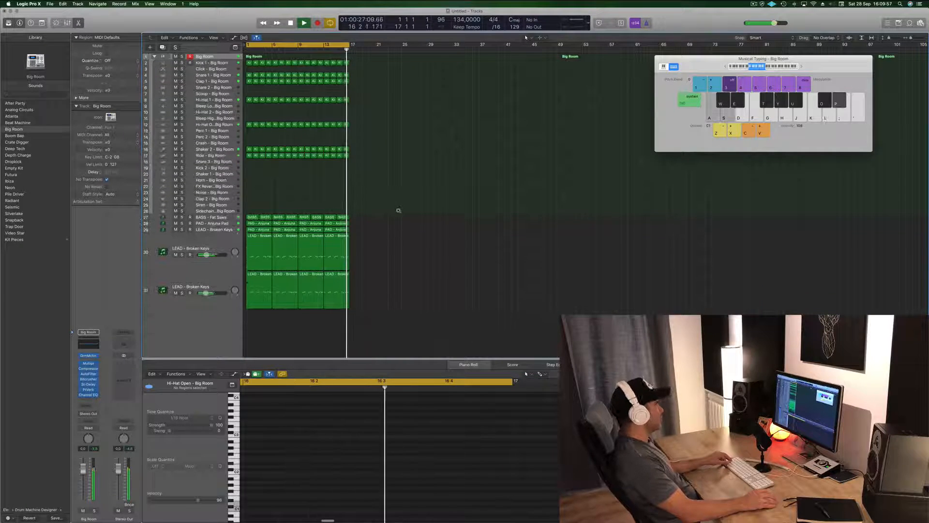
{"action": "scroll", "coordinate": [428, 281], "scroll_direction": "up", "scroll_amount": 4}
{"action": "scroll", "coordinate": [470, 266], "scroll_direction": "down", "scroll_amount": 1}
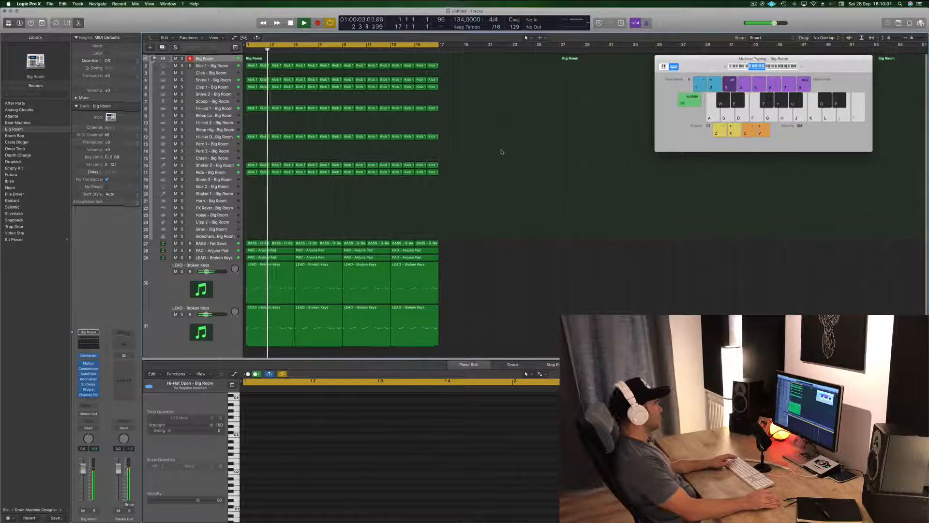
{"action": "key", "text": "space"}
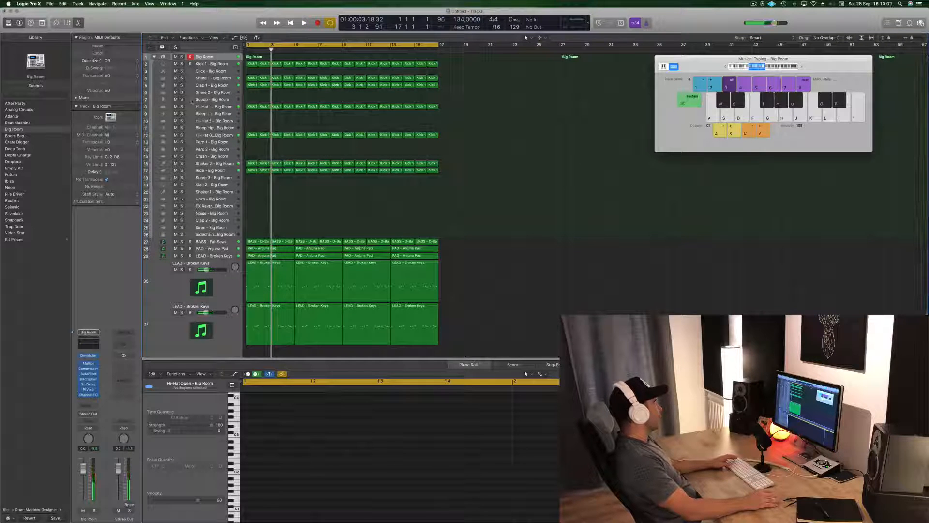
{"action": "left_click", "coordinate": [192, 101]}
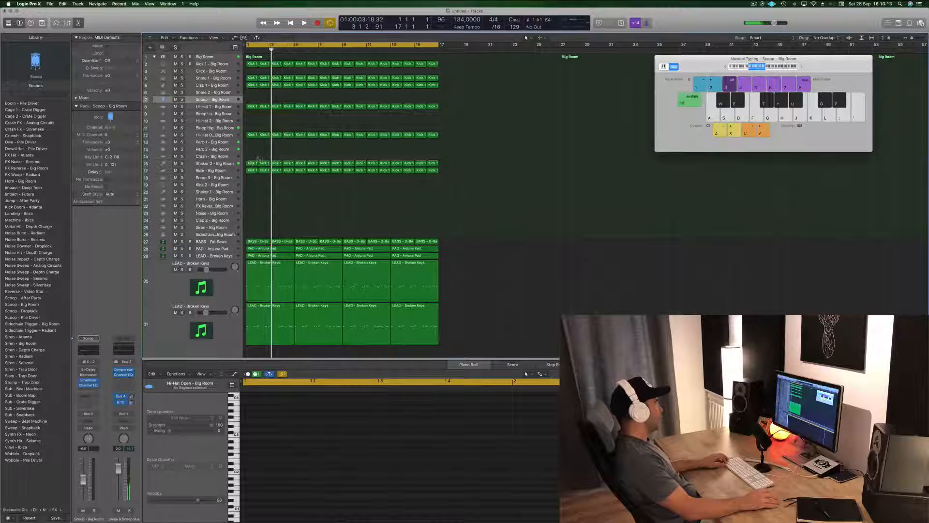
{"action": "left_click", "coordinate": [251, 164]}
{"action": "left_click_drag", "start_coordinate": [252, 164], "coordinate": [252, 156]}
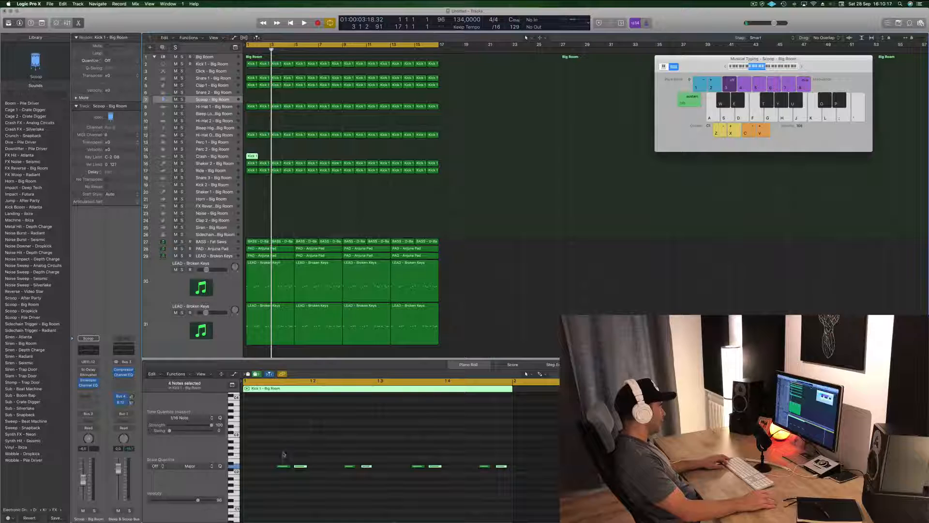
Step: Reduce the Crash region to a single note, lowered to the crash pitch and placed at the start of the bar
{"action": "left_click", "coordinate": [284, 466]}
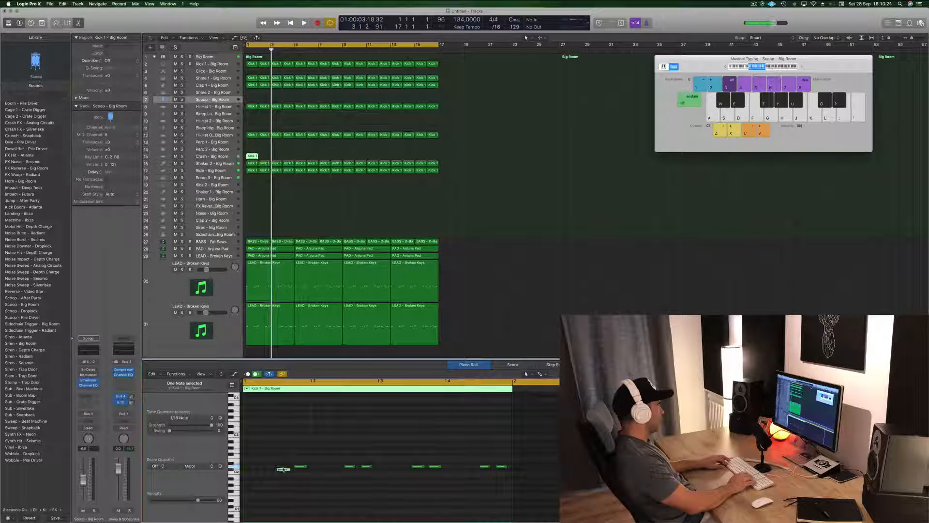
{"action": "left_click_drag", "start_coordinate": [284, 469], "coordinate": [510, 480]}
{"action": "key", "text": "Delete"}
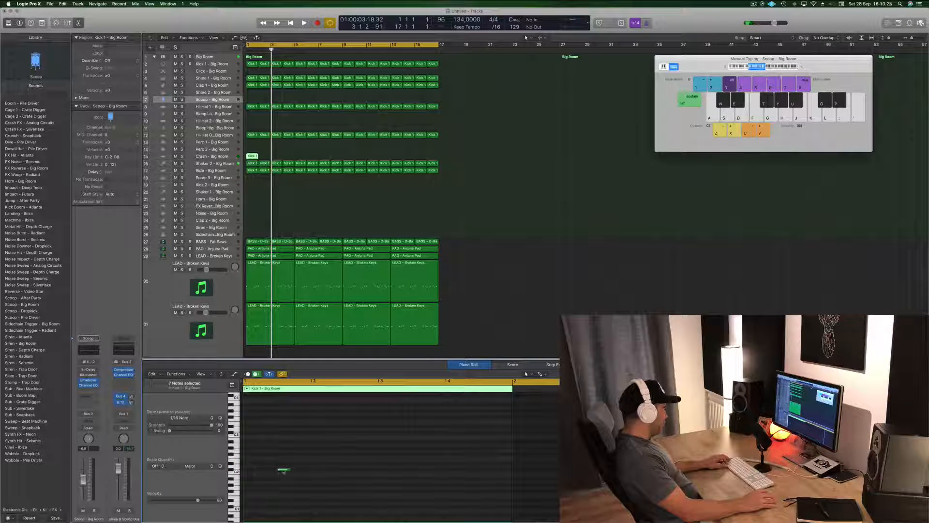
{"action": "left_click_drag", "start_coordinate": [284, 471], "coordinate": [250, 470]}
Step: Audition the crash and copy its one-bar region to bars 5, 9 and 13
{"action": "key", "text": "space"}
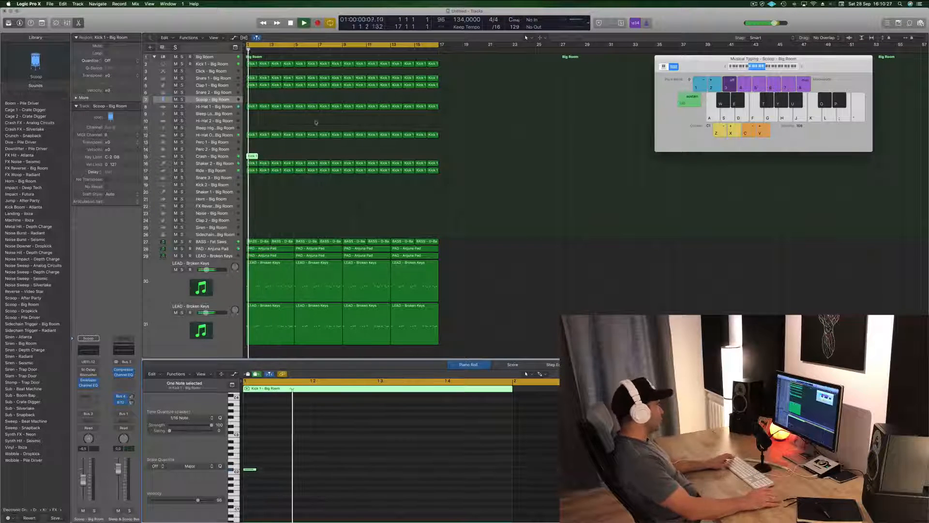
{"action": "key", "text": "space"}
{"action": "left_click_drag", "start_coordinate": [252, 156], "coordinate": [350, 157]}
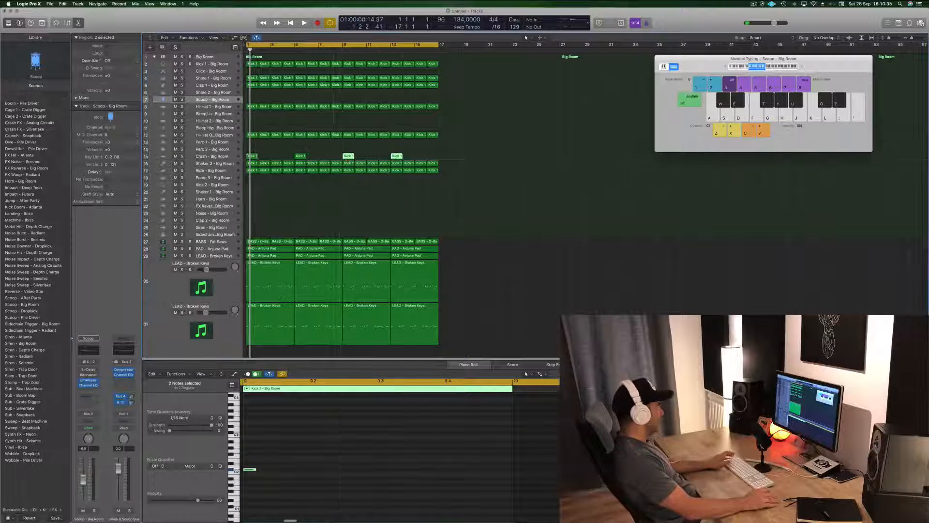
{"action": "key", "text": "space"}
Step: Select the Crash track and lower its channel volume to -14.2 dB while replaying the opening, finishing with the regions deselected
{"action": "left_click", "coordinate": [212, 156]}
{"action": "key", "text": "space"}
{"action": "key", "text": "space"}
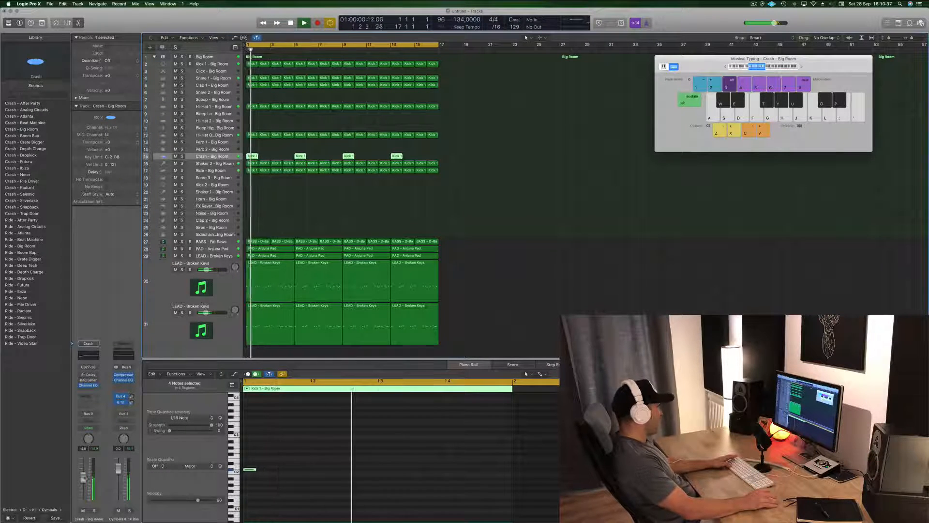
{"action": "left_click_drag", "start_coordinate": [84, 477], "coordinate": [84, 486]}
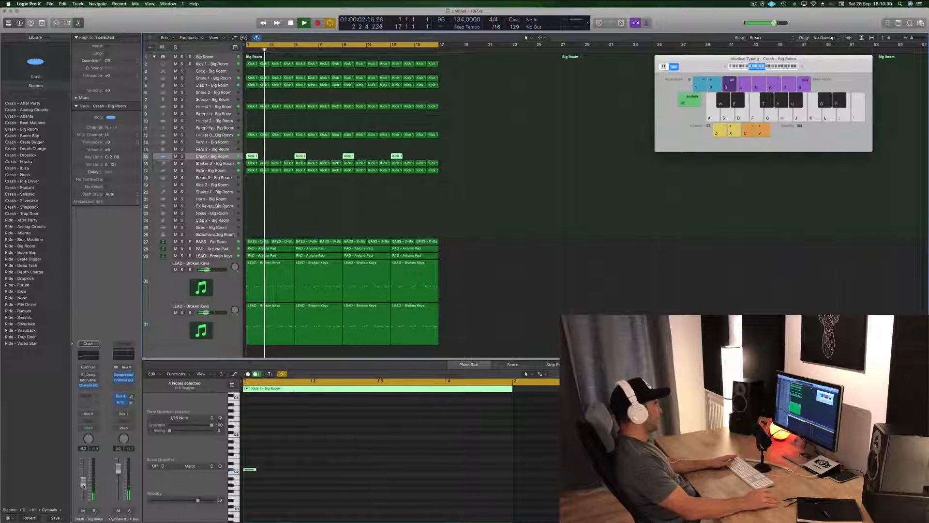
{"action": "key", "text": "space"}
{"action": "key", "text": "space"}
{"action": "key", "text": "space"}
{"action": "left_click_drag", "start_coordinate": [84, 486], "coordinate": [83, 489]}
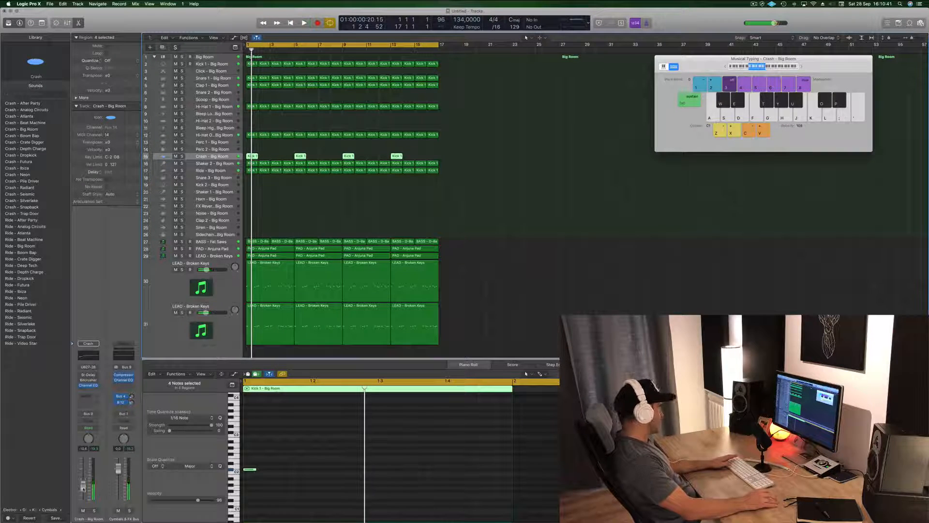
{"action": "key", "text": "space"}
{"action": "left_click", "coordinate": [560, 214]}
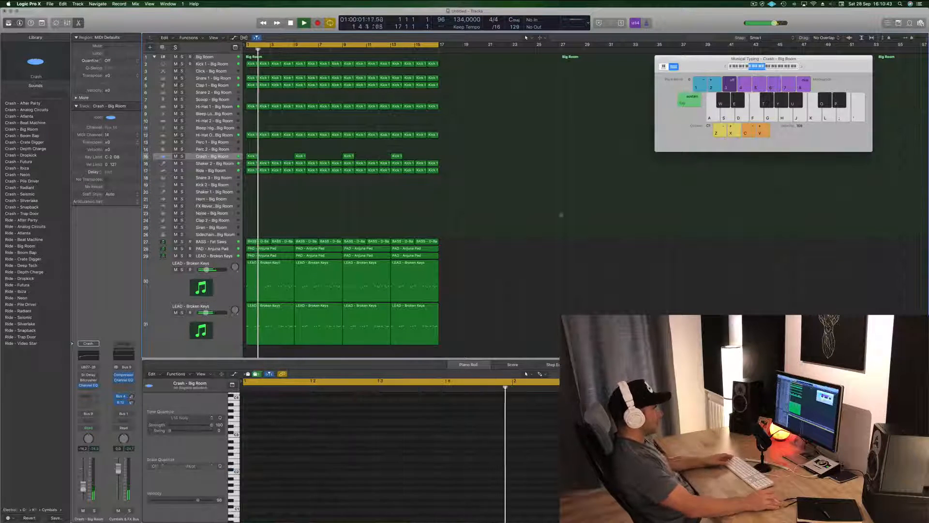
Step: Hide Logic Pro X, postpone the Cyberduck donation request on the desktop, and switch back to Logic Pro X
{"action": "key", "text": "super+h"}
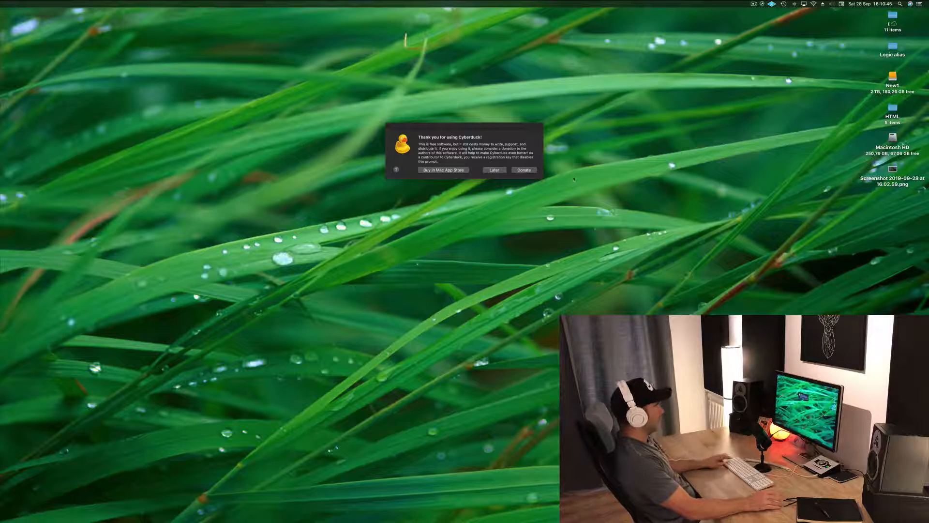
{"action": "left_click", "coordinate": [495, 170]}
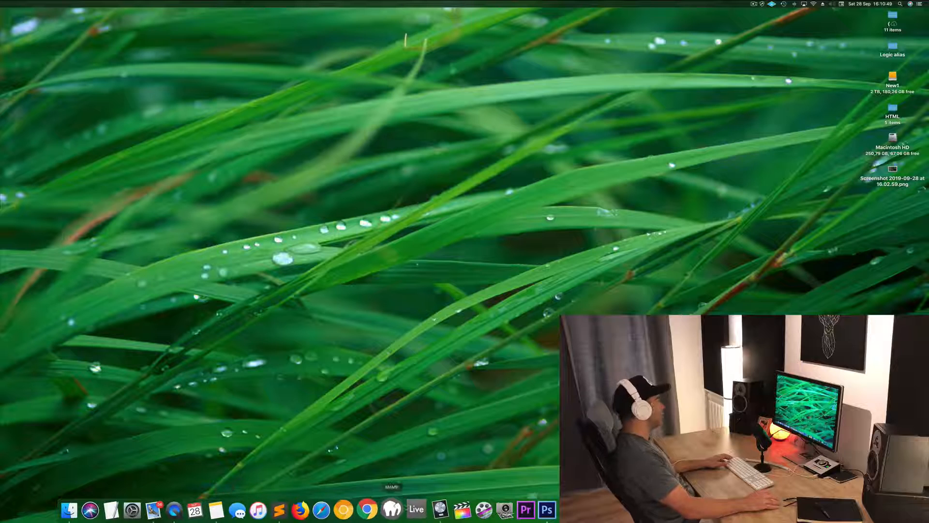
{"action": "left_click", "coordinate": [432, 509]}
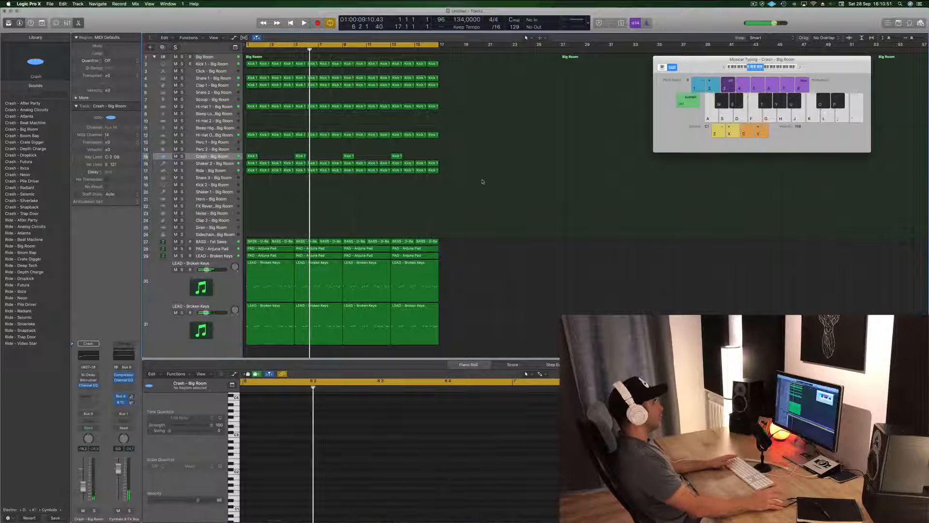
Step: Return the playhead to the start and show the secondary time ruler above the tracks
{"action": "key", "text": "super+Left"}
{"action": "key", "text": "super+Left"}
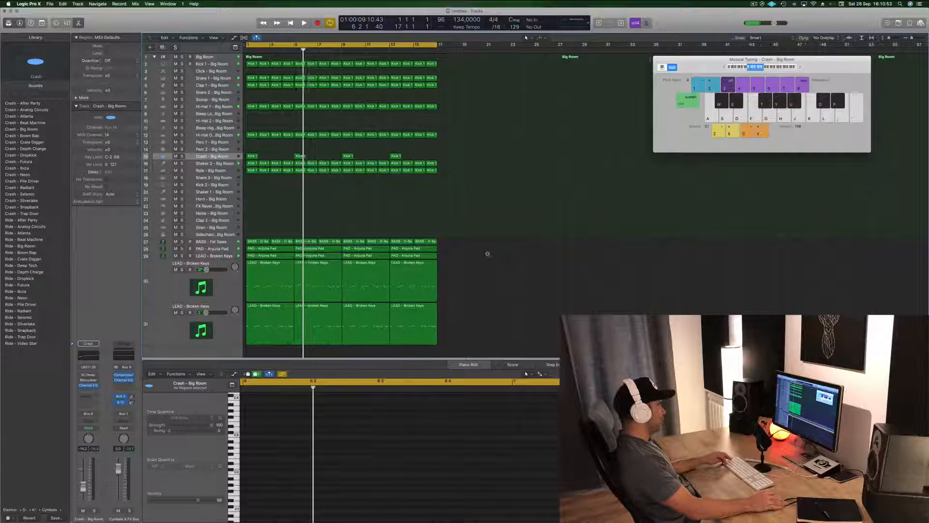
{"action": "key", "text": "Return"}
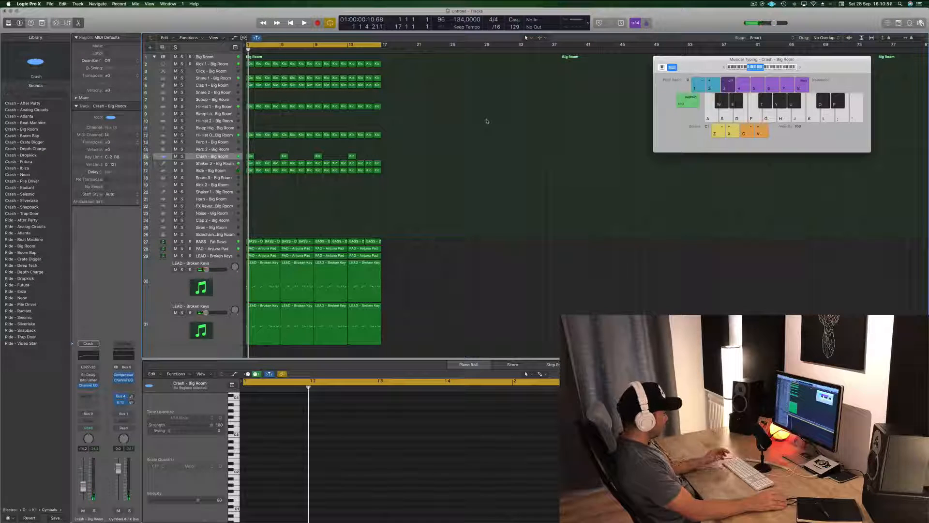
{"action": "left_click", "coordinate": [213, 37]}
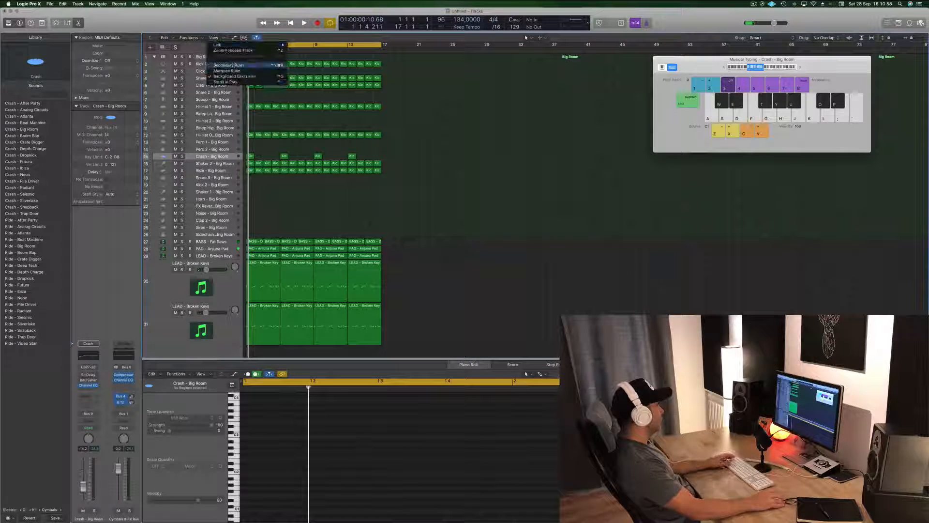
{"action": "left_click", "coordinate": [234, 64]}
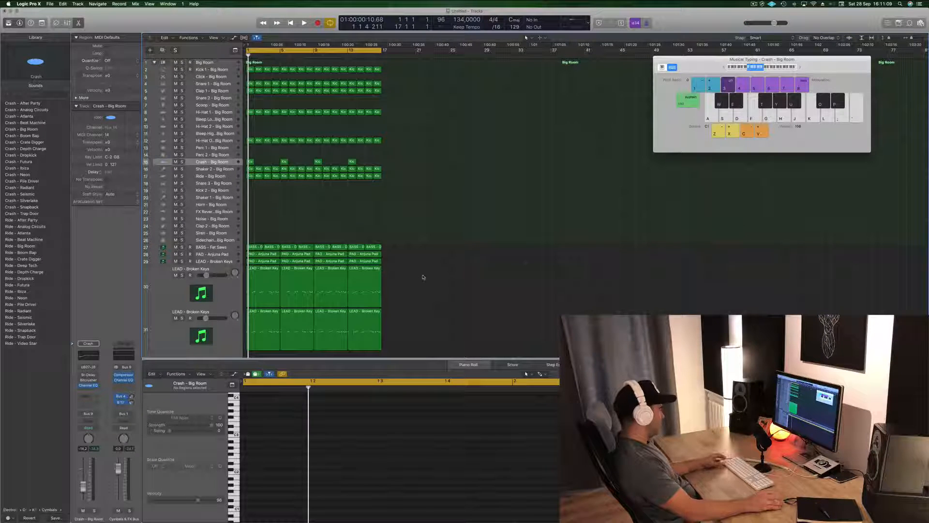
Step: Duplicate all regions end to end twice to extend the arrangement from 16 to 64 bars
{"action": "key", "text": "super+a"}
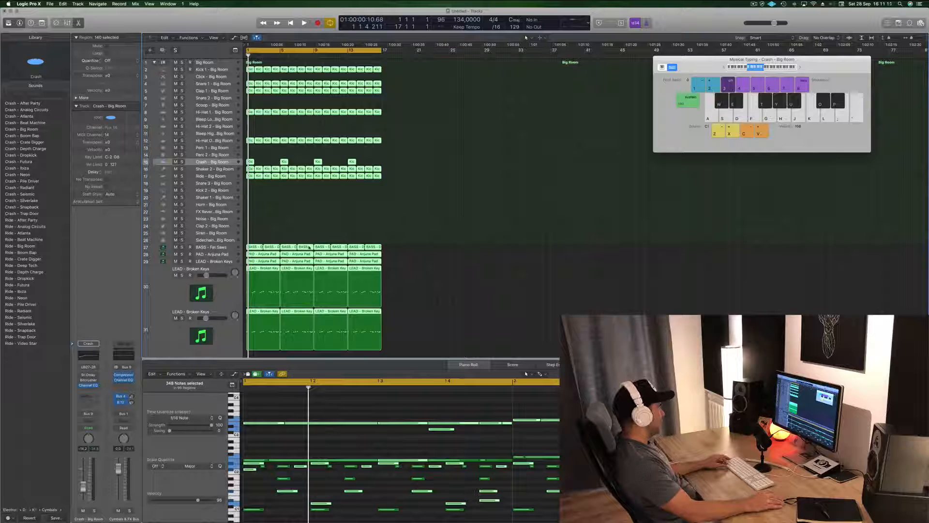
{"action": "left_click_drag", "start_coordinate": [308, 247], "coordinate": [444, 250]}
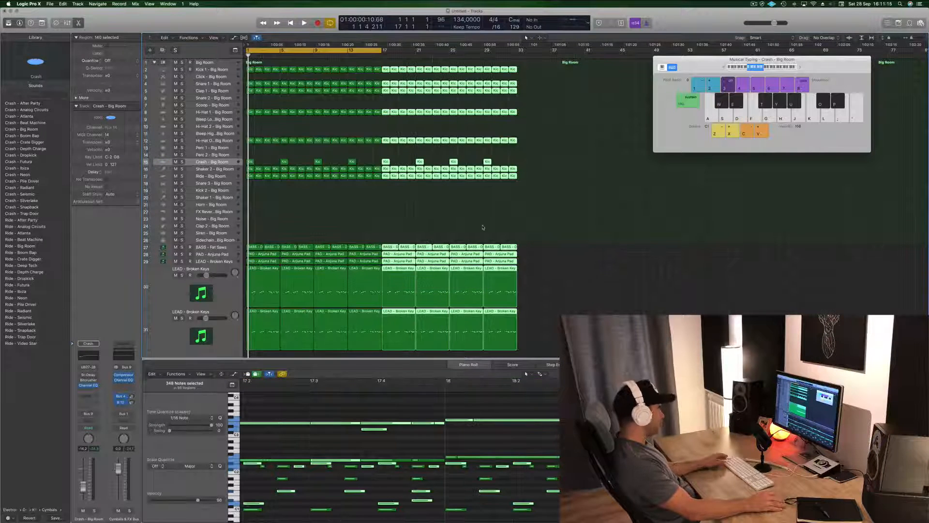
{"action": "key", "text": "super+a"}
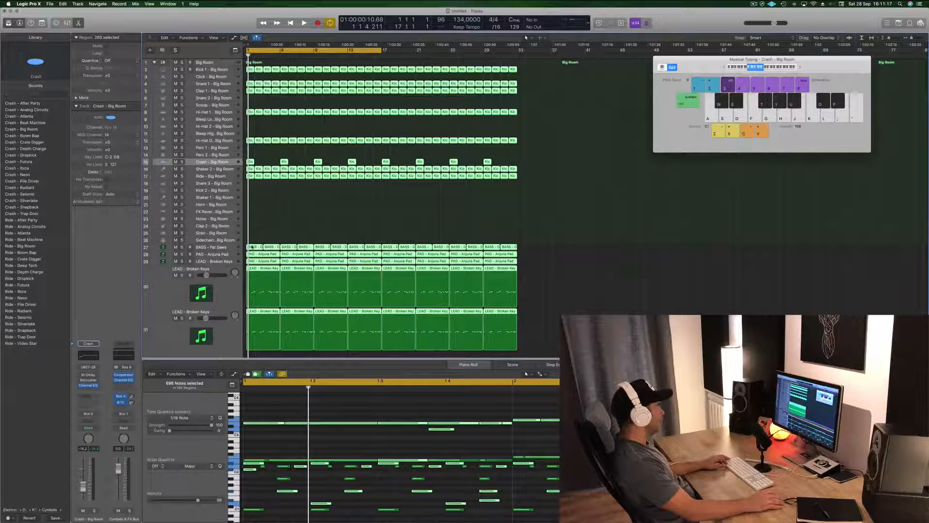
{"action": "left_click_drag", "start_coordinate": [251, 247], "coordinate": [526, 248]}
Step: Deselect the regions, move the Musical Typing window off the ruler, and extend the cycle area to bar 65
{"action": "left_click_drag", "start_coordinate": [718, 59], "coordinate": [744, 59]}
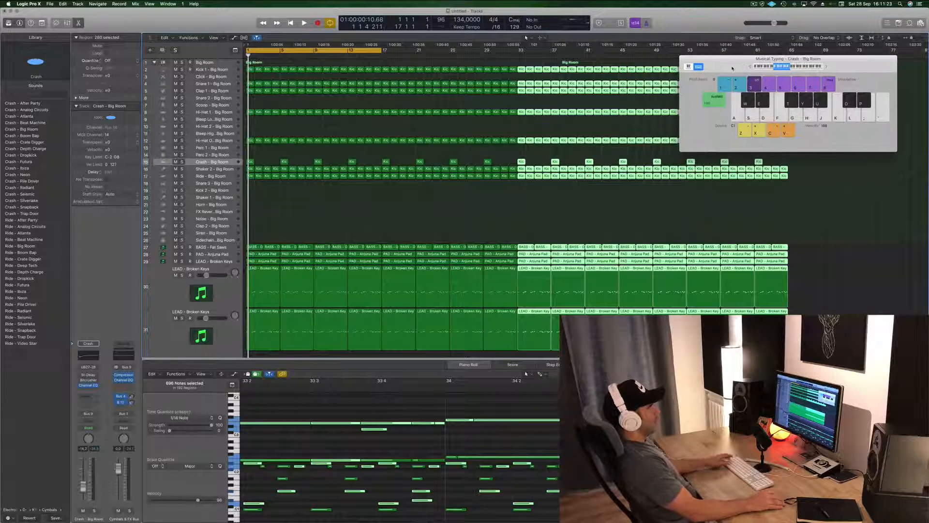
{"action": "left_click", "coordinate": [483, 228]}
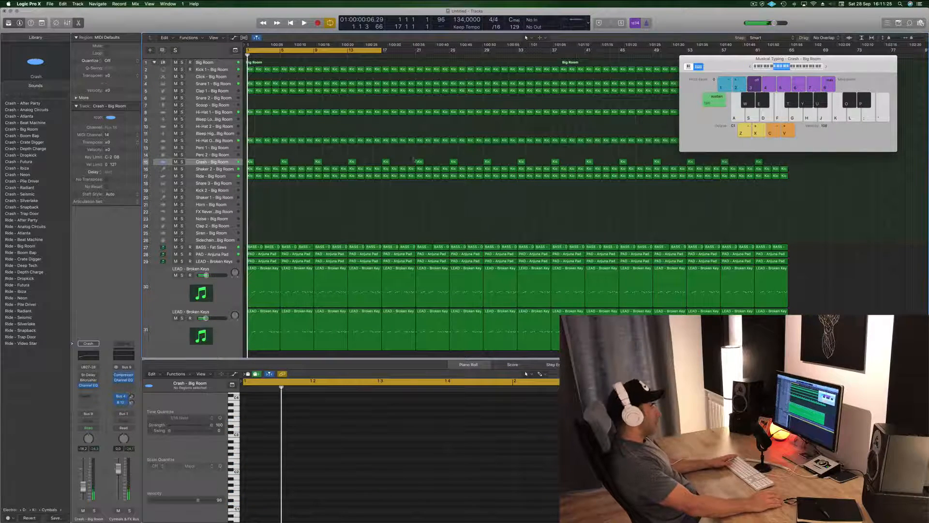
{"action": "left_click_drag", "start_coordinate": [755, 59], "coordinate": [507, 184]}
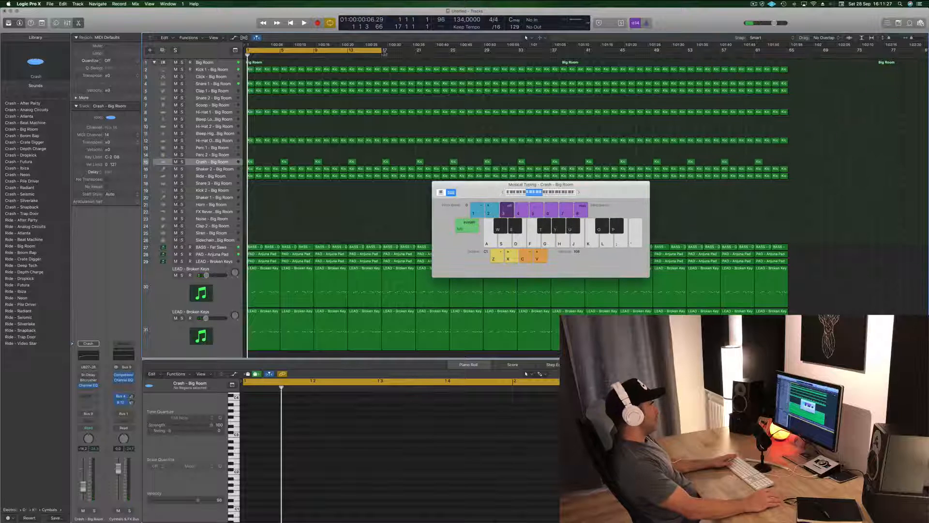
{"action": "left_click_drag", "start_coordinate": [382, 52], "coordinate": [786, 58]}
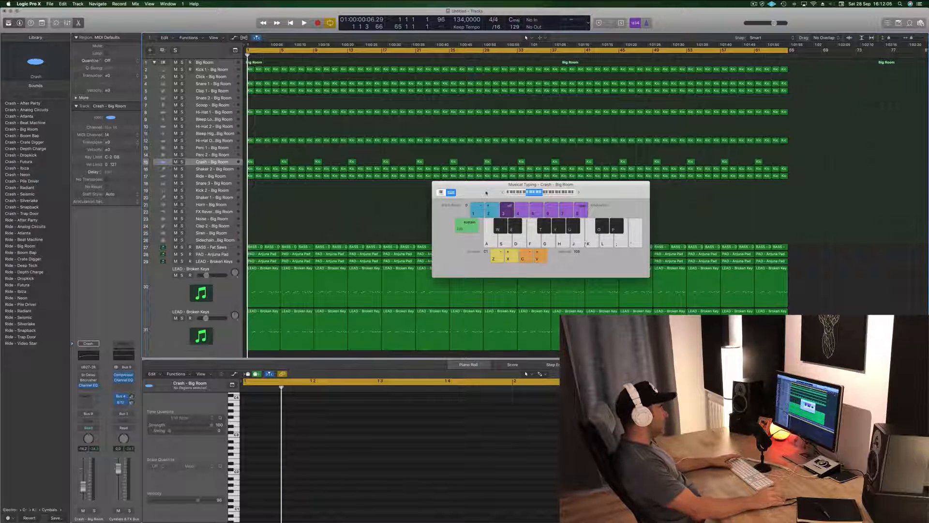
Step: Move the Musical Typing window aside and play the extended arrangement from the beginning
{"action": "left_click_drag", "start_coordinate": [485, 193], "coordinate": [673, 138]}
{"action": "key", "text": "space"}
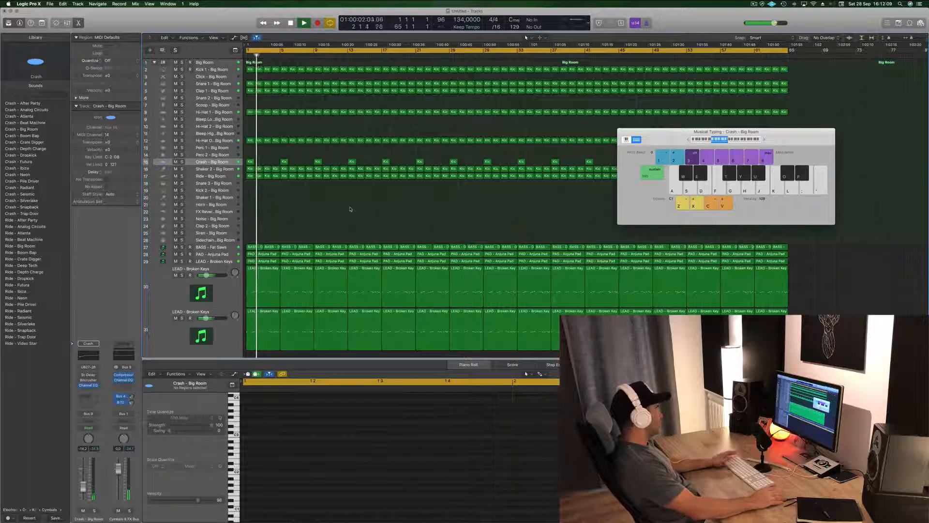
{"action": "key", "text": "space"}
{"action": "key", "text": "Return"}
{"action": "key", "text": "space"}
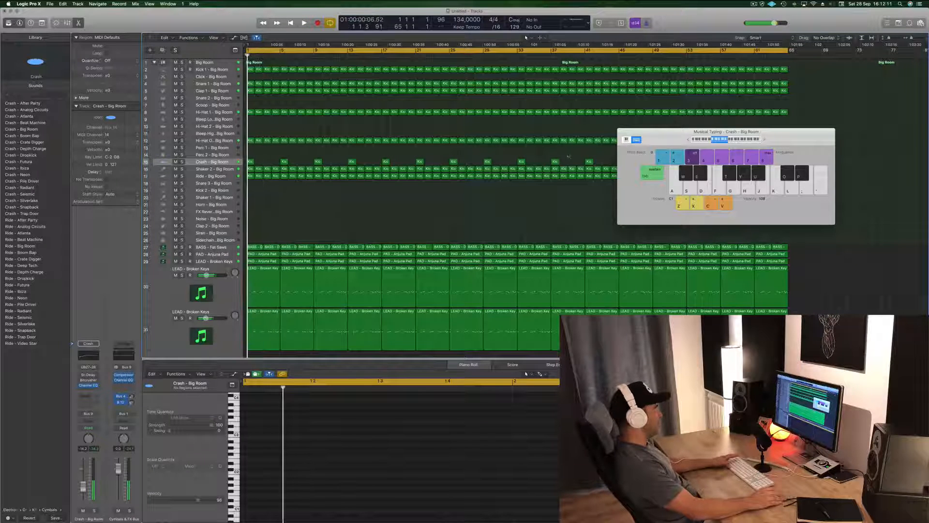
{"action": "left_click_drag", "start_coordinate": [661, 137], "coordinate": [730, 144]}
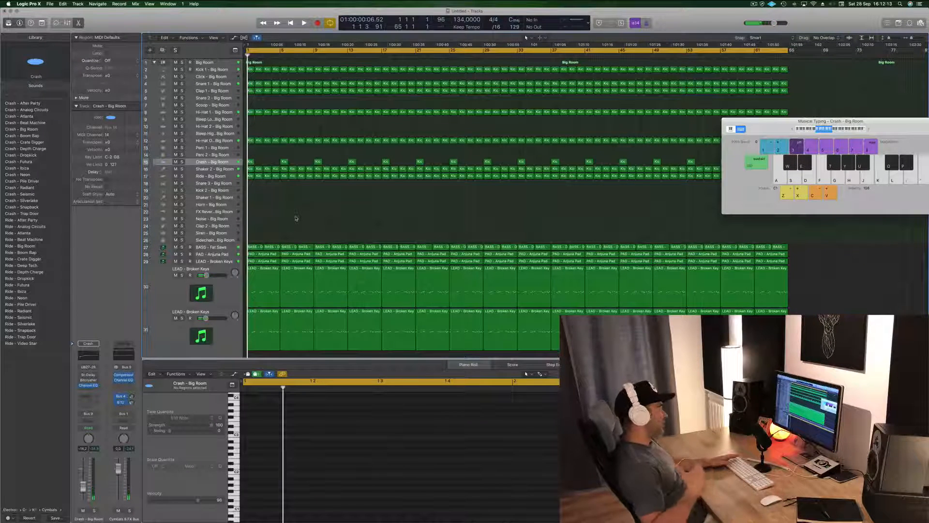
{"action": "key", "text": "space"}
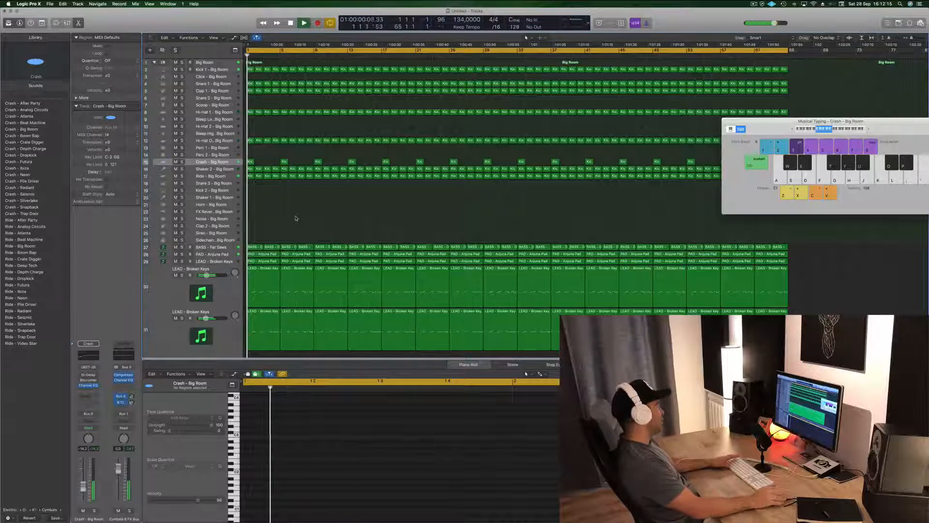
Step: Check the bass solo, and delete the pad regions and the upper two lead tracks' regions in the first 16 bars
{"action": "left_click", "coordinate": [181, 248]}
{"action": "left_click", "coordinate": [182, 247]}
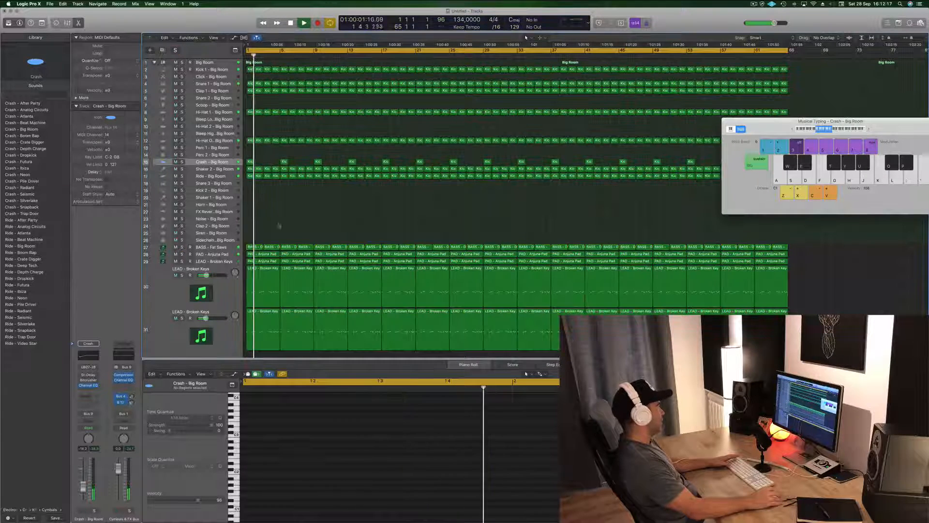
{"action": "key", "text": "Return"}
{"action": "key", "text": "space"}
{"action": "left_click", "coordinate": [261, 255]}
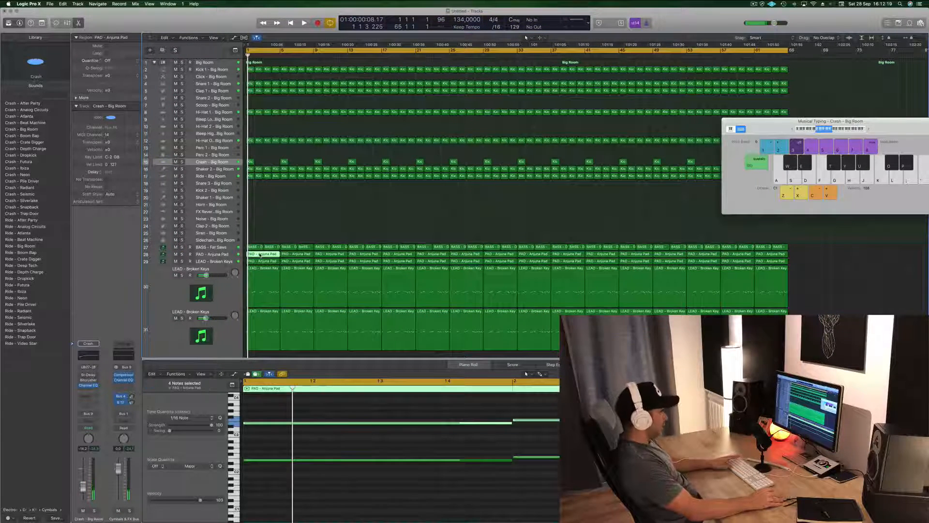
{"action": "key", "text": "Delete"}
{"action": "left_click_drag", "start_coordinate": [260, 255], "coordinate": [369, 287]}
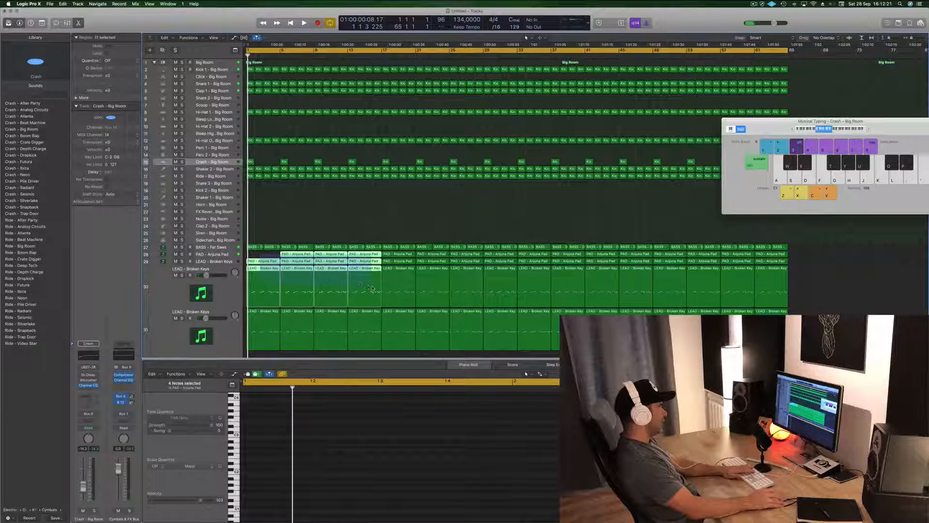
{"action": "key", "text": "Delete"}
Step: Play the thinned-out intro from the beginning and listen to the remaining lead
{"action": "key", "text": "space"}
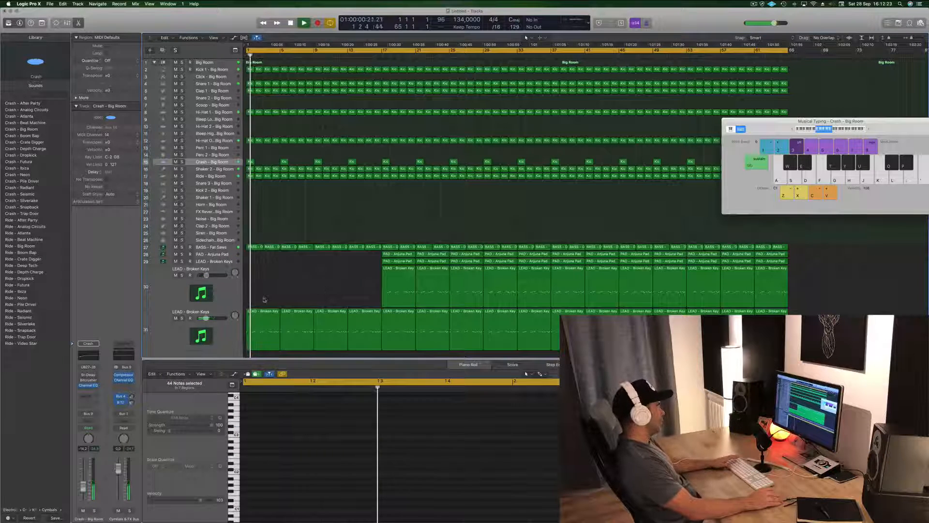
{"action": "left_click_drag", "start_coordinate": [262, 297], "coordinate": [356, 328]}
{"action": "left_click", "coordinate": [318, 288]}
{"action": "key", "text": "space"}
{"action": "key", "text": "space"}
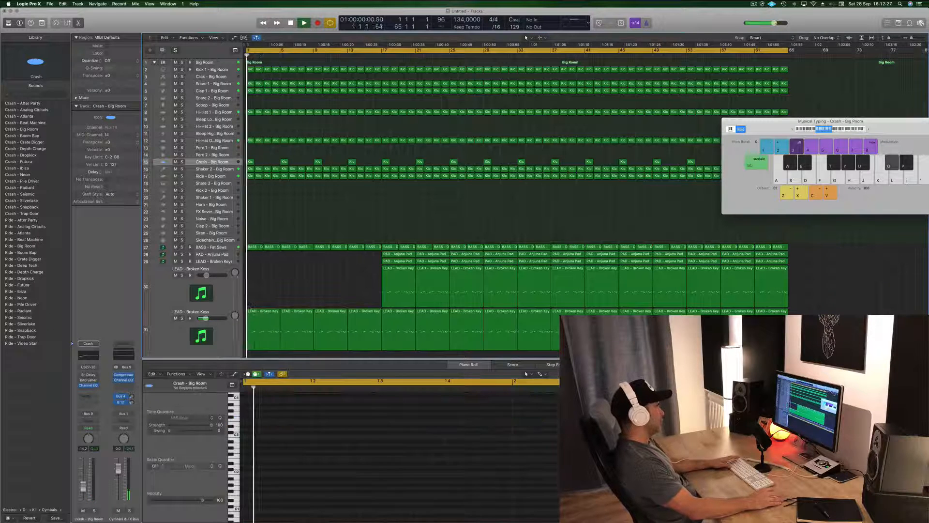
Step: Delete every note except the first in the lowest lead track's first region, and play the result
{"action": "left_click", "coordinate": [265, 322]}
{"action": "key", "text": "space"}
{"action": "scroll", "coordinate": [422, 478], "scroll_direction": "down", "scroll_amount": 5}
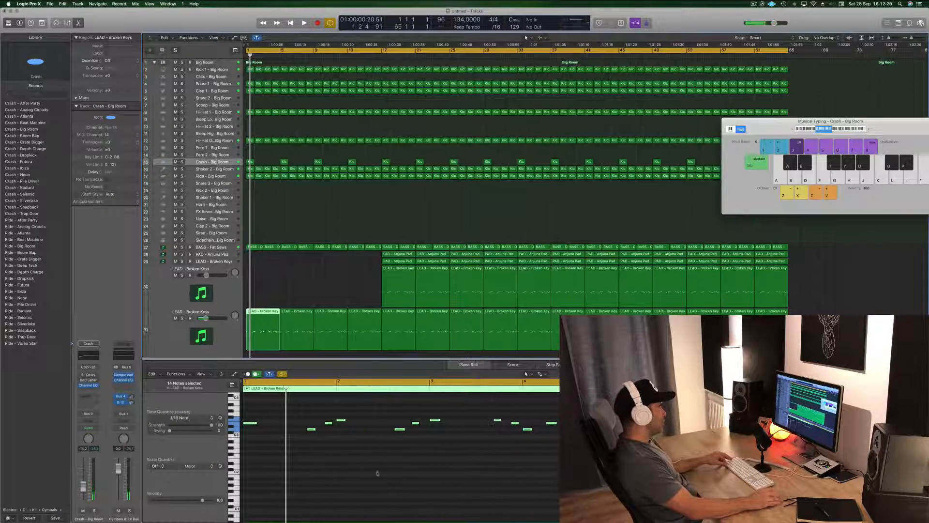
{"action": "left_click_drag", "start_coordinate": [303, 404], "coordinate": [556, 469]}
{"action": "key", "text": "Delete"}
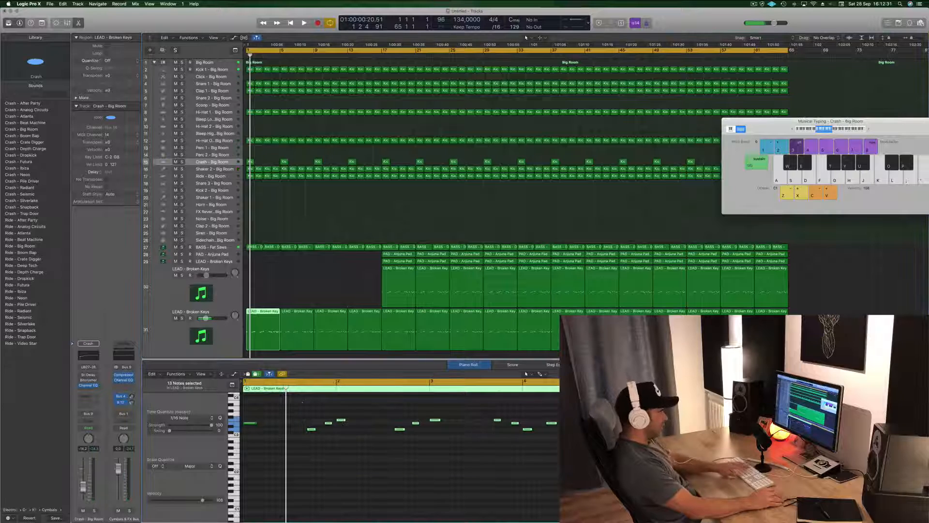
{"action": "key", "text": "space"}
Step: Delete the lowest lead track's three remaining regions between bars 5 and 16
{"action": "left_click", "coordinate": [297, 322]}
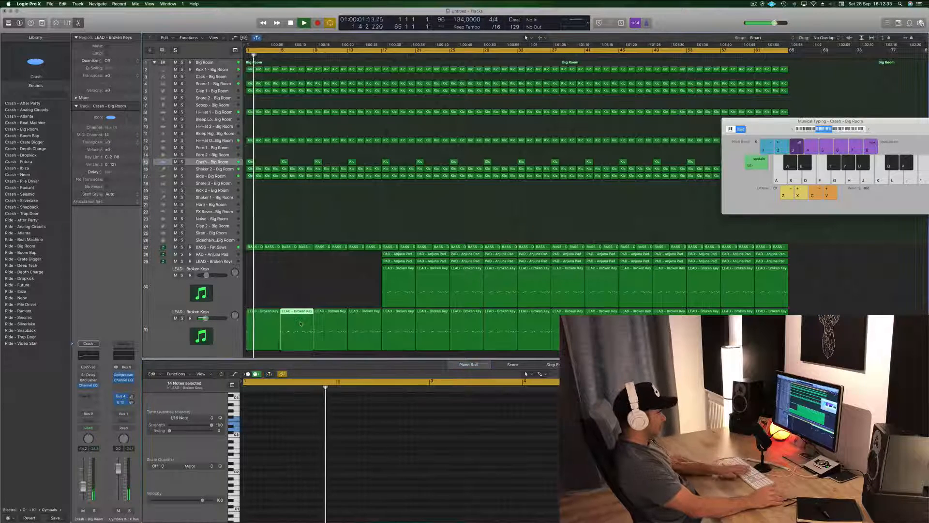
{"action": "key", "text": "Delete"}
{"action": "left_click", "coordinate": [336, 321]}
{"action": "key", "text": "Delete"}
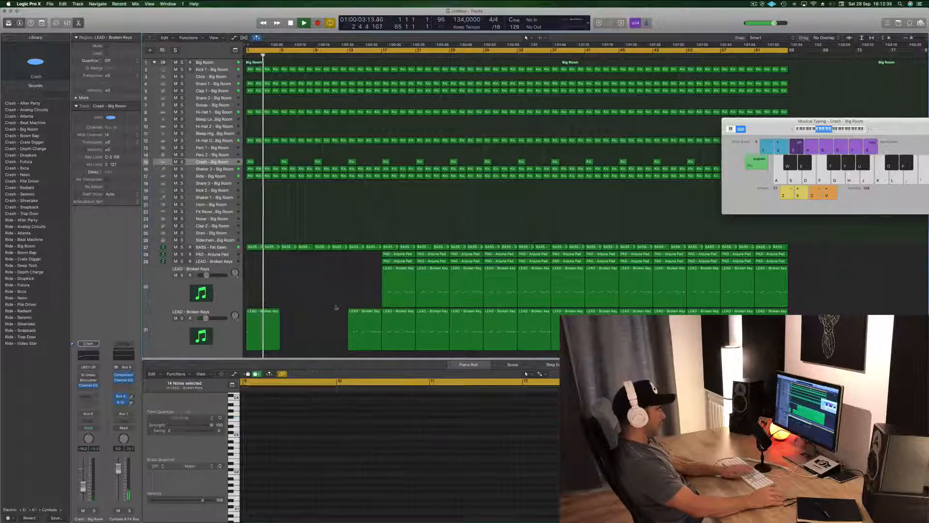
{"action": "left_click", "coordinate": [364, 323]}
{"action": "key", "text": "Delete"}
Step: Copy the single-note lead region three times to fill bars 5 to 16, and play the intro
{"action": "key", "text": "space"}
{"action": "left_click_drag", "start_coordinate": [263, 314], "coordinate": [326, 316]}
{"action": "left_click", "coordinate": [257, 314], "text": "shift"}
{"action": "key", "text": "space"}
{"action": "left_click", "coordinate": [284, 282]}
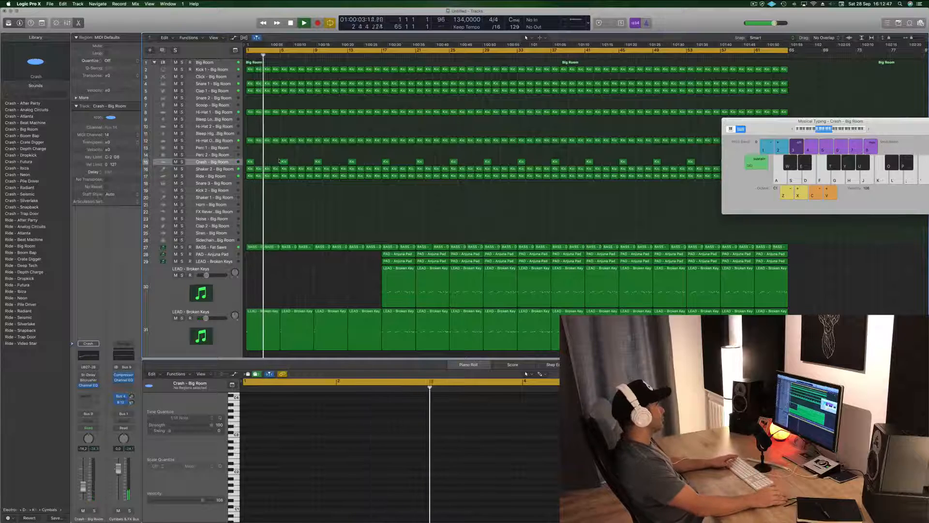
Step: Listen to the intro with Shaker 2 muted and unmute the track again
{"action": "key", "text": "space"}
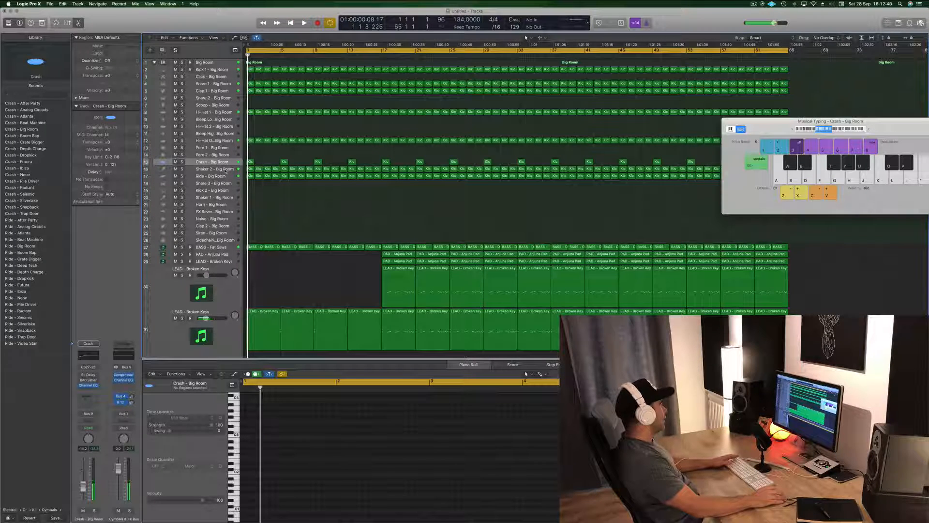
{"action": "left_click", "coordinate": [225, 171]}
{"action": "left_click", "coordinate": [175, 169]}
{"action": "key", "text": "space"}
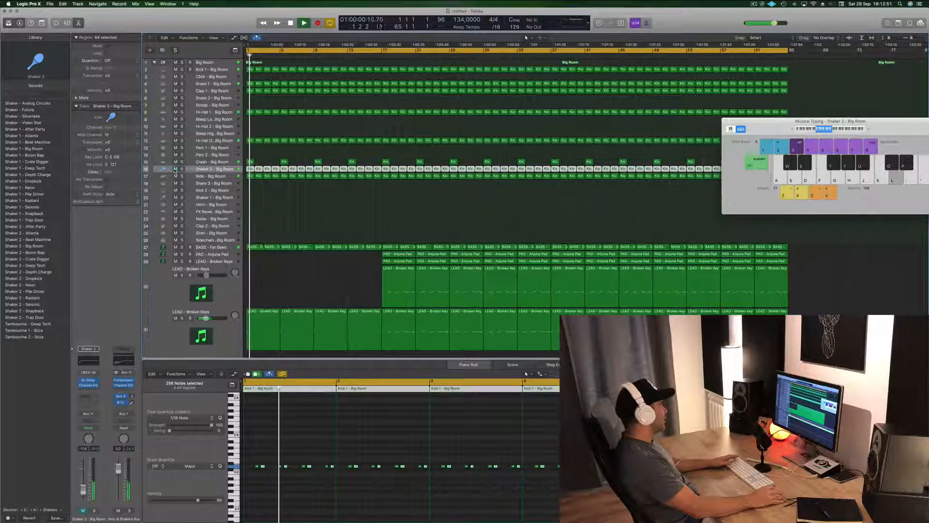
{"action": "left_click", "coordinate": [175, 169]}
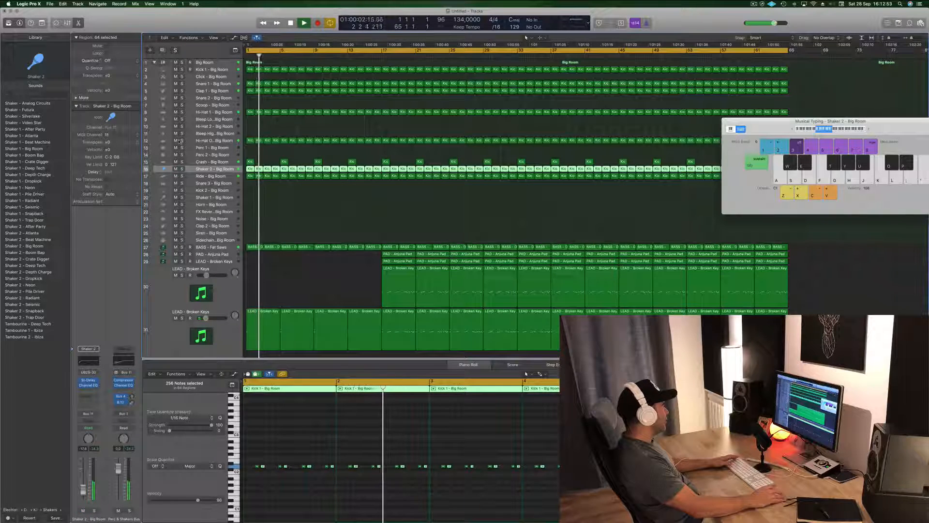
Step: Solo the open hi-hat briefly, delete its regions in the first 16 bars, and replay from the start
{"action": "left_click", "coordinate": [182, 141]}
{"action": "left_click", "coordinate": [182, 141]}
{"action": "key", "text": "space"}
{"action": "left_click_drag", "start_coordinate": [248, 132], "coordinate": [378, 150]}
{"action": "key", "text": "Delete"}
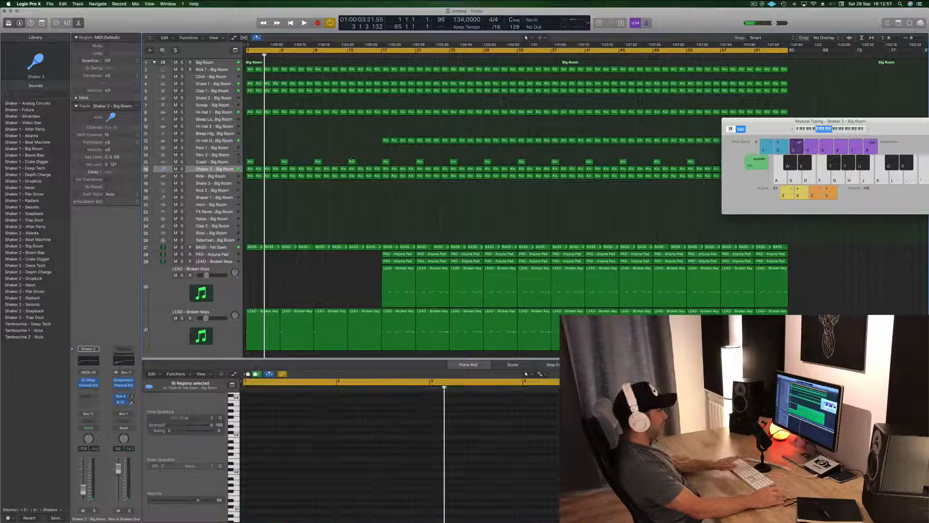
{"action": "key", "text": "Return"}
{"action": "key", "text": "space"}
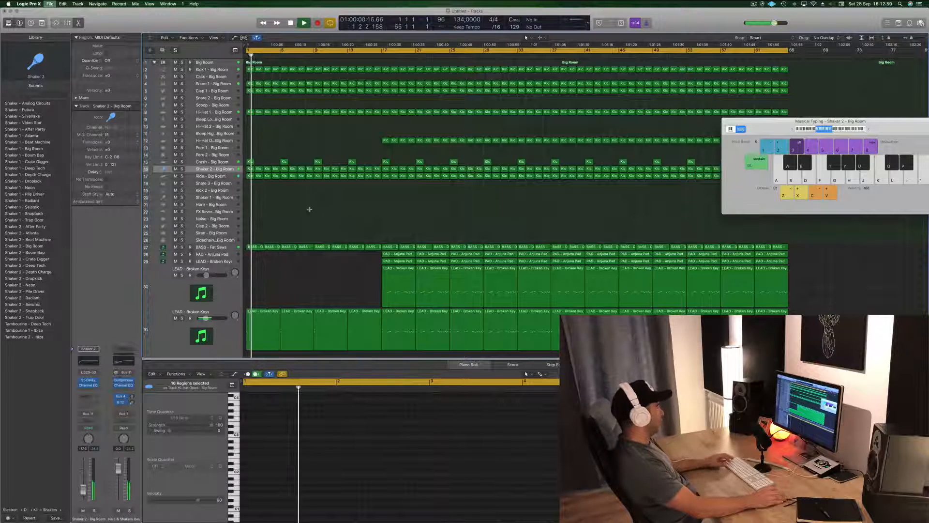
Step: Save the project as Episode 7 in the Logic folder, organized as a package, and resume playback
{"action": "key", "text": "super+s"}
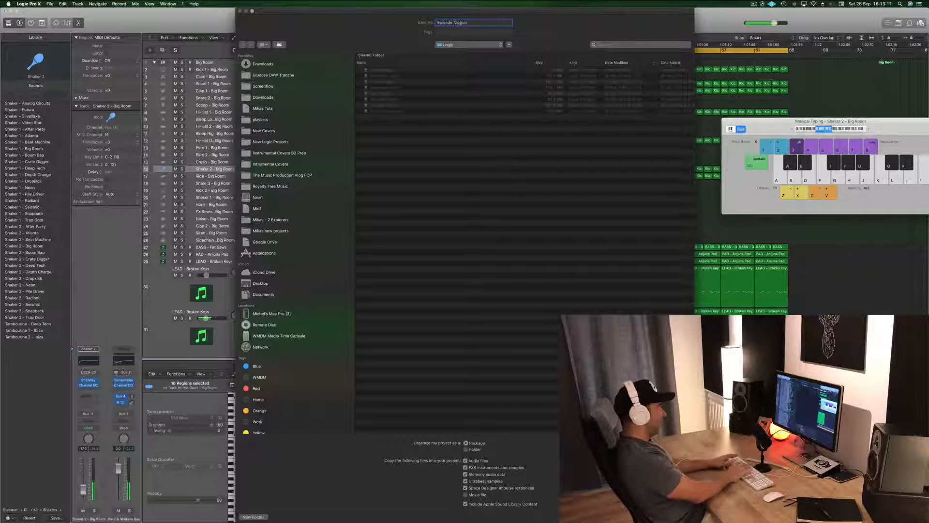
{"action": "key", "text": "Return"}
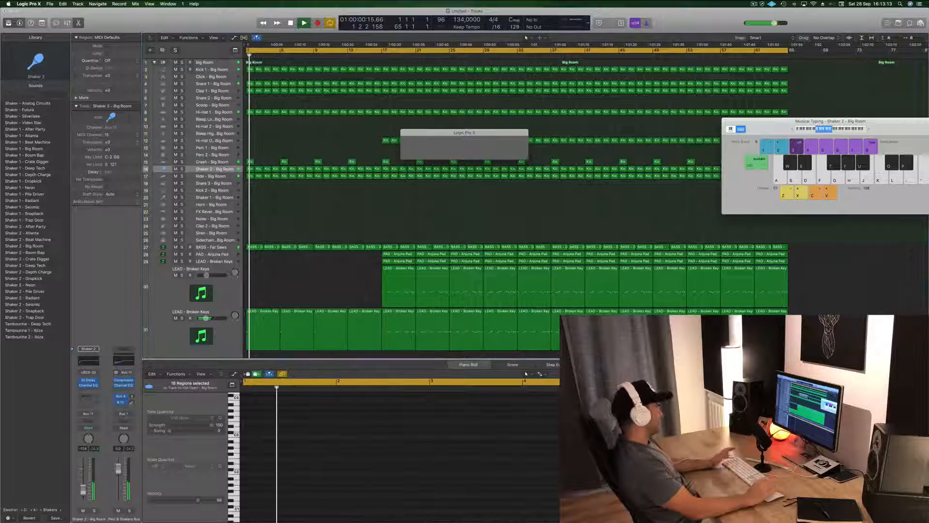
{"action": "key", "text": "space"}
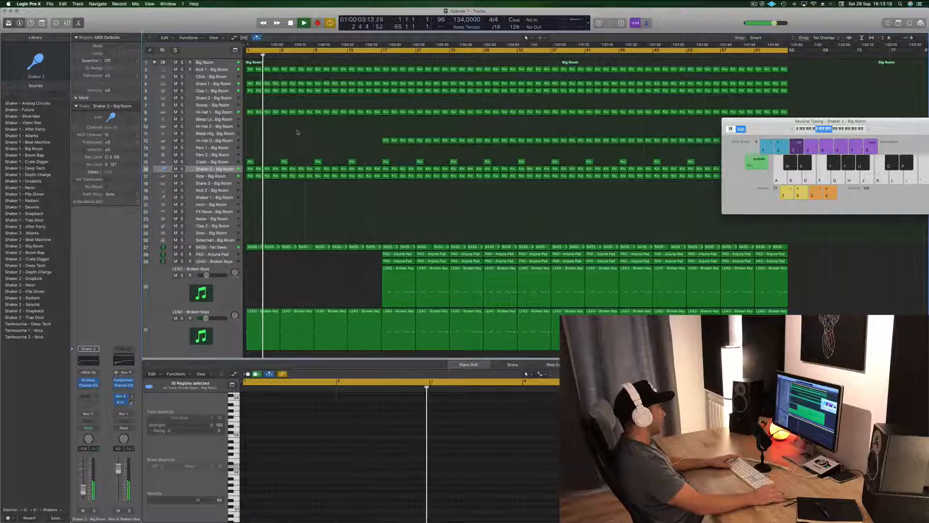
Step: Add an extra kick note in the last beat of the Kick 1 region at bar 4
{"action": "key", "text": "super+Right"}
{"action": "key", "text": "super+Right"}
{"action": "key", "text": "space"}
{"action": "scroll", "coordinate": [339, 72], "scroll_direction": "left", "scroll_amount": 3}
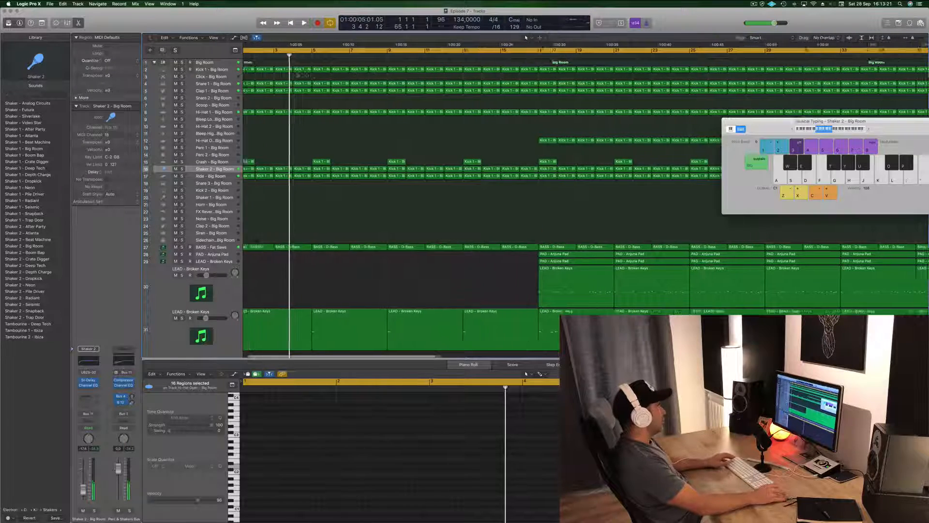
{"action": "left_click", "coordinate": [309, 71]}
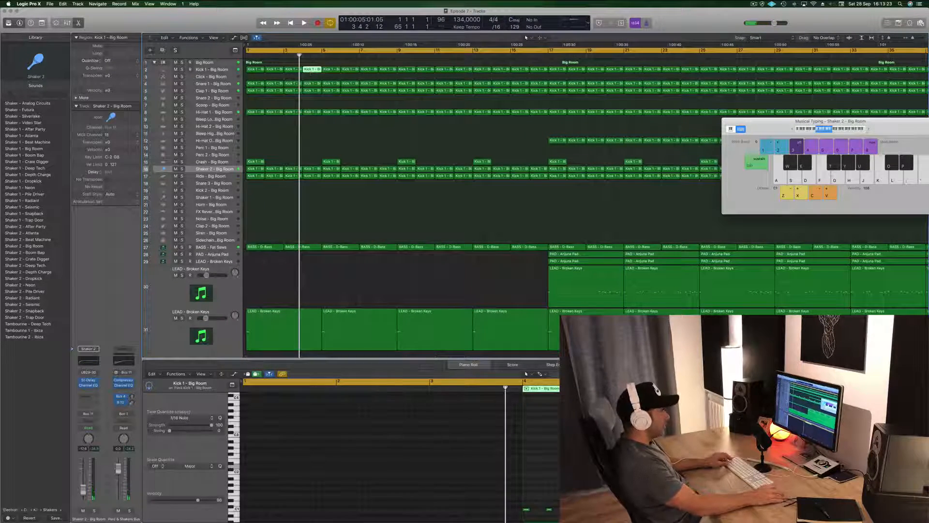
{"action": "left_click", "coordinate": [601, 513]}
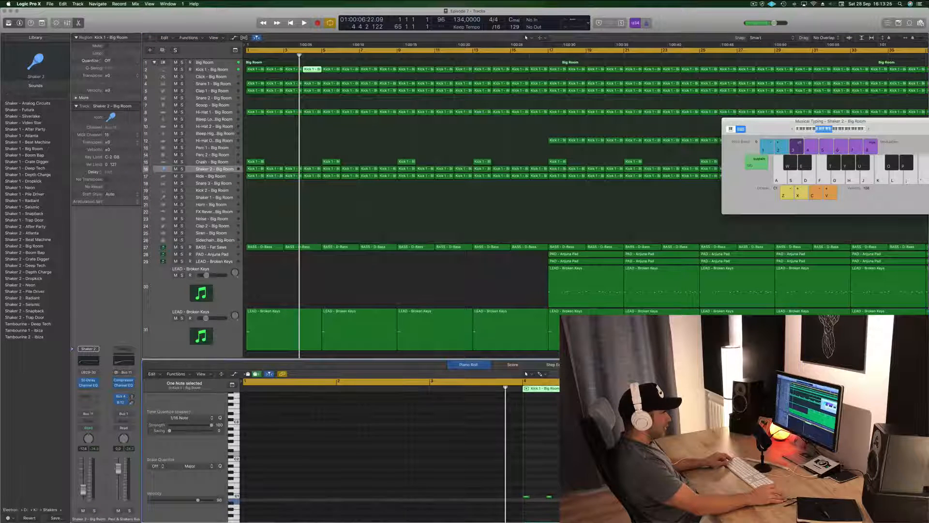
{"action": "left_click_drag", "start_coordinate": [601, 501], "coordinate": [601, 496]}
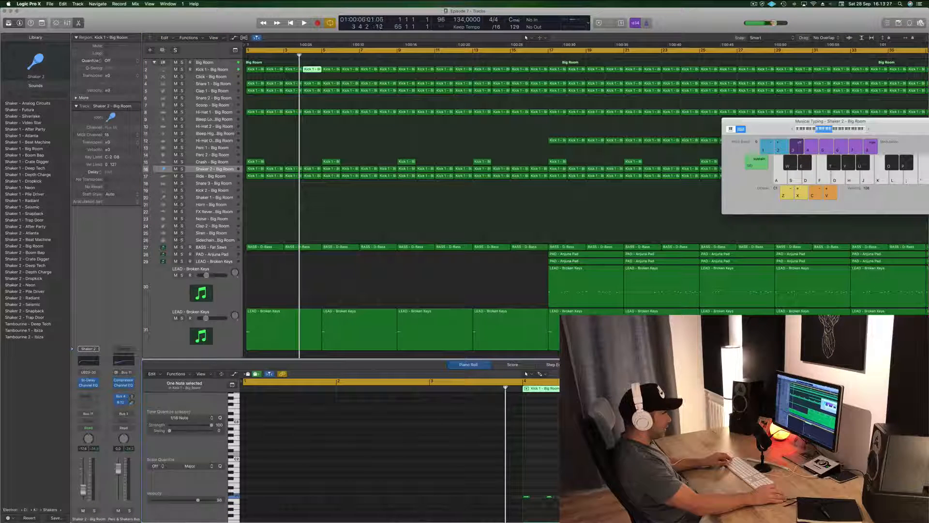
{"action": "left_click", "coordinate": [602, 497]}
Step: Play the intro from the beginning to hear the kick variation at the end of bar 4
{"action": "key", "text": "space"}
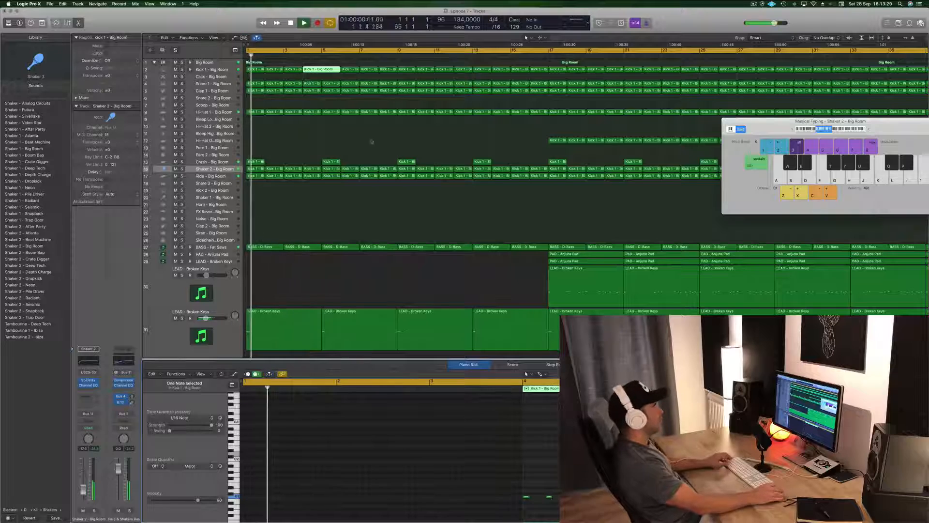
{"action": "scroll", "coordinate": [322, 134], "scroll_direction": "down", "scroll_amount": 1}
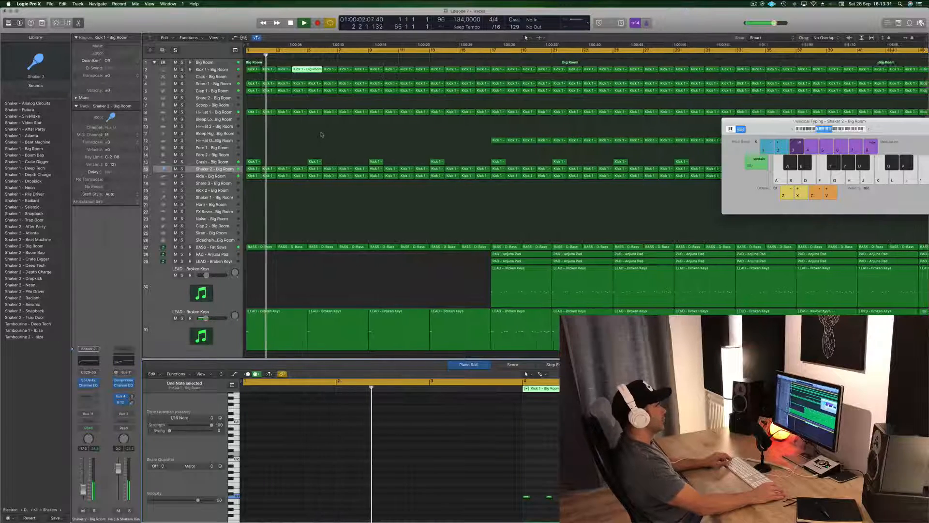
{"action": "scroll", "coordinate": [321, 135], "scroll_direction": "down", "scroll_amount": 1}
{"action": "left_click", "coordinate": [322, 135]}
{"action": "left_click", "coordinate": [287, 70]}
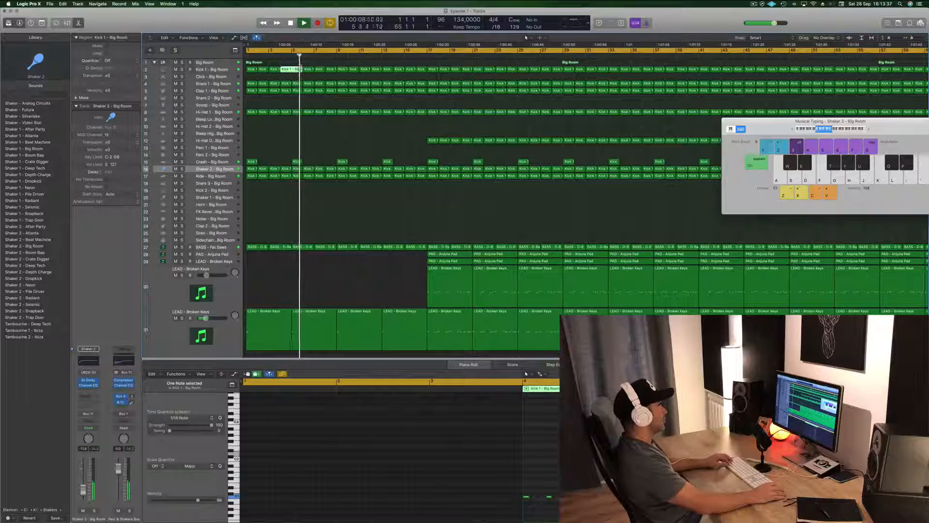
{"action": "key", "text": "space"}
{"action": "left_click", "coordinate": [293, 64]}
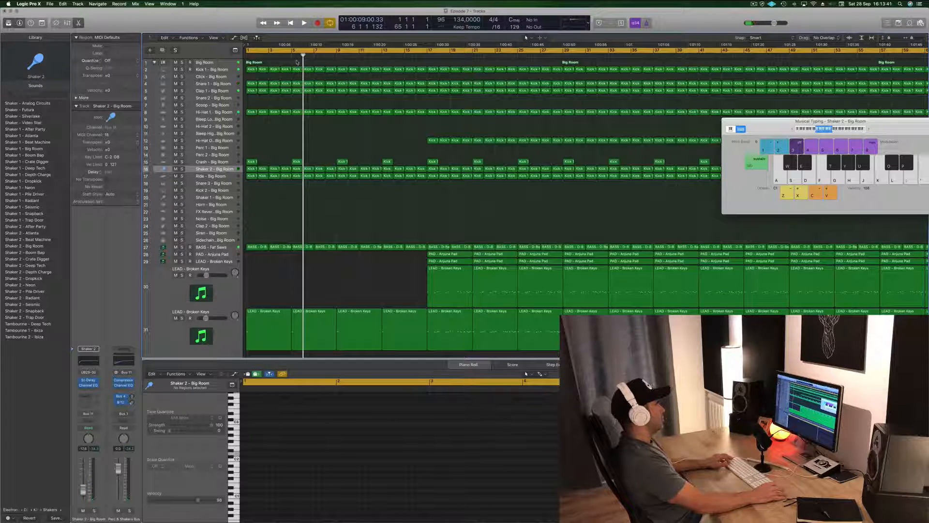
{"action": "left_click_drag", "start_coordinate": [327, 75], "coordinate": [402, 77]}
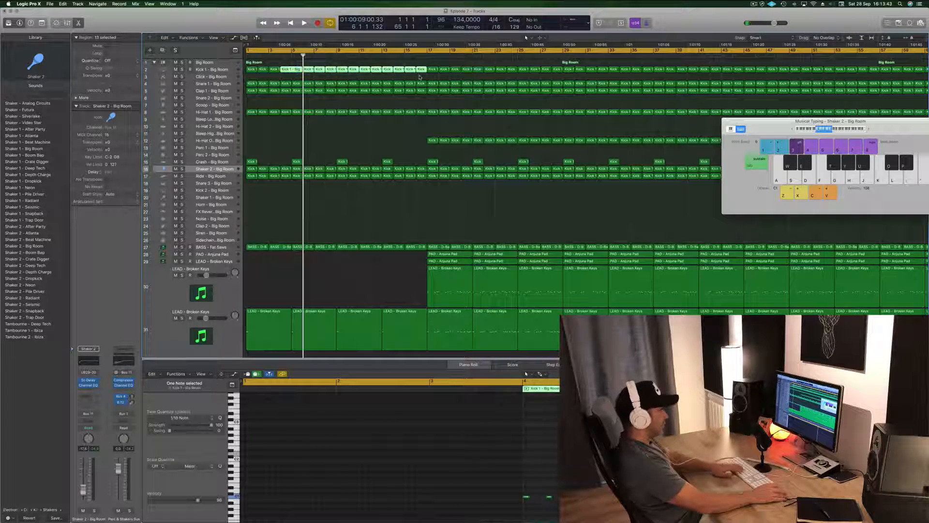
{"action": "key", "text": "Delete"}
{"action": "key", "text": "super+z"}
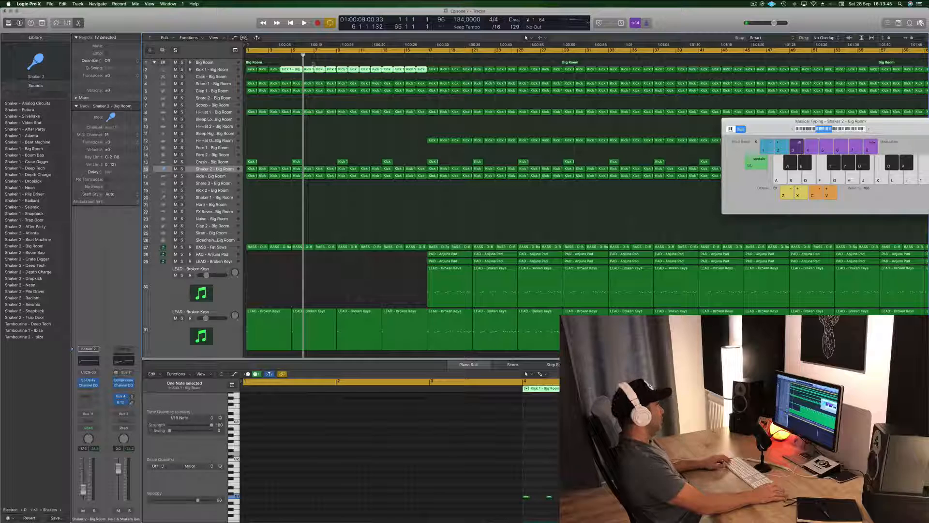
Step: Split the lengthened Kick 1 region at bar 5, dividing the crossing note, and delete the kick regions in bars 5 to 16
{"action": "left_click", "coordinate": [293, 68]}
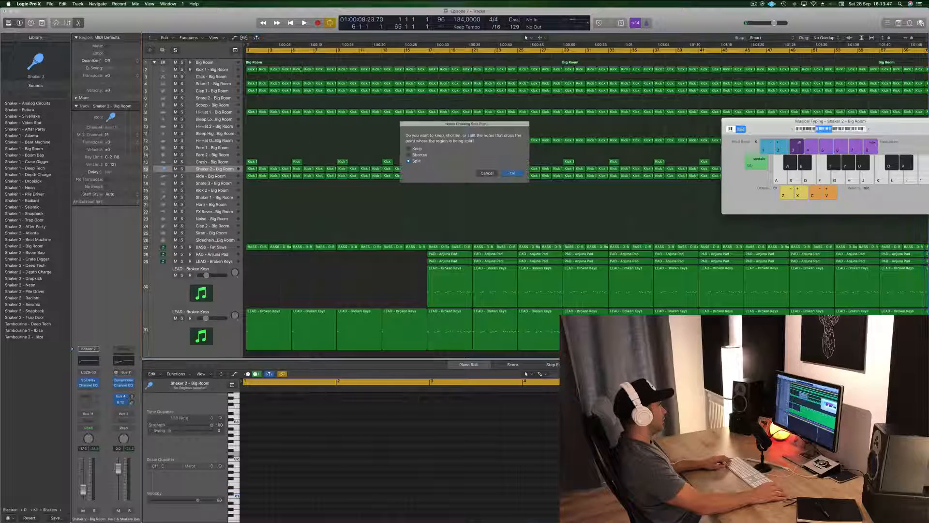
{"action": "left_click", "coordinate": [513, 174]}
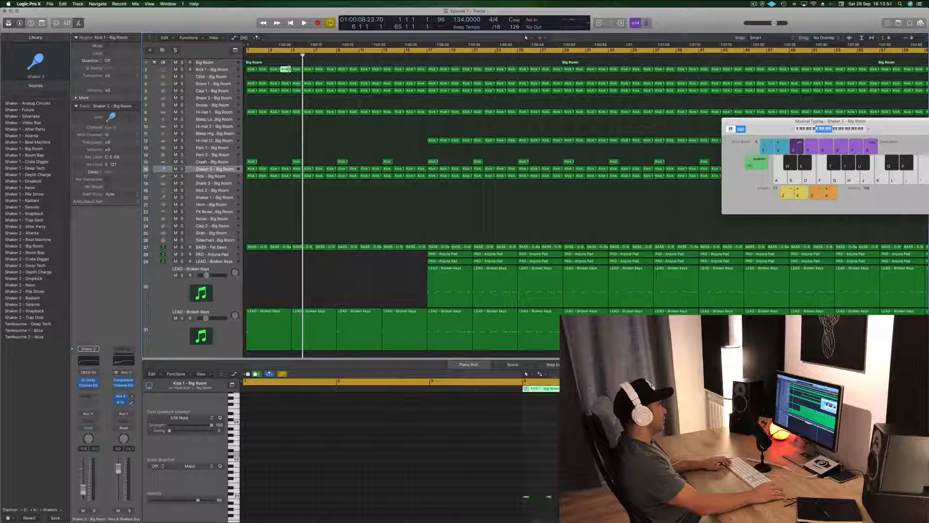
{"action": "left_click_drag", "start_coordinate": [297, 64], "coordinate": [434, 74]}
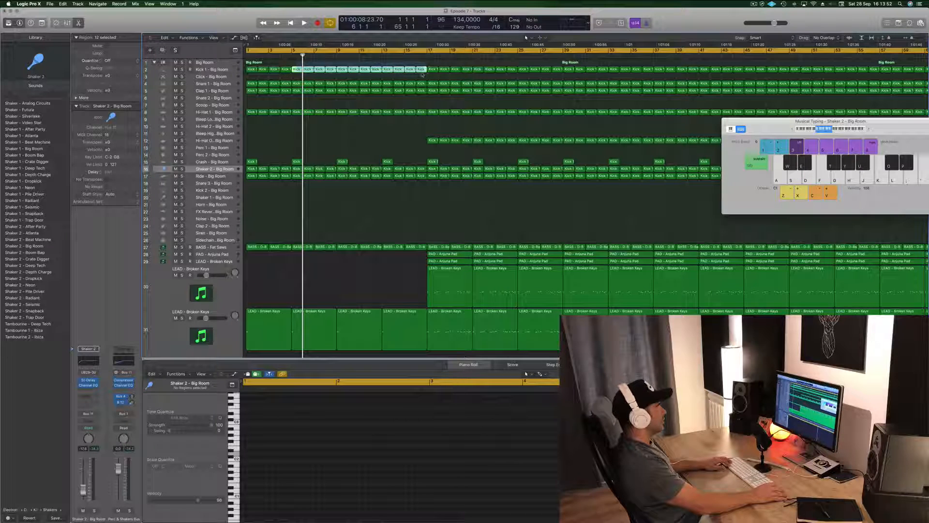
{"action": "key", "text": "Delete"}
Step: Copy the four-bar kick pattern to fill the Kick 1 track through bar 16, and play from the beginning
{"action": "left_click_drag", "start_coordinate": [255, 70], "coordinate": [343, 75]}
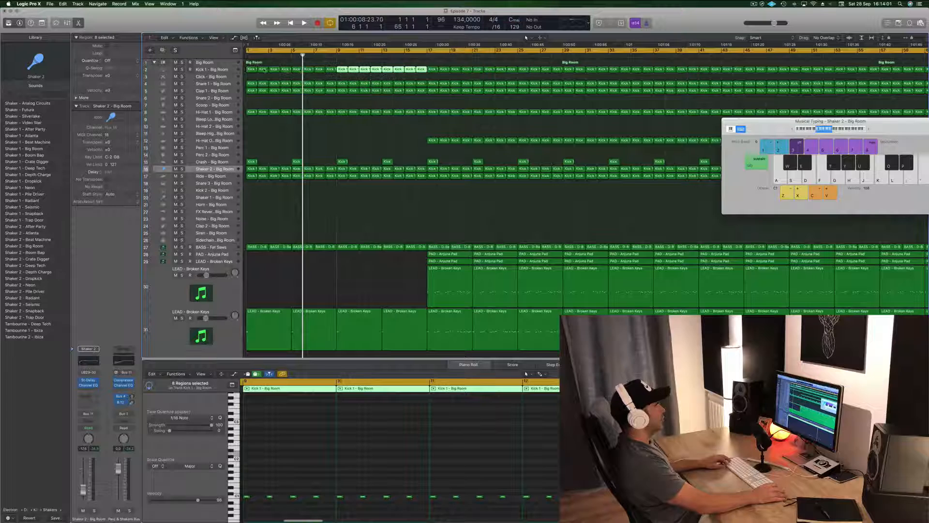
{"action": "key", "text": "Return"}
{"action": "key", "text": "space"}
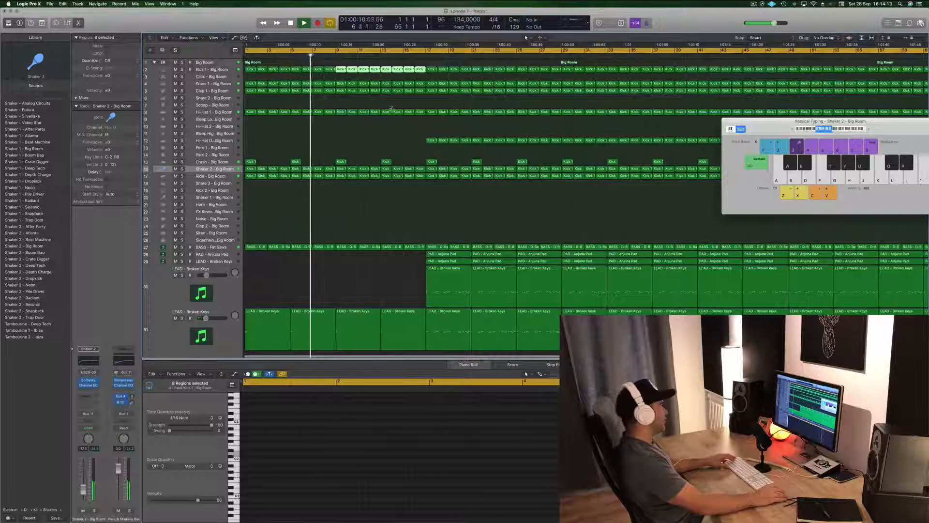
Step: Delete the Hi-Hat 1 region in bar 16, just before the full leads enter
{"action": "left_click", "coordinate": [420, 112]}
{"action": "key", "text": "Delete"}
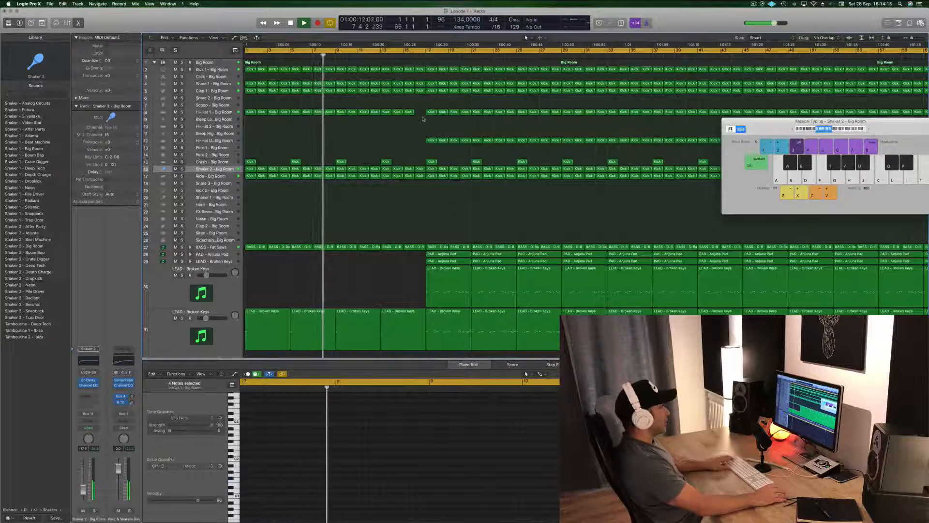
{"action": "key", "text": "super+Right"}
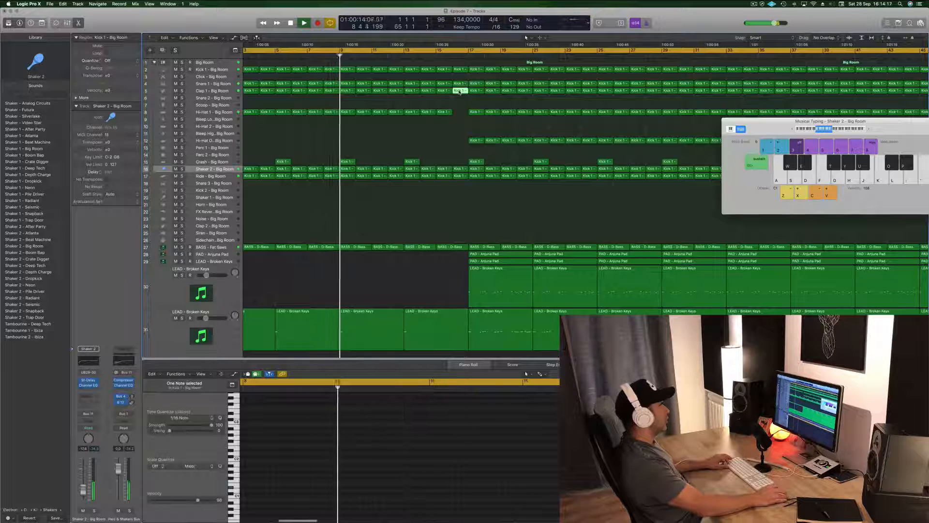
Step: Delete the Clap 1 and Snare 1 regions in bar 16, just before the full leads enter
{"action": "left_click", "coordinate": [461, 91]}
{"action": "scroll", "coordinate": [462, 91], "scroll_direction": "left", "scroll_amount": 1}
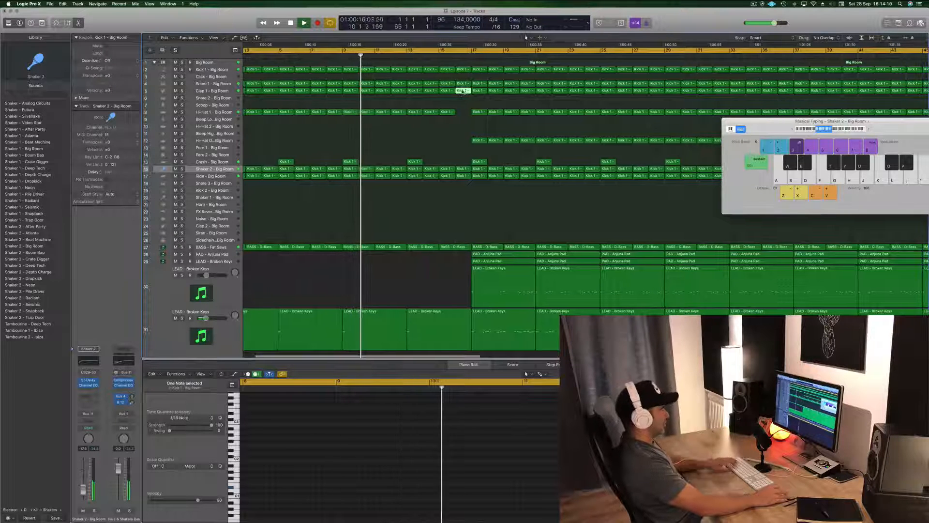
{"action": "key", "text": "Delete"}
{"action": "left_click", "coordinate": [463, 84]}
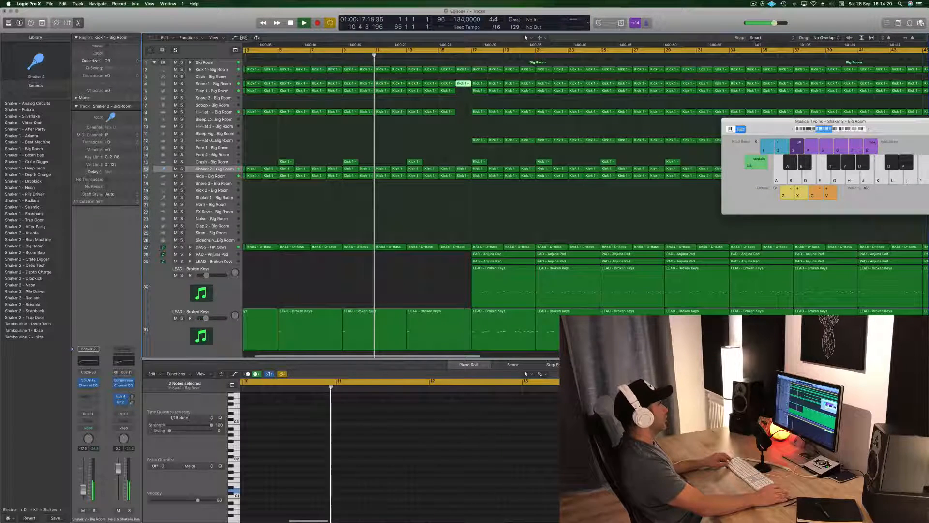
{"action": "left_click", "coordinate": [213, 84]}
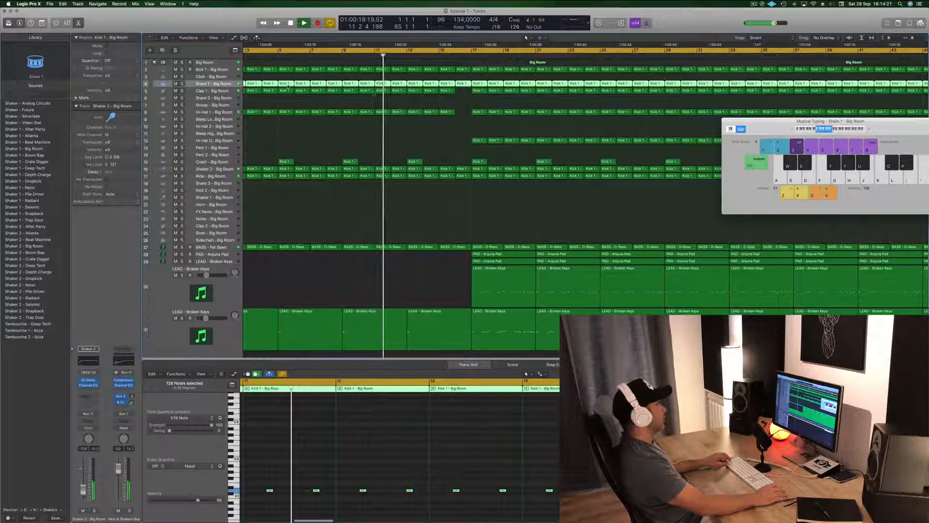
{"action": "left_click", "coordinate": [463, 83]}
{"action": "key", "text": "Delete"}
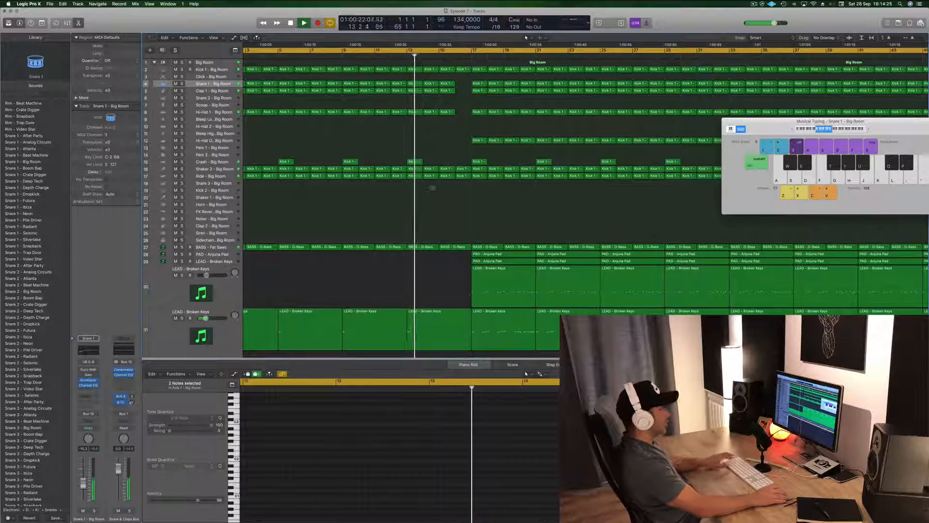
Step: Select the BASS - Fat Saws track, return to the start of the song, and open its Sylenth1 instrument clear of the tracks
{"action": "scroll", "coordinate": [429, 191], "scroll_direction": "left", "scroll_amount": 3}
{"action": "key", "text": "s"}
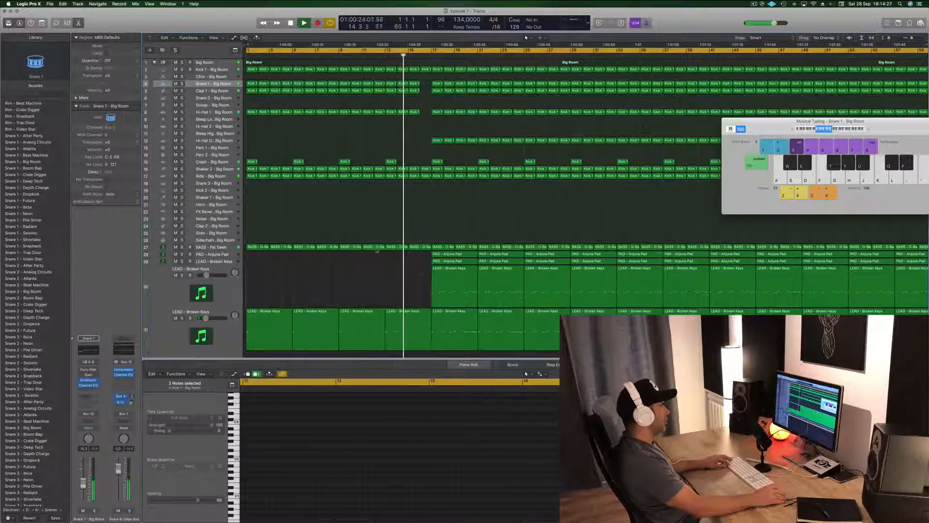
{"action": "left_click", "coordinate": [221, 247]}
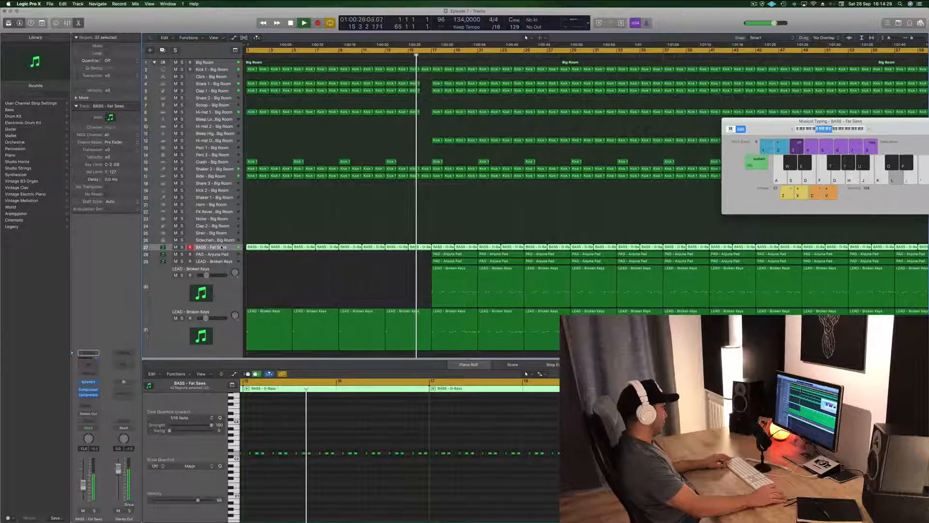
{"action": "scroll", "coordinate": [329, 239], "scroll_direction": "left", "scroll_amount": 4}
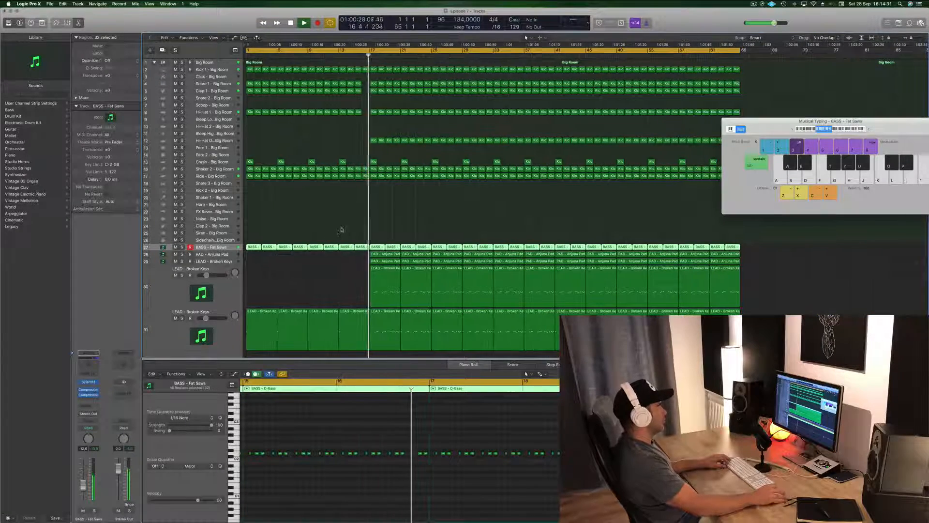
{"action": "scroll", "coordinate": [305, 222], "scroll_direction": "left", "scroll_amount": 2}
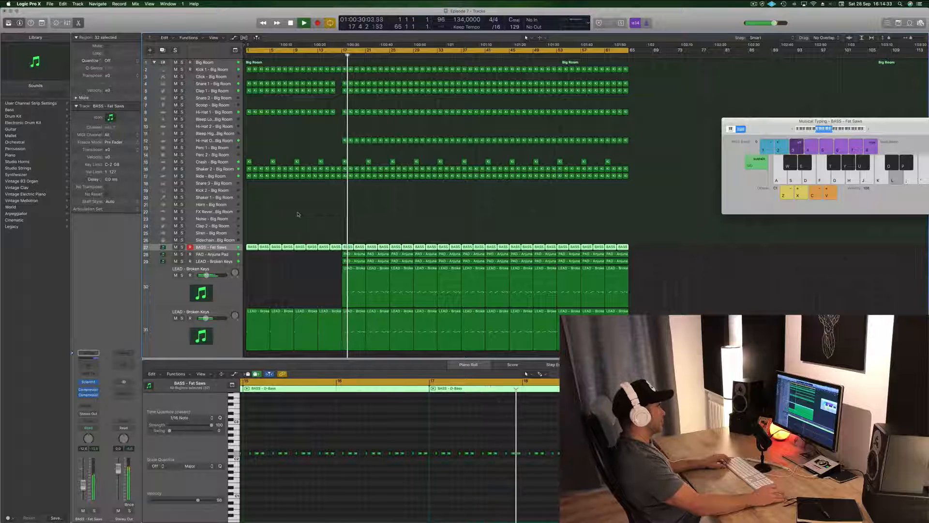
{"action": "key", "text": "Return"}
{"action": "key", "text": "space"}
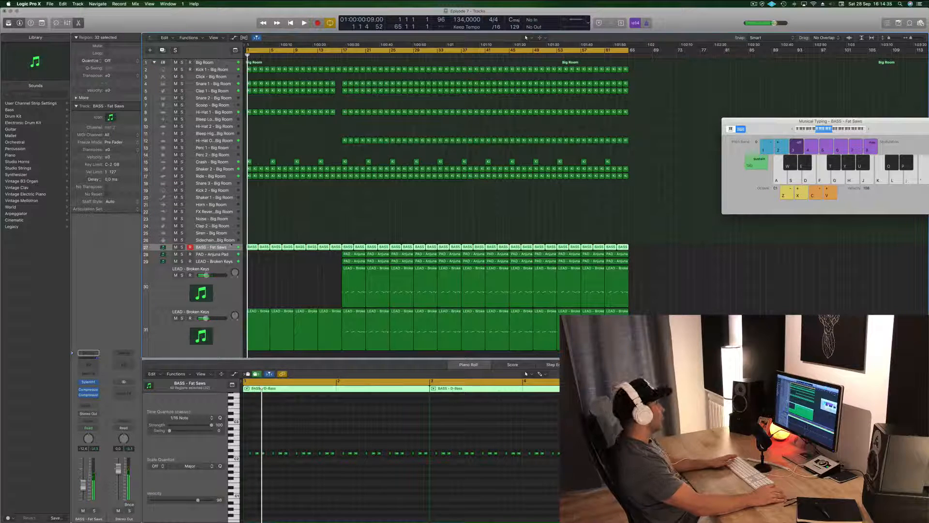
{"action": "key", "text": "space"}
{"action": "key", "text": "space"}
{"action": "left_click", "coordinate": [89, 382]}
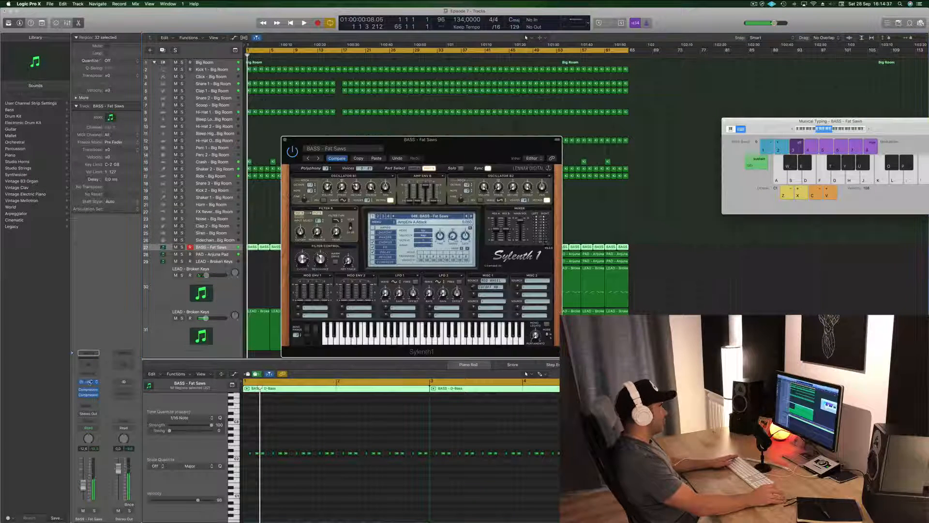
{"action": "left_click_drag", "start_coordinate": [425, 145], "coordinate": [669, 106]}
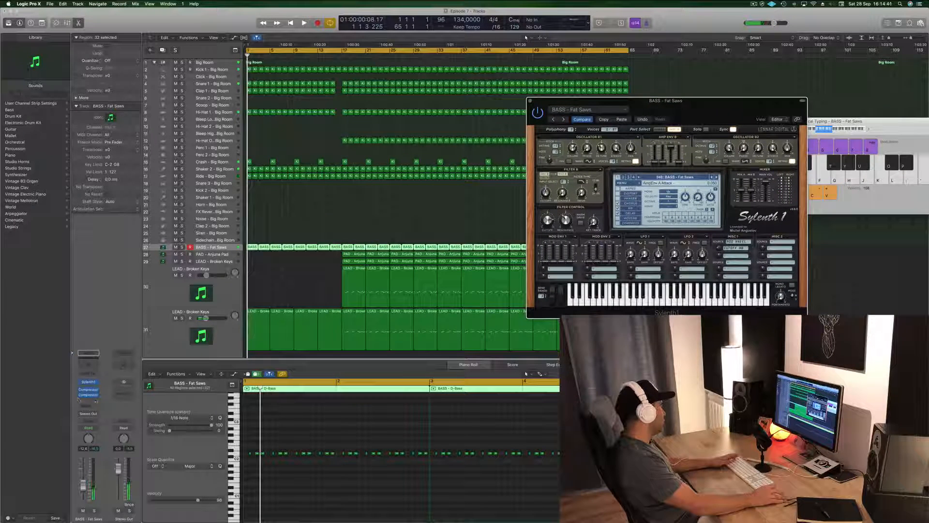
Step: Set the bass track's automation mode to Touch and record a brief Sylenth1 filter cutoff movement during playback
{"action": "left_click", "coordinate": [90, 428]}
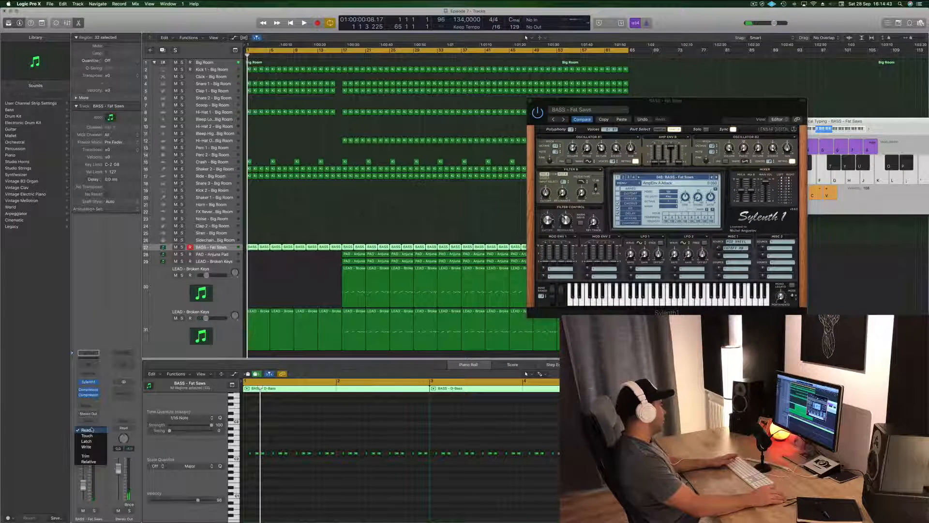
{"action": "left_click", "coordinate": [88, 435]}
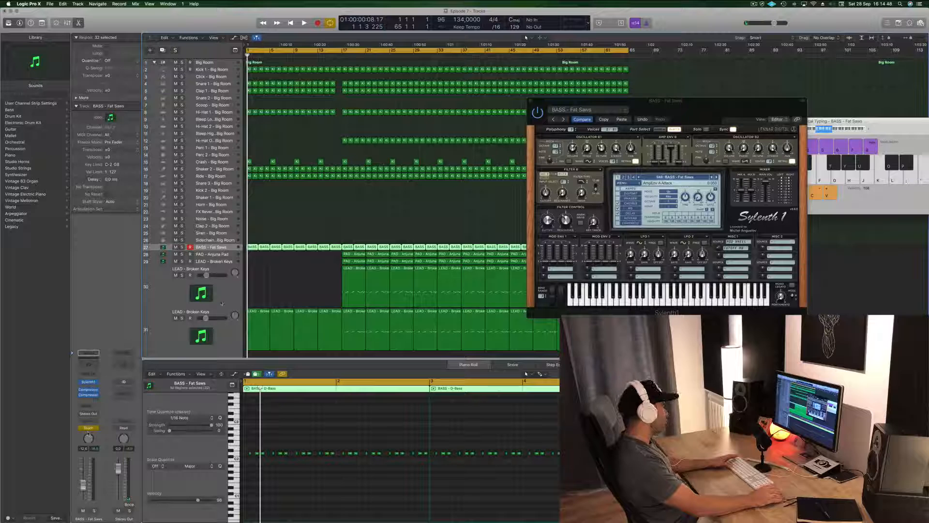
{"action": "key", "text": "space"}
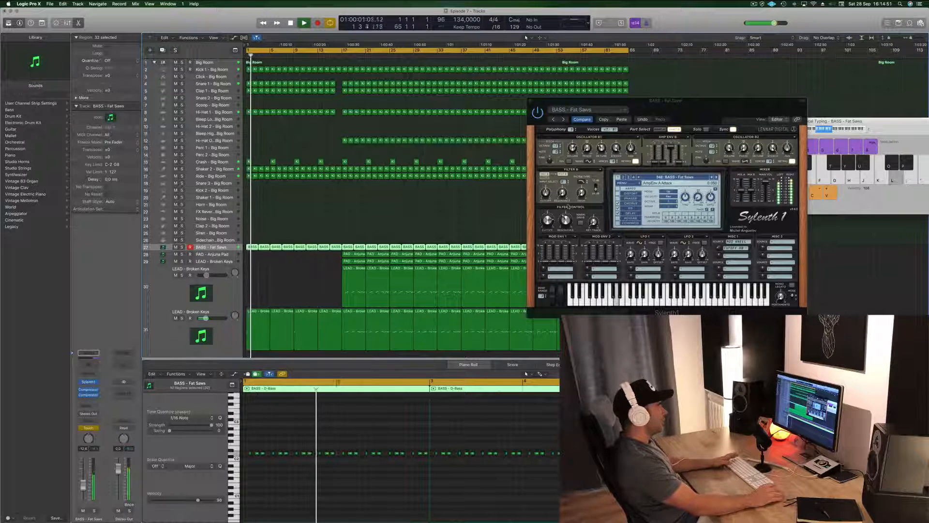
{"action": "left_click", "coordinate": [551, 226]}
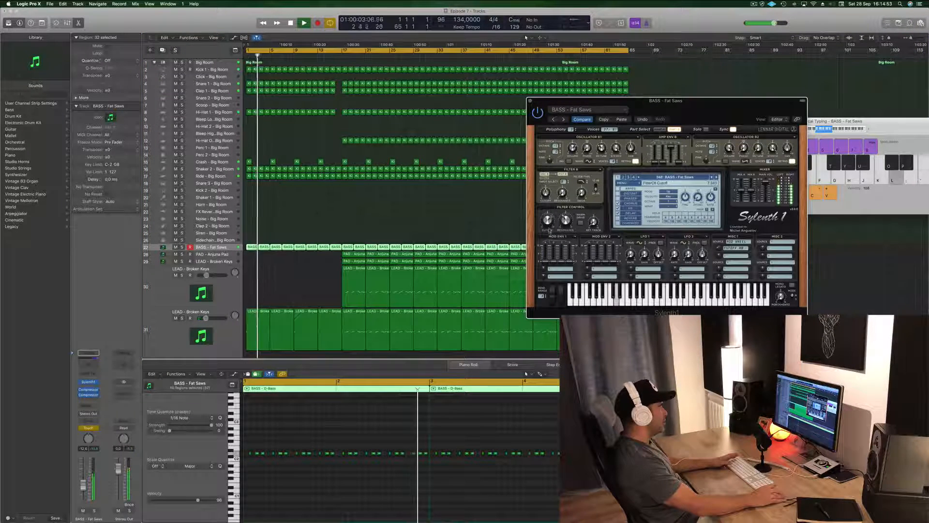
{"action": "key", "text": "space"}
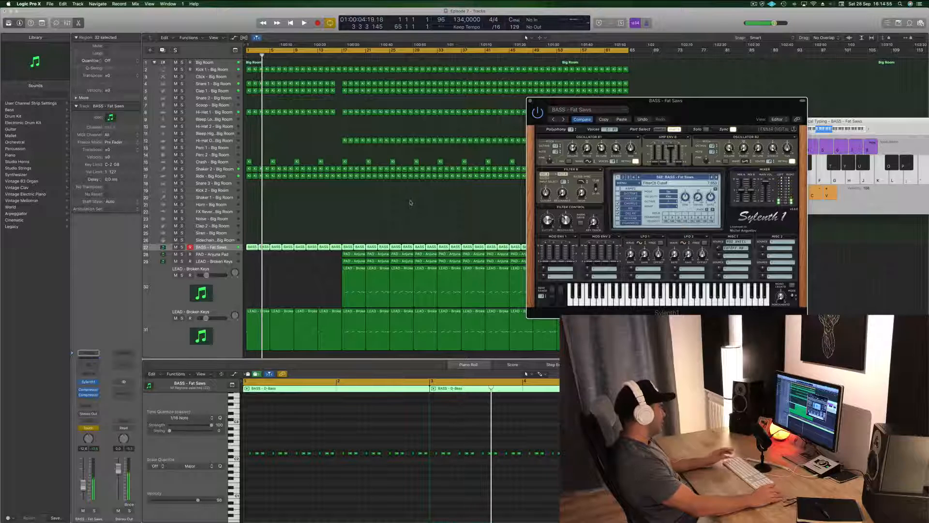
Step: Close the Musical Typing keyboard, and show the toolbar to enlarge the bass track with Track Zoom
{"action": "left_click", "coordinate": [866, 121]}
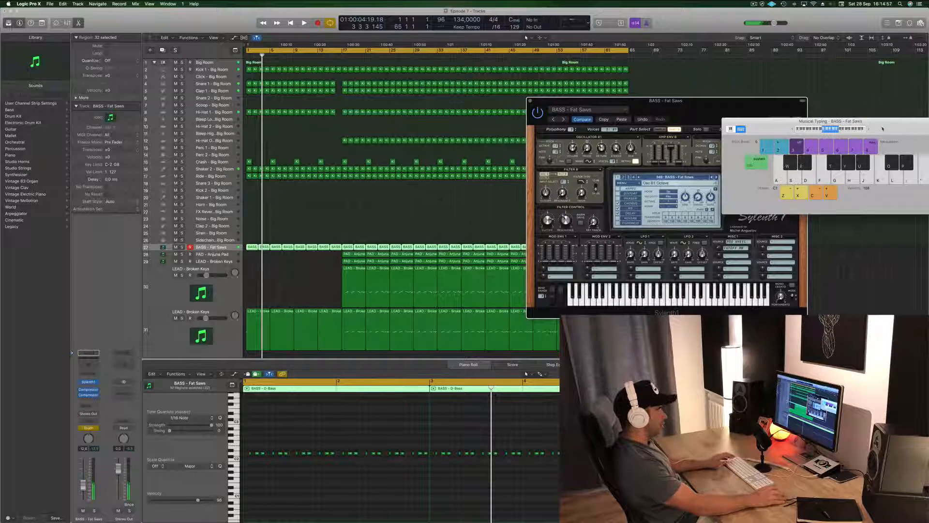
{"action": "key", "text": "super+k"}
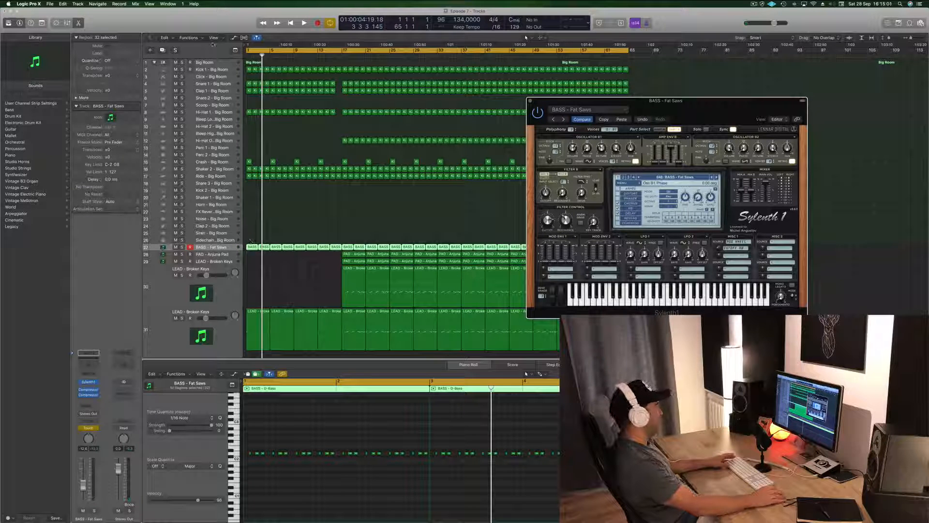
{"action": "left_click", "coordinate": [217, 32]}
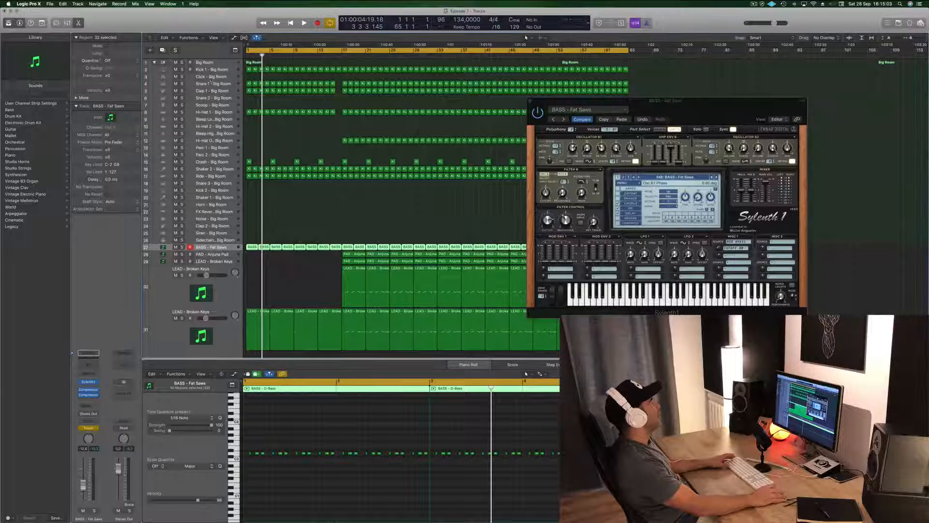
{"action": "key", "text": "ctrl+alt+super+t"}
{"action": "left_click", "coordinate": [106, 40]}
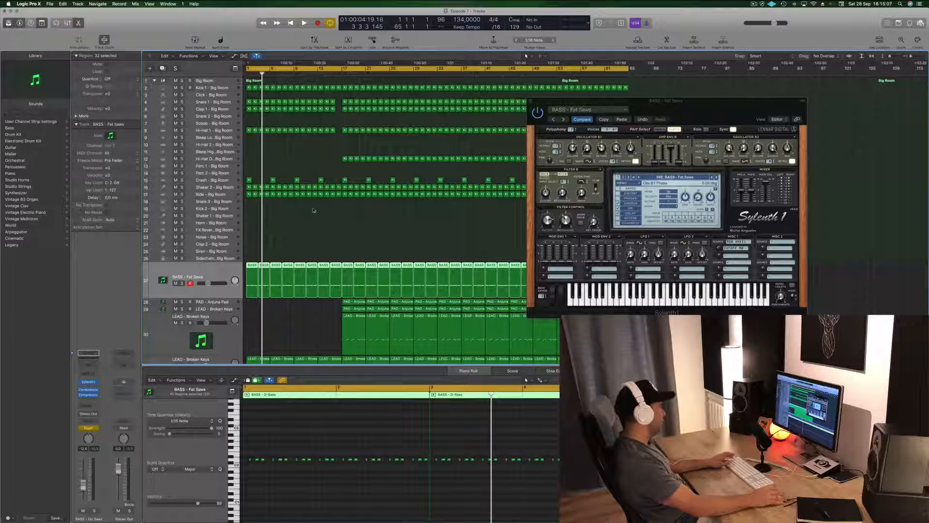
Step: Show the Sylenth1 FilterCtl Cutoff automation on the bass track and move its recorded point to bar 1
{"action": "key", "text": "a"}
{"action": "left_click", "coordinate": [193, 290]}
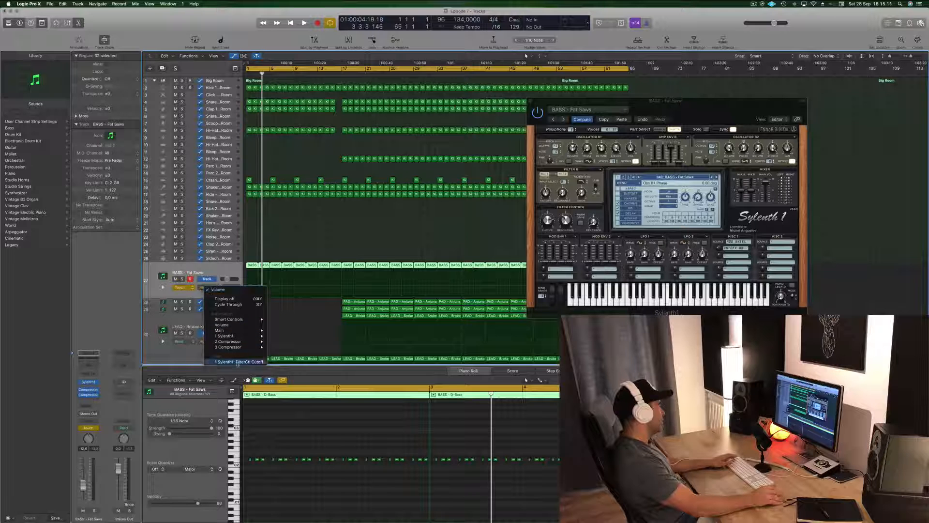
{"action": "left_click", "coordinate": [238, 362]}
{"action": "left_click_drag", "start_coordinate": [264, 278], "coordinate": [246, 276]}
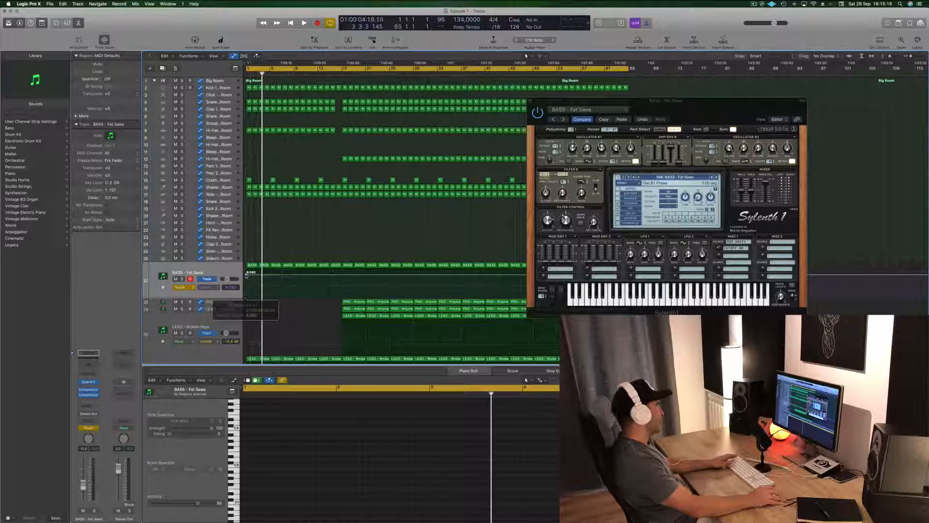
Step: Switch the bass track's automation mode to Read and play the song from the beginning
{"action": "key", "text": "space"}
{"action": "left_click", "coordinate": [188, 287]}
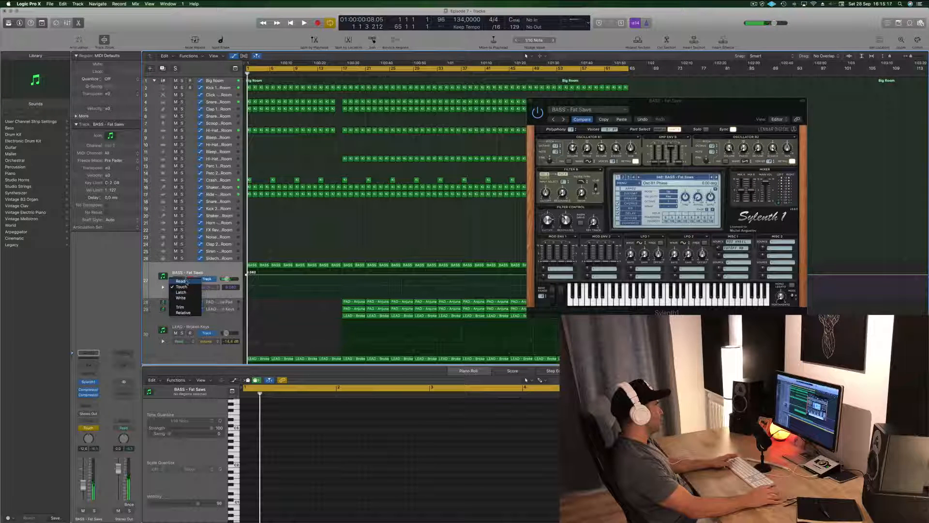
{"action": "left_click", "coordinate": [186, 281]}
{"action": "key", "text": "space"}
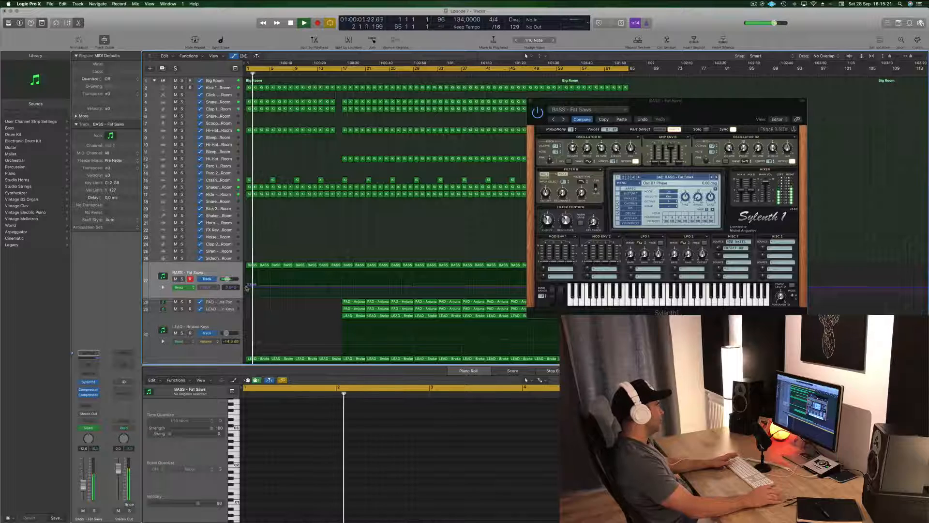
Step: Draw the bass cutoff automation rising gradually from bar 1, dipping sharply just before bar 9, and jumping to 10.000 at bar 9
{"action": "left_click_drag", "start_coordinate": [247, 274], "coordinate": [297, 270]}
{"action": "key", "text": "super+Right"}
{"action": "key", "text": "super+Right"}
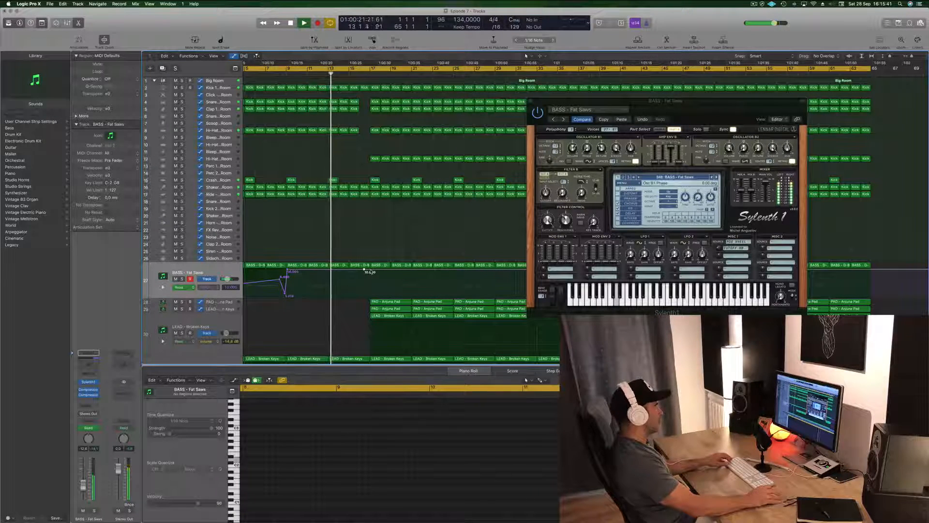
Step: Shape the bass cutoff to fall from 10.000 at bar 16 to its minimum just before bar 17, and close Sylenth1
{"action": "left_click_drag", "start_coordinate": [369, 272], "coordinate": [369, 295]}
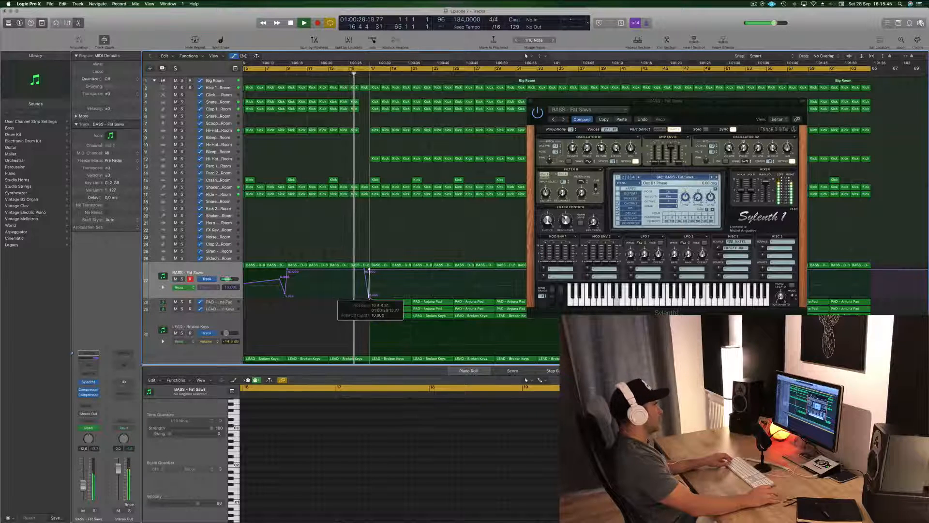
{"action": "left_click_drag", "start_coordinate": [364, 269], "coordinate": [361, 270]}
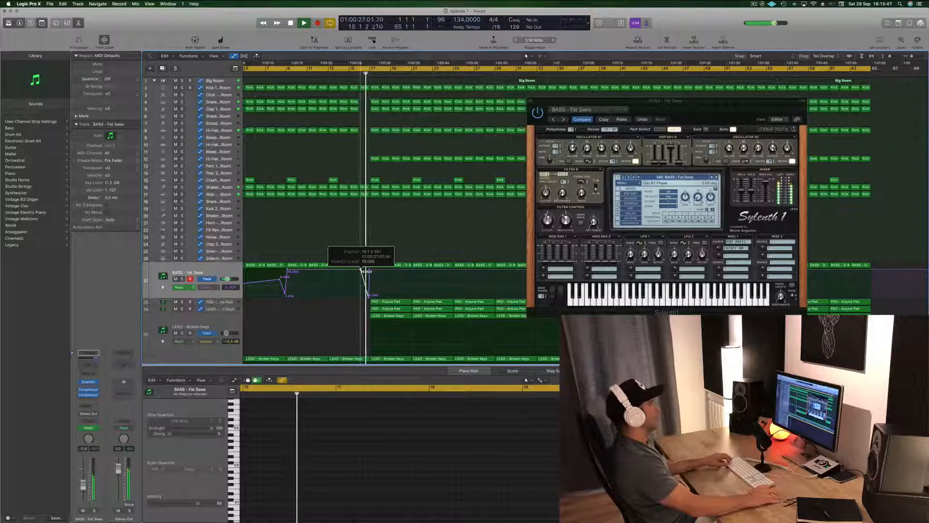
{"action": "key", "text": "super+Left"}
{"action": "key", "text": "super+Left"}
{"action": "key", "text": "super+Left"}
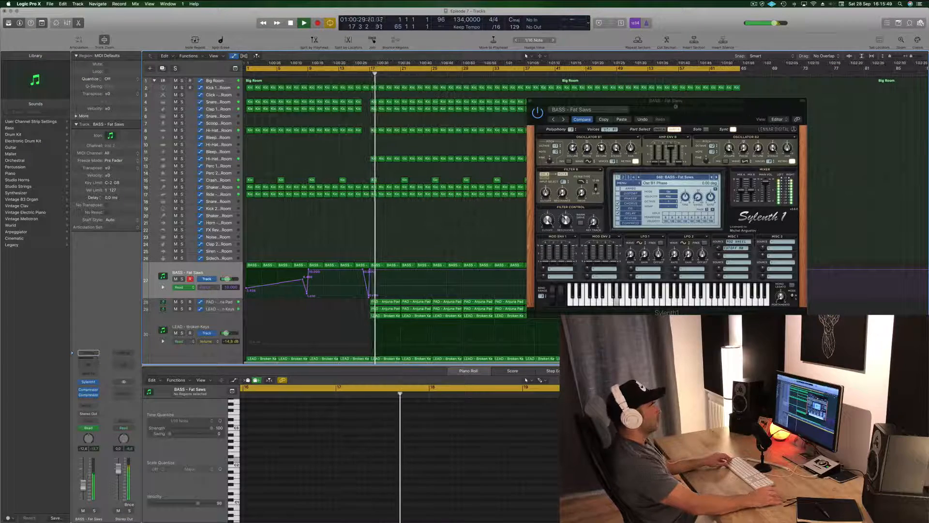
{"action": "left_click_drag", "start_coordinate": [531, 101], "coordinate": [584, 105]}
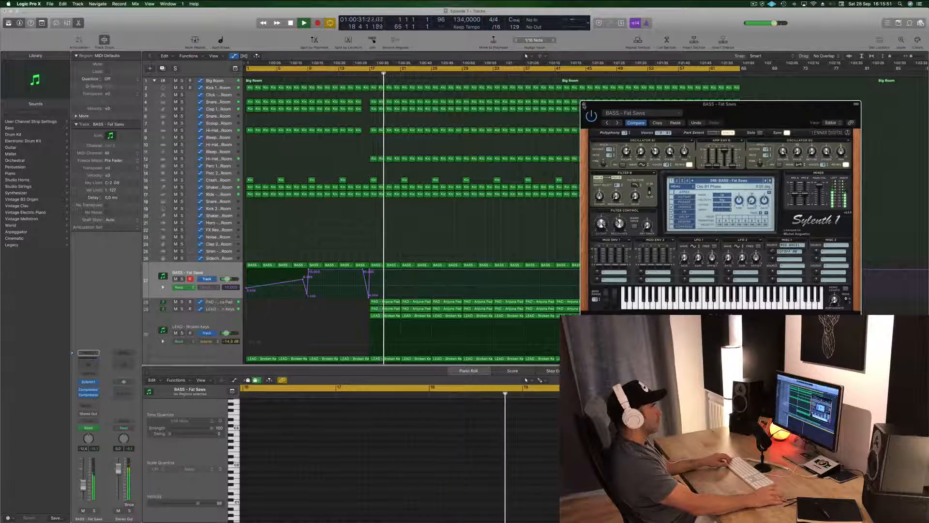
{"action": "left_click", "coordinate": [584, 104]}
Step: Delete the LEAD - Broken Keys regions in bars 17 to 32 on the last two lead tracks
{"action": "key", "text": "super+Left"}
{"action": "scroll", "coordinate": [484, 193], "scroll_direction": "down", "scroll_amount": 3}
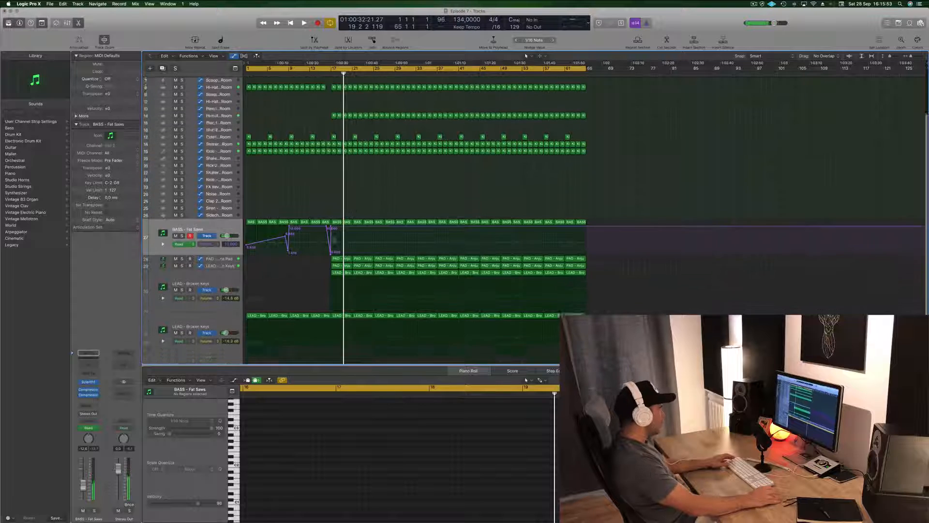
{"action": "scroll", "coordinate": [333, 239], "scroll_direction": "down", "scroll_amount": 1}
{"action": "left_click", "coordinate": [348, 309]}
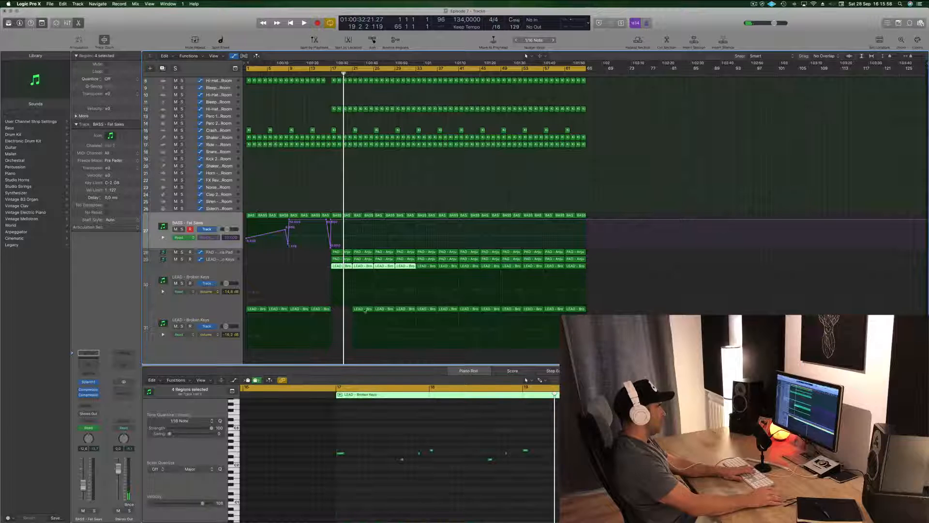
{"action": "key", "text": "Delete"}
{"action": "key", "text": "Delete"}
{"action": "left_click", "coordinate": [382, 309]}
{"action": "key", "text": "Delete"}
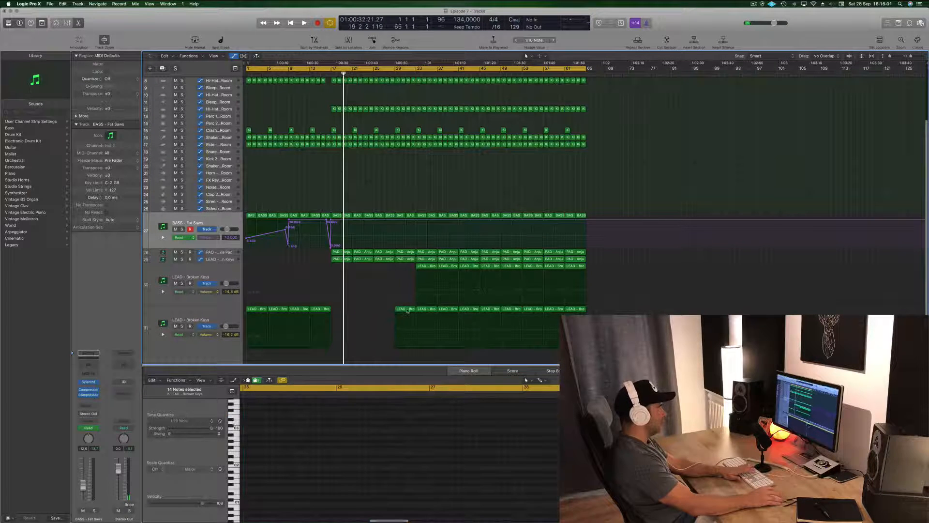
Step: Play the arrangement to check how the section from bar 17 sounds with only the pad and the first Broken Keys track
{"action": "left_click", "coordinate": [224, 259]}
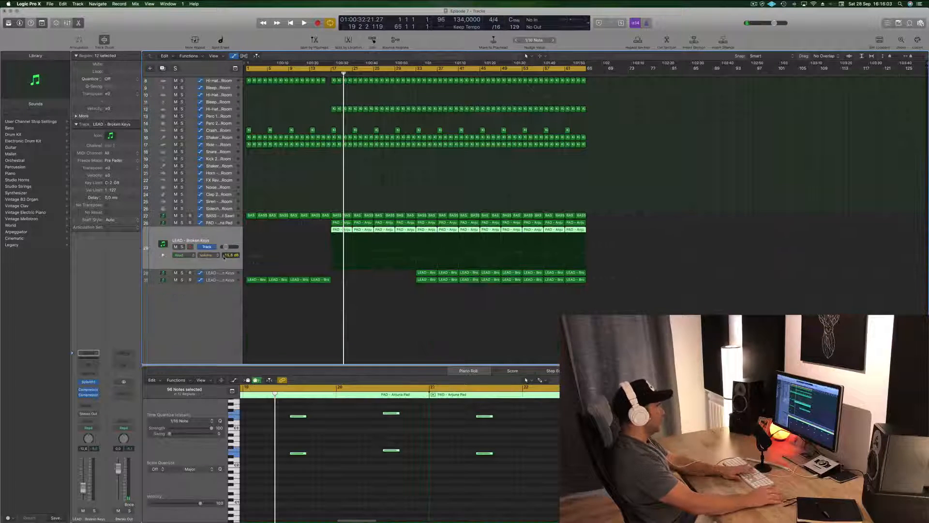
{"action": "key", "text": "Return"}
{"action": "key", "text": "space"}
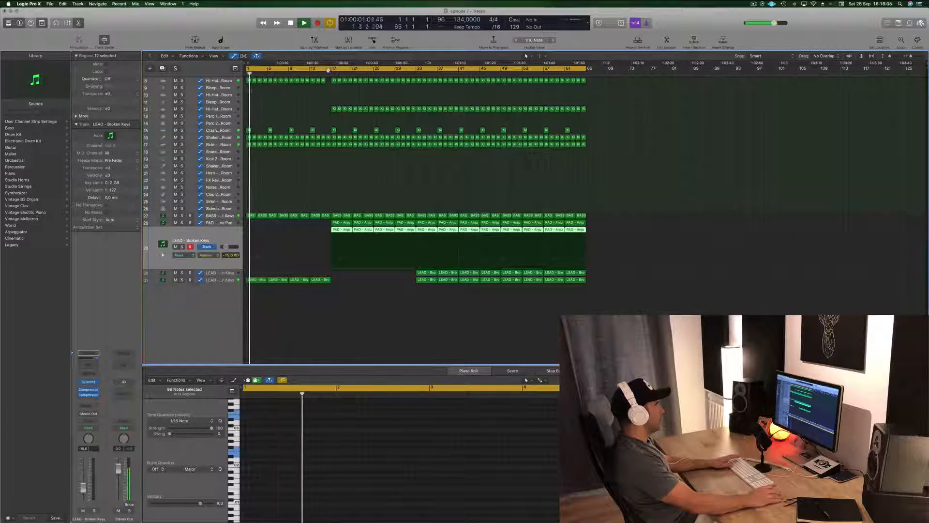
{"action": "scroll", "coordinate": [286, 145], "scroll_direction": "up", "scroll_amount": 3}
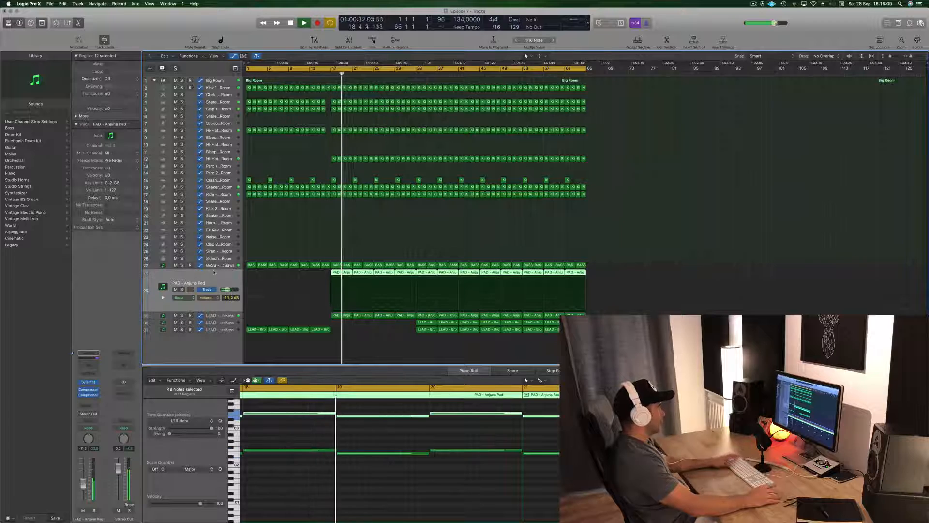
Step: Delete the Crash region at bar 21 and the Hi-Hat Open regions in bars 17 to 24
{"action": "key", "text": "Up"}
{"action": "scroll", "coordinate": [365, 223], "scroll_direction": "up", "scroll_amount": 5}
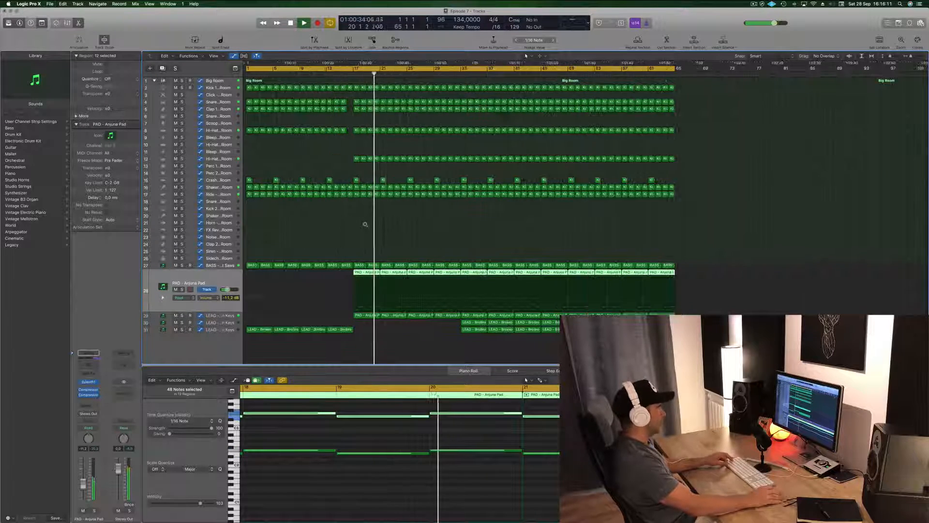
{"action": "scroll", "coordinate": [374, 223], "scroll_direction": "down", "scroll_amount": 5}
{"action": "scroll", "coordinate": [374, 223], "scroll_direction": "down", "scroll_amount": 2}
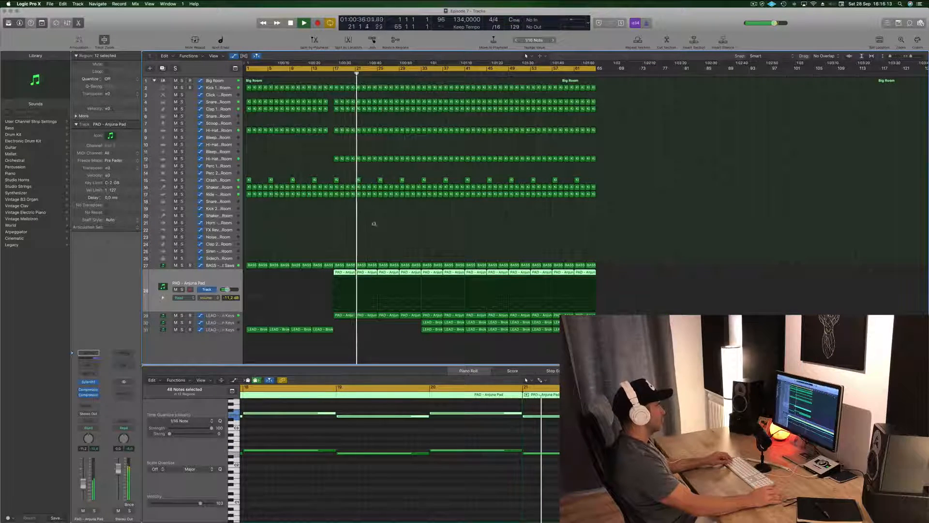
{"action": "left_click", "coordinate": [354, 174]}
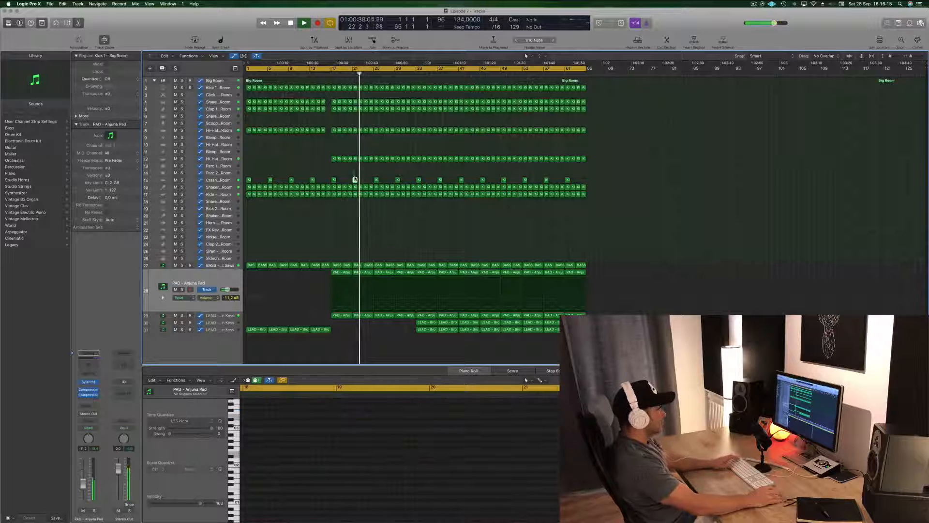
{"action": "key", "text": "Delete"}
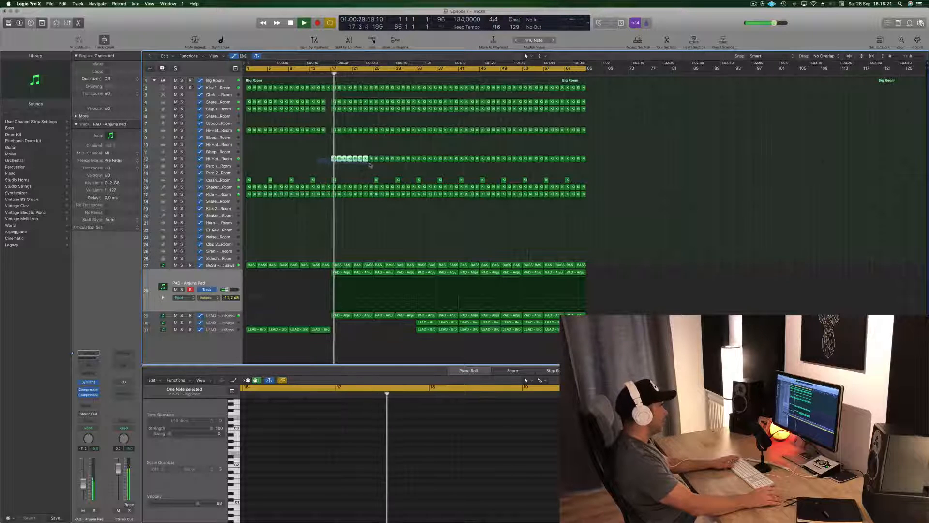
{"action": "key", "text": "Delete"}
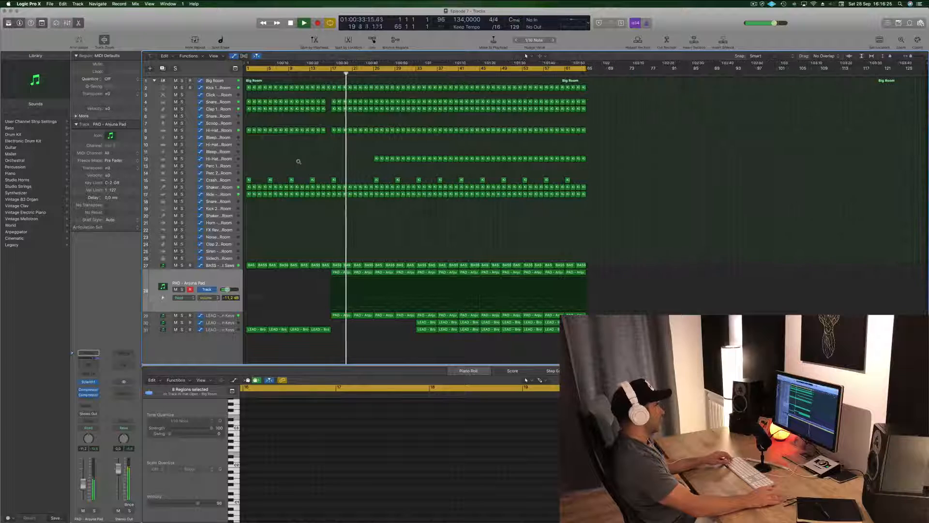
Step: Play the arrangement from bar 17 to check the section with the thinned-out hi-hat and crash
{"action": "key", "text": "super+Right"}
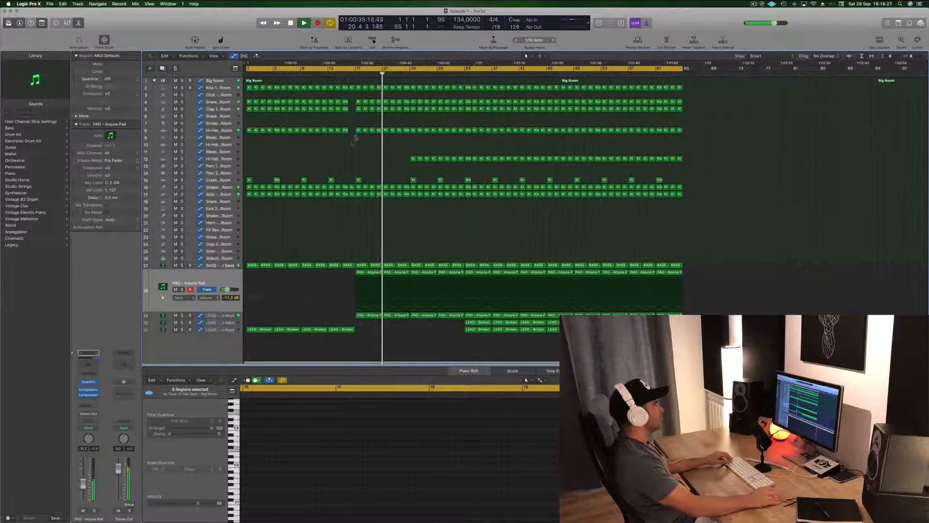
{"action": "left_click", "coordinate": [352, 73]}
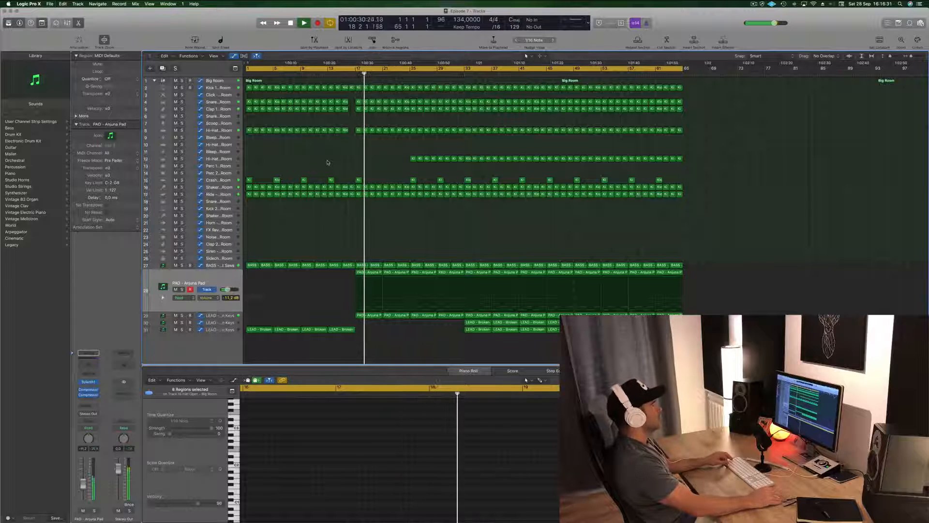
{"action": "key", "text": "super+Left"}
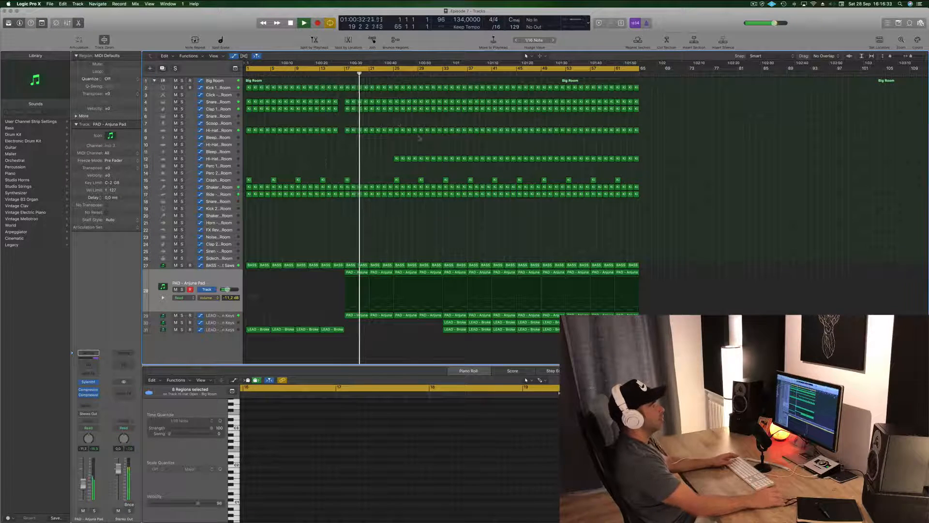
{"action": "left_click", "coordinate": [754, 4]}
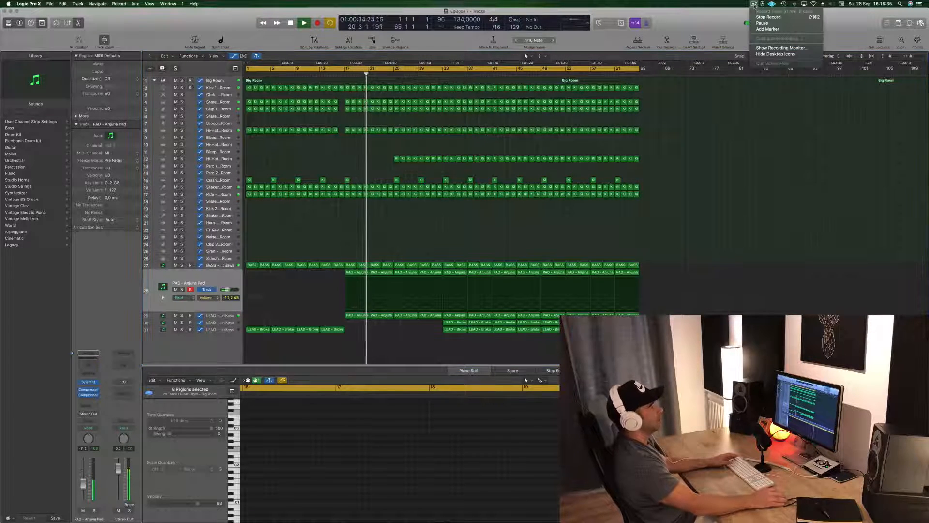
{"action": "left_click", "coordinate": [719, 246]}
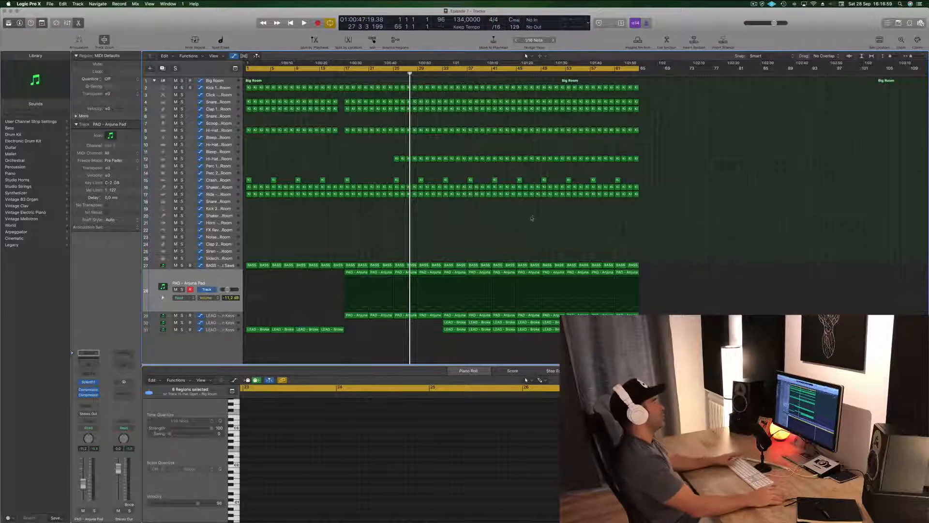
Step: Move the start of the cycle range to bar 25 and play the section from there
{"action": "left_click_drag", "start_coordinate": [245, 70], "coordinate": [394, 74]}
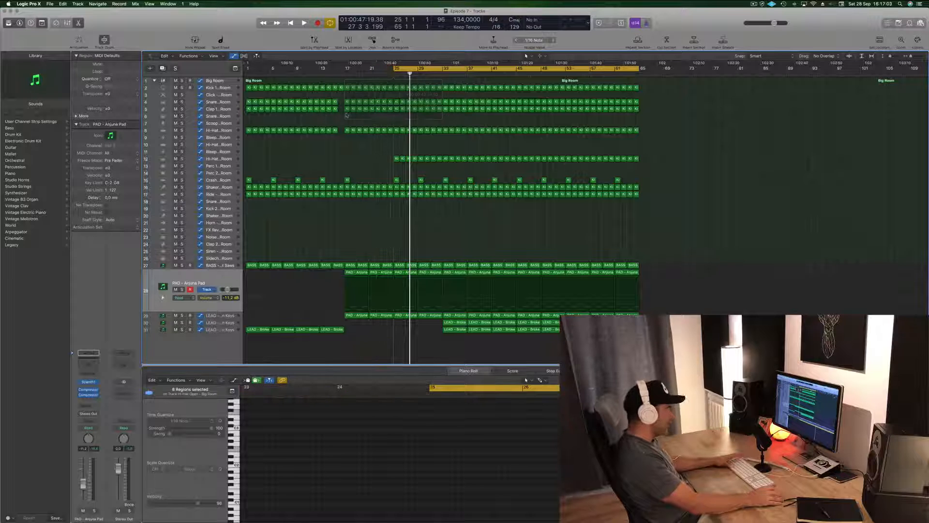
{"action": "key", "text": "space"}
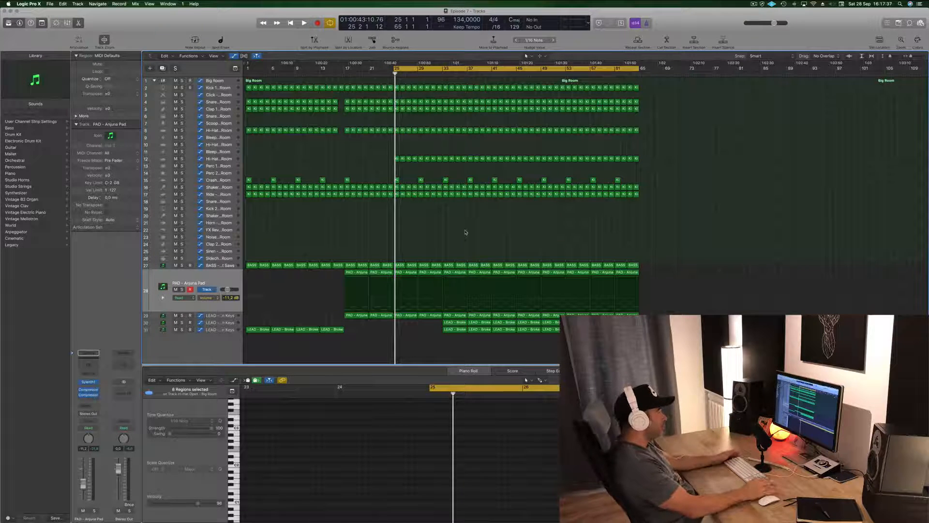
{"action": "key", "text": "space"}
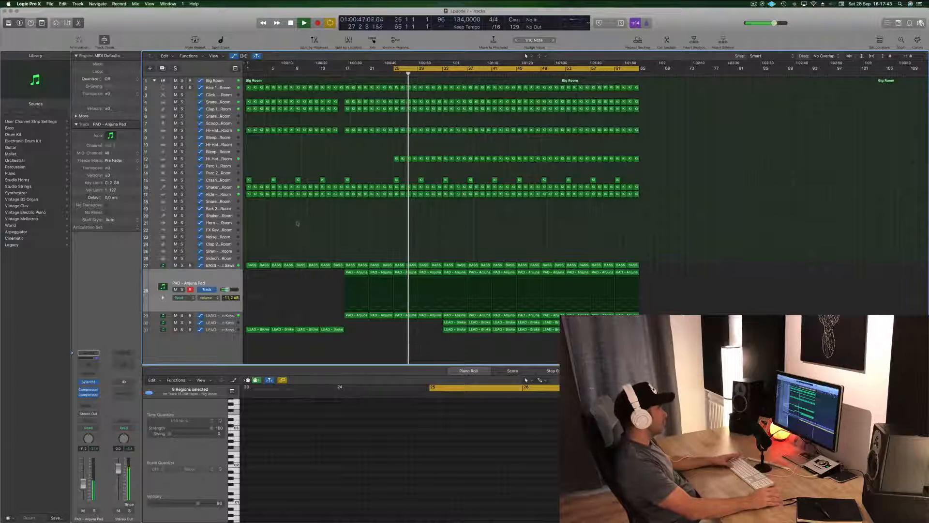
{"action": "key", "text": "Down"}
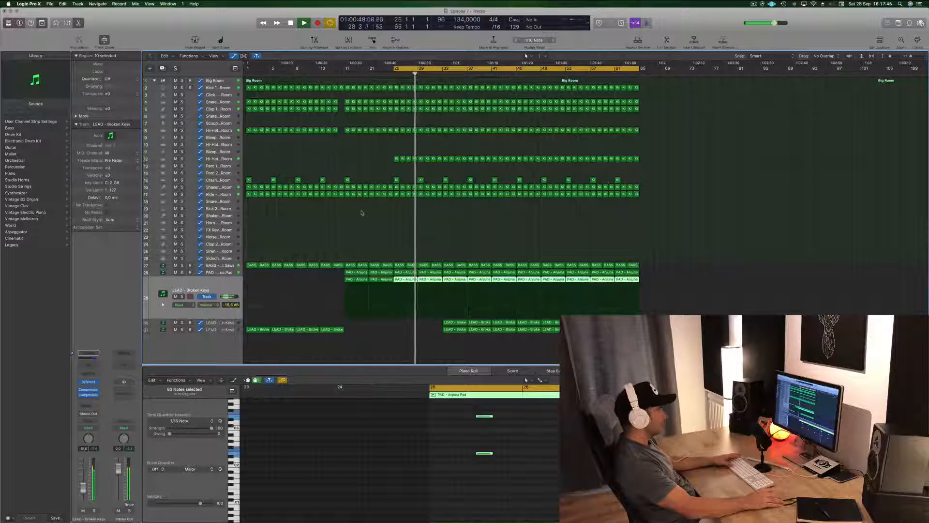
{"action": "key", "text": "space"}
Step: Record a filter cutoff movement from the Arjuna Pad's Sylenth1 in Touch mode around bars 27 to 28, and hide the plug-in window
{"action": "left_click", "coordinate": [228, 274]}
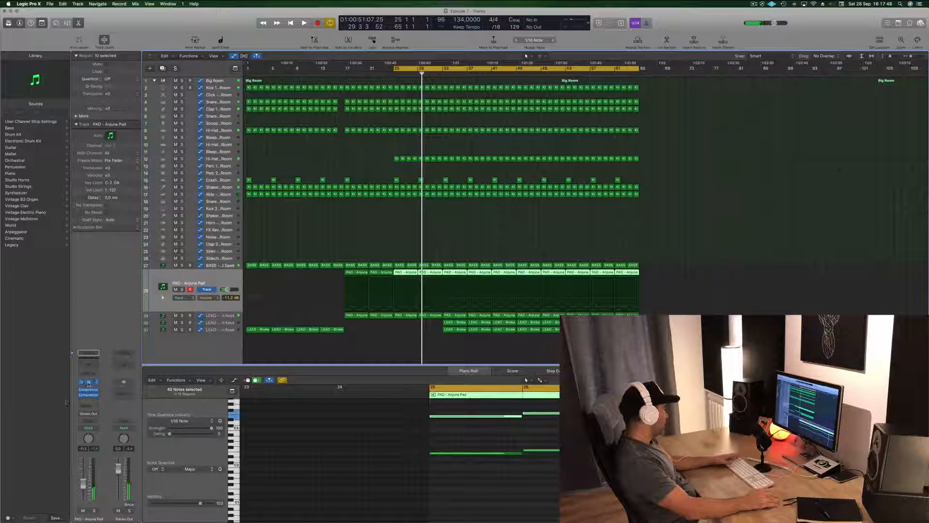
{"action": "left_click", "coordinate": [88, 382]}
{"action": "left_click", "coordinate": [88, 428]}
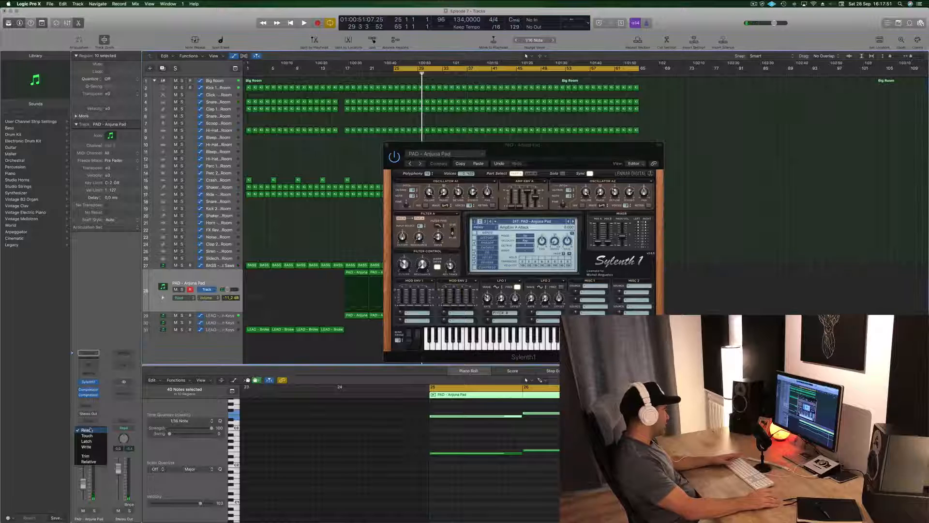
{"action": "left_click", "coordinate": [87, 435]}
{"action": "left_click_drag", "start_coordinate": [553, 148], "coordinate": [721, 69]}
{"action": "key", "text": "space"}
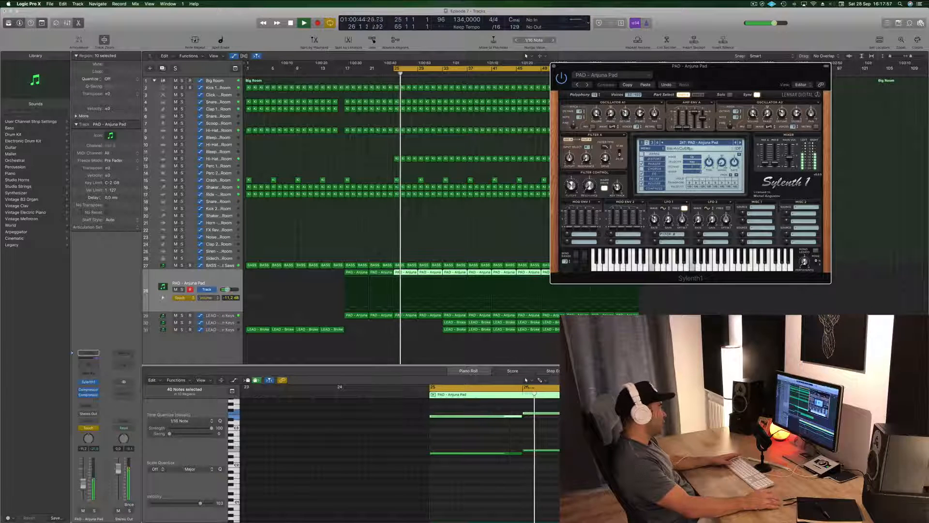
{"action": "left_click_drag", "start_coordinate": [570, 187], "coordinate": [571, 195]}
{"action": "key", "text": "space"}
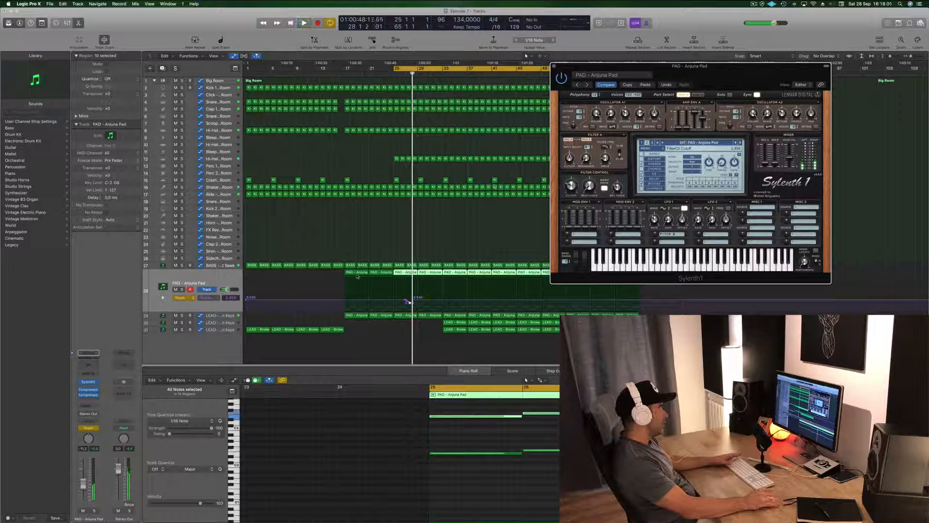
{"action": "key", "text": "v"}
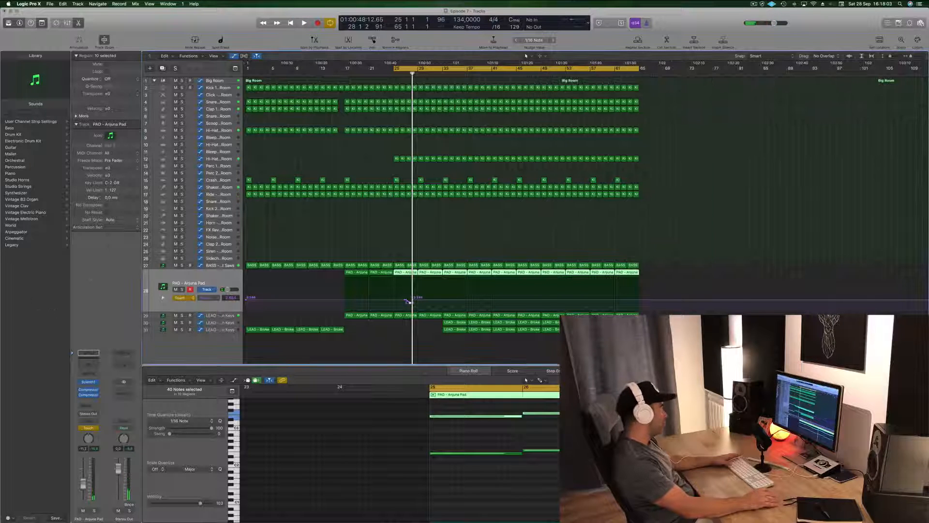
Step: Return the pad's automation to Read and reshape the recorded cutoff curve to rise from a low point at bar 17 to bar 25
{"action": "left_click", "coordinate": [191, 298]}
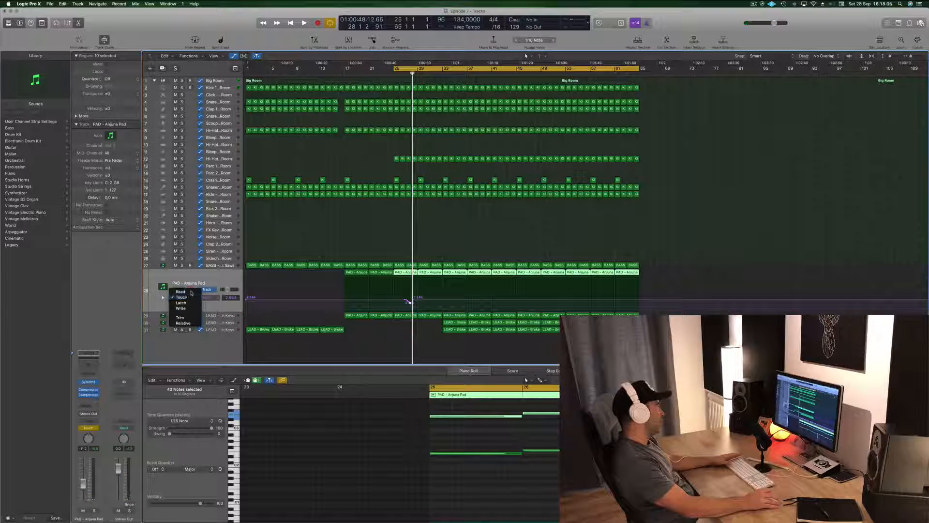
{"action": "left_click", "coordinate": [192, 293]}
{"action": "left_click", "coordinate": [408, 301]}
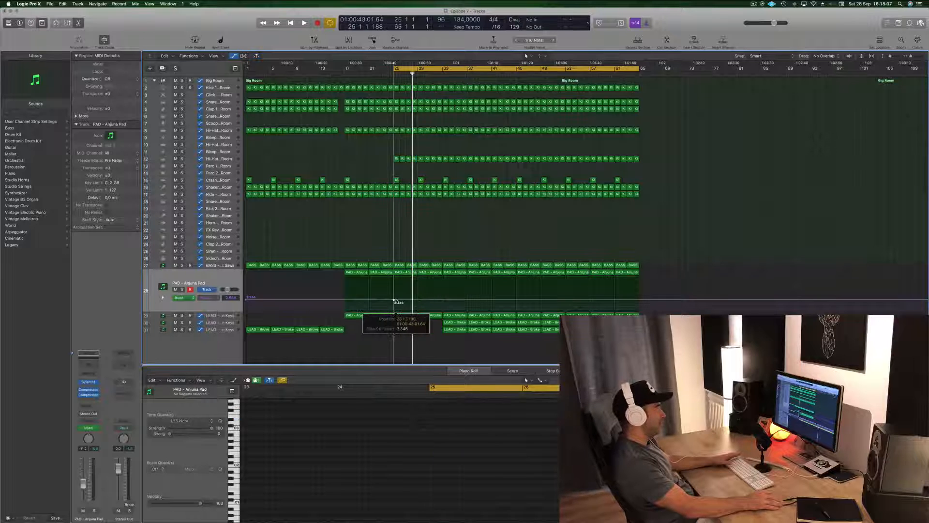
{"action": "left_click_drag", "start_coordinate": [343, 300], "coordinate": [343, 305]}
{"action": "key", "text": "space"}
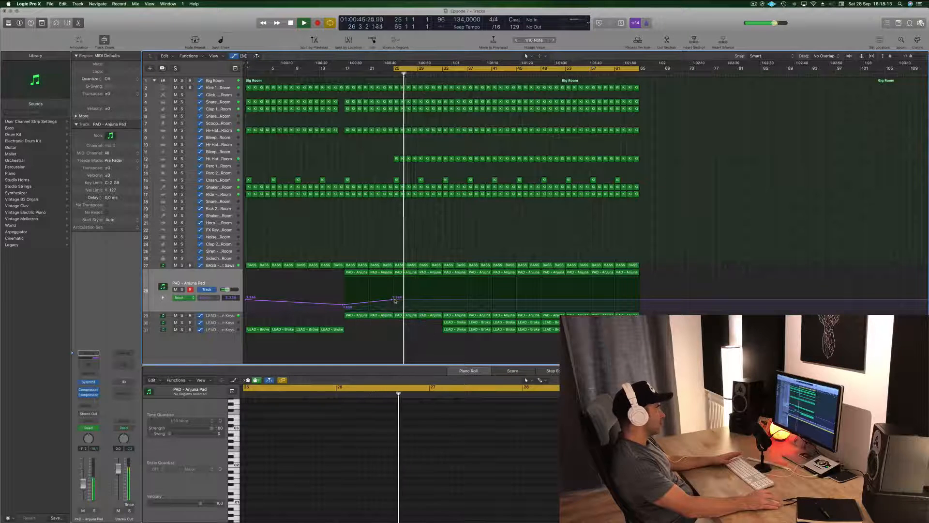
Step: Dip the pad cutoff at bar 25, ramp it up to a higher point at bar 33, and delete the Crash region at bar 29
{"action": "left_click_drag", "start_coordinate": [395, 300], "coordinate": [442, 299]}
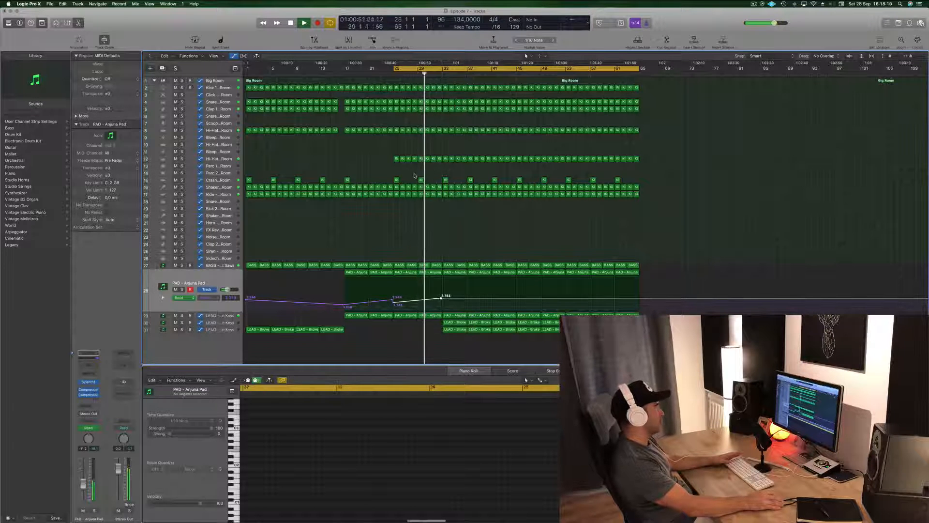
{"action": "key", "text": "Delete"}
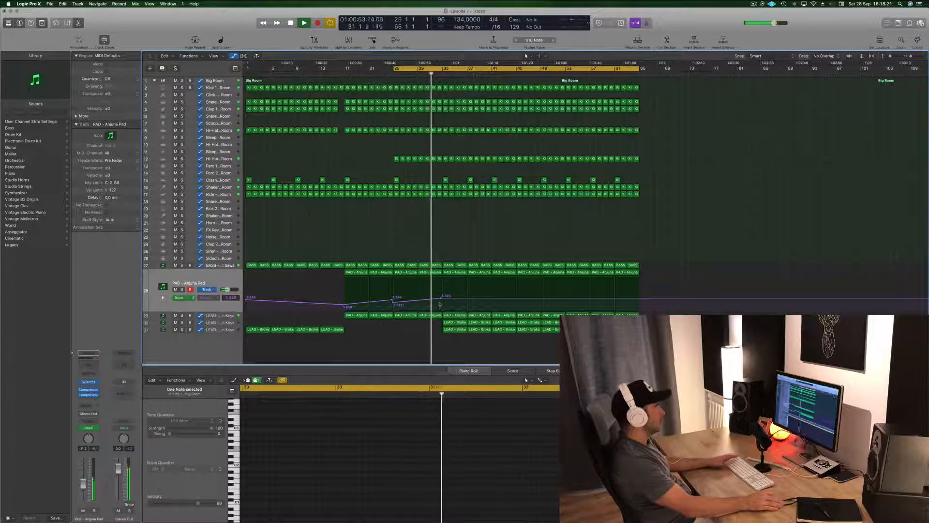
{"action": "left_click_drag", "start_coordinate": [441, 300], "coordinate": [442, 298]}
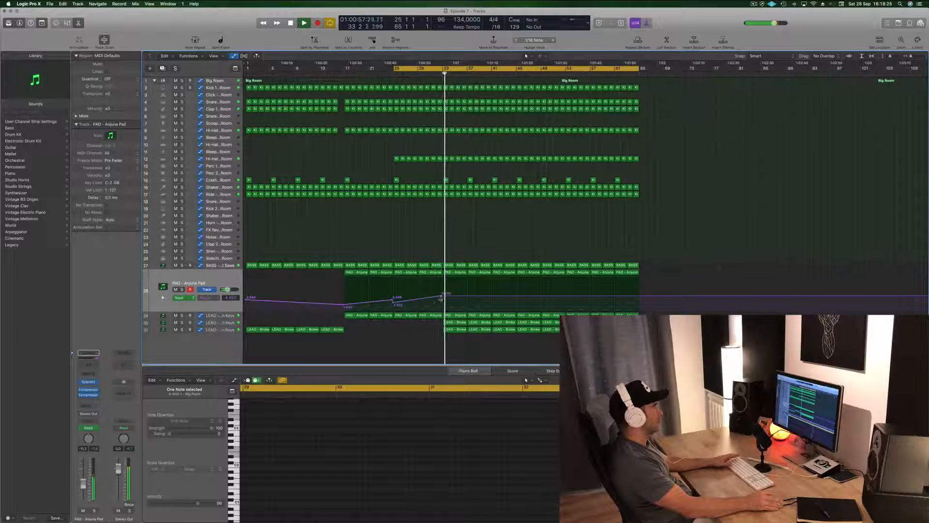
Step: Delete the LEAD - Broken Keys regions in bars 33 to 40 on the last two lead tracks and raise the pad cutoff towards bar 41
{"action": "left_click_drag", "start_coordinate": [436, 334], "coordinate": [491, 320]}
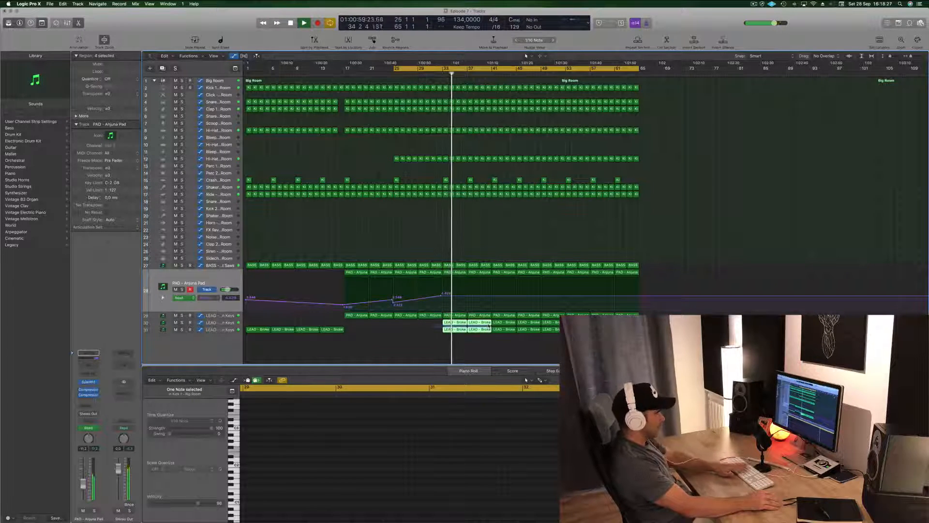
{"action": "key", "text": "Delete"}
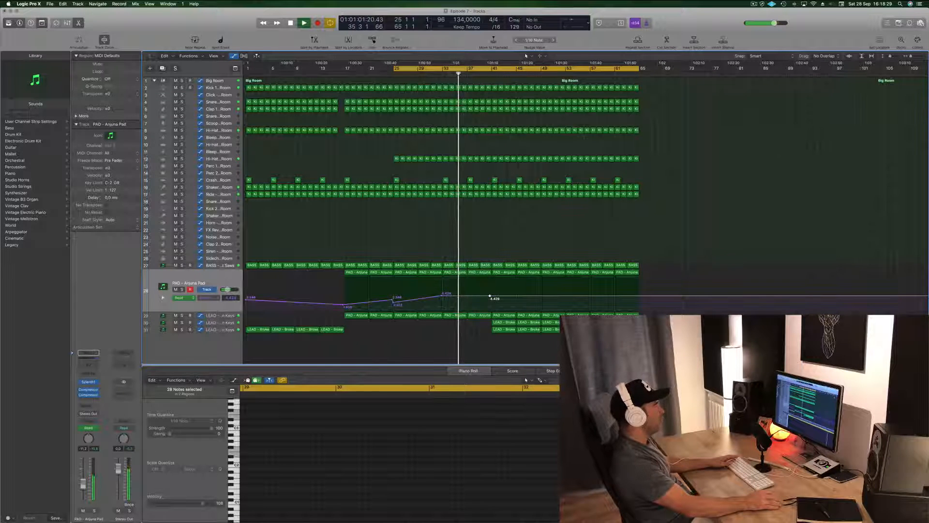
{"action": "left_click_drag", "start_coordinate": [490, 295], "coordinate": [491, 289]}
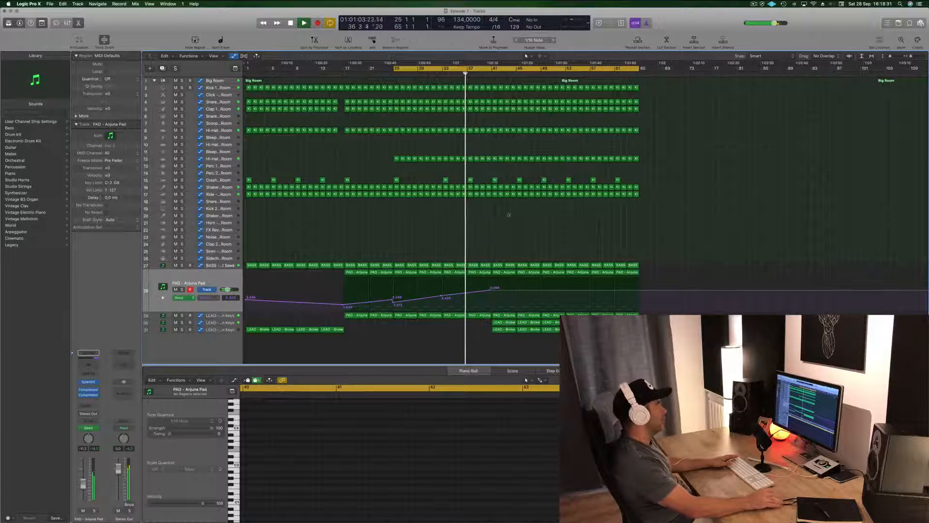
Step: Delete all kick, snare, clap, hi-hat, crash, shaker and ride regions in bars 41 to 48 to create a drum break
{"action": "left_click_drag", "start_coordinate": [493, 205], "coordinate": [538, 191]}
{"action": "key", "text": "Delete"}
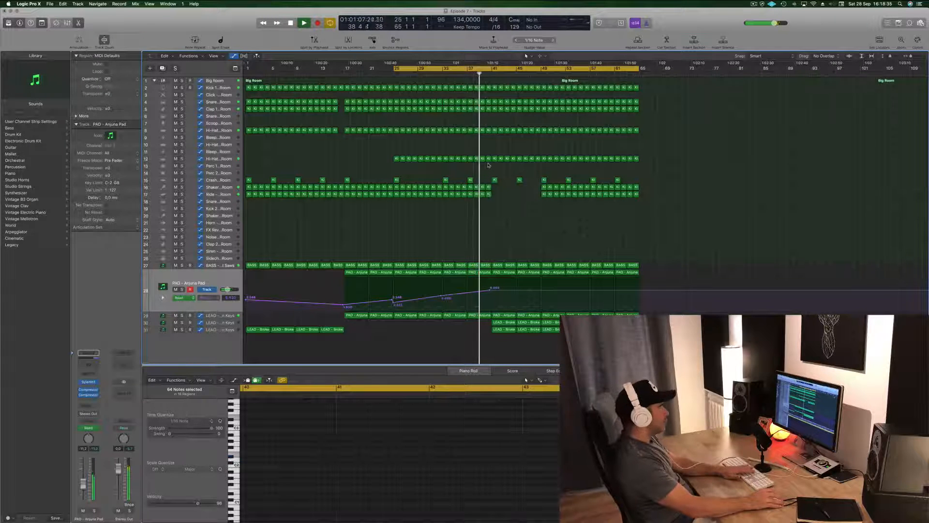
{"action": "left_click_drag", "start_coordinate": [488, 163], "coordinate": [520, 98]}
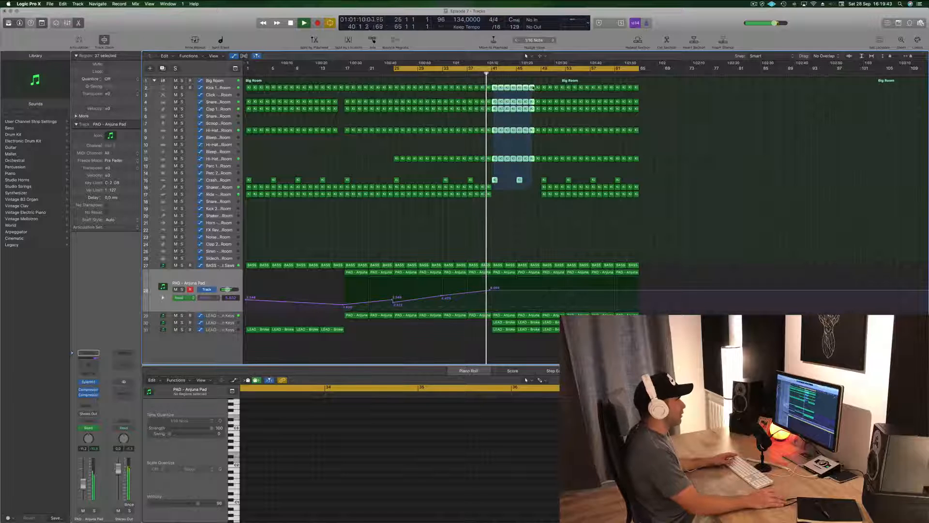
{"action": "left_click_drag", "start_coordinate": [532, 88], "coordinate": [541, 88]}
{"action": "key", "text": "Delete"}
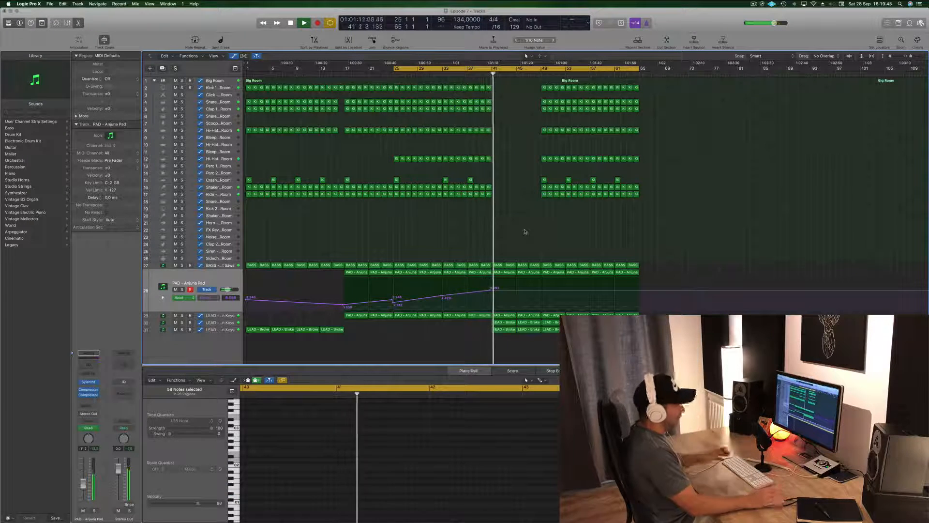
Step: Drop the pad cutoff sharply at bar 41 and replay the transition from bar 40
{"action": "left_click", "coordinate": [485, 74]}
{"action": "left_click_drag", "start_coordinate": [494, 292], "coordinate": [494, 305]}
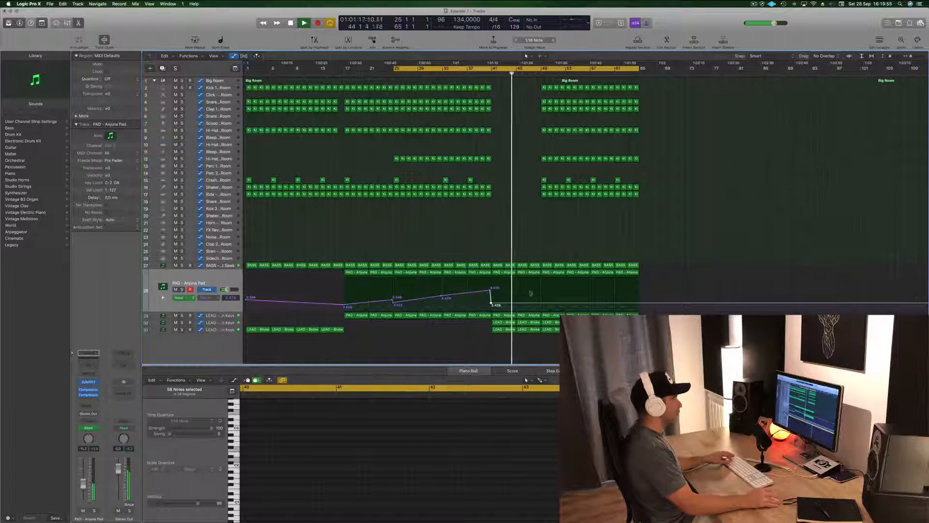
{"action": "left_click", "coordinate": [485, 73]}
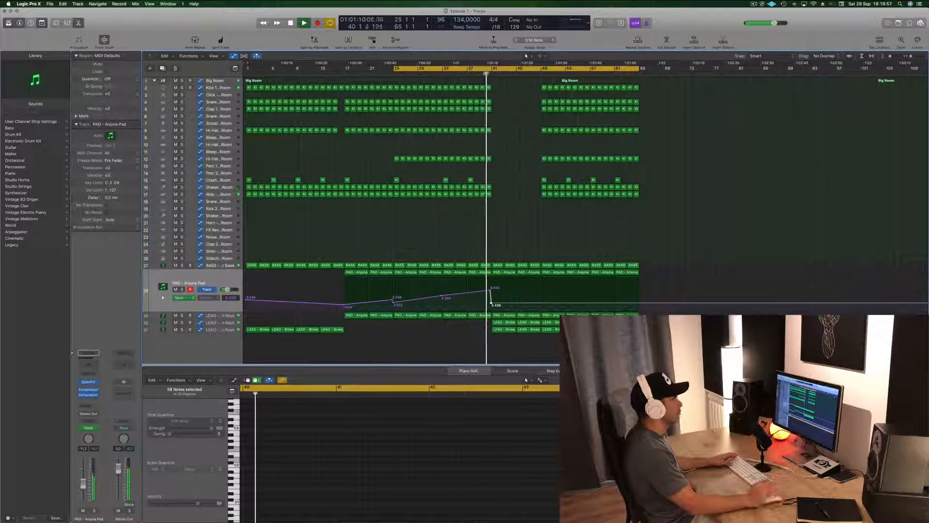
Step: Copy the Kick 1 fill region from bar 16 to bar 44 inside the drum break
{"action": "left_click", "coordinate": [517, 140]}
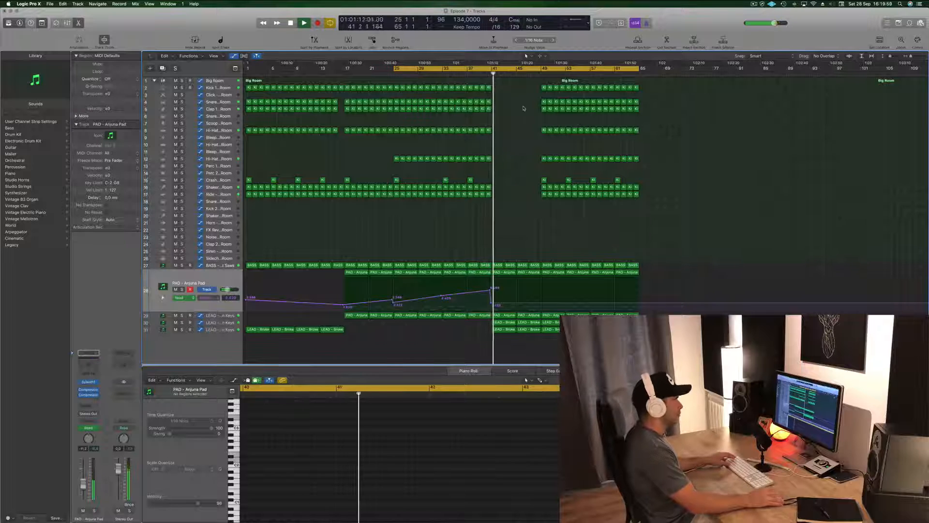
{"action": "left_click_drag", "start_coordinate": [531, 86], "coordinate": [565, 90]}
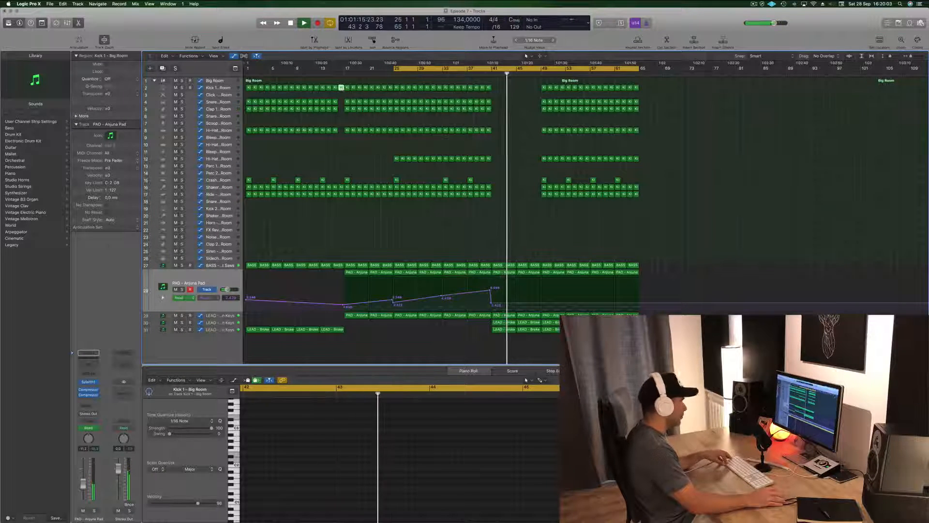
{"action": "left_click_drag", "start_coordinate": [342, 88], "coordinate": [513, 88]}
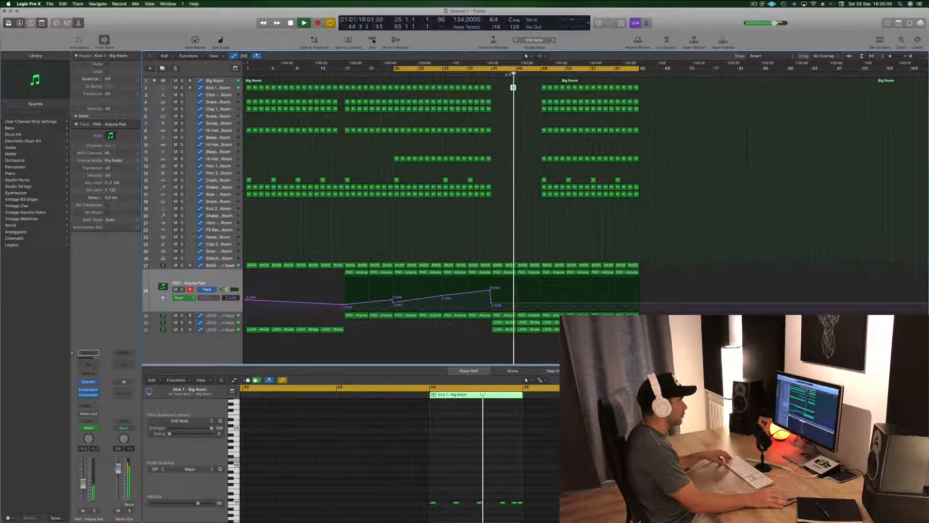
Step: Copy the kick fill to bar 48 and delete the snare, clap, hi-hat, crash, shaker and ride regions in bars 49 to 52
{"action": "scroll", "coordinate": [499, 111], "scroll_direction": "down", "scroll_amount": 2}
{"action": "scroll", "coordinate": [498, 111], "scroll_direction": "up", "scroll_amount": 4}
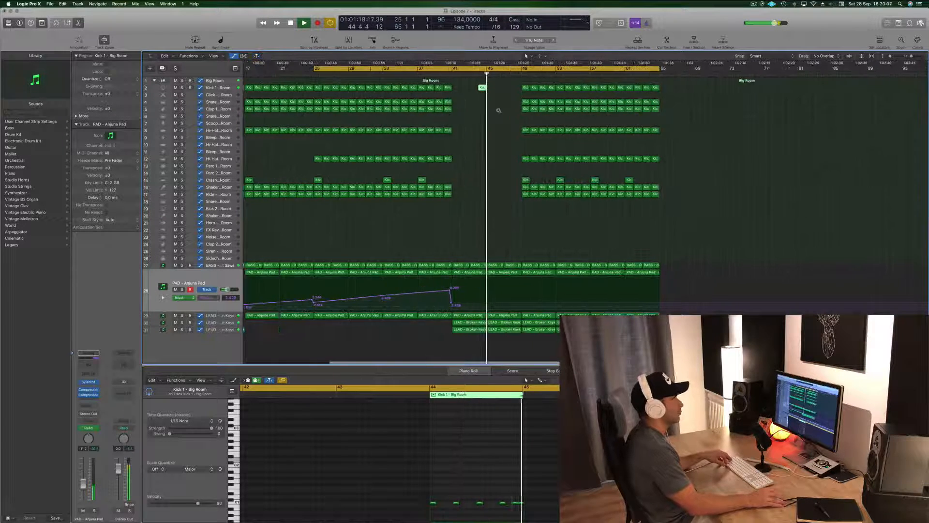
{"action": "scroll", "coordinate": [499, 110], "scroll_direction": "up", "scroll_amount": 2}
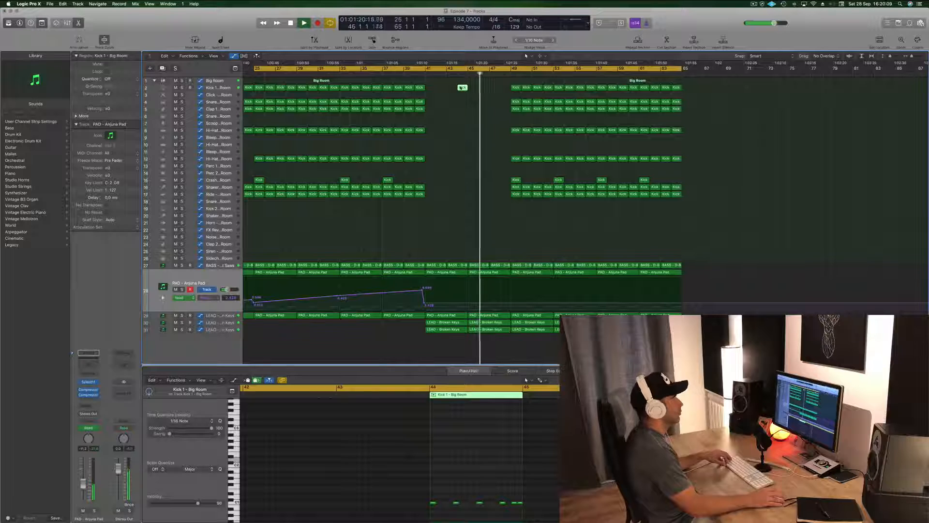
{"action": "left_click_drag", "start_coordinate": [504, 90], "coordinate": [556, 194]}
{"action": "key", "text": "Delete"}
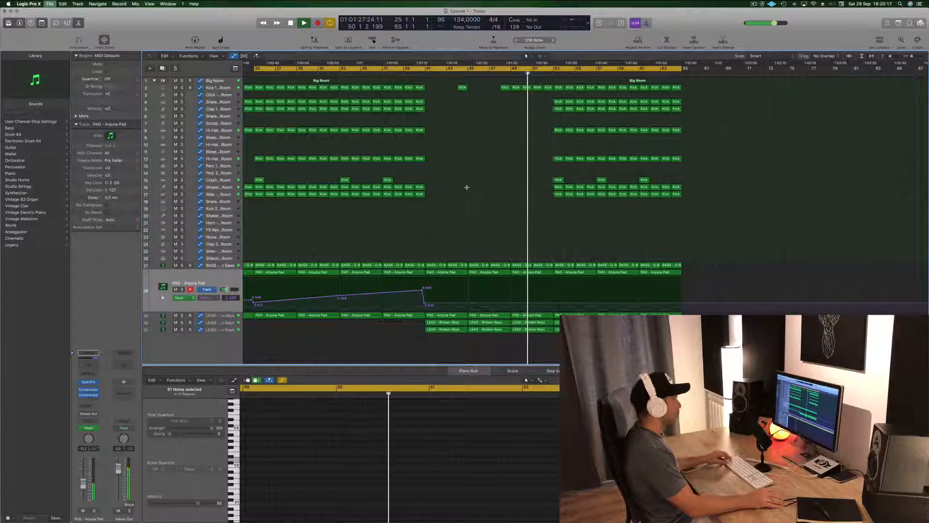
{"action": "scroll", "coordinate": [467, 188], "scroll_direction": "left", "scroll_amount": 5}
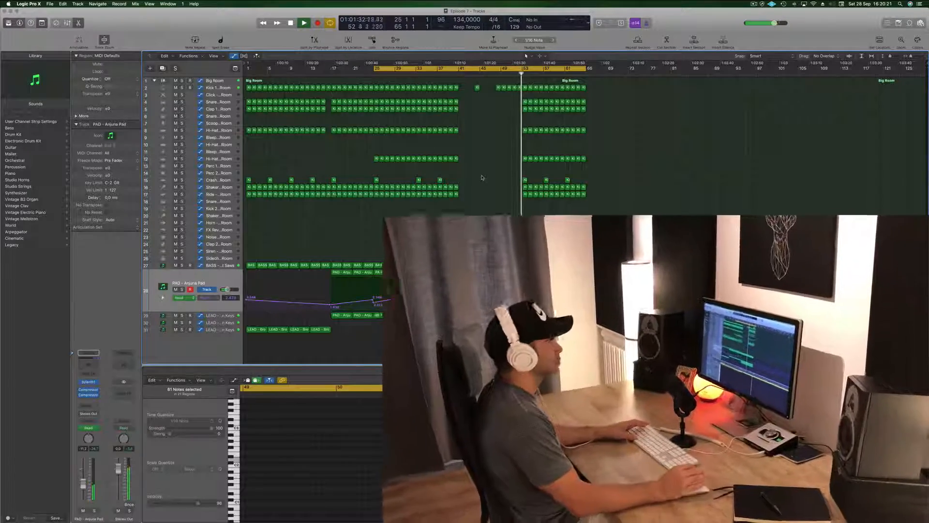
{"action": "key", "text": "space"}
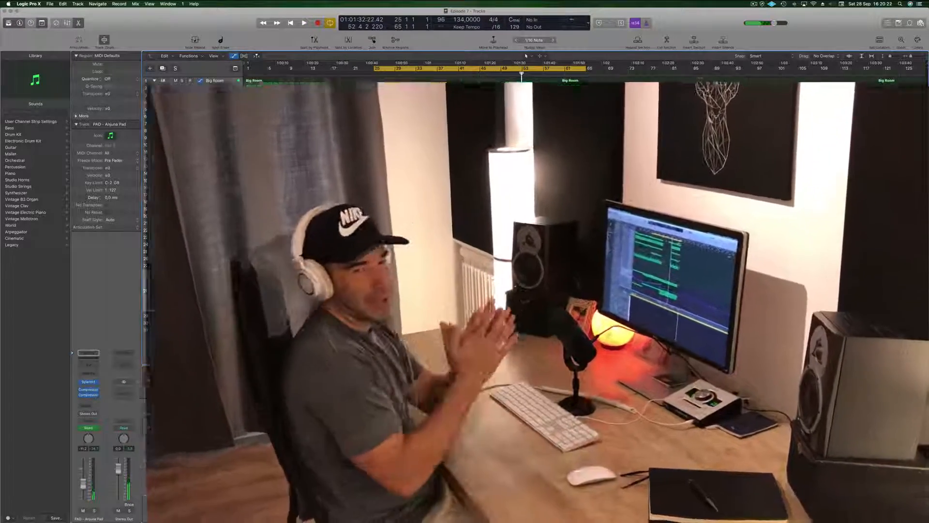